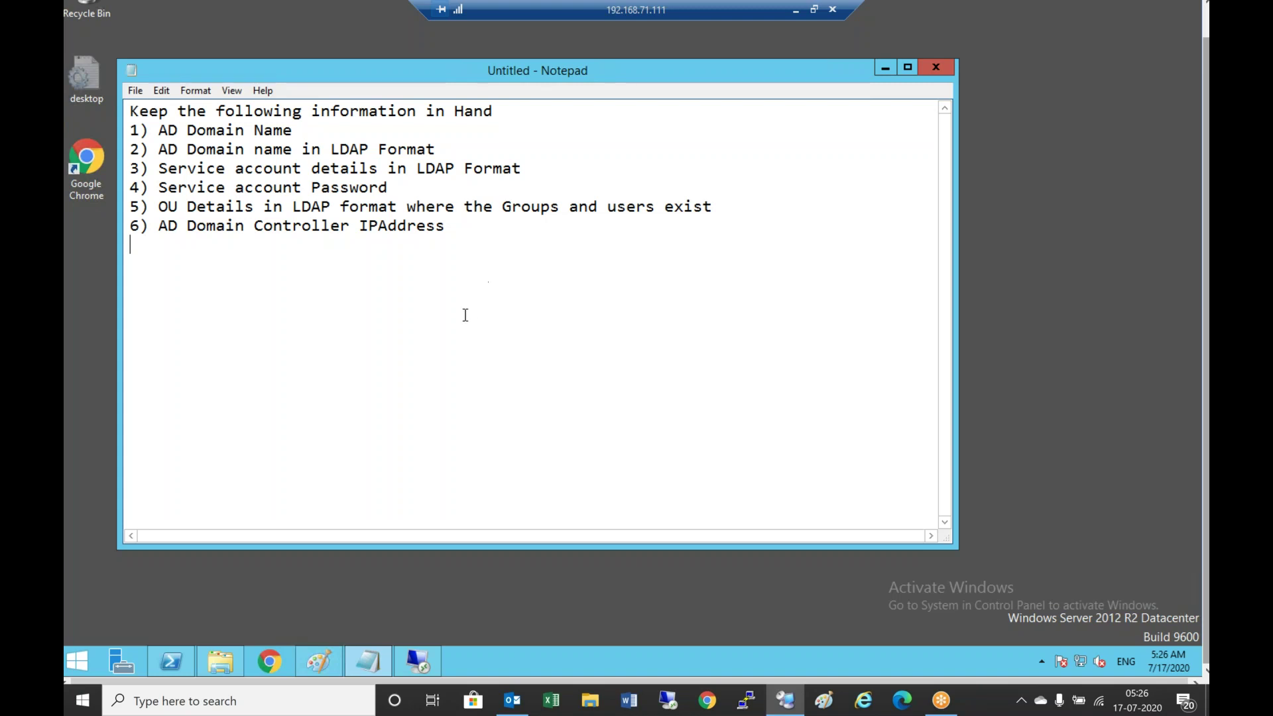
Bring the 192.168.72.10 remote desktop session forward and move its window higher
{"action": "key", "text": "Return"}
{"action": "mouse_move", "coordinate": [419, 670]}
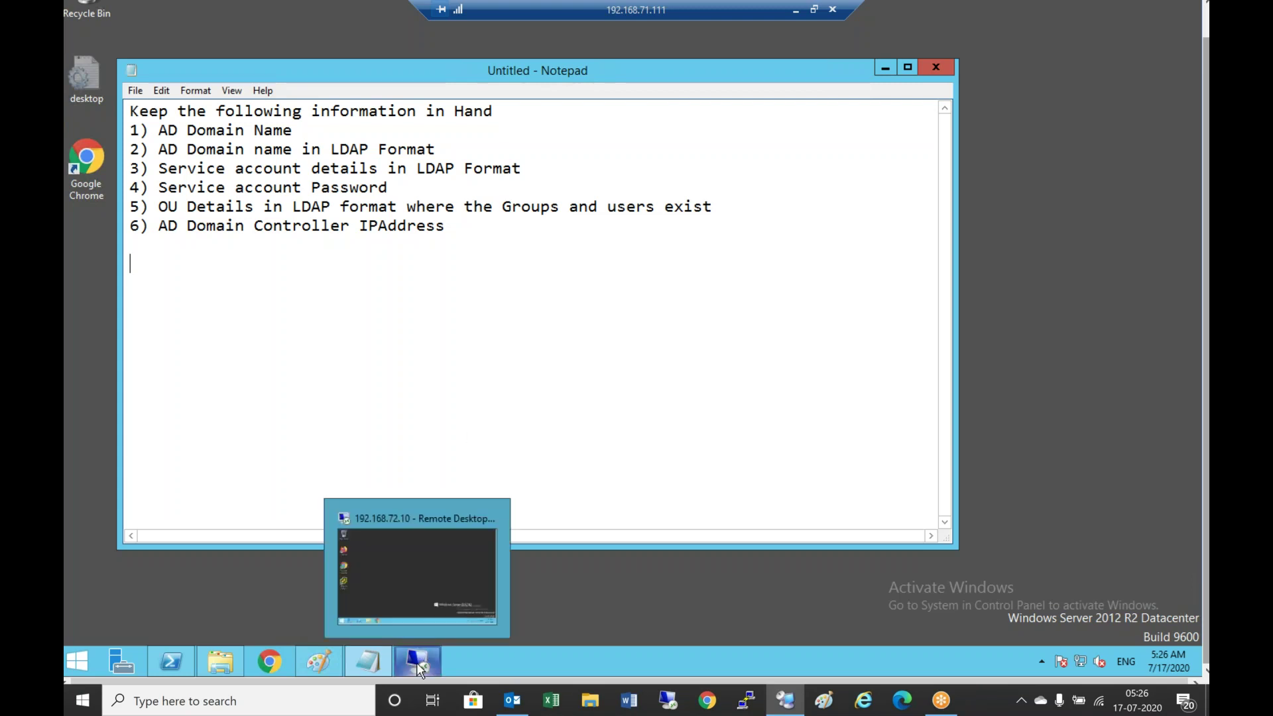
{"action": "left_click", "coordinate": [431, 587]}
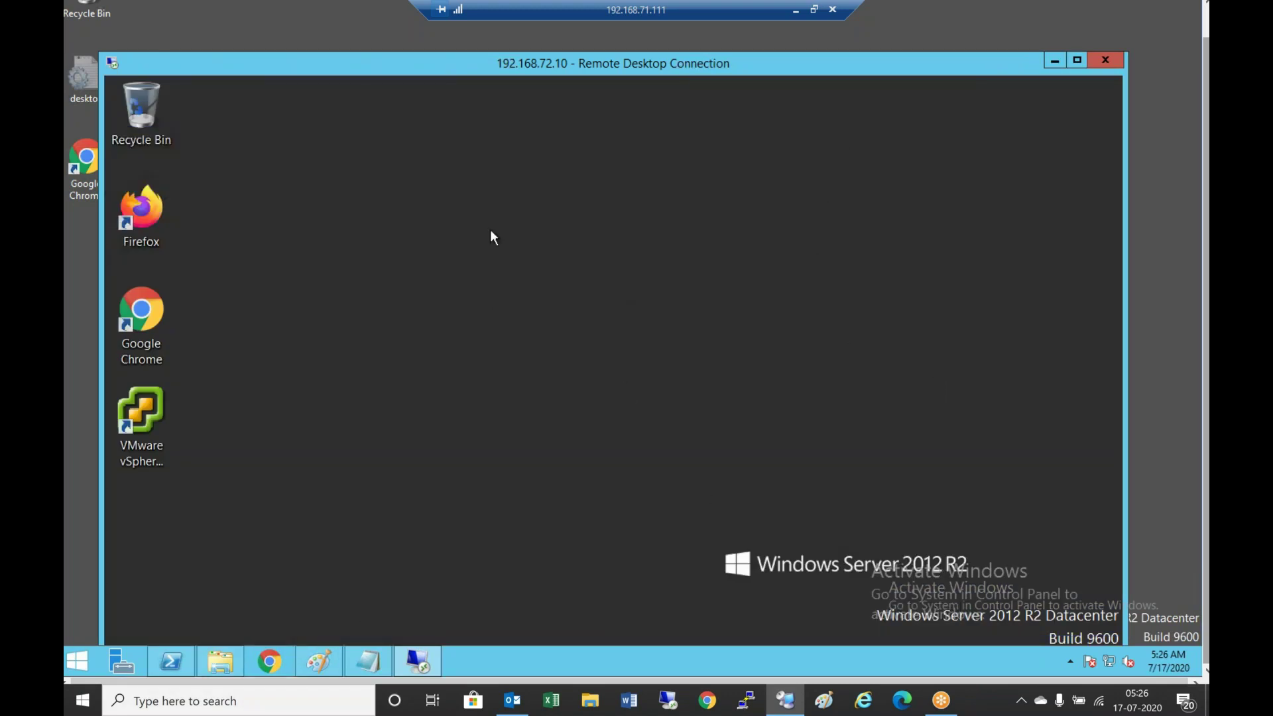
{"action": "left_click_drag", "start_coordinate": [394, 67], "coordinate": [411, 37]}
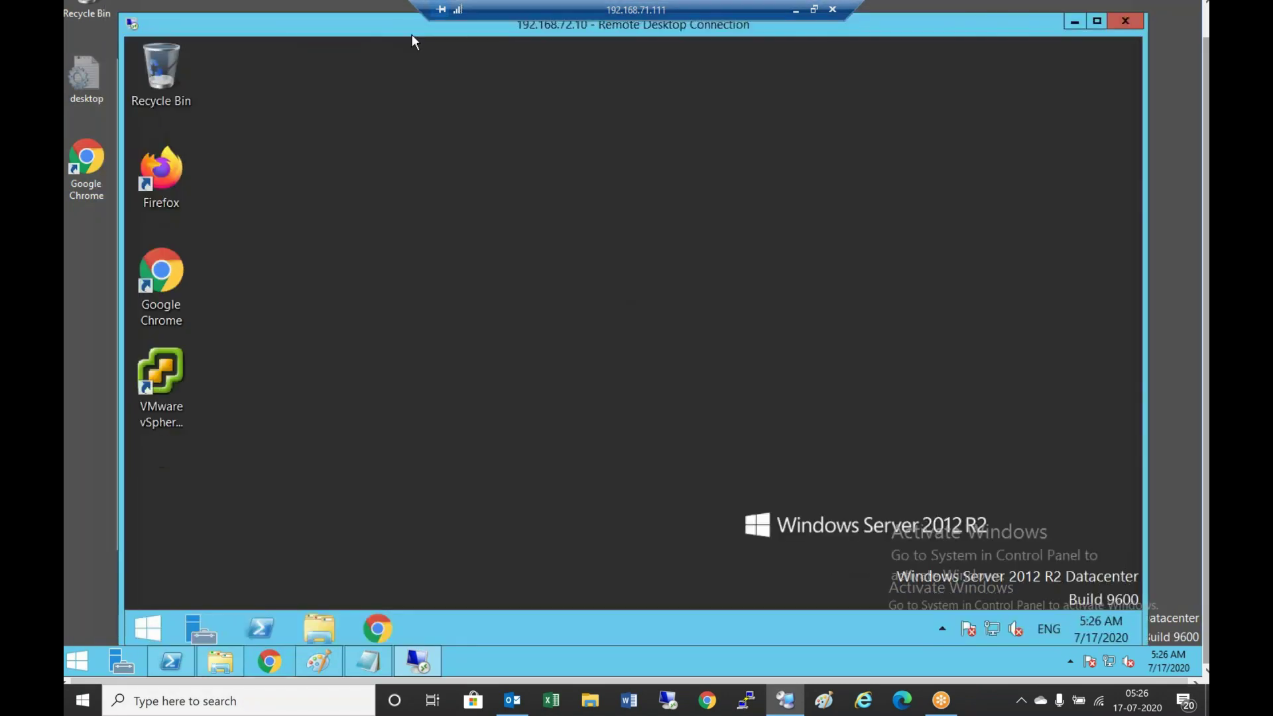
Launch Active Directory Users and Computers from Server Manager's Tools menu
{"action": "left_click", "coordinate": [203, 628]}
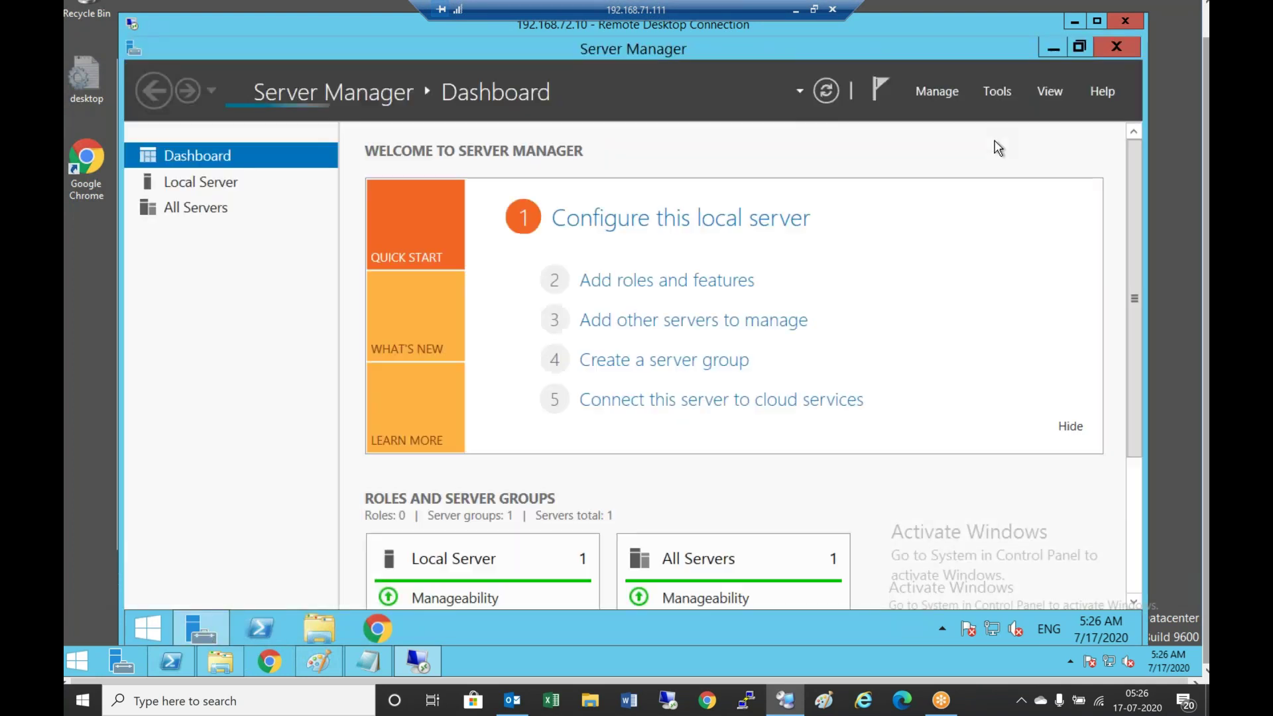
{"action": "left_click", "coordinate": [1001, 93]}
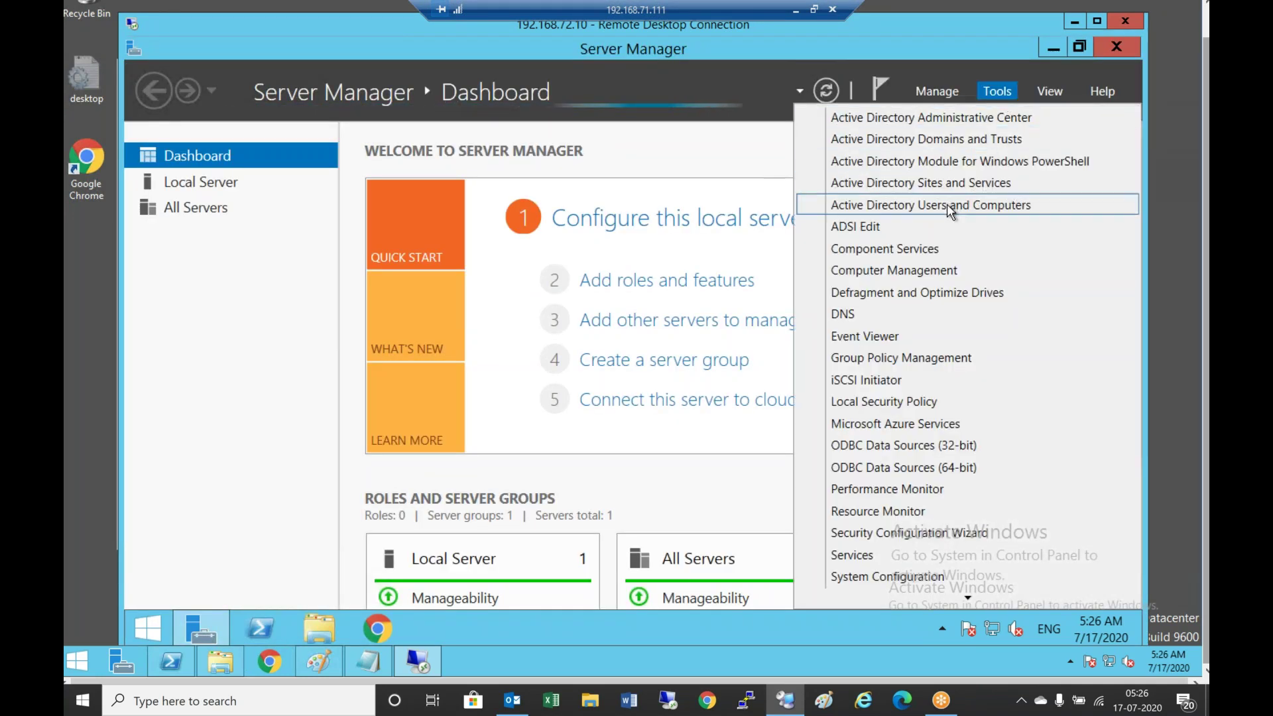
{"action": "left_click", "coordinate": [946, 204]}
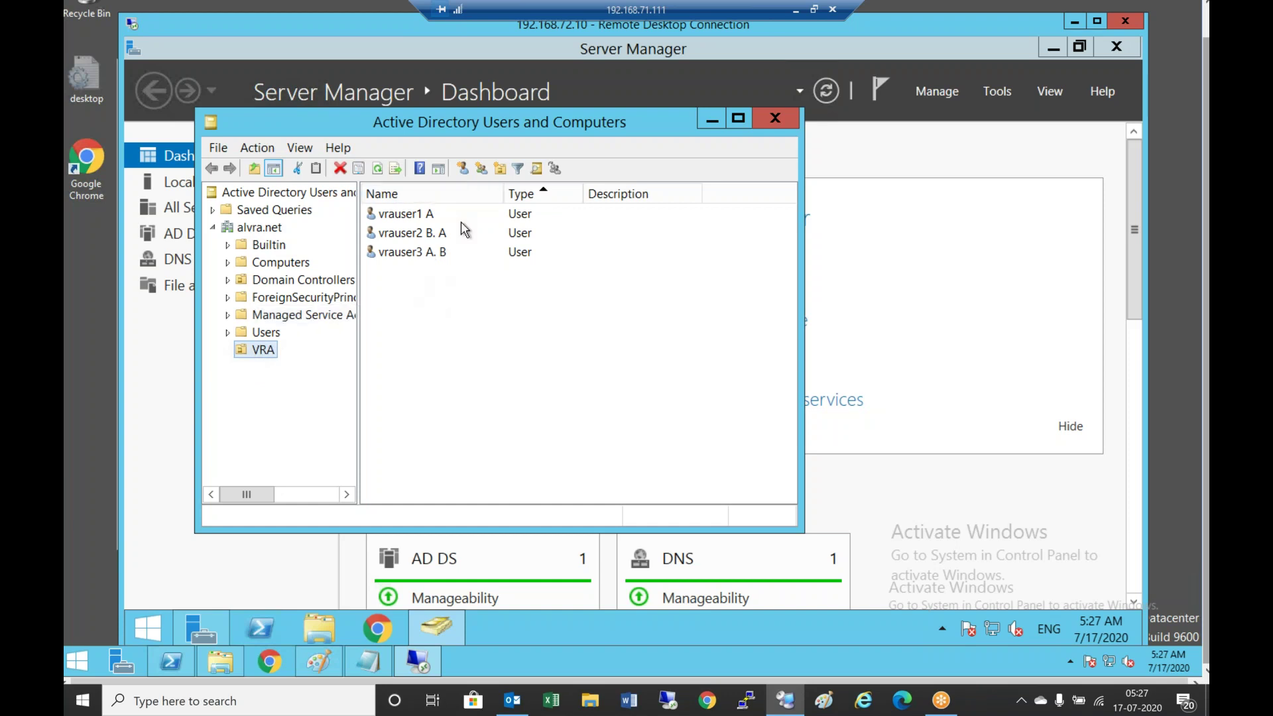
Start a new VRA user named vrauser4, initials A, last name B, logon vrauser4
{"action": "left_click", "coordinate": [462, 168]}
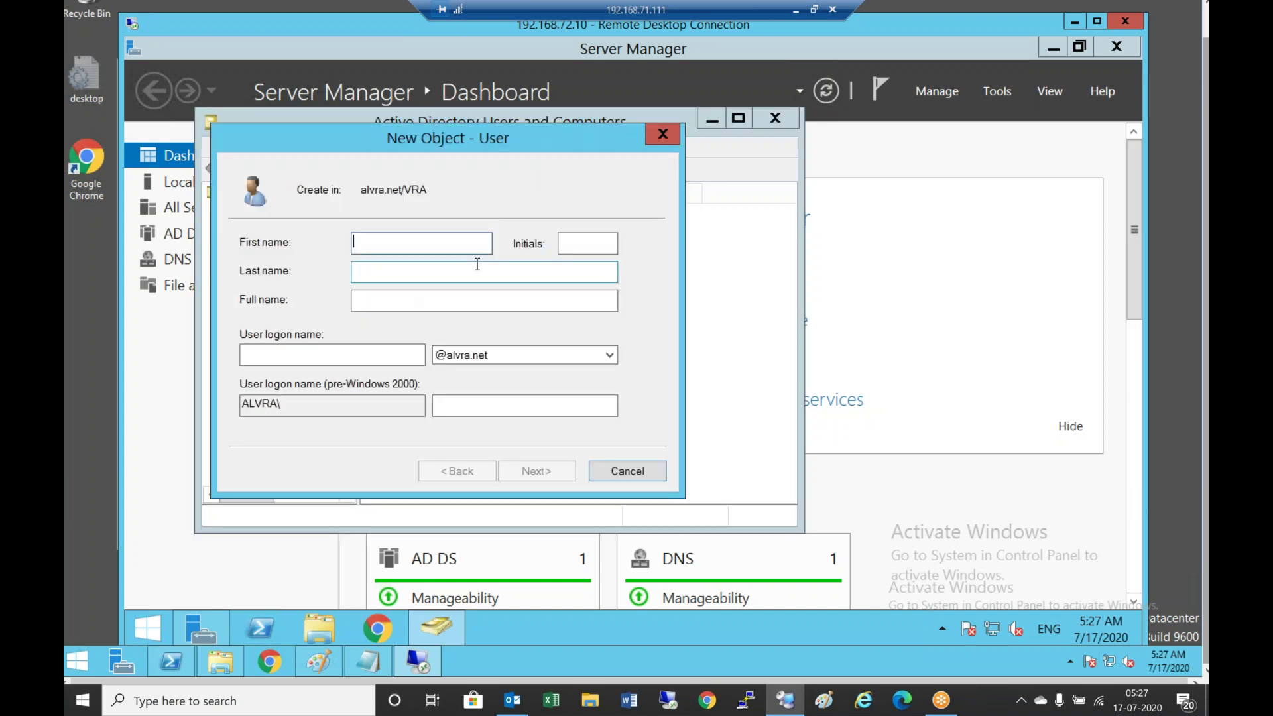
{"action": "type", "text": "vrauser3"}
{"action": "key", "text": "BackSpace"}
{"action": "type", "text": "4"}
{"action": "key", "text": "Tab"}
{"action": "key", "text": "Tab"}
{"action": "key", "text": "Tab"}
{"action": "left_click", "coordinate": [588, 243]}
{"action": "type", "text": "A"}
{"action": "key", "text": "Tab"}
{"action": "type", "text": "B"}
{"action": "key", "text": "Tab"}
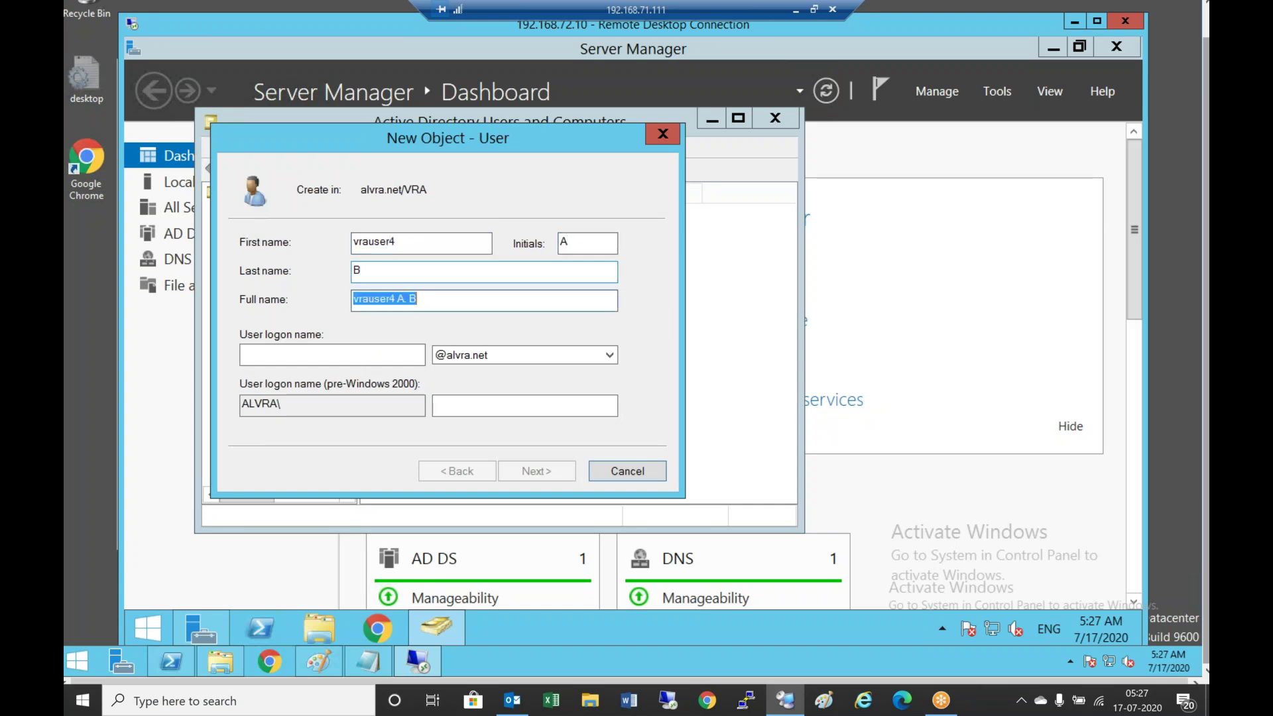
{"action": "key", "text": "Tab"}
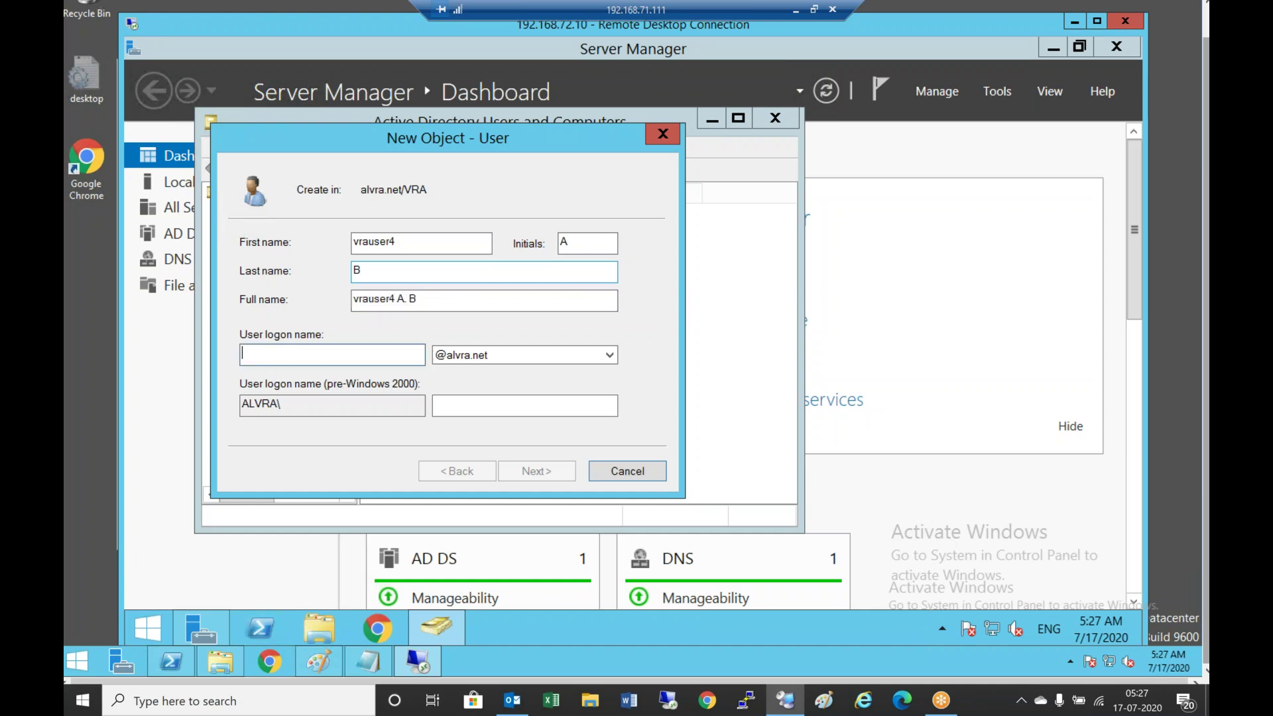
{"action": "type", "text": "vrauser4"}
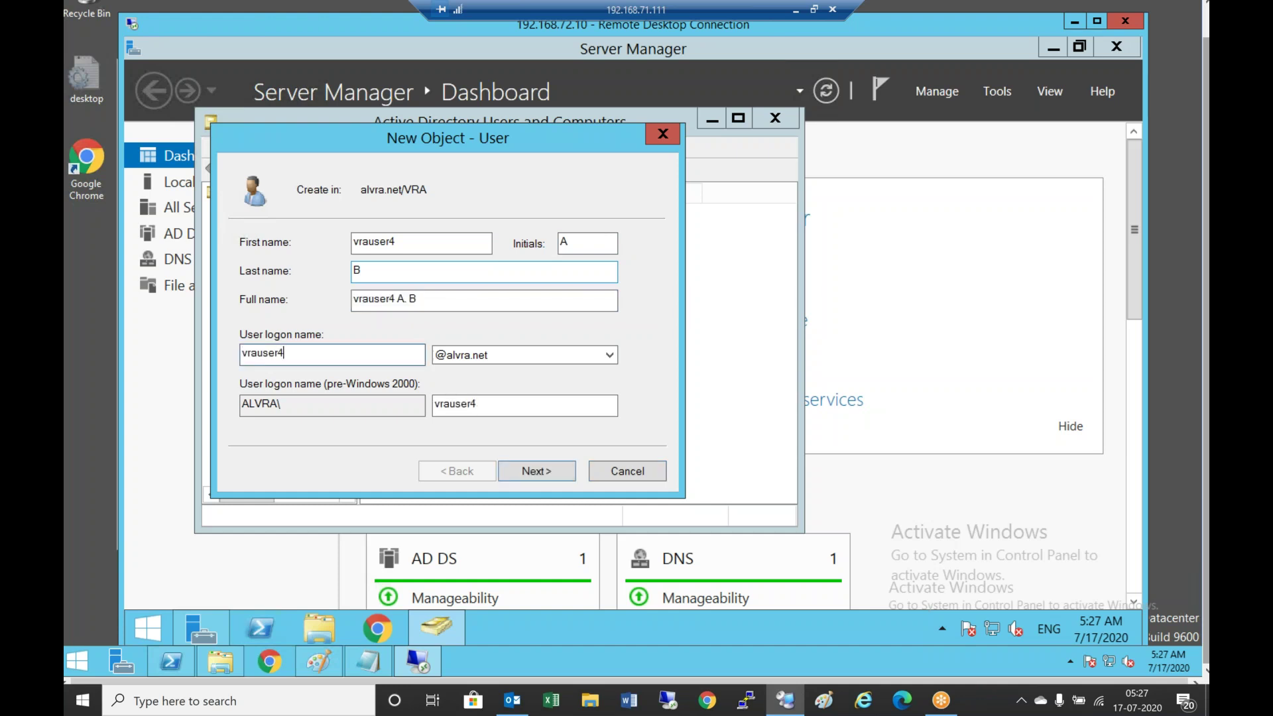
Set and confirm its password, disable forced change at next logon, and finish
{"action": "left_click", "coordinate": [555, 473]}
{"action": "left_click", "coordinate": [555, 472]}
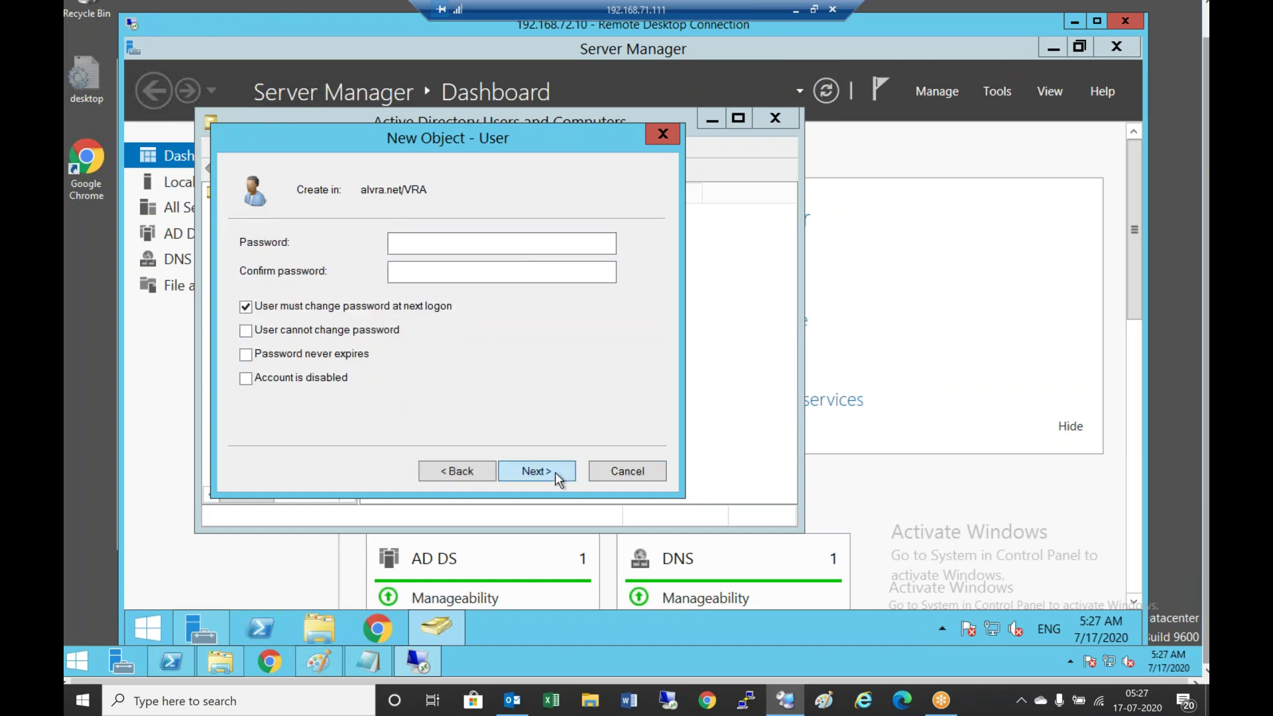
{"action": "left_click", "coordinate": [457, 472]}
{"action": "type", "text": "123456789012"}
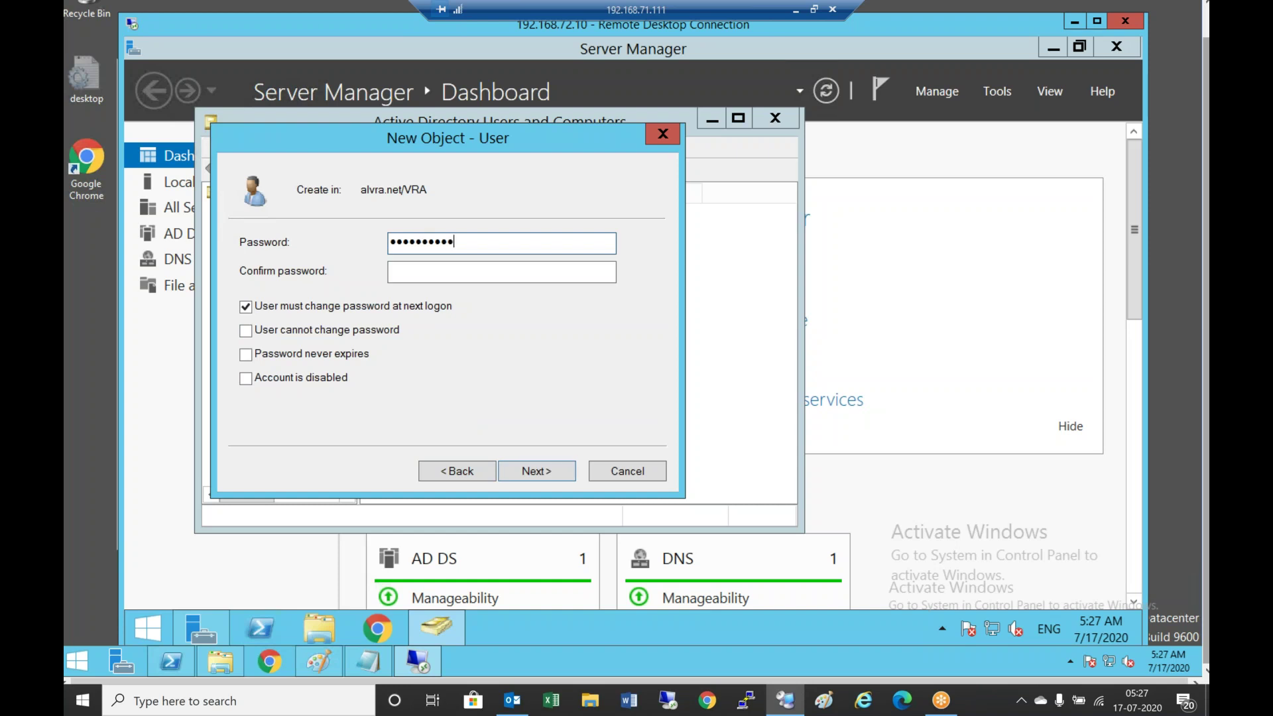
{"action": "key", "text": "Tab"}
{"action": "type", "text": "12345678"}
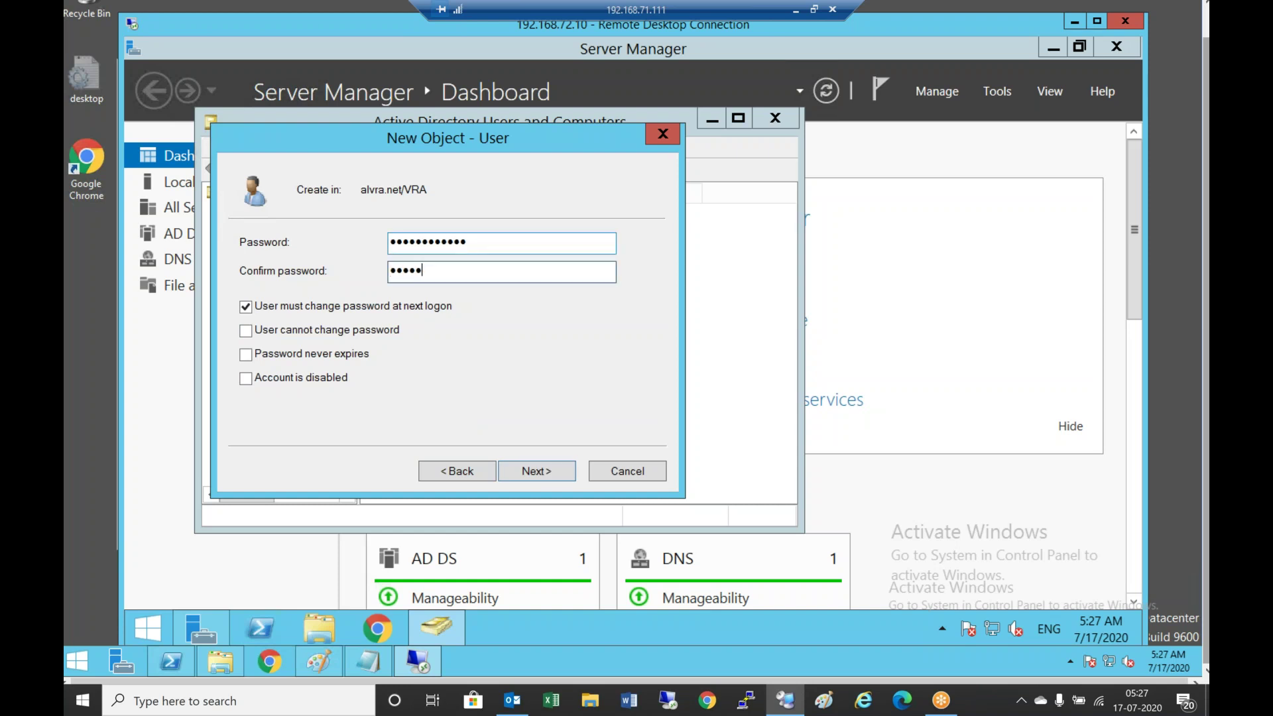
{"action": "type", "text": "9012"}
{"action": "left_click", "coordinate": [245, 306]}
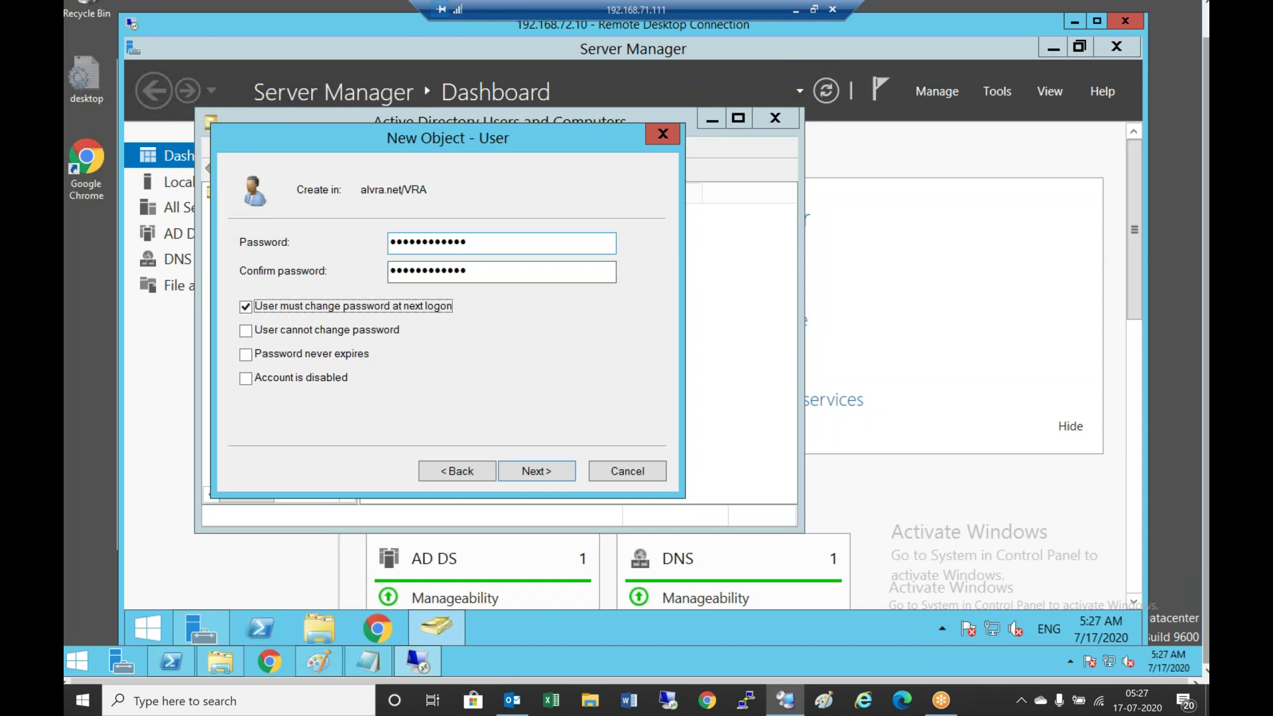
{"action": "left_click", "coordinate": [536, 471]}
{"action": "left_click", "coordinate": [542, 472]}
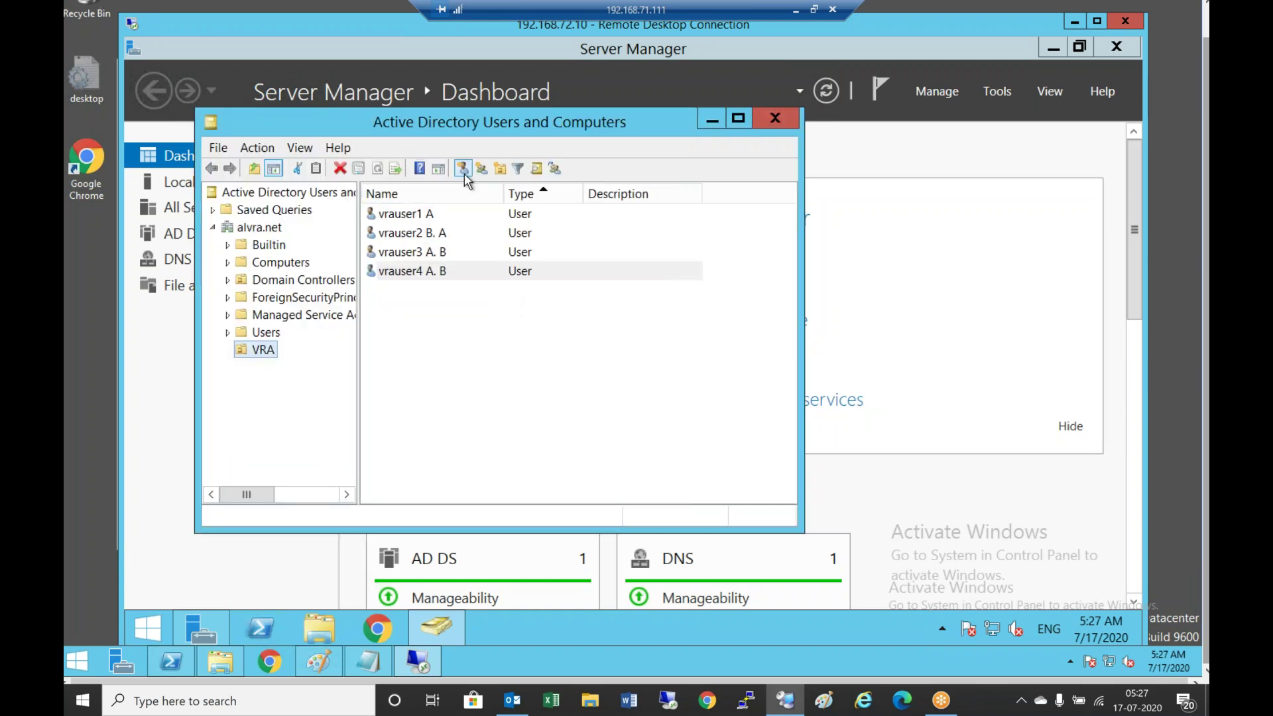
Start a new VRA user named vrauser5, initials c, last name B, logon vrauser5
{"action": "left_click", "coordinate": [463, 169]}
{"action": "type", "text": "vrauser5"}
{"action": "key", "text": "Tab"}
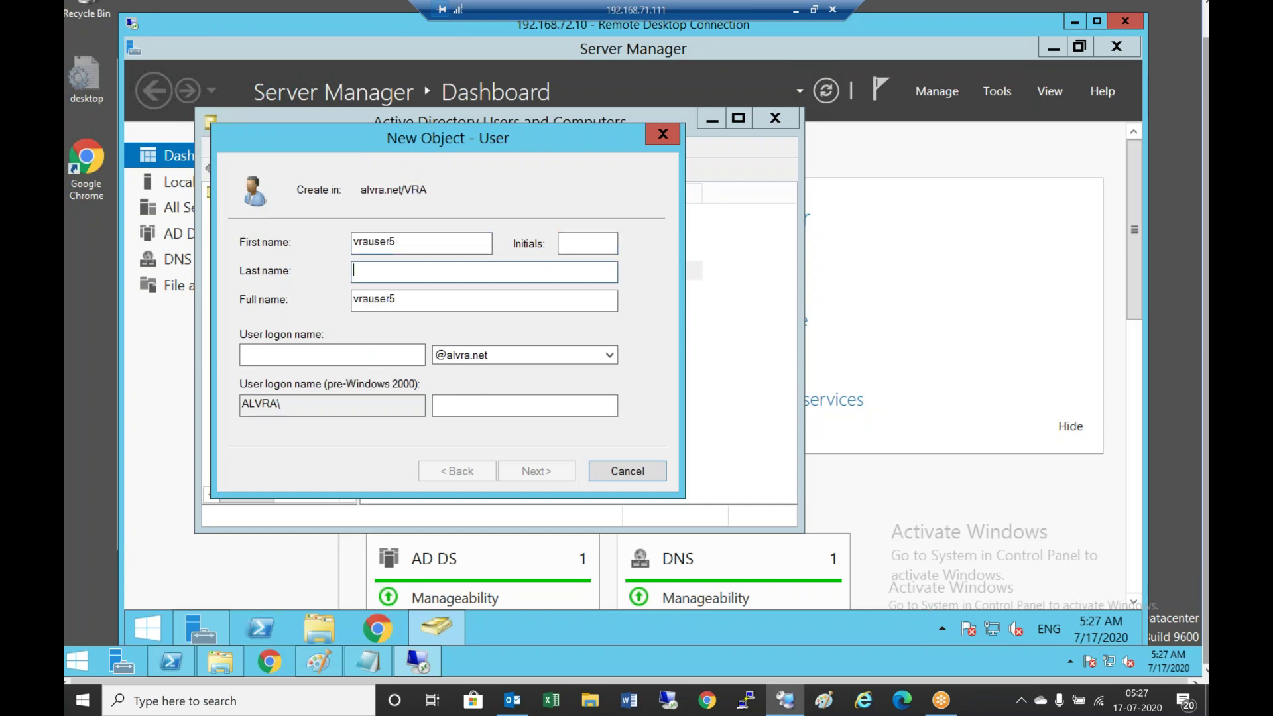
{"action": "type", "text": "c"}
{"action": "key", "text": "Tab"}
{"action": "type", "text": "B"}
{"action": "key", "text": "Tab"}
{"action": "left_click", "coordinate": [332, 354]}
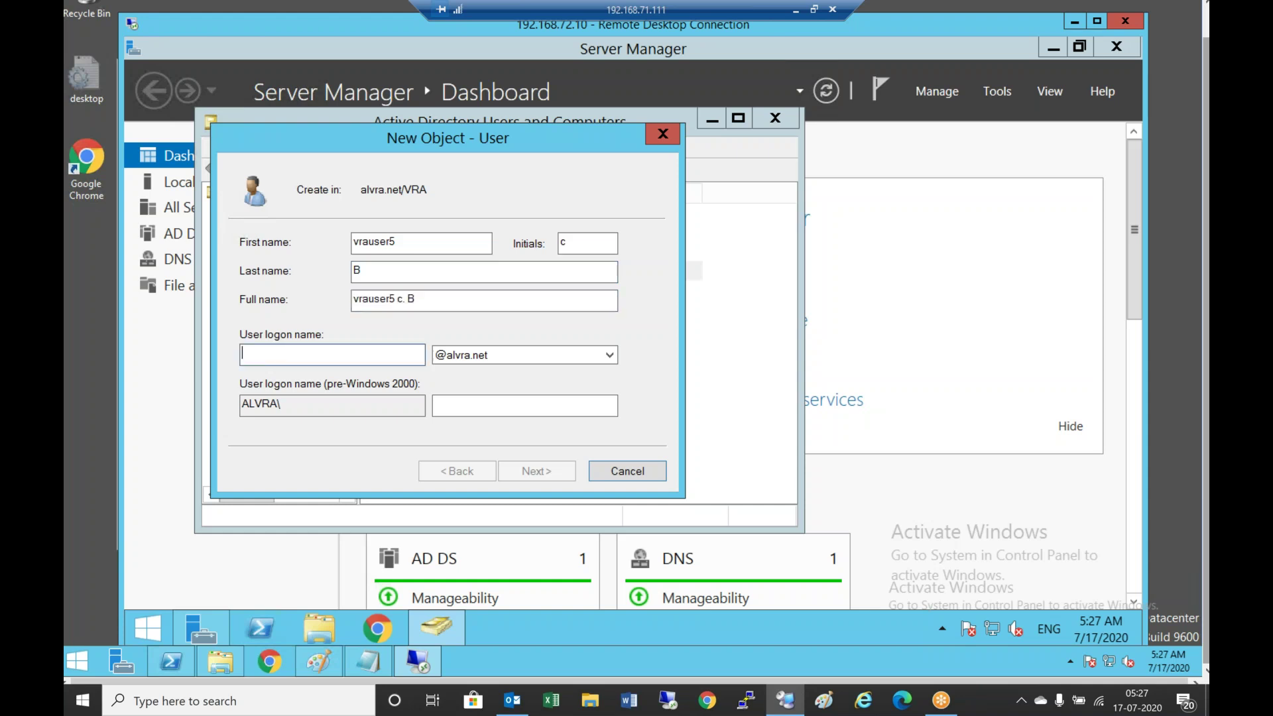
{"action": "type", "text": "vrauser"}
{"action": "type", "text": "5"}
Set and confirm its password, disable forced change at next logon, and finish
{"action": "key", "text": "Return"}
{"action": "type", "text": "Password@123"}
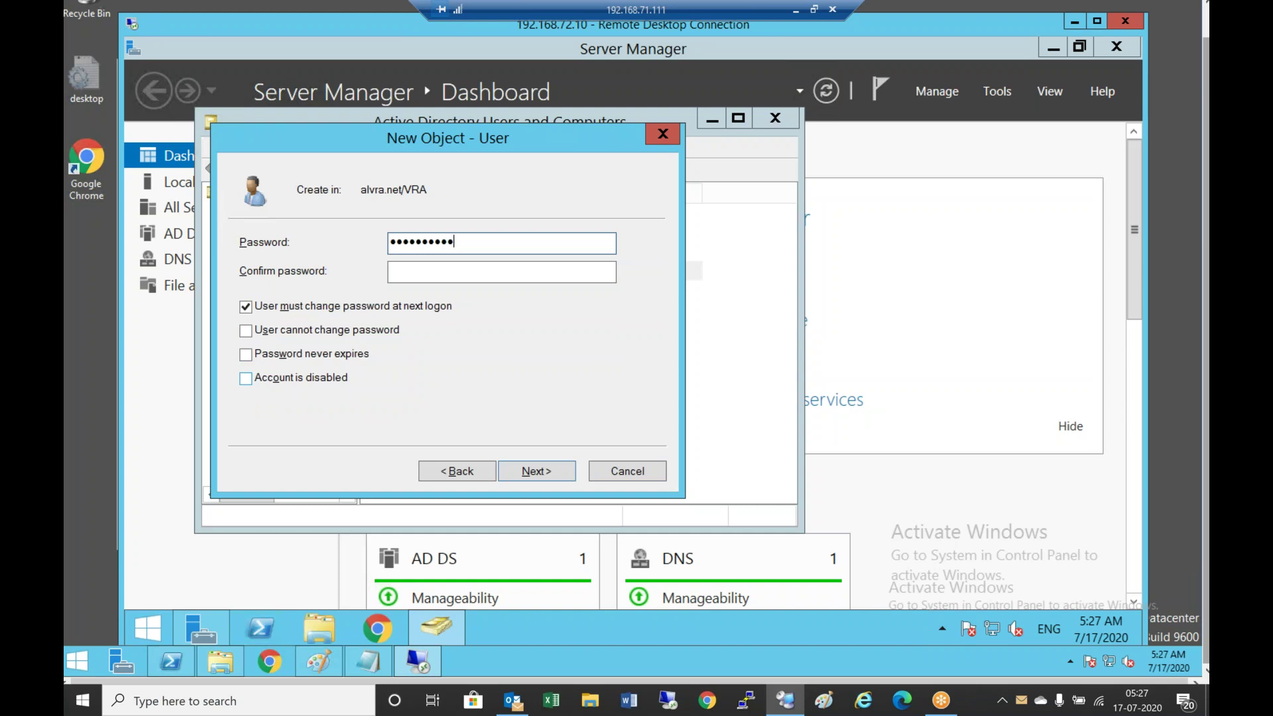
{"action": "key", "text": "Tab"}
{"action": "type", "text": "Passwor"}
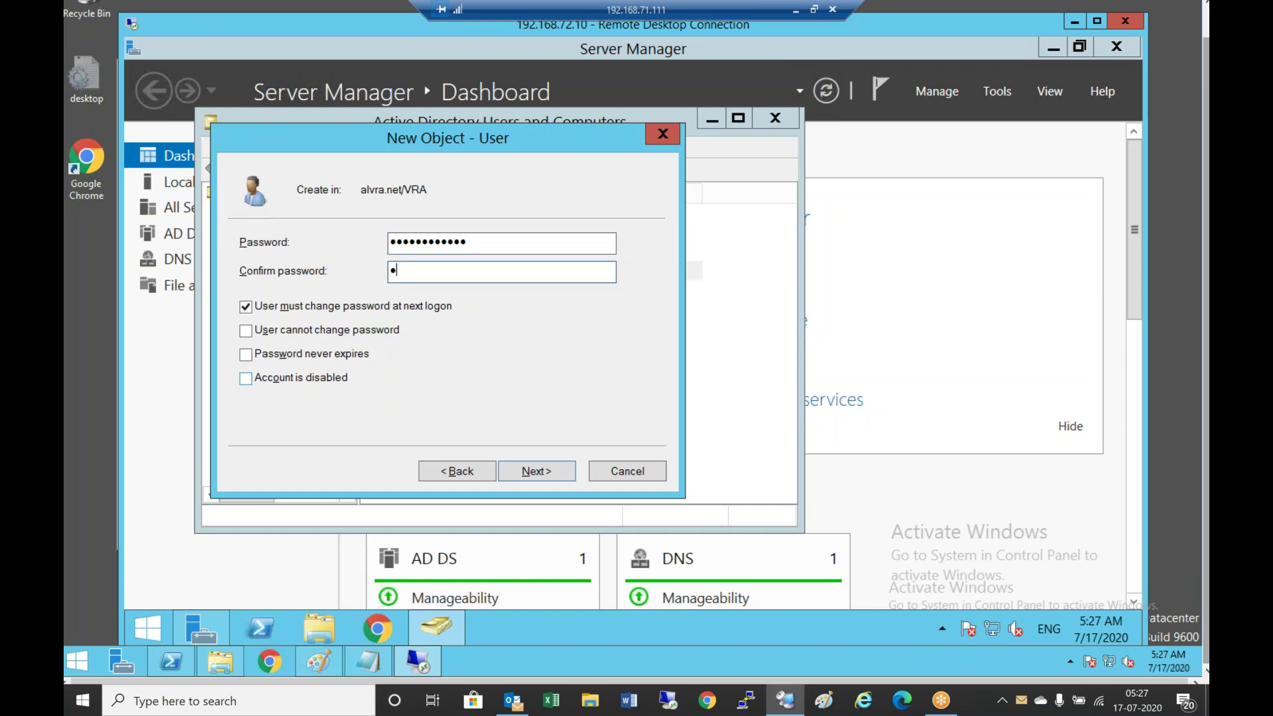
{"action": "type", "text": "d@123"}
{"action": "left_click", "coordinate": [246, 306]}
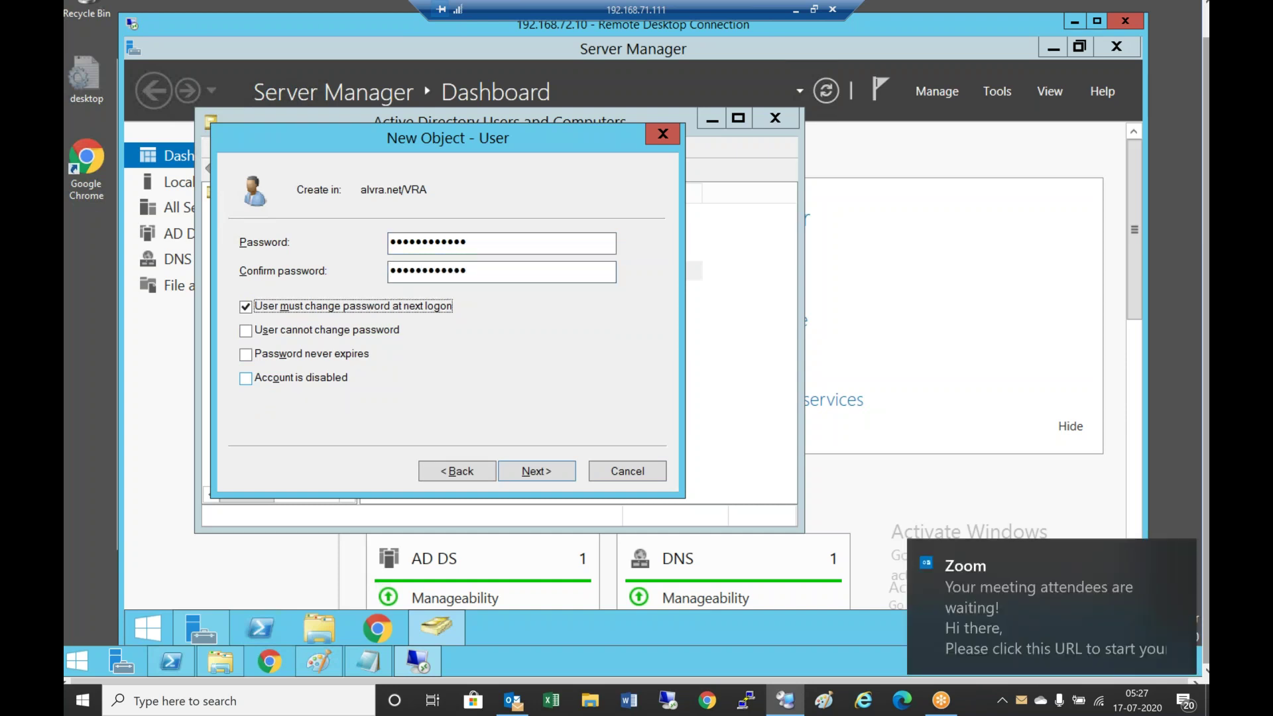
{"action": "left_click", "coordinate": [556, 472]}
{"action": "left_click", "coordinate": [556, 473]}
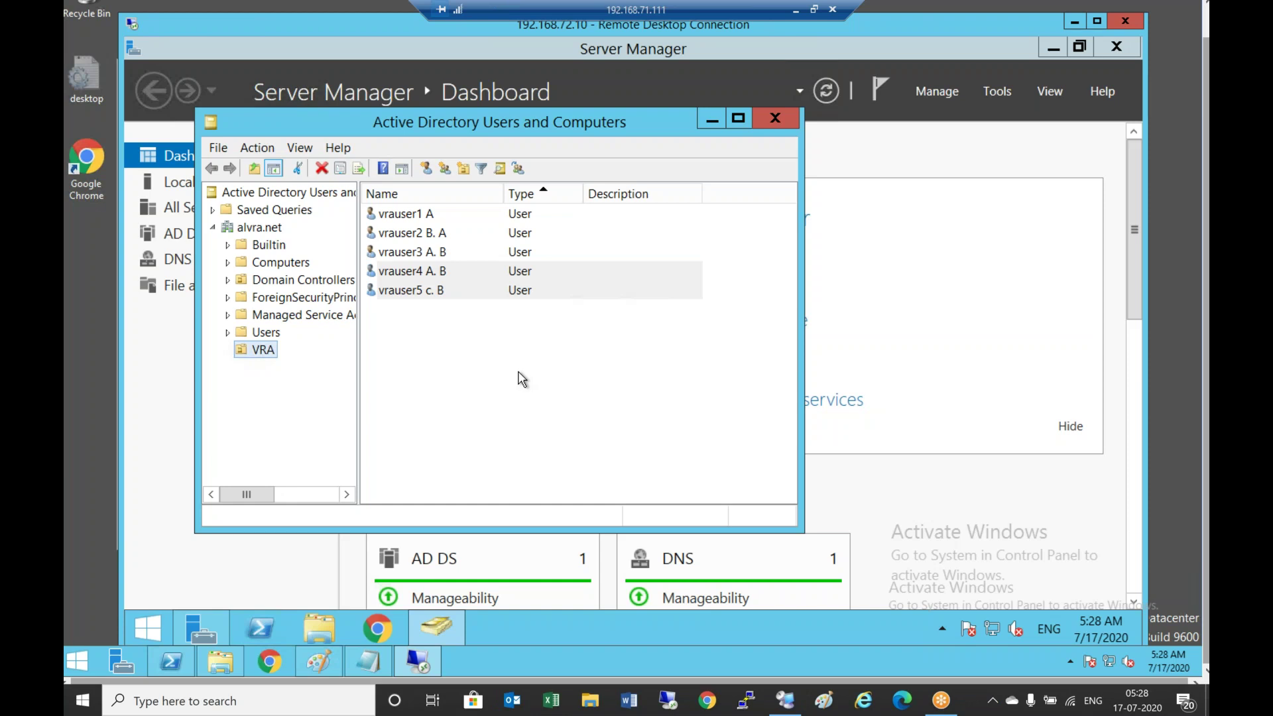
Start a new VRA user with first name CAadmin, initials B, last name A, logon cadmin
{"action": "left_click", "coordinate": [426, 170]}
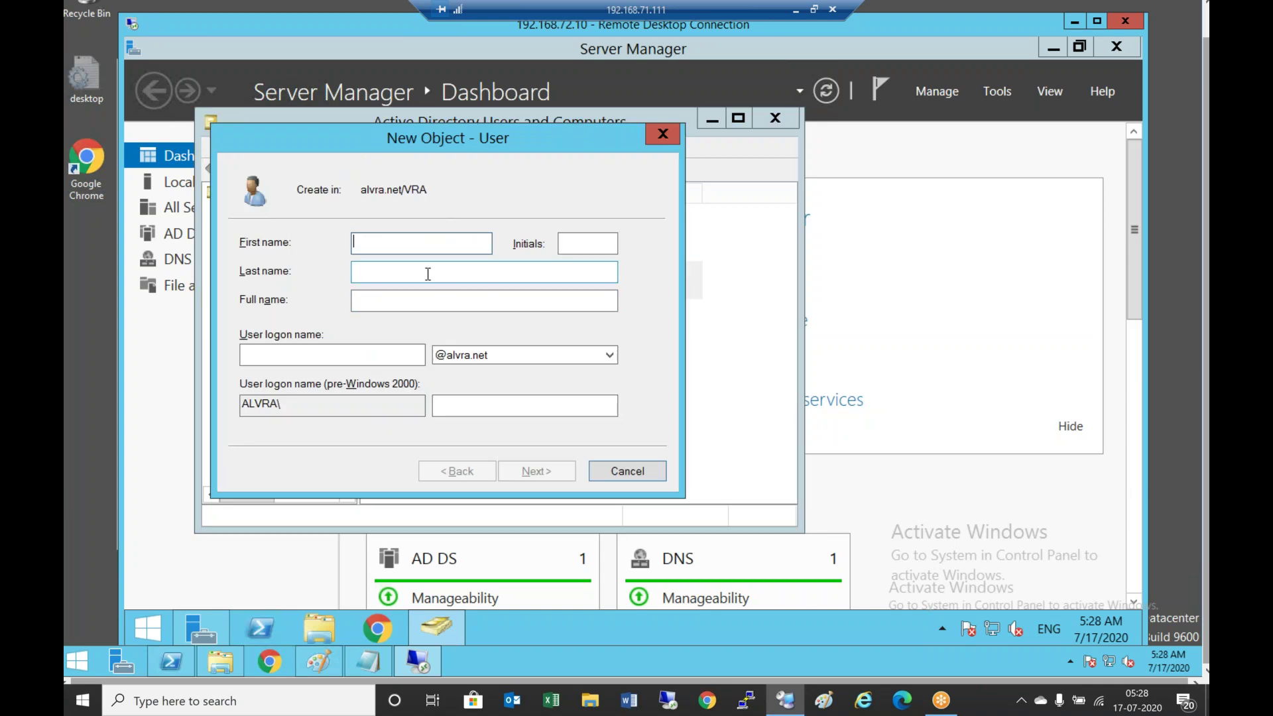
{"action": "type", "text": "CA"}
{"action": "key", "text": "BackSpace"}
{"action": "type", "text": "A-A"}
{"action": "key", "text": "BackSpace"}
{"action": "key", "text": "BackSpace"}
{"action": "type", "text": "admin"}
{"action": "key", "text": "Tab"}
{"action": "type", "text": "B"}
{"action": "key", "text": "Tab"}
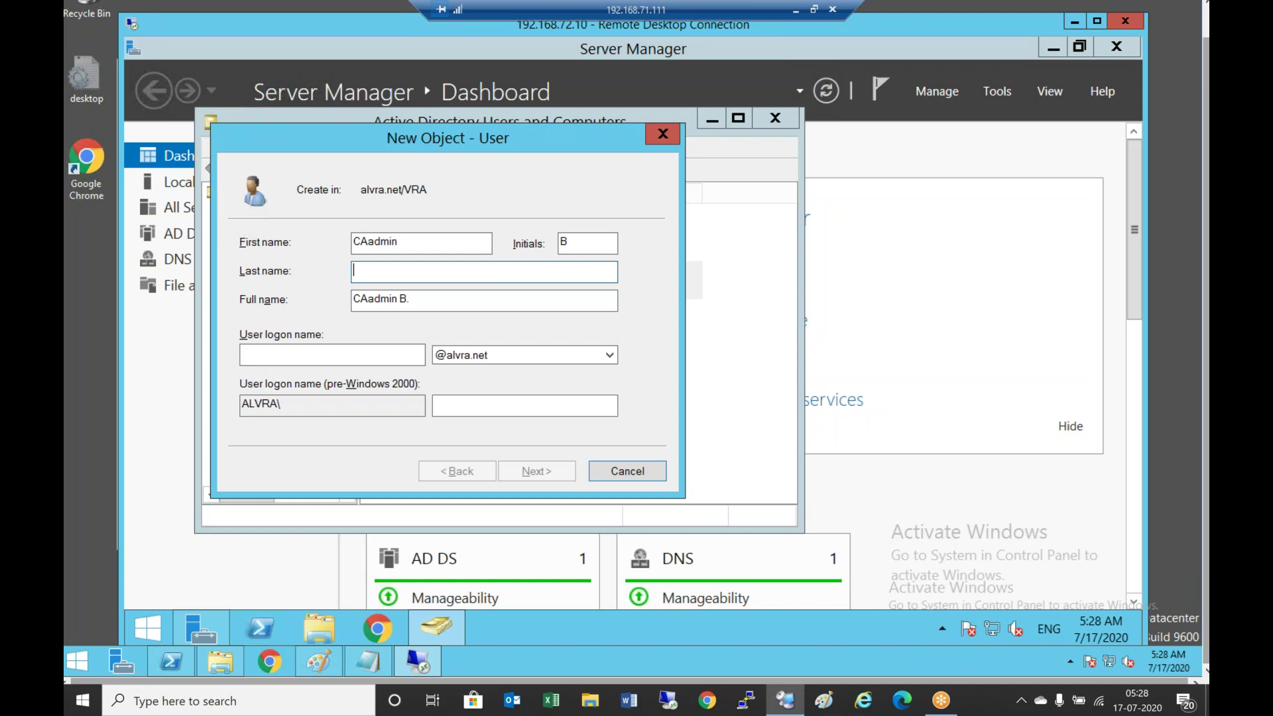
{"action": "type", "text": "A"}
{"action": "key", "text": "Tab"}
{"action": "key", "text": "Tab"}
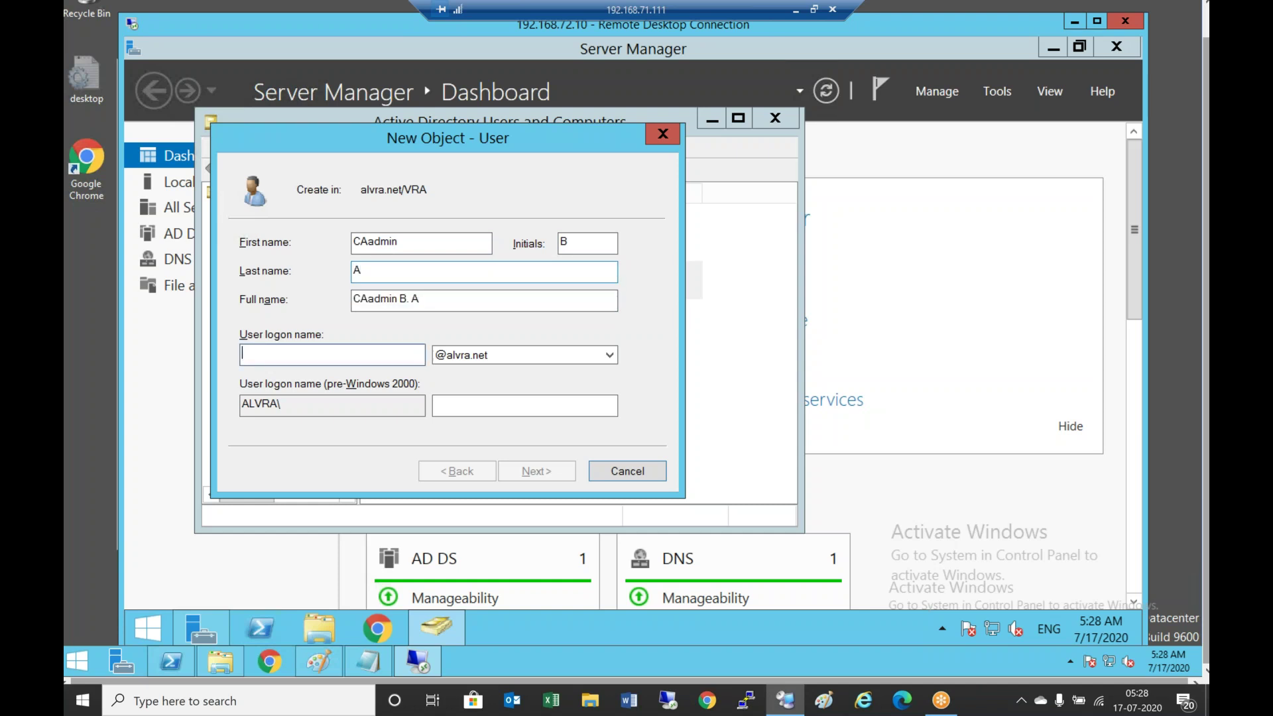
{"action": "type", "text": "CAad"}
{"action": "key", "text": "BackSpace"}
{"action": "key", "text": "BackSpace"}
{"action": "key", "text": "BackSpace"}
{"action": "key", "text": "BackSpace"}
{"action": "type", "text": "CADMI"}
{"action": "key", "text": "BackSpace"}
{"action": "key", "text": "BackSpace"}
{"action": "key", "text": "BackSpace"}
{"action": "key", "text": "BackSpace"}
{"action": "key", "text": "BackSpace"}
{"action": "type", "text": "ca"}
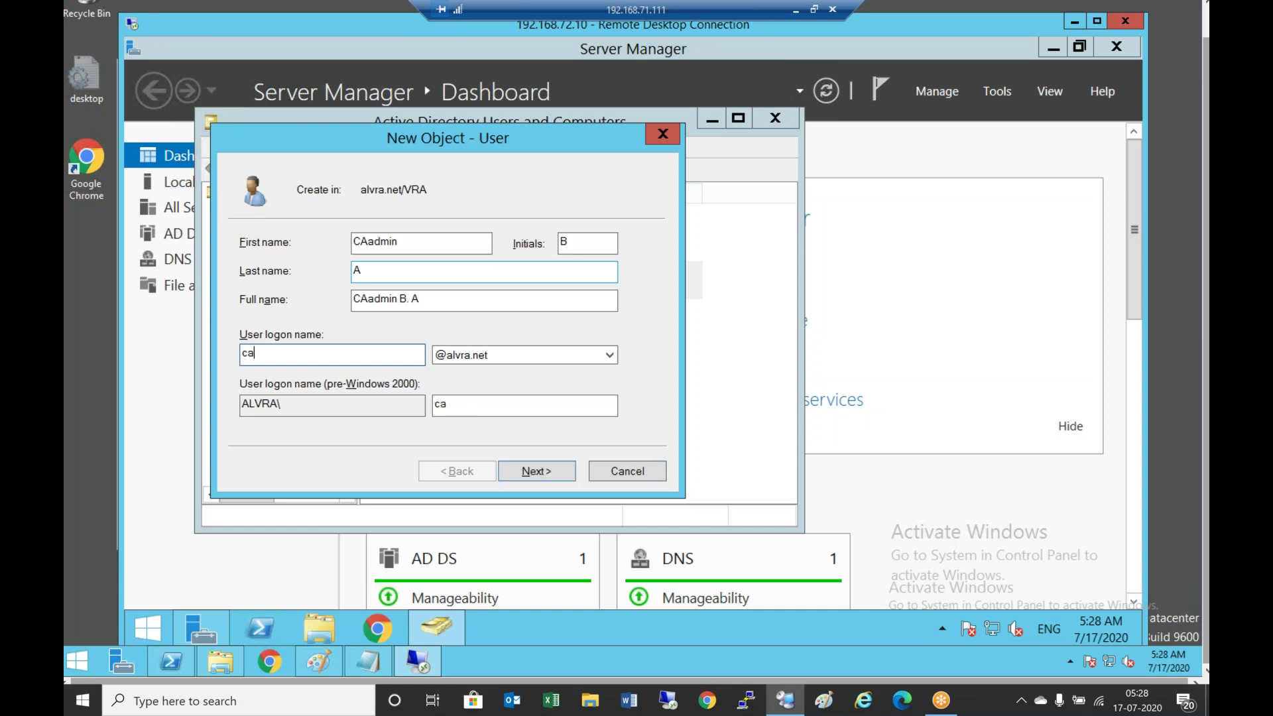
{"action": "type", "text": "dmin"}
Set and confirm its password, disable forced change at next logon, and finish
{"action": "key", "text": "Return"}
{"action": "type", "text": "Password@1"}
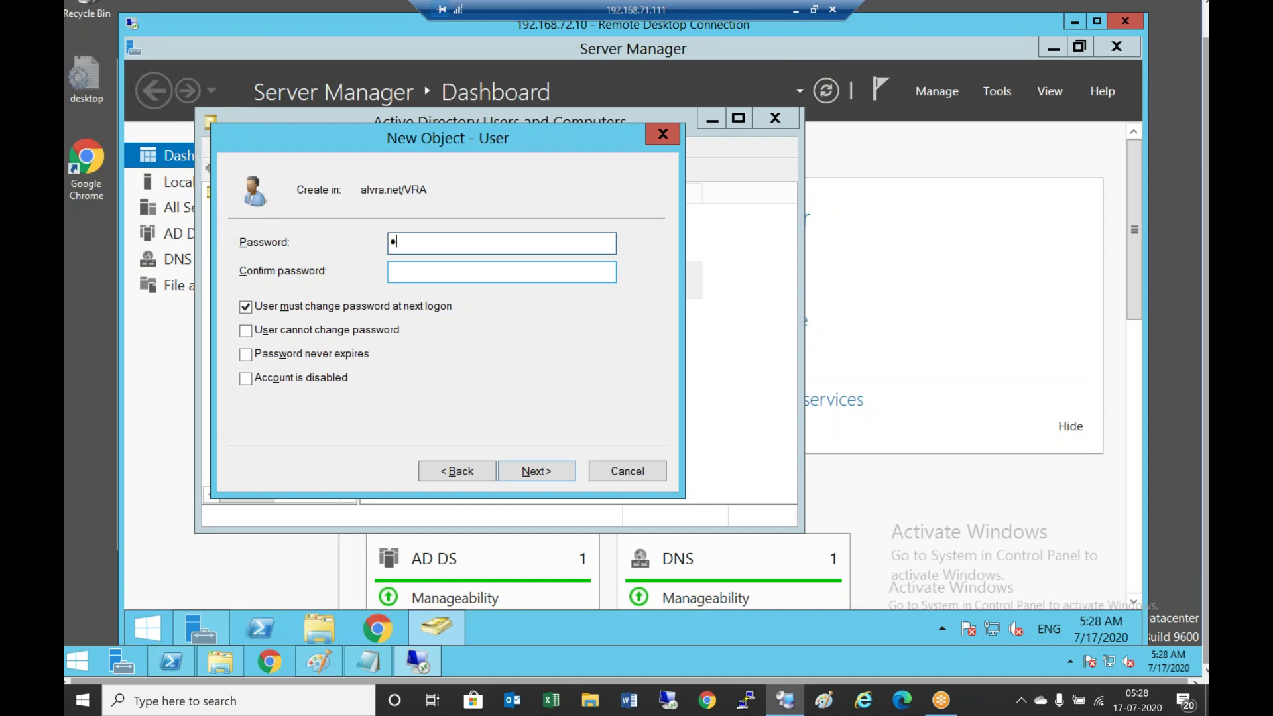
{"action": "type", "text": "23"}
{"action": "key", "text": "Tab"}
{"action": "type", "text": "Password"}
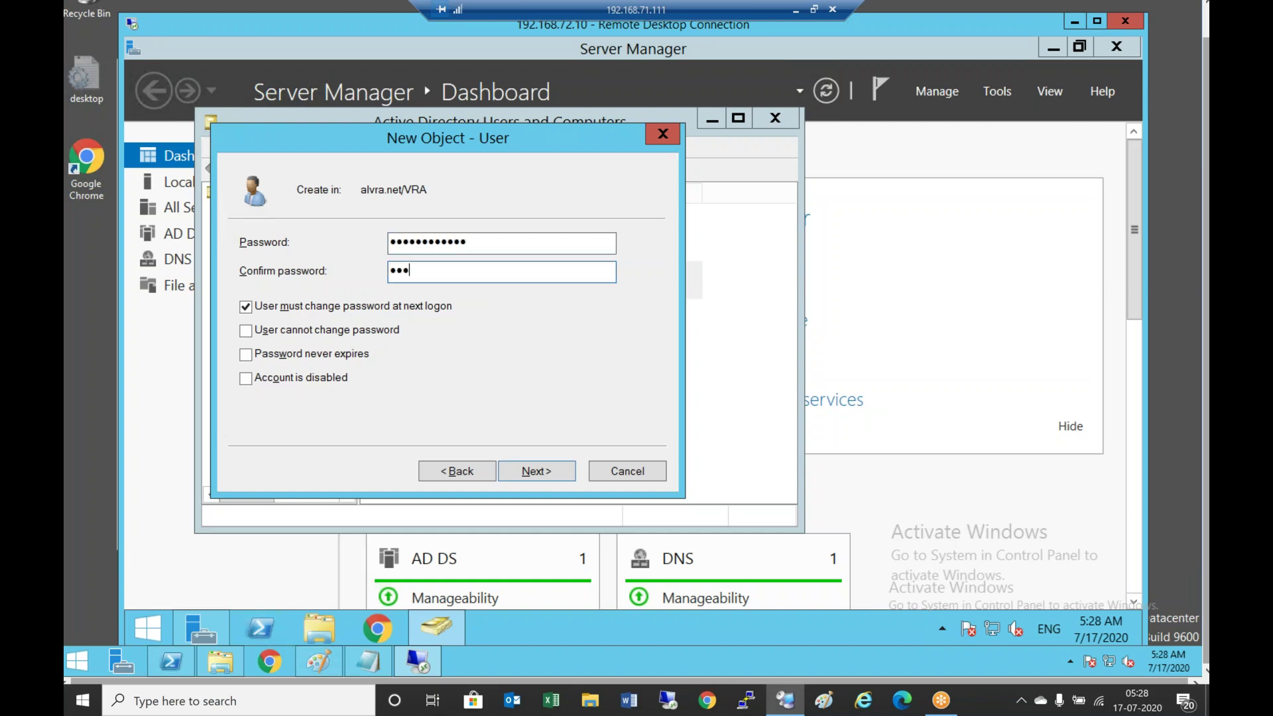
{"action": "type", "text": "@123"}
{"action": "key", "text": "Tab"}
{"action": "key", "text": "space"}
{"action": "key", "text": "Return"}
{"action": "key", "text": "Return"}
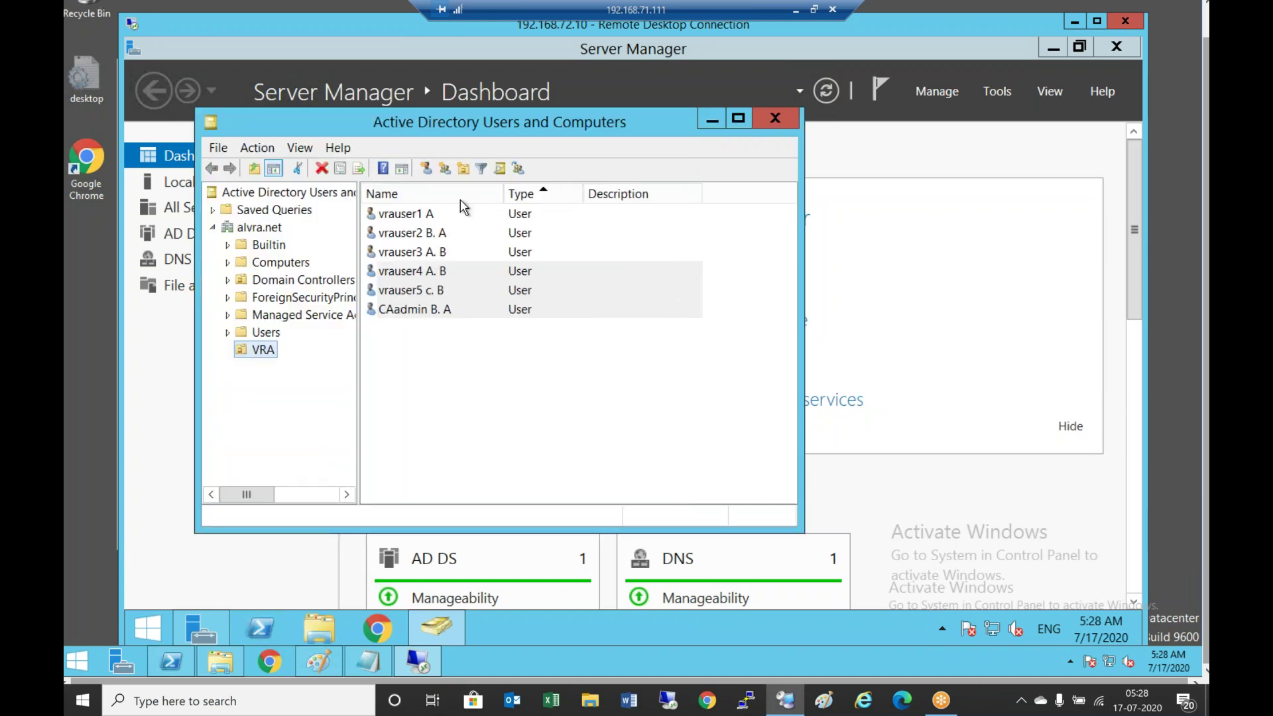
Create user causer with logon causer and a confirmed password
{"action": "left_click", "coordinate": [426, 168]}
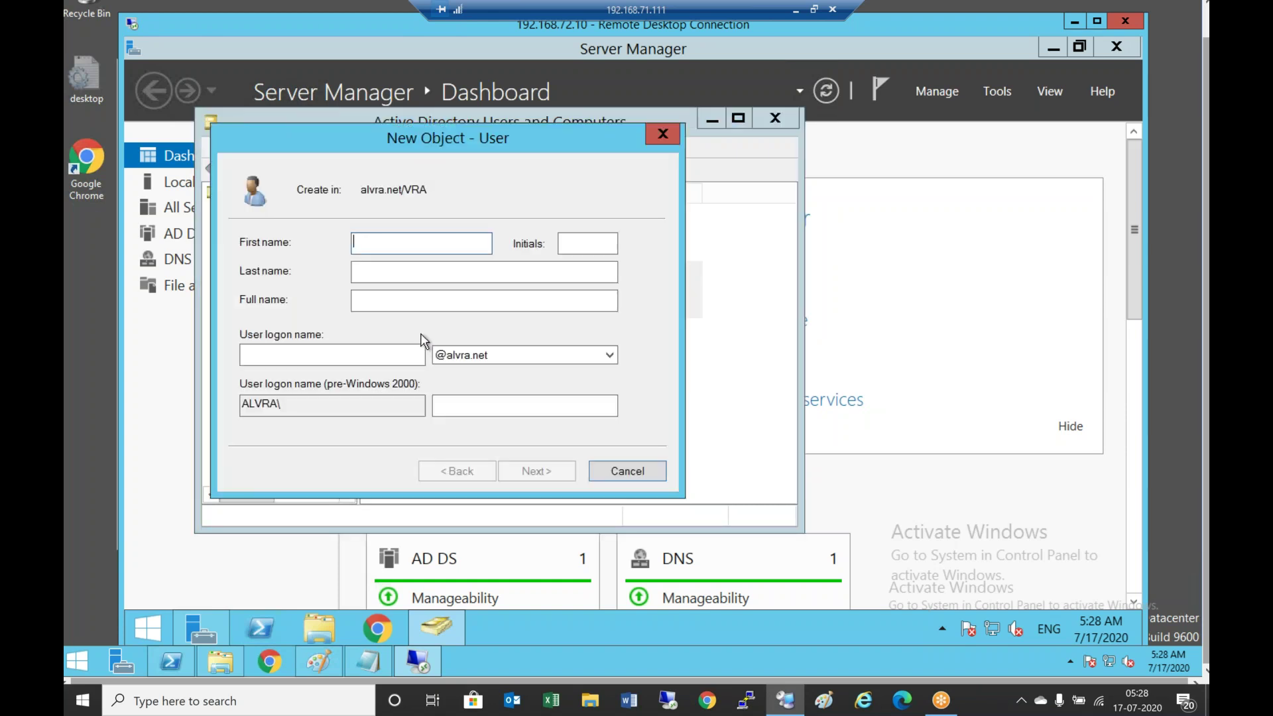
{"action": "type", "text": "causer"}
{"action": "key", "text": "Tab"}
{"action": "key", "text": "Tab"}
{"action": "key", "text": "Tab"}
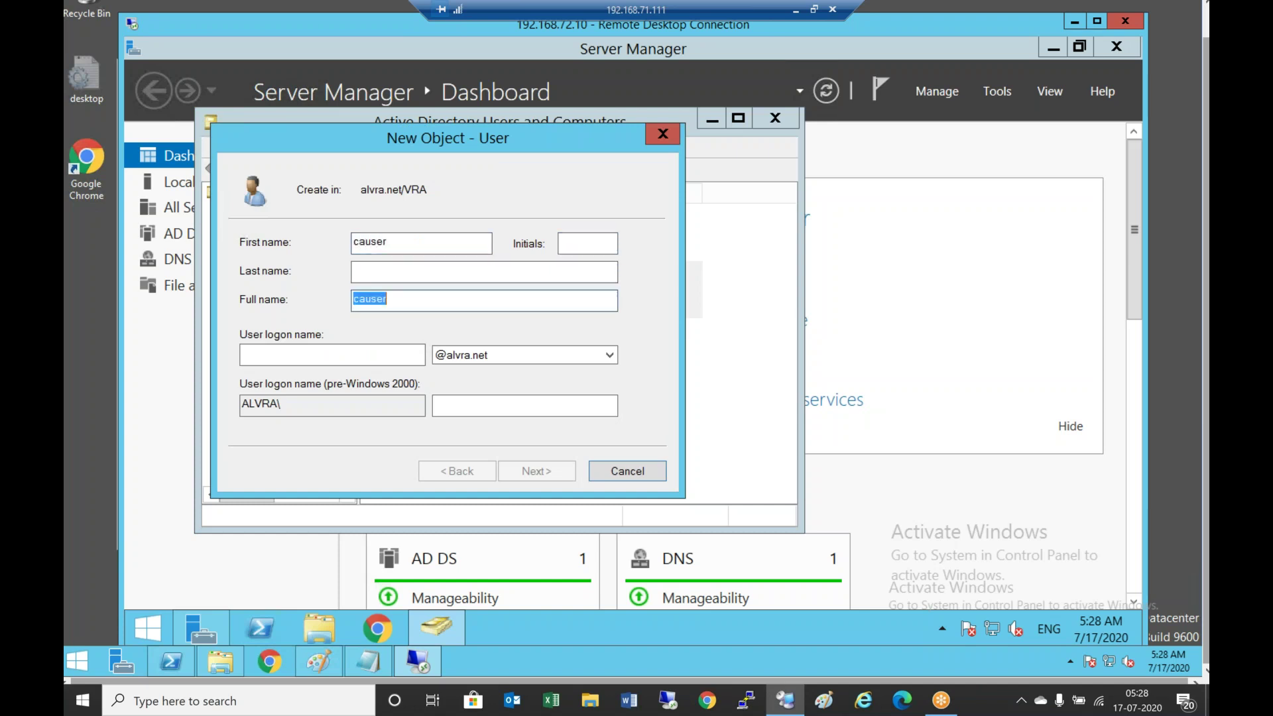
{"action": "key", "text": "Tab"}
{"action": "type", "text": "causer"}
{"action": "key", "text": "Return"}
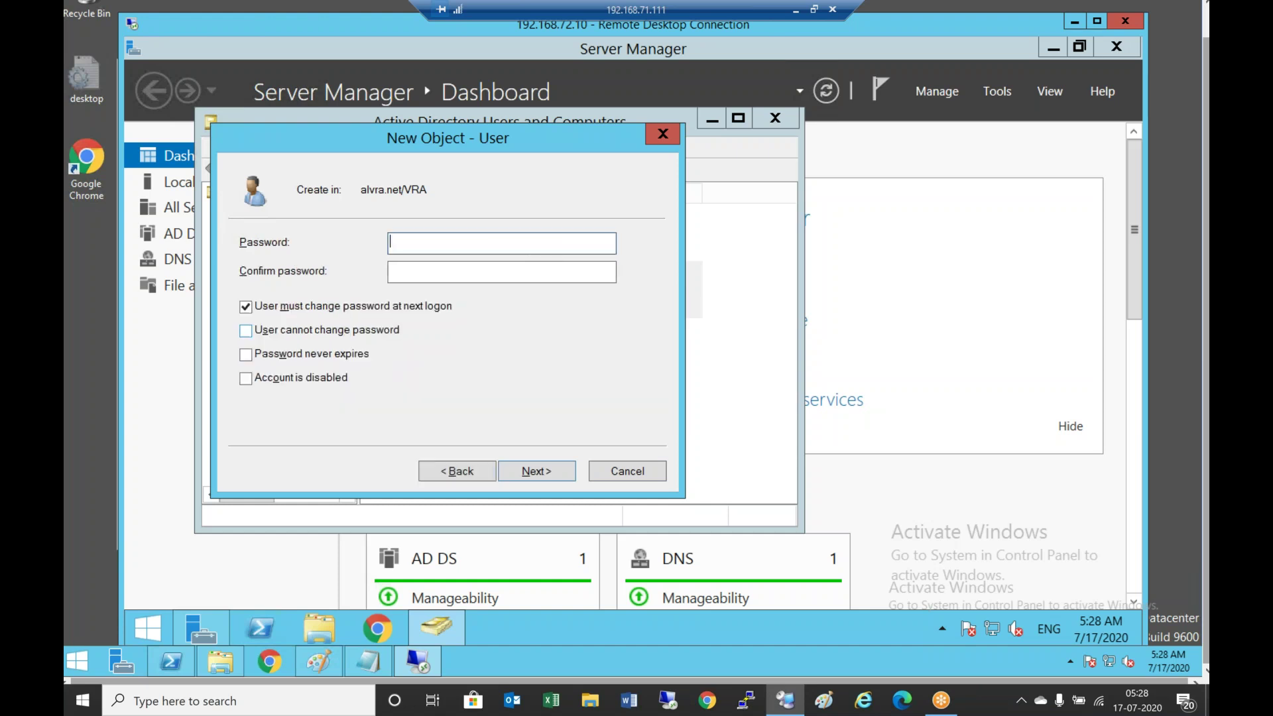
{"action": "type", "text": "Password1234"}
{"action": "key", "text": "Tab"}
{"action": "type", "text": "Password123"}
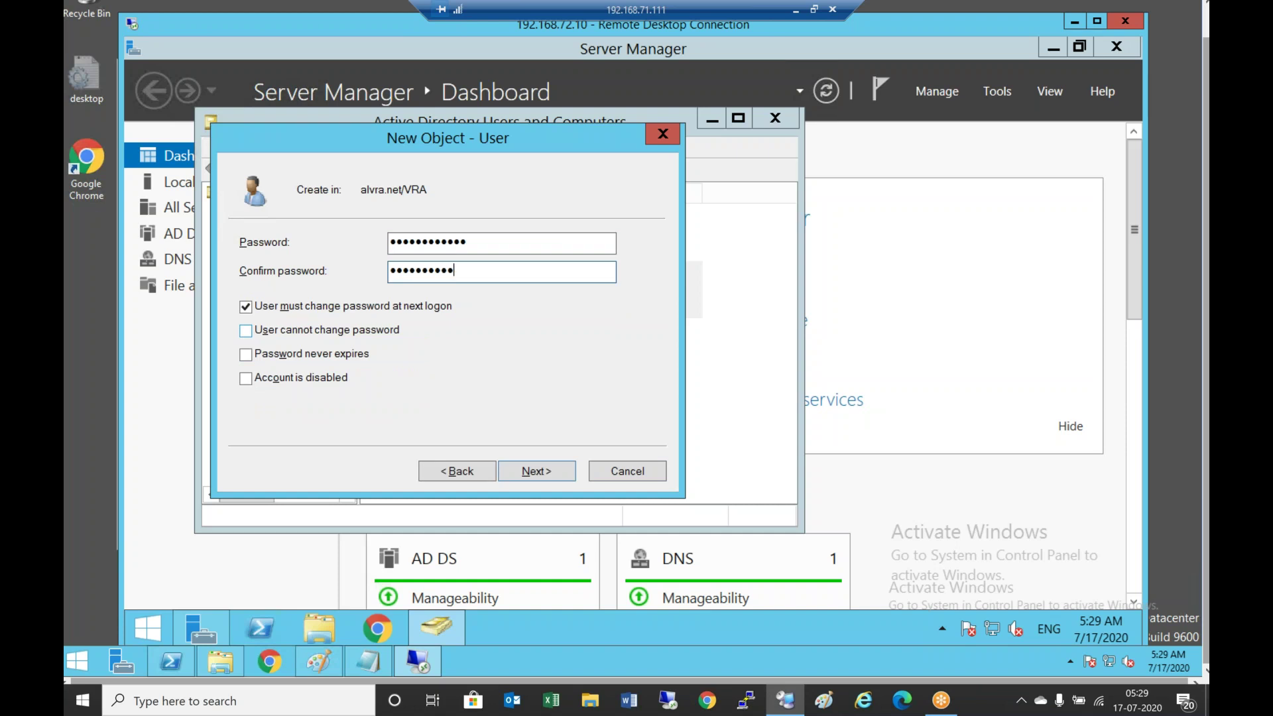
{"action": "type", "text": "4"}
{"action": "key", "text": "Tab"}
{"action": "key", "text": "Return"}
{"action": "key", "text": "Return"}
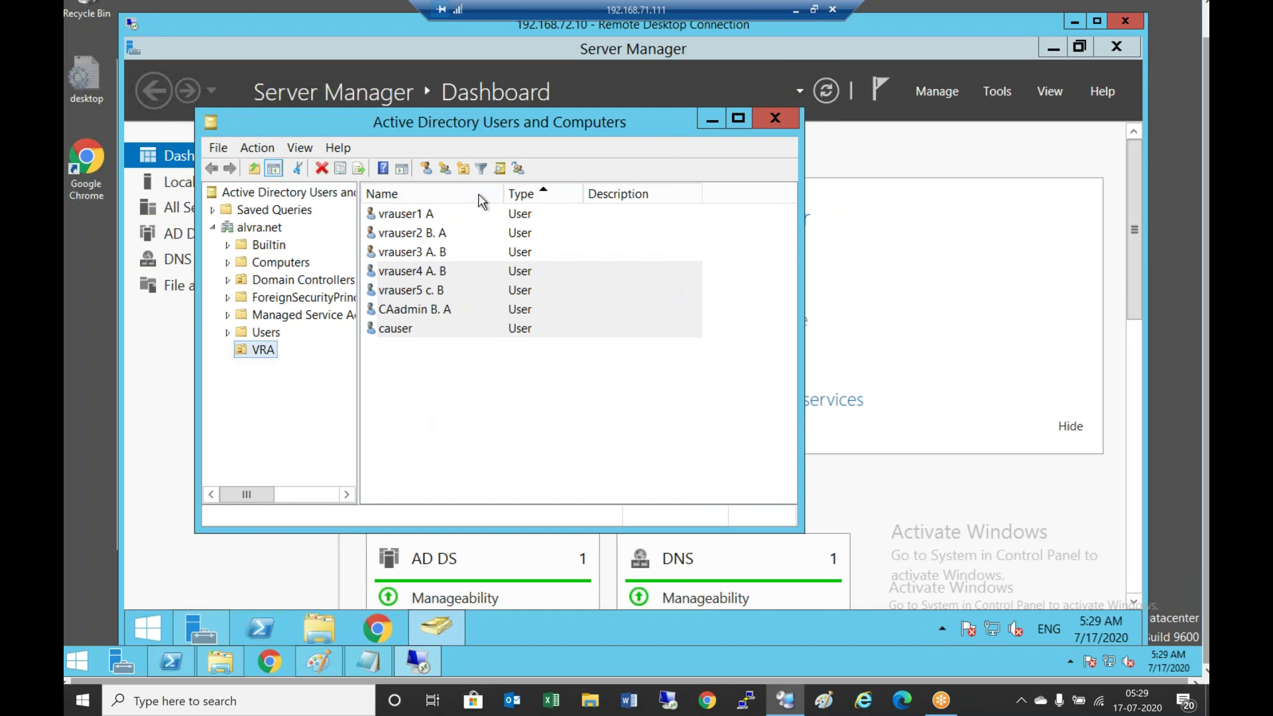
Create the CA-Admin group in the VRA unit
{"action": "left_click", "coordinate": [445, 167]}
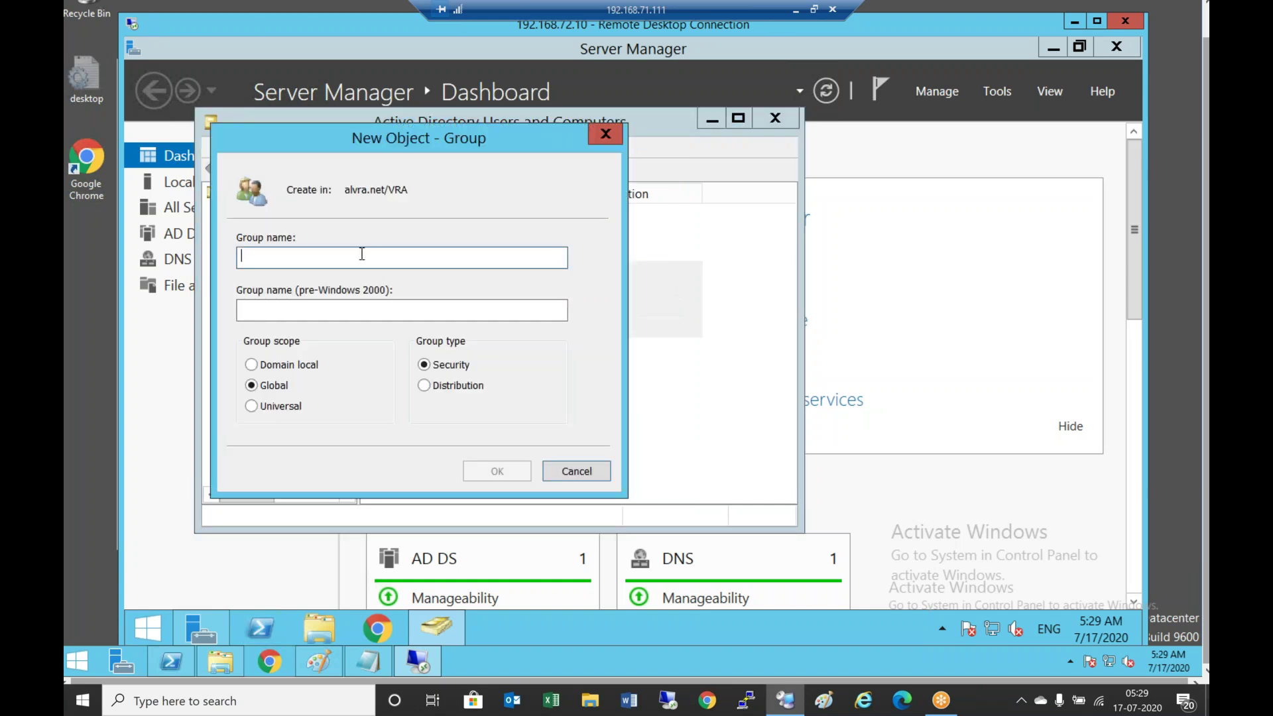
{"action": "type", "text": "CA"}
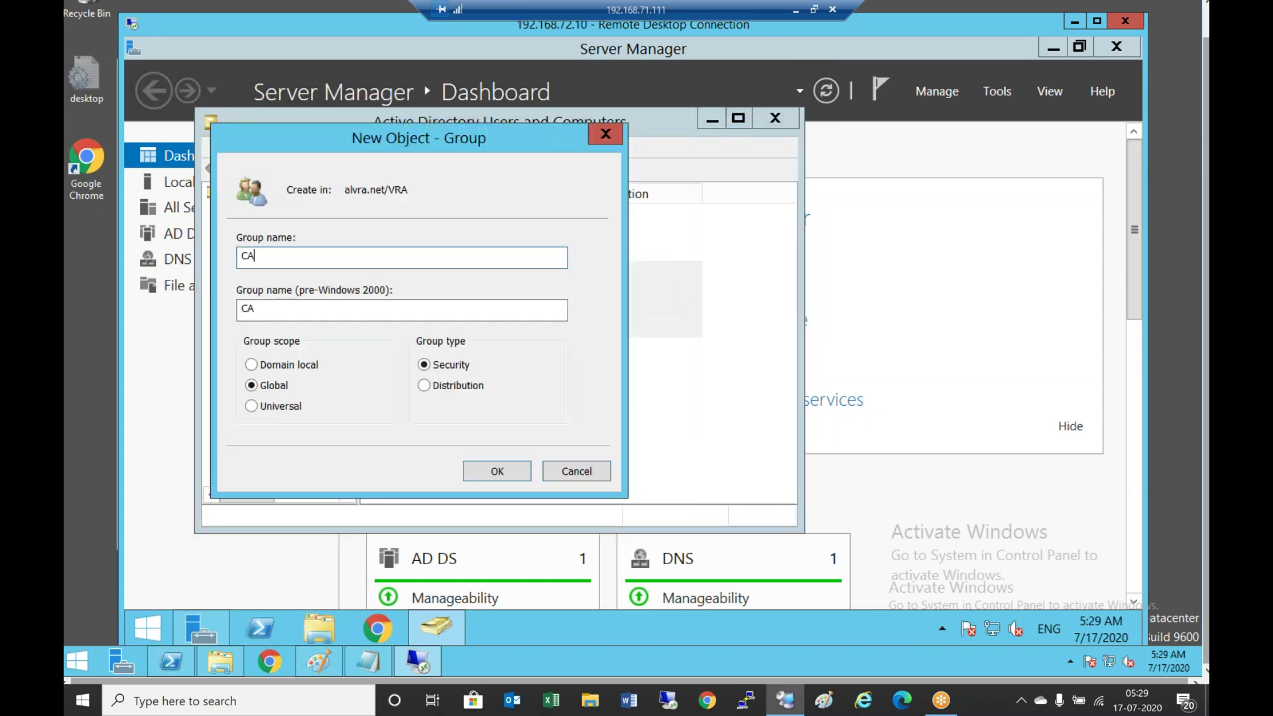
{"action": "type", "text": "Admin"}
{"action": "left_click", "coordinate": [514, 467]}
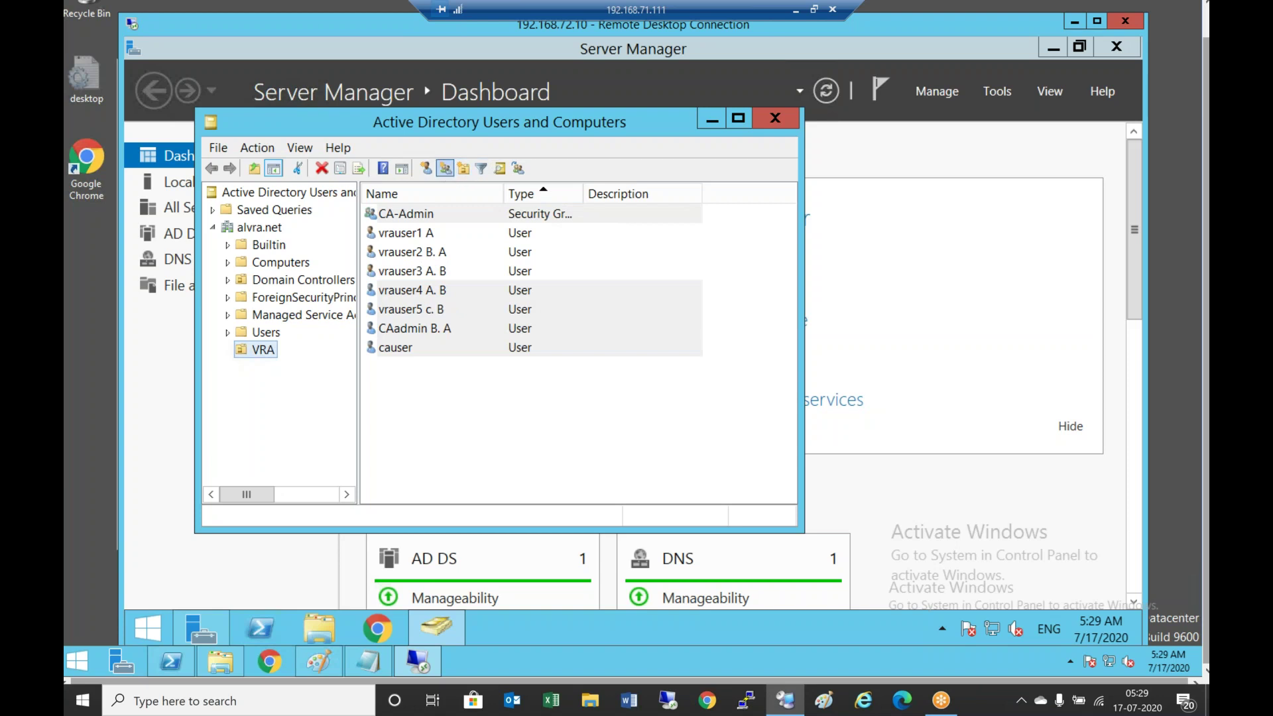
Create a second group named CA-member
{"action": "left_click", "coordinate": [445, 169]}
{"action": "type", "text": "C"}
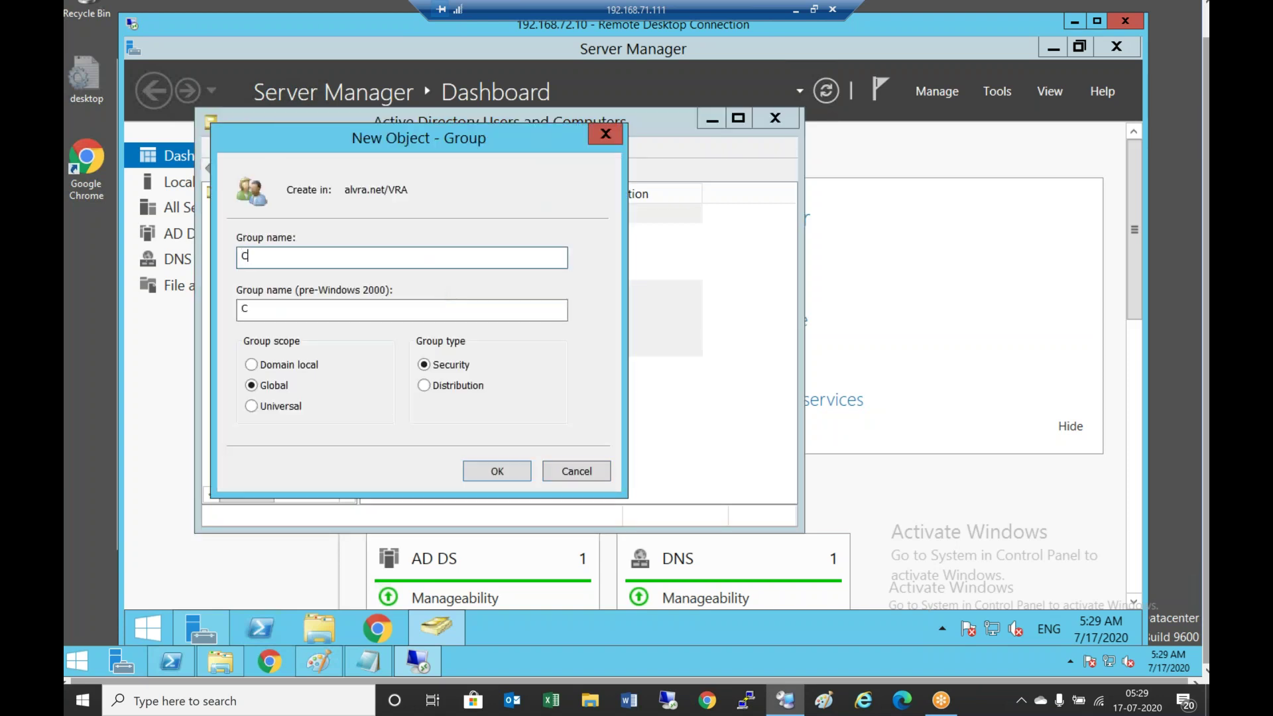
{"action": "type", "text": "A-member"}
{"action": "left_click", "coordinate": [520, 473]}
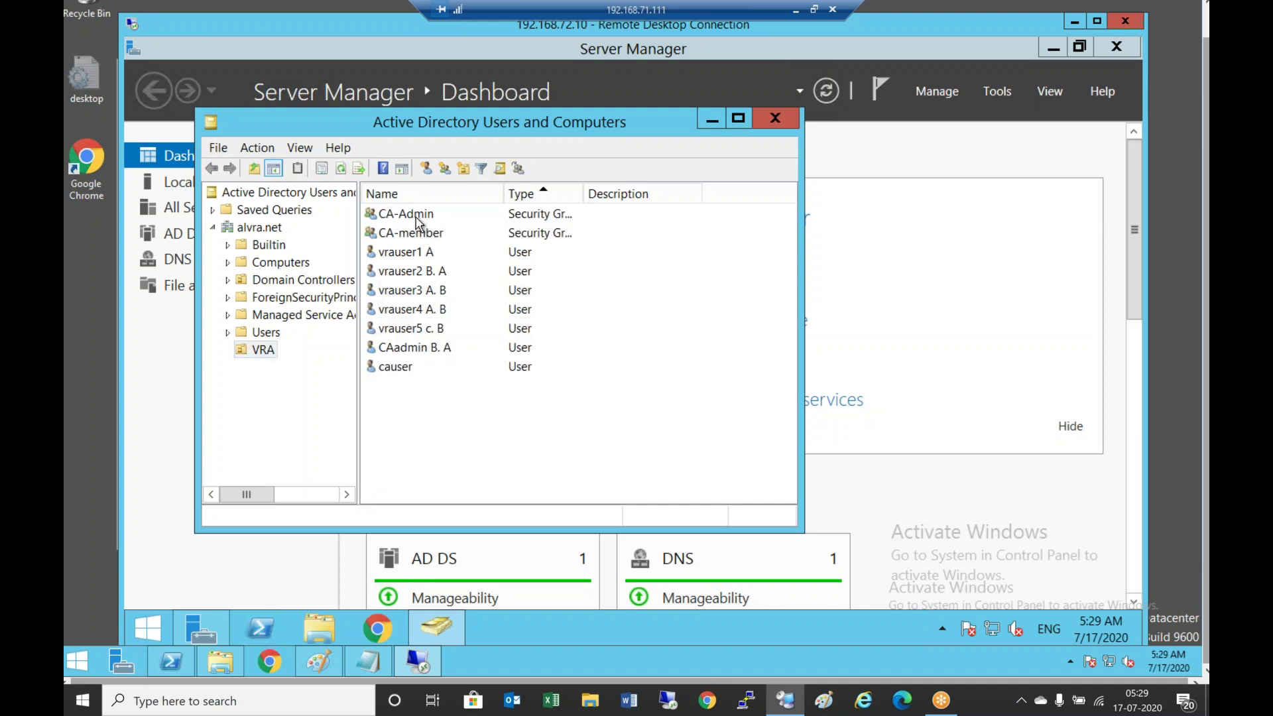
Add the CAadmin user (looked up as 'caad') to CA-Admin's members and apply
{"action": "double_click", "coordinate": [411, 213]}
{"action": "left_click", "coordinate": [390, 145]}
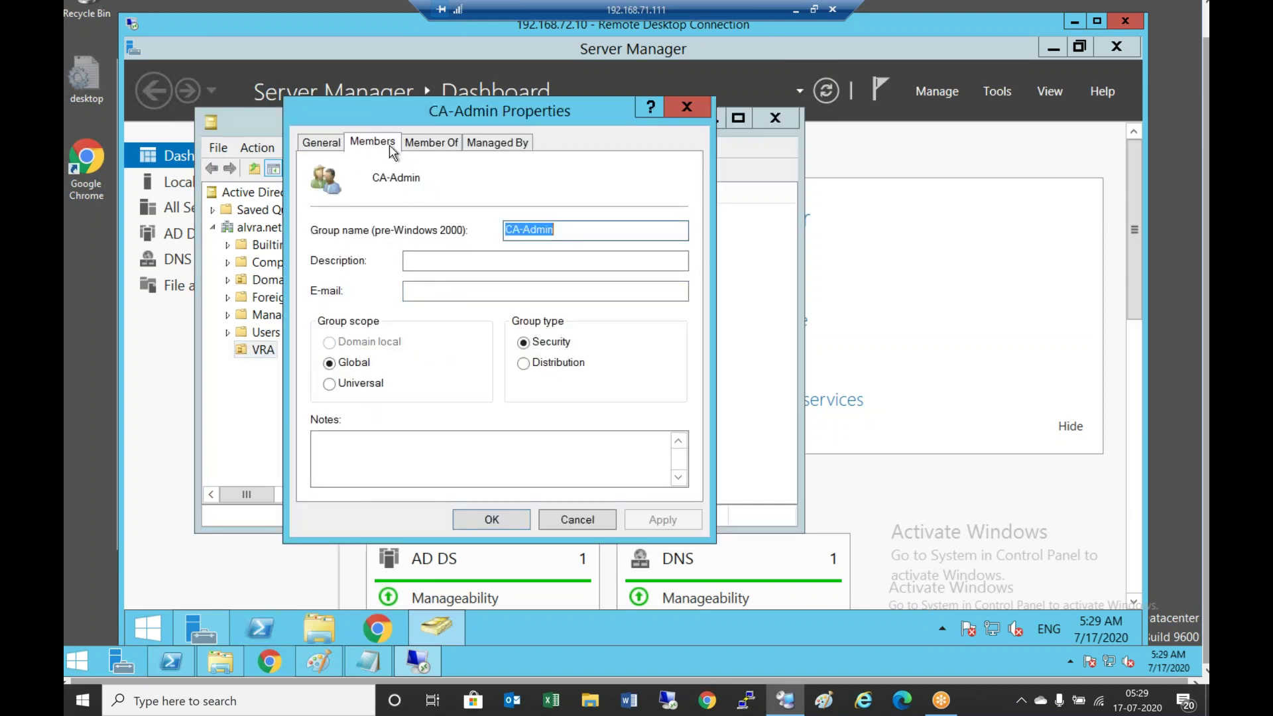
{"action": "left_click", "coordinate": [350, 463]}
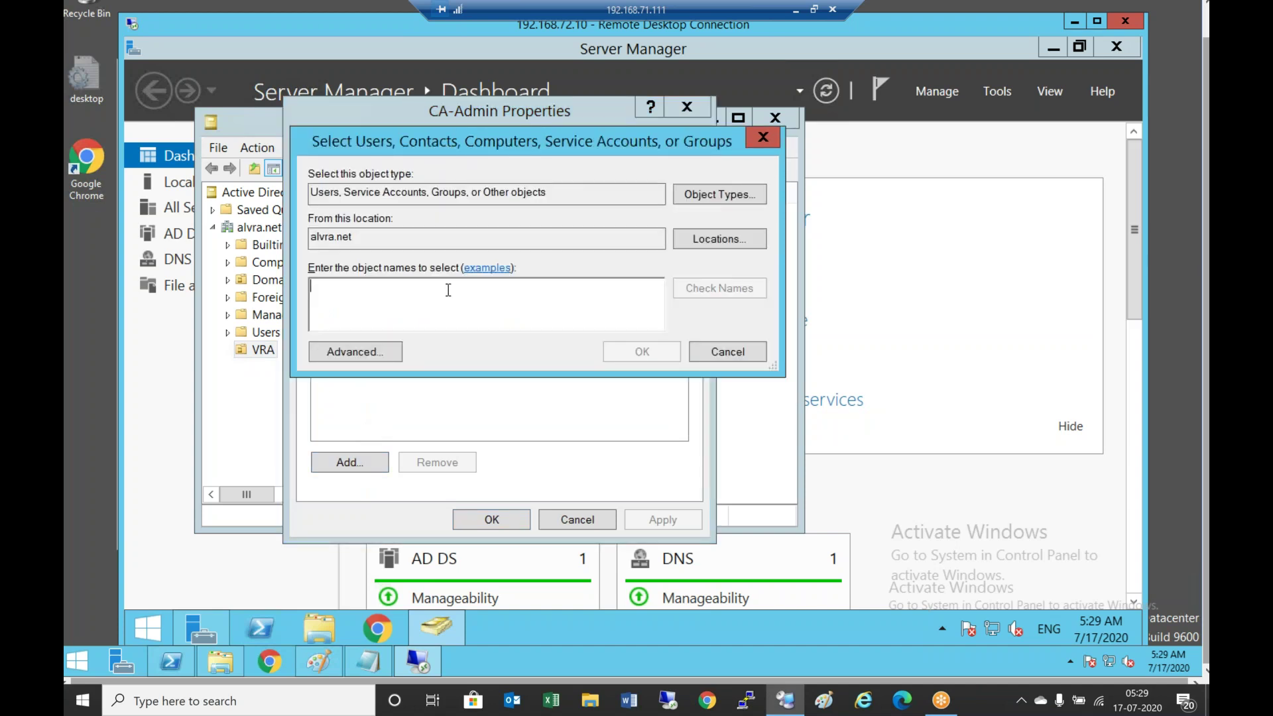
{"action": "type", "text": "caad"}
{"action": "key", "text": "Return"}
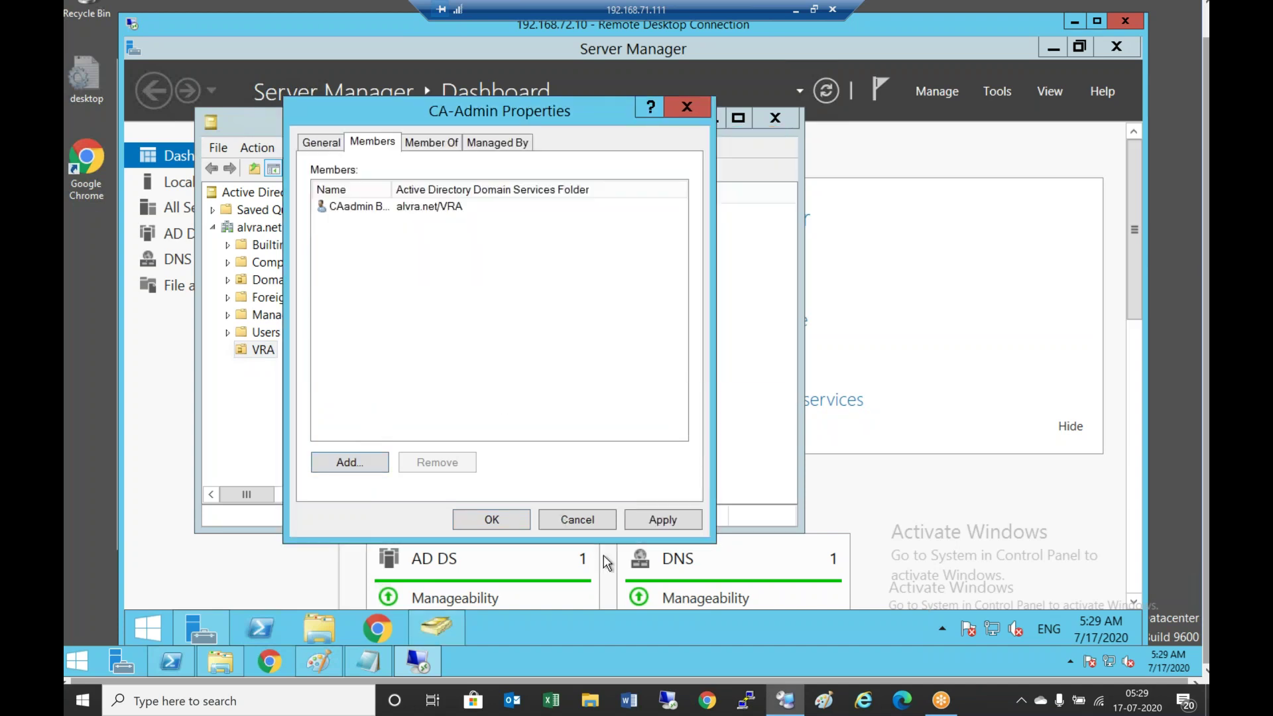
{"action": "left_click", "coordinate": [658, 521]}
{"action": "left_click", "coordinate": [503, 518]}
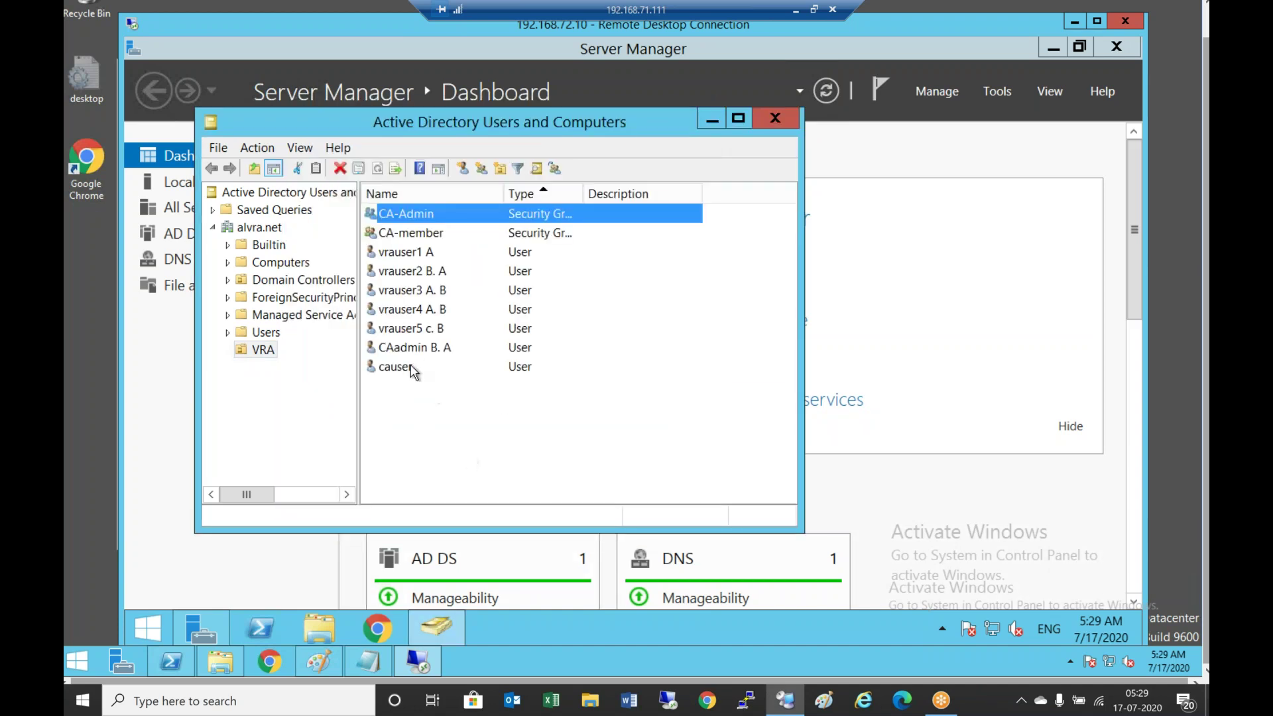
Add causer, found by checking names for 'ca', to CA-member's members and apply
{"action": "double_click", "coordinate": [428, 236]}
{"action": "left_click", "coordinate": [385, 141]}
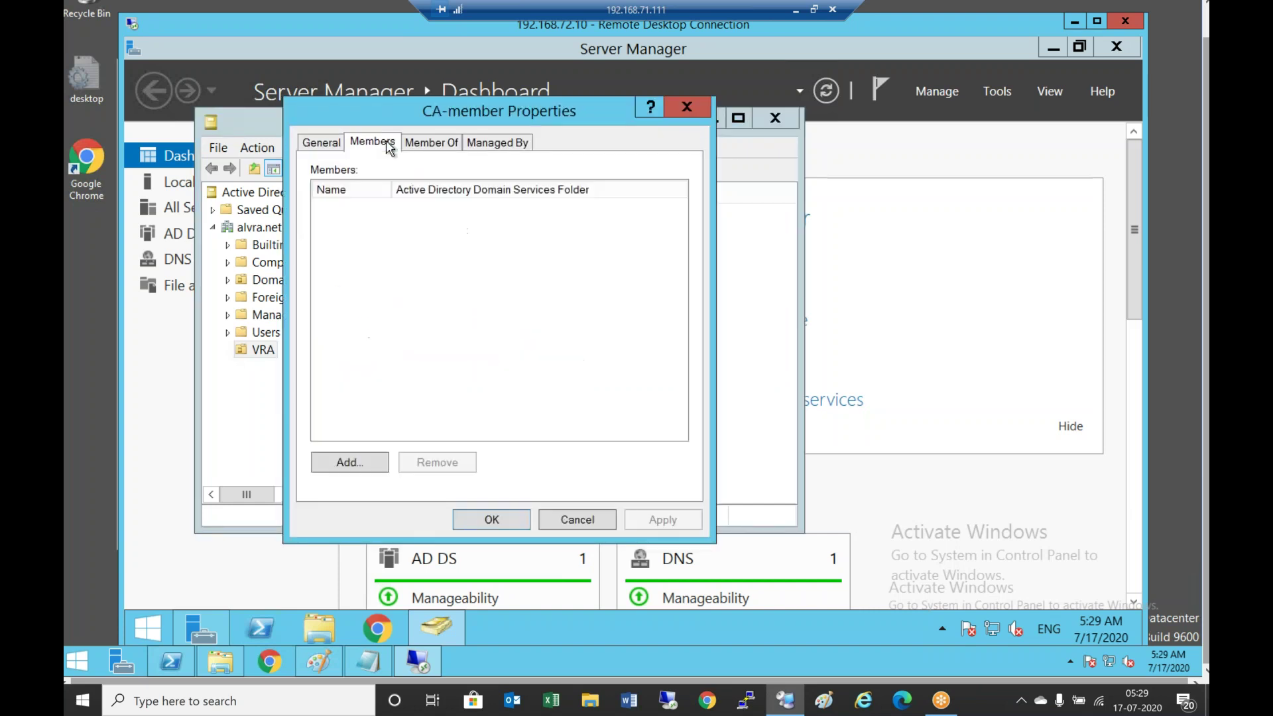
{"action": "left_click", "coordinate": [350, 463]}
{"action": "type", "text": "ca"}
{"action": "left_click", "coordinate": [722, 289]}
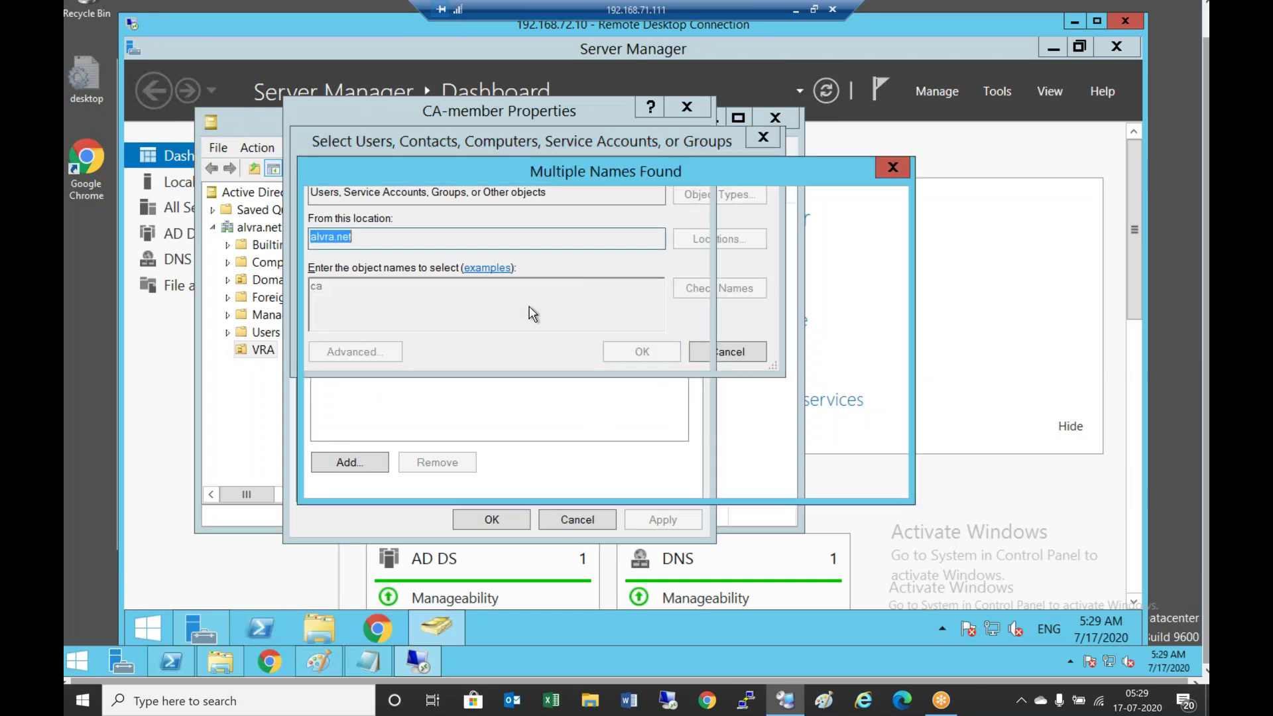
{"action": "double_click", "coordinate": [374, 341]}
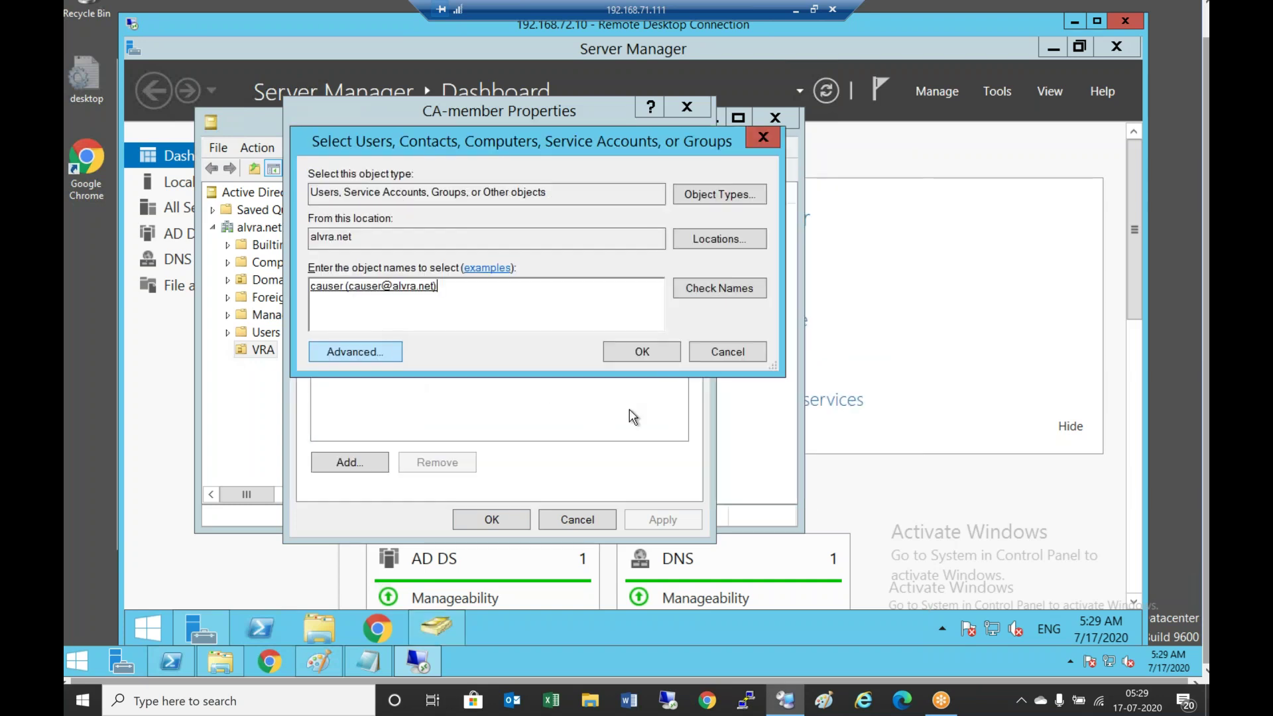
{"action": "left_click", "coordinate": [656, 355]}
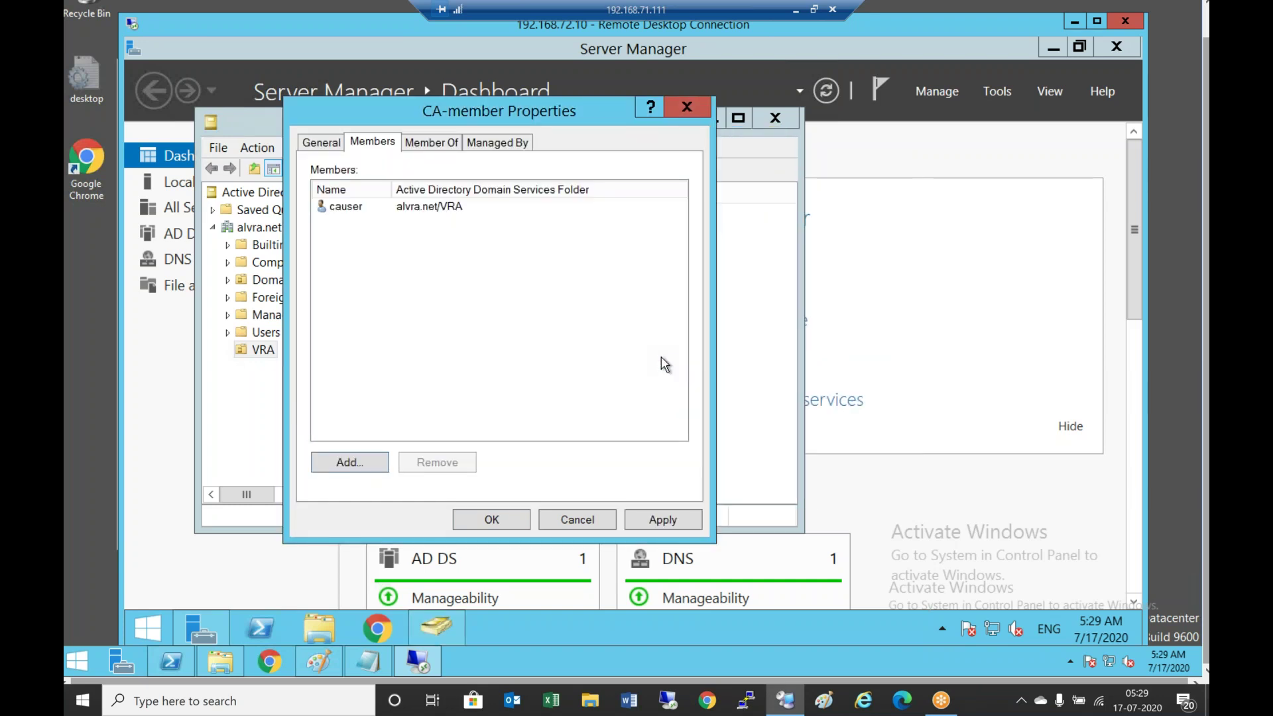
{"action": "left_click", "coordinate": [670, 522]}
{"action": "left_click", "coordinate": [501, 524]}
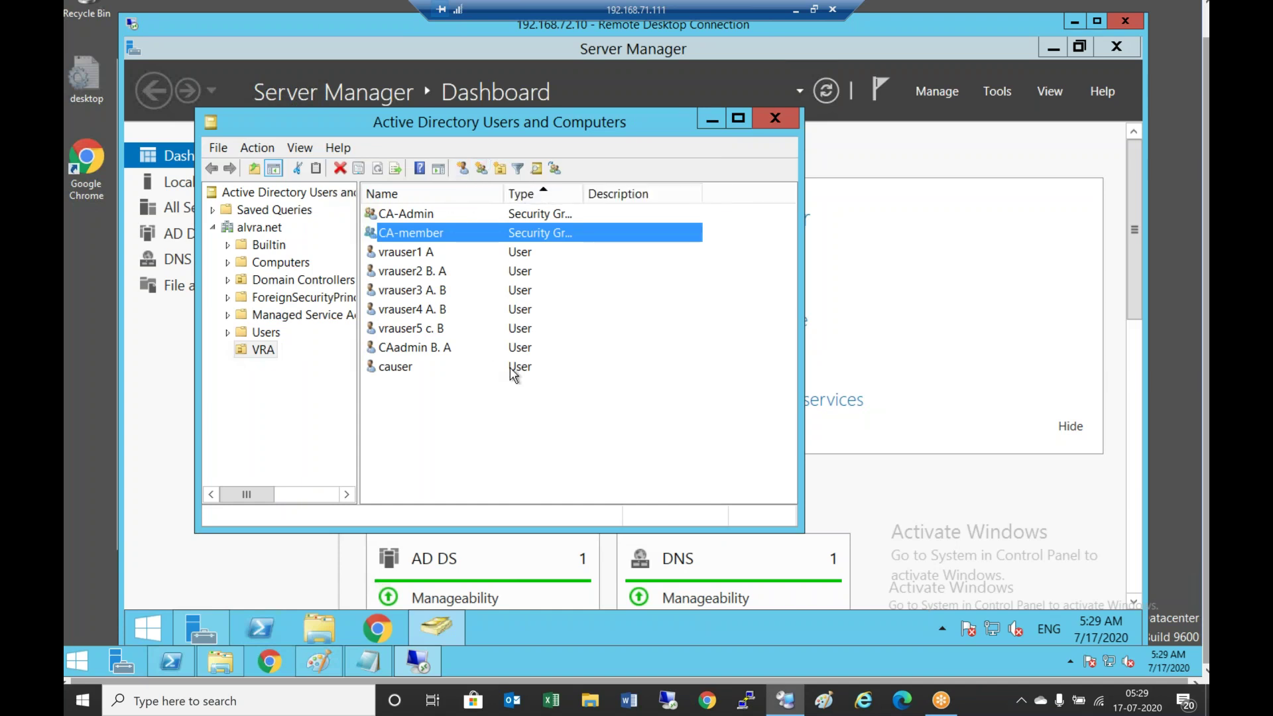
Create the SB-admin group in the VRA unit
{"action": "left_click", "coordinate": [464, 437]}
{"action": "left_click", "coordinate": [463, 169]}
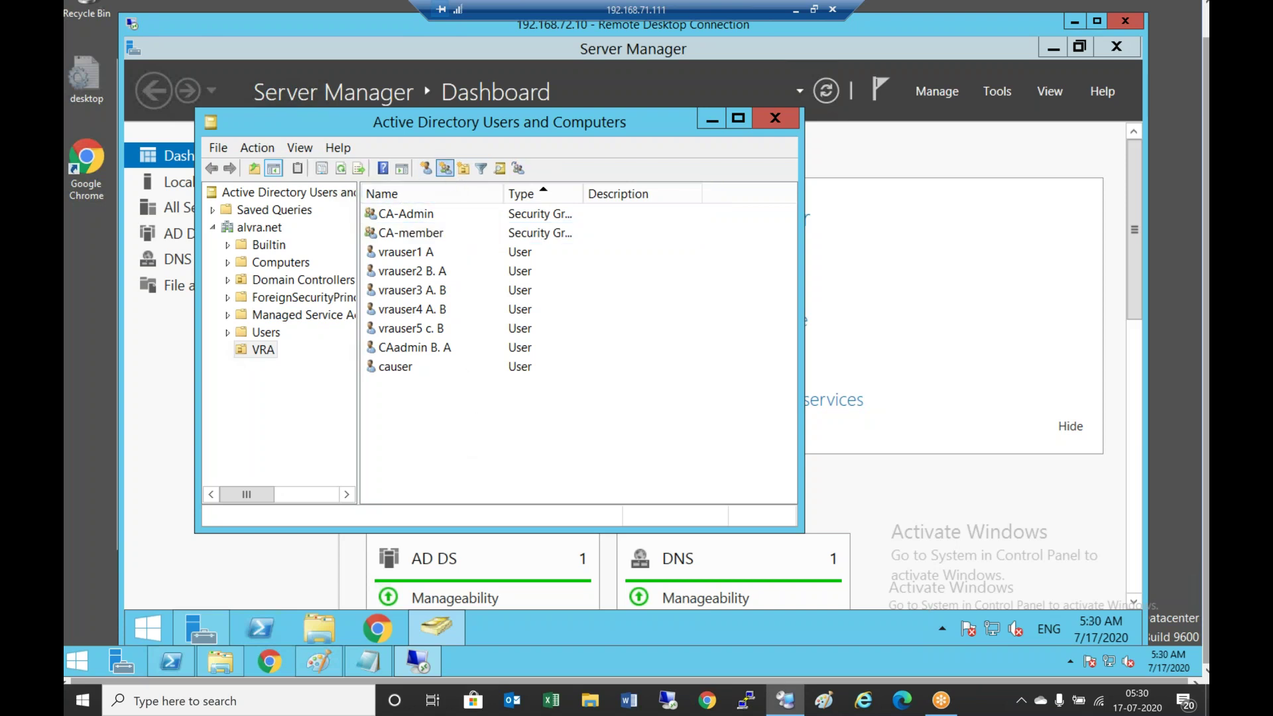
{"action": "type", "text": "S"}
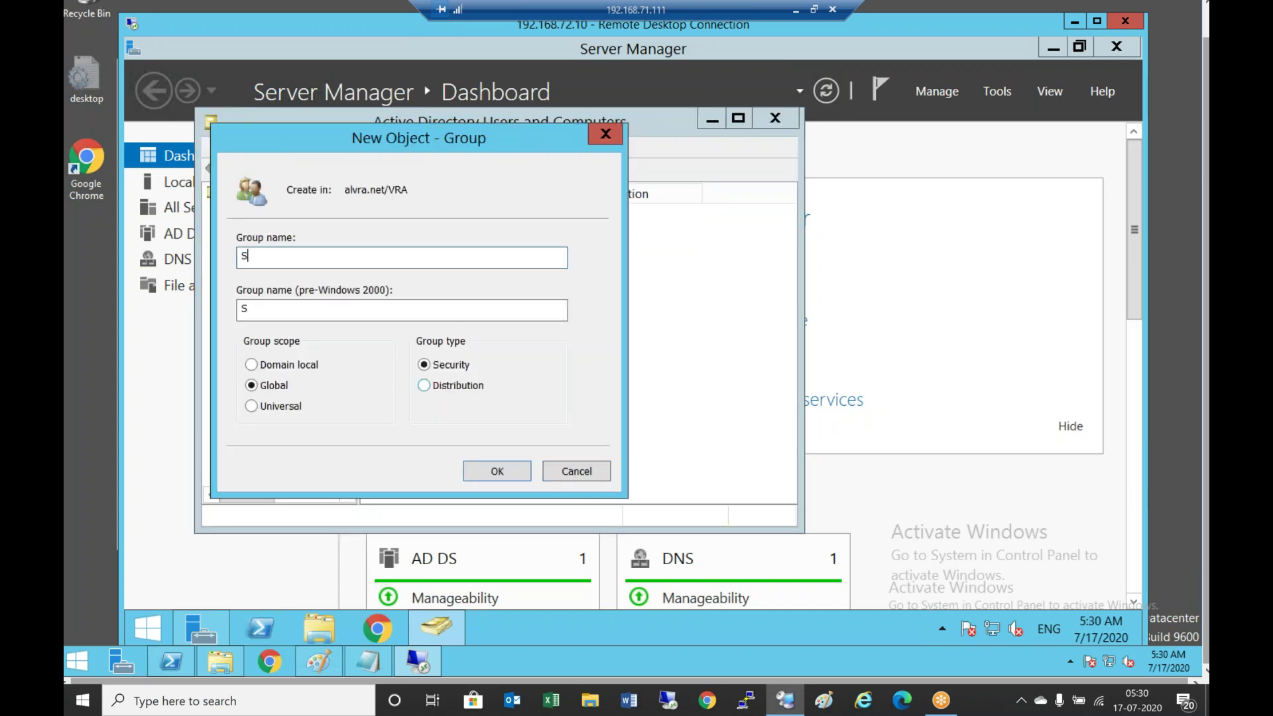
{"action": "type", "text": "B-admin"}
{"action": "left_click", "coordinate": [504, 469]}
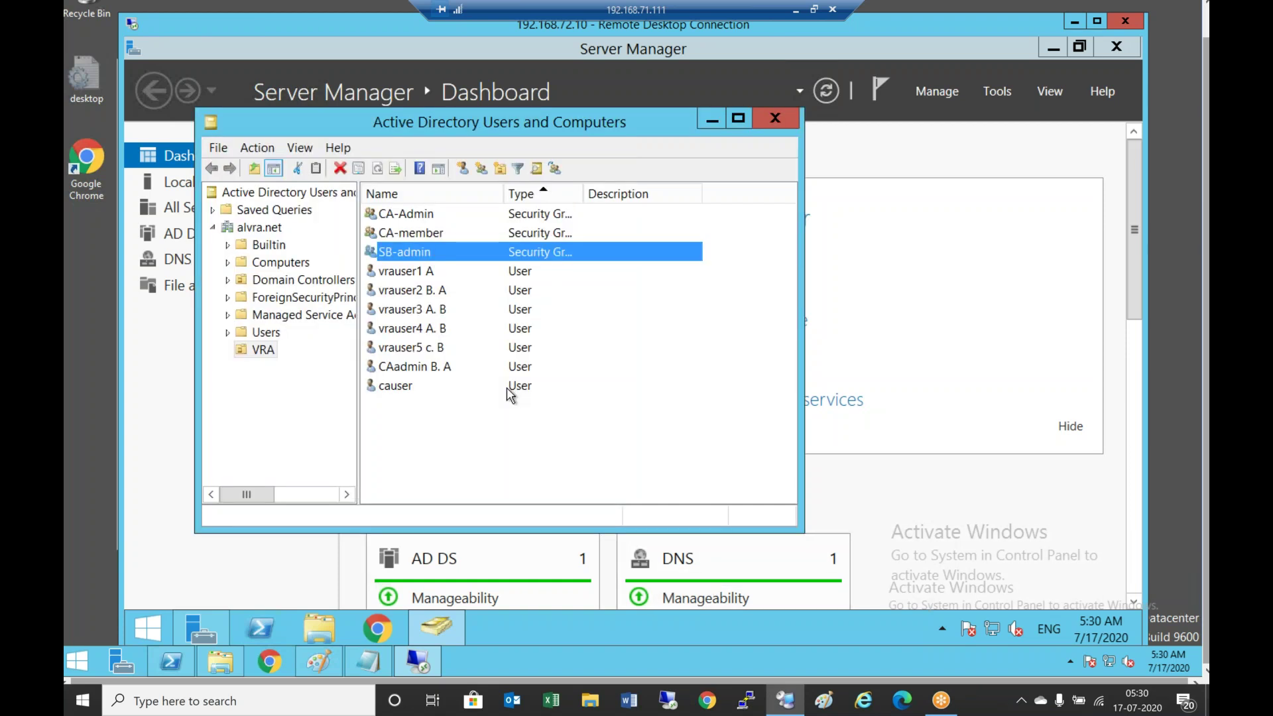
Create a second group named SB-member
{"action": "left_click", "coordinate": [494, 171]}
{"action": "type", "text": "S"}
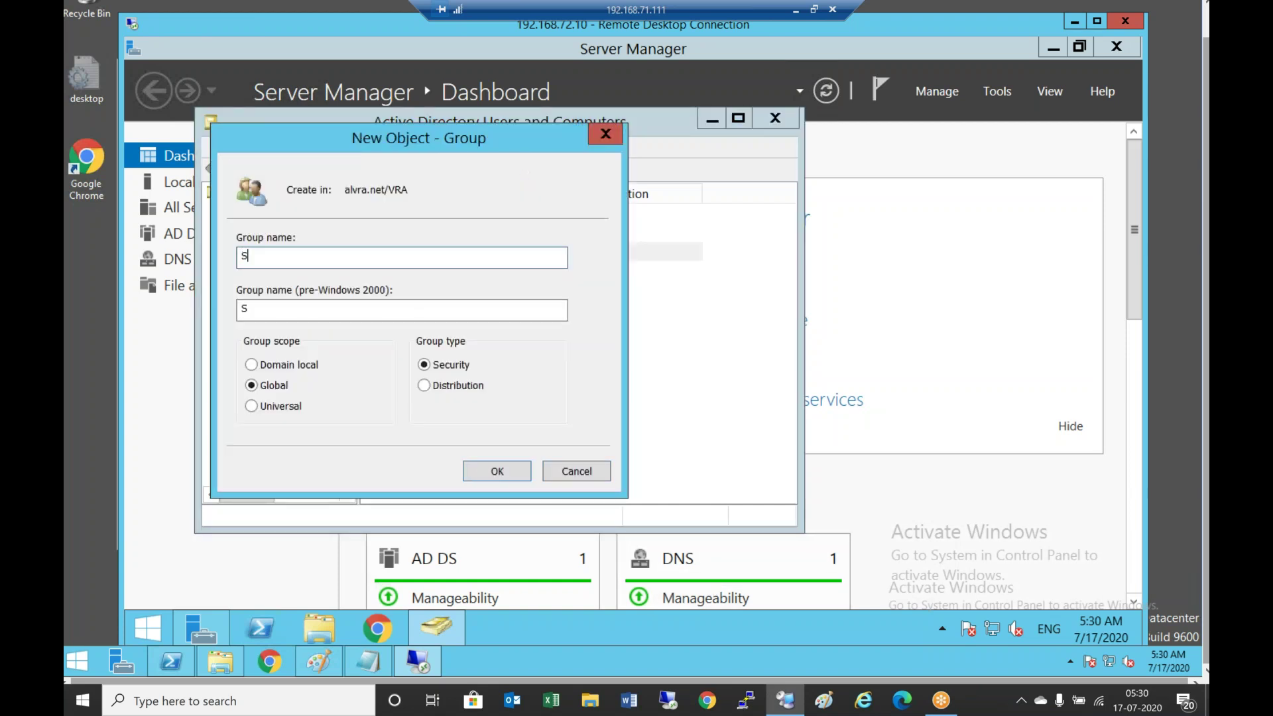
{"action": "type", "text": "B-member"}
{"action": "left_click", "coordinate": [497, 470]}
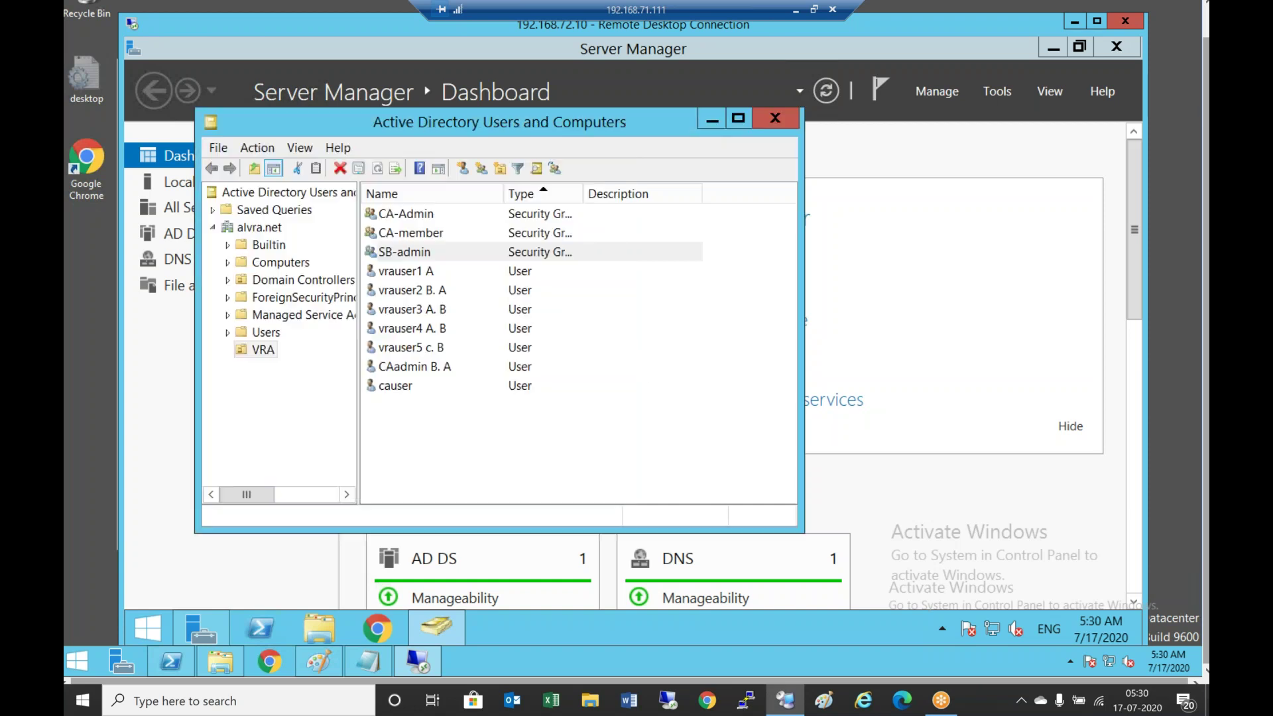
Start a new user in the VRA unit named sbadmin with initial K
{"action": "left_click", "coordinate": [462, 169]}
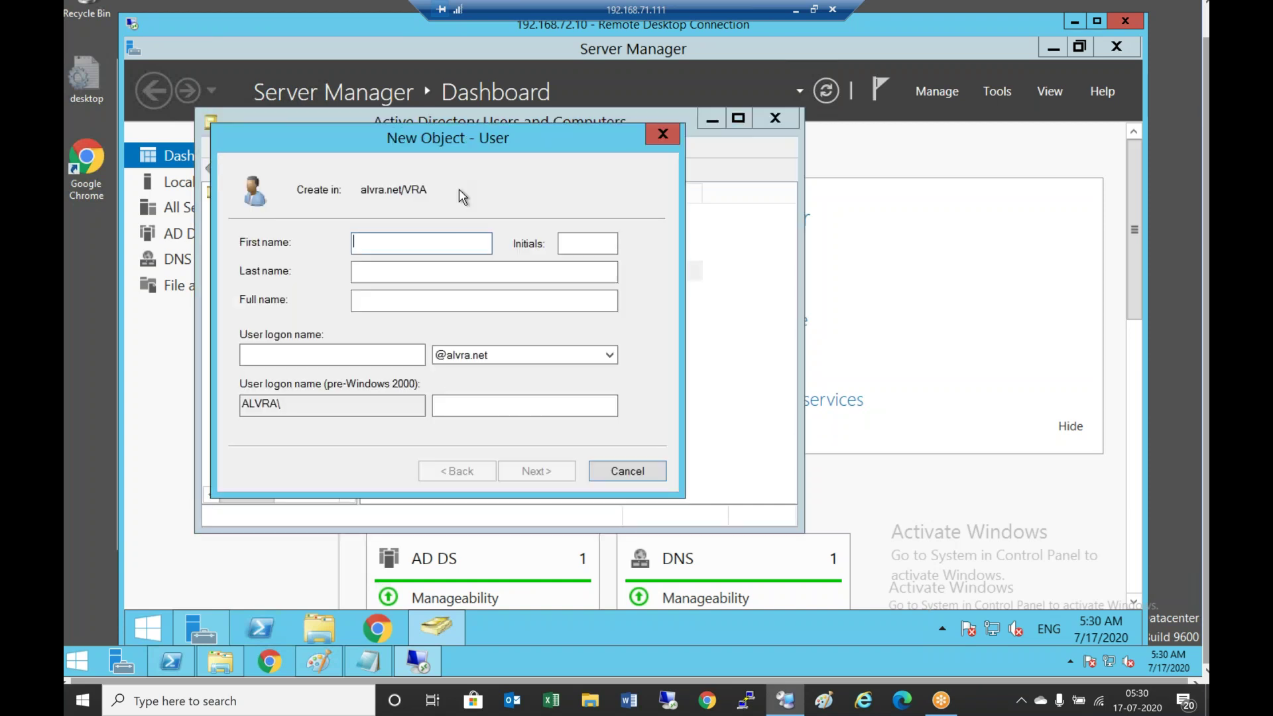
{"action": "type", "text": "sbadmin"}
{"action": "key", "text": "Tab"}
{"action": "key", "text": "Tab"}
{"action": "key", "text": "Tab"}
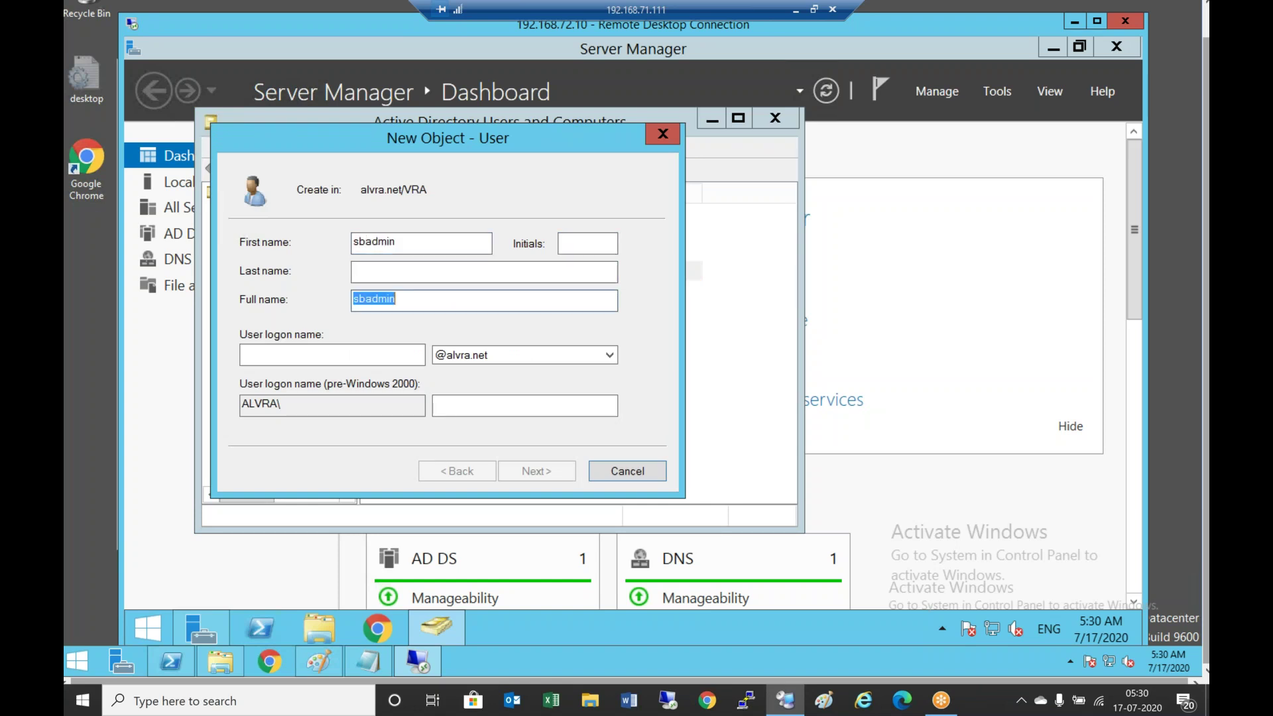
{"action": "left_click", "coordinate": [332, 354]}
{"action": "type", "text": "sbadmin"}
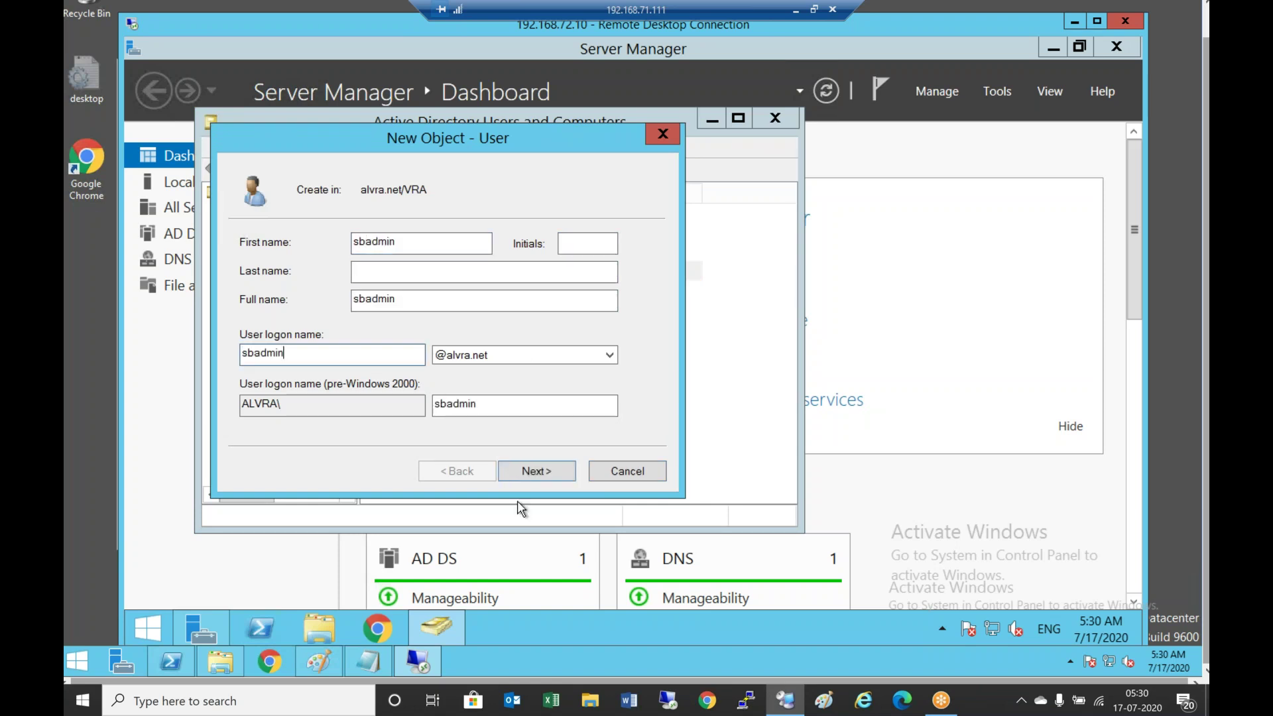
{"action": "left_click", "coordinate": [575, 243]}
{"action": "type", "text": "K"}
{"action": "key", "text": "Tab"}
Set the user's password, turn off the forced change at next logon, and finish creating it
{"action": "left_click", "coordinate": [549, 472]}
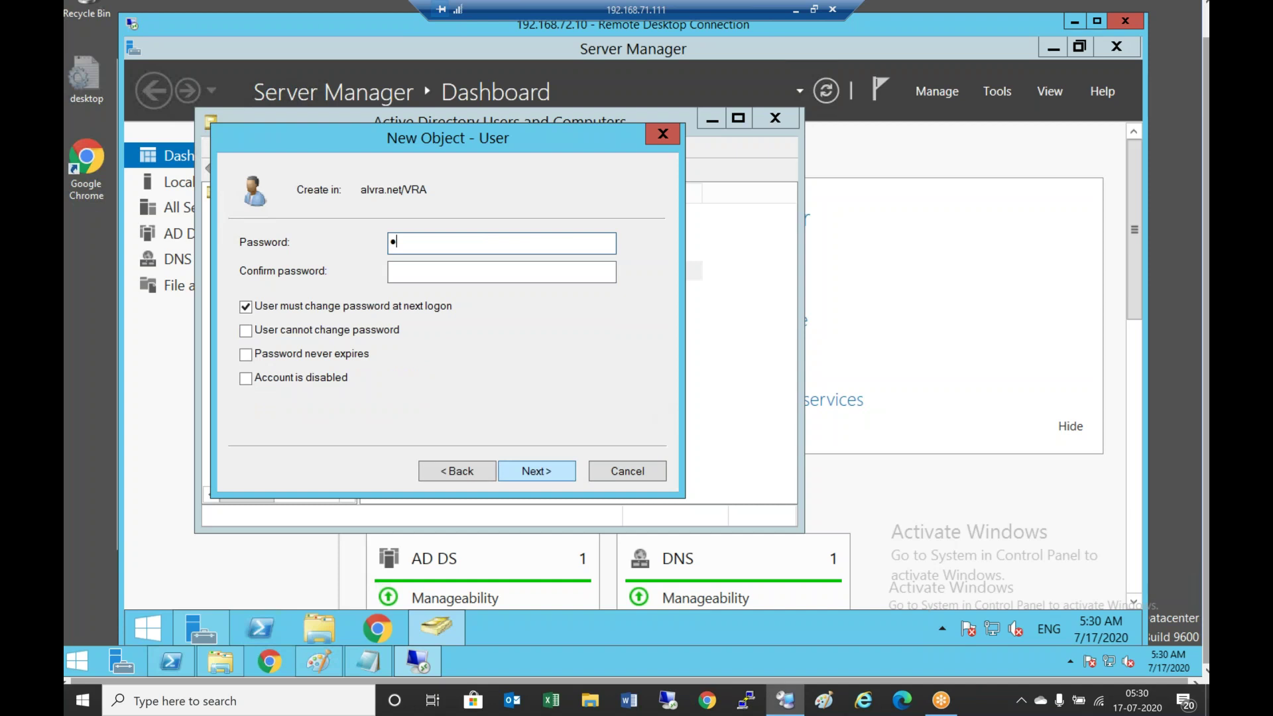
{"action": "left_click", "coordinate": [502, 272]}
{"action": "type", "text": "••••••"}
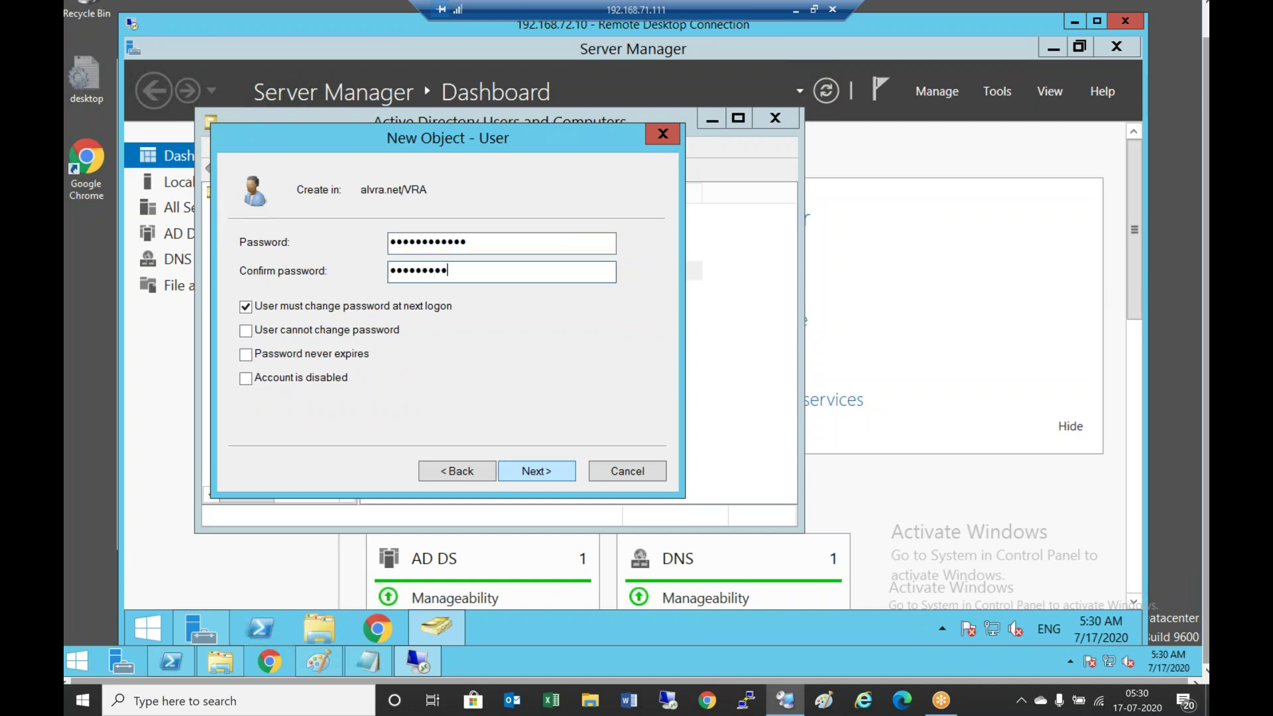
{"action": "key", "text": "Tab"}
{"action": "key", "text": "space"}
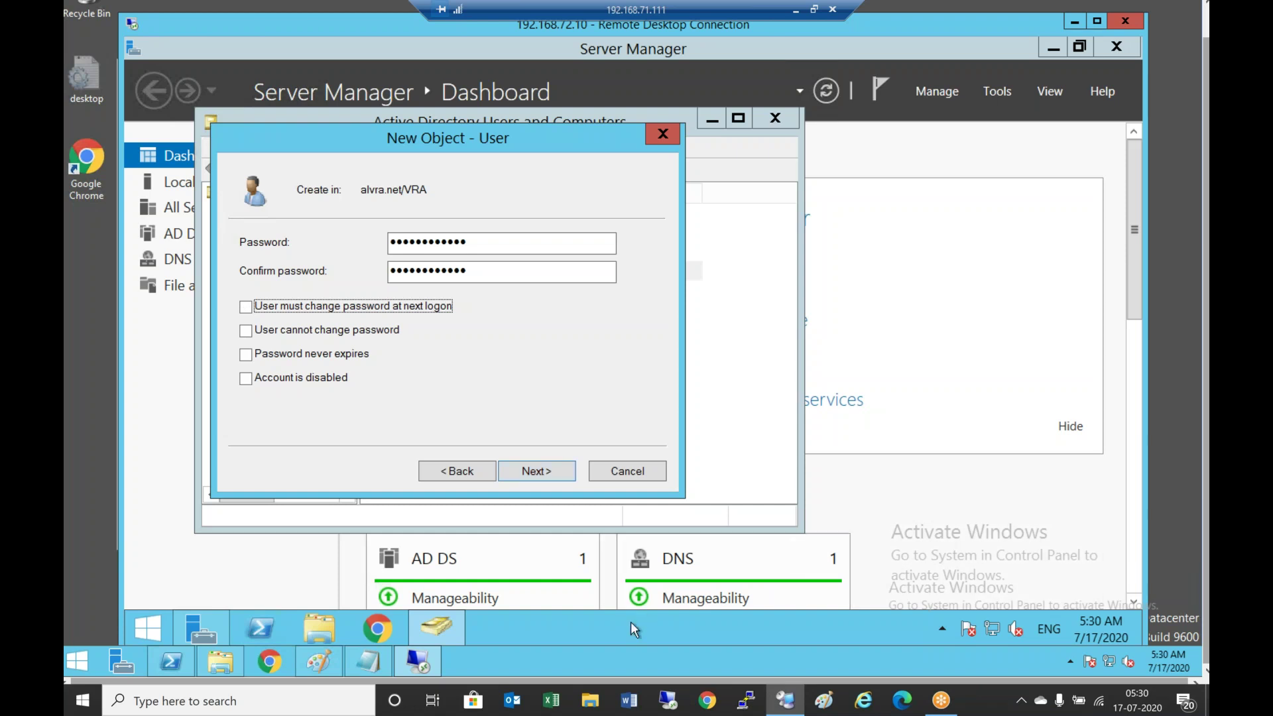
{"action": "left_click", "coordinate": [529, 472]}
{"action": "left_click", "coordinate": [543, 471]}
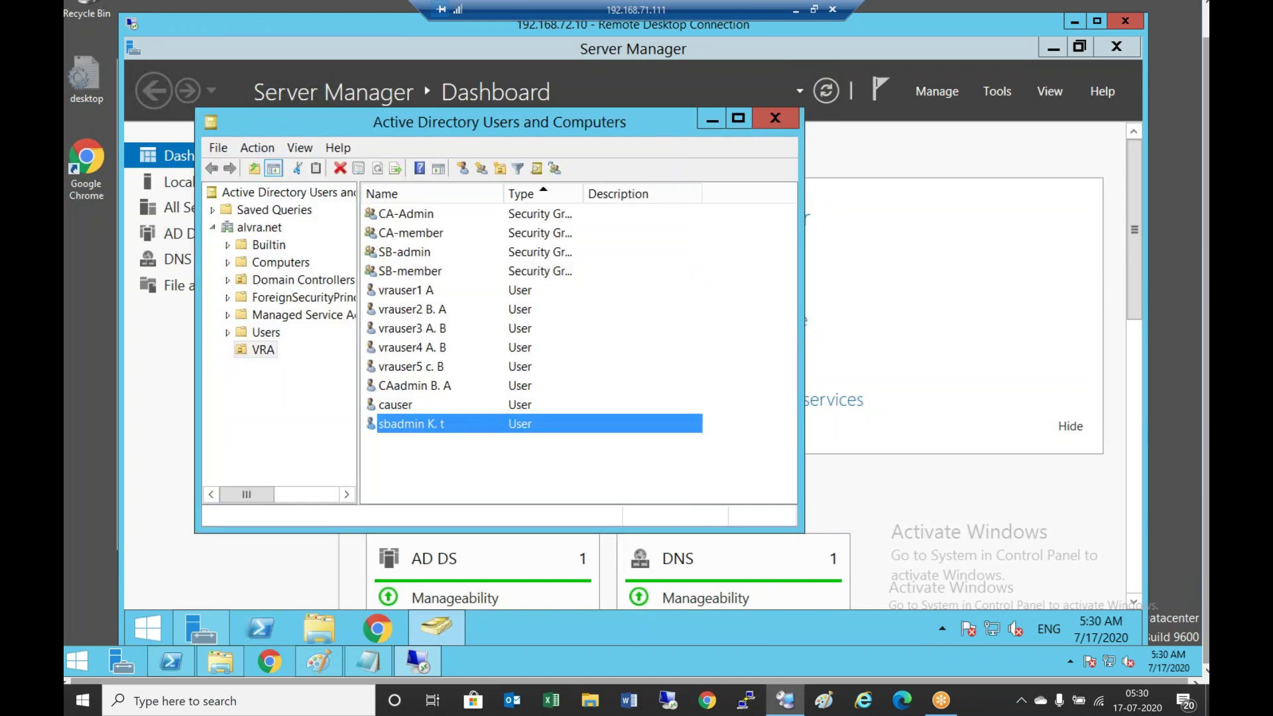
Open the SB-admin group's members and remove SB-member from the group
{"action": "left_click", "coordinate": [428, 255]}
{"action": "double_click", "coordinate": [428, 256]}
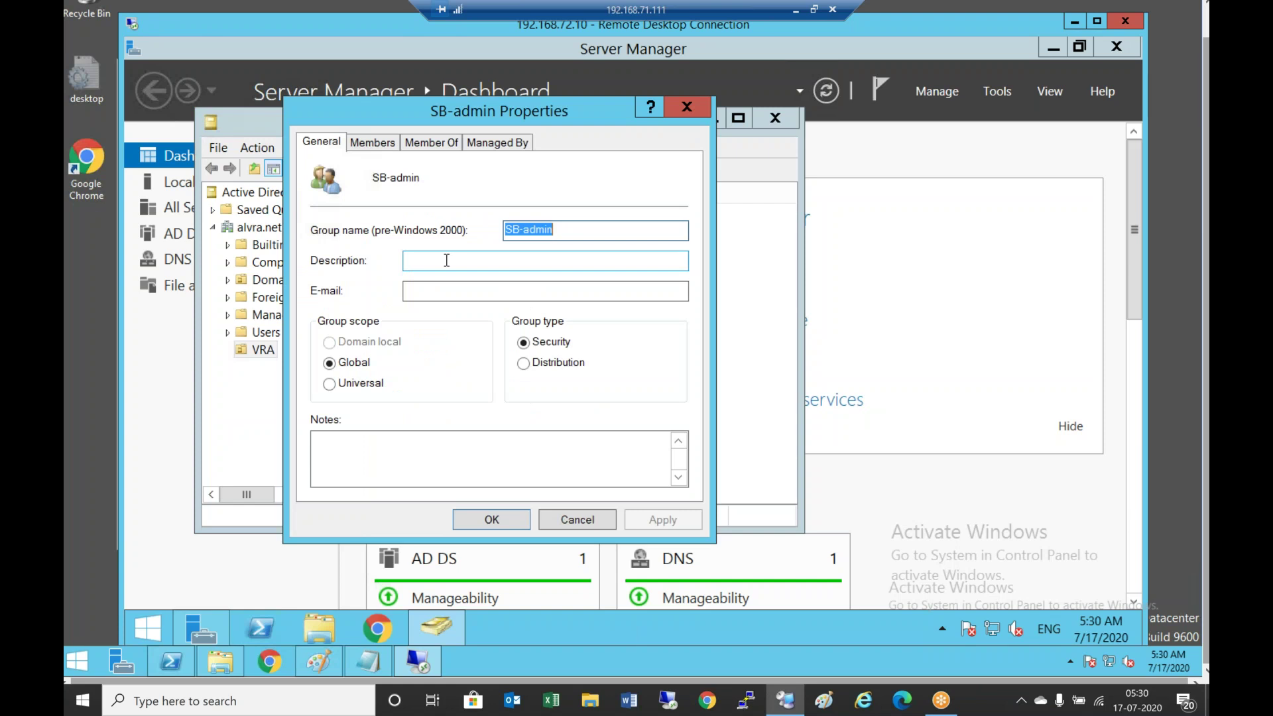
{"action": "left_click", "coordinate": [387, 143]}
{"action": "left_click", "coordinate": [359, 468]}
{"action": "type", "text": "sb"}
{"action": "key", "text": "Return"}
{"action": "double_click", "coordinate": [391, 323]}
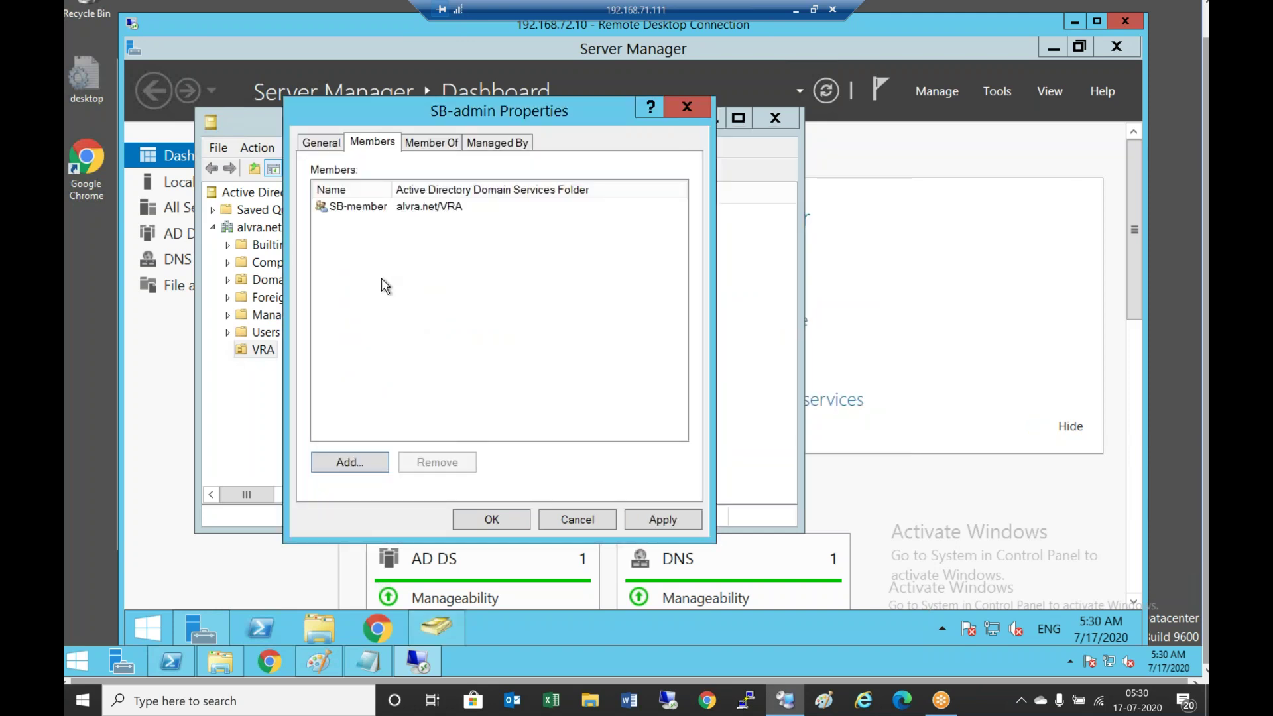
{"action": "left_click", "coordinate": [370, 208]}
{"action": "left_click", "coordinate": [434, 463]}
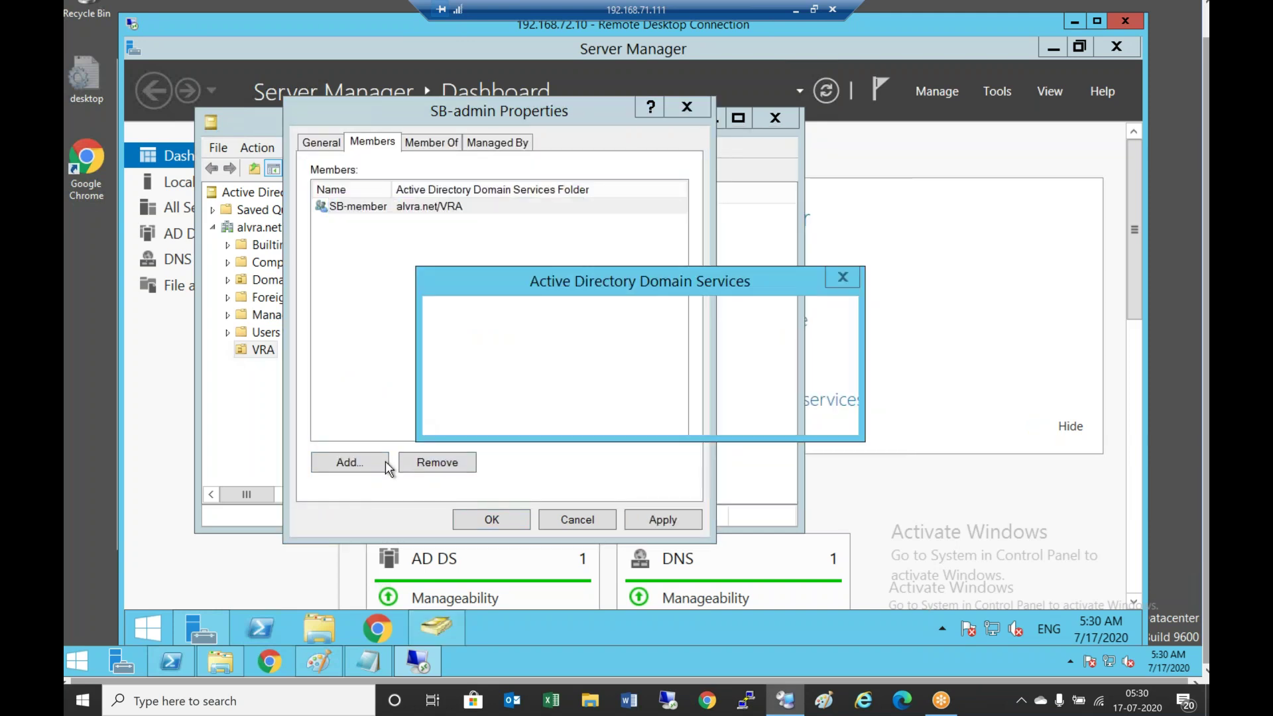
{"action": "left_click", "coordinate": [701, 412]}
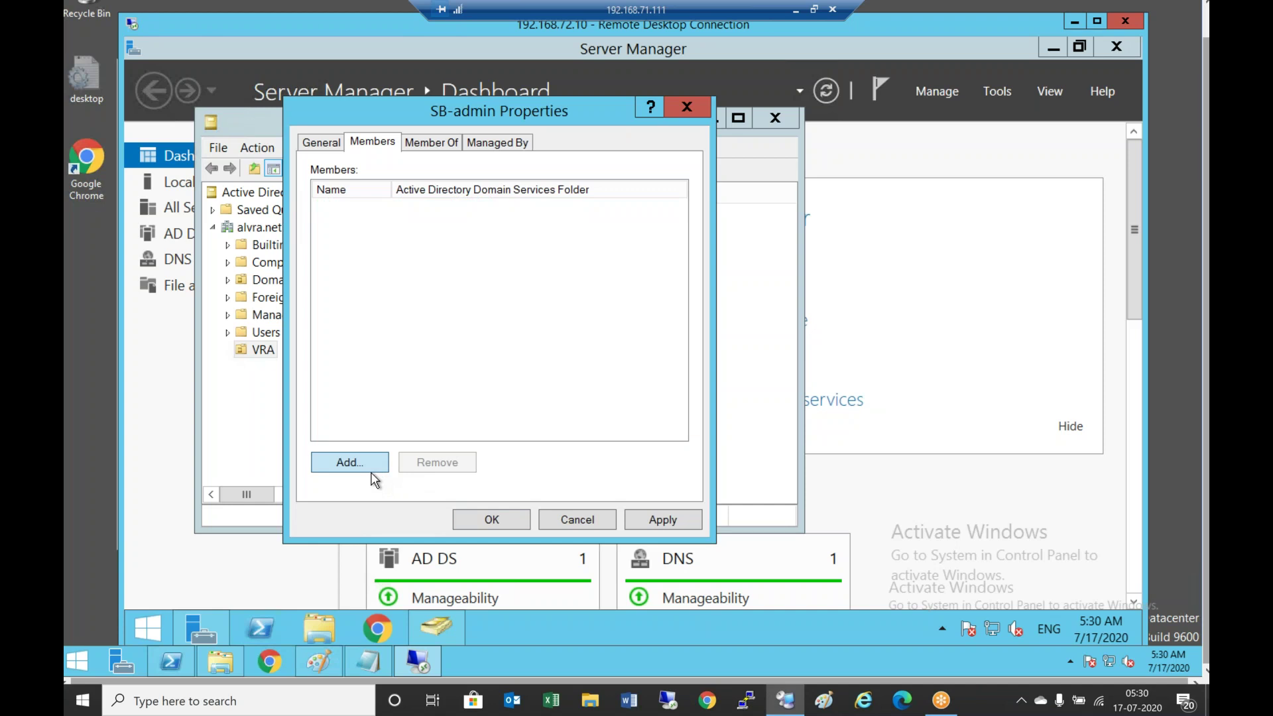
Add the sbadmin user, found by searching 'sbm', as SB-admin's member and save
{"action": "left_click", "coordinate": [369, 467]}
{"action": "type", "text": "s"}
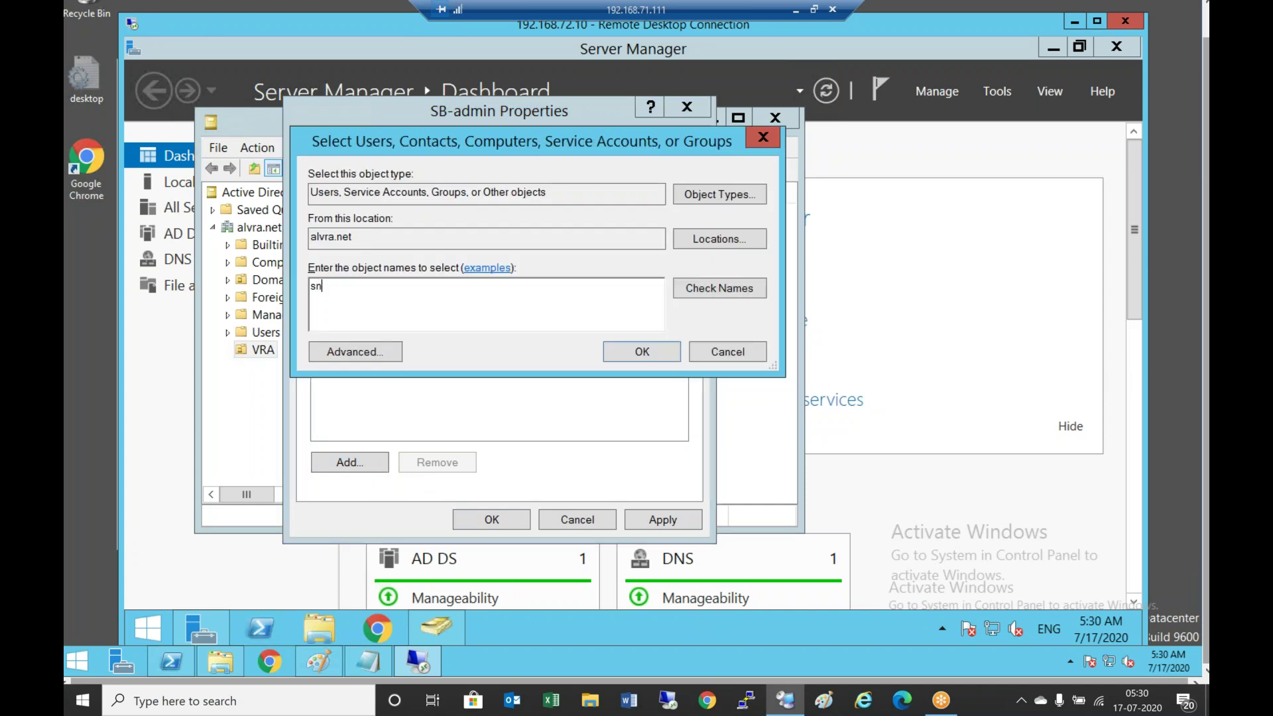
{"action": "type", "text": "bm"}
{"action": "key", "text": "Return"}
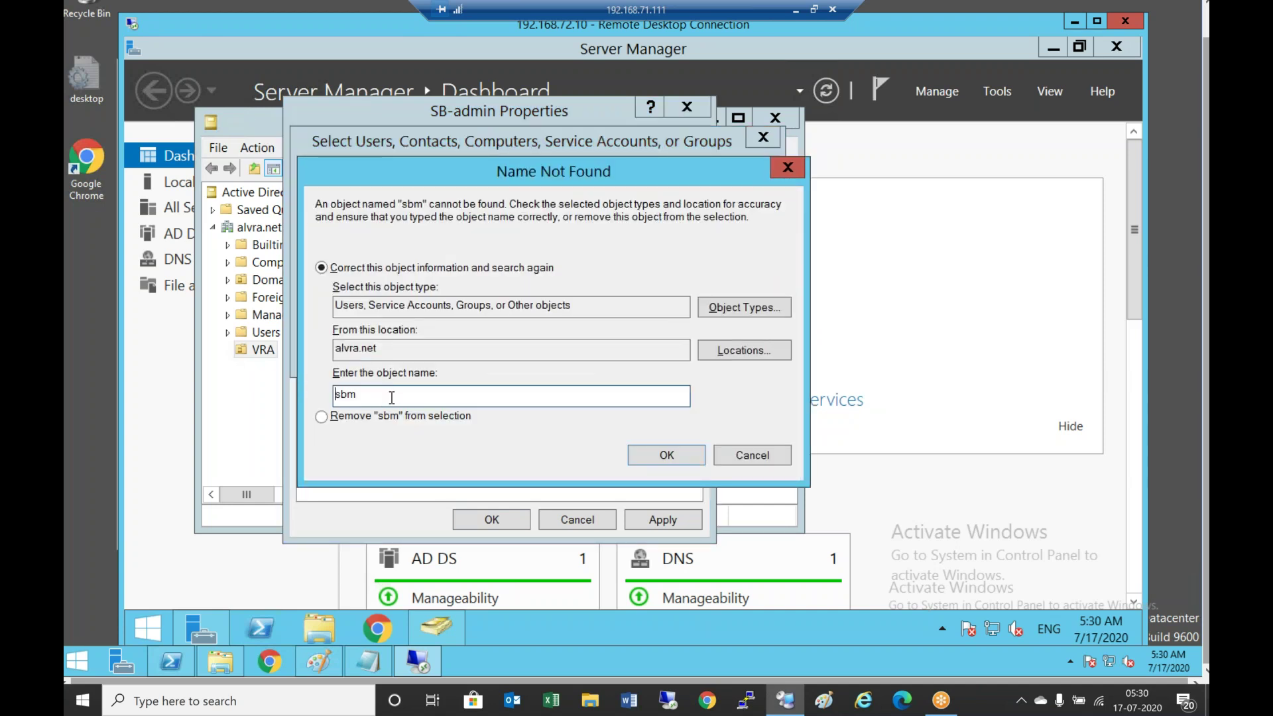
{"action": "key", "text": "Return"}
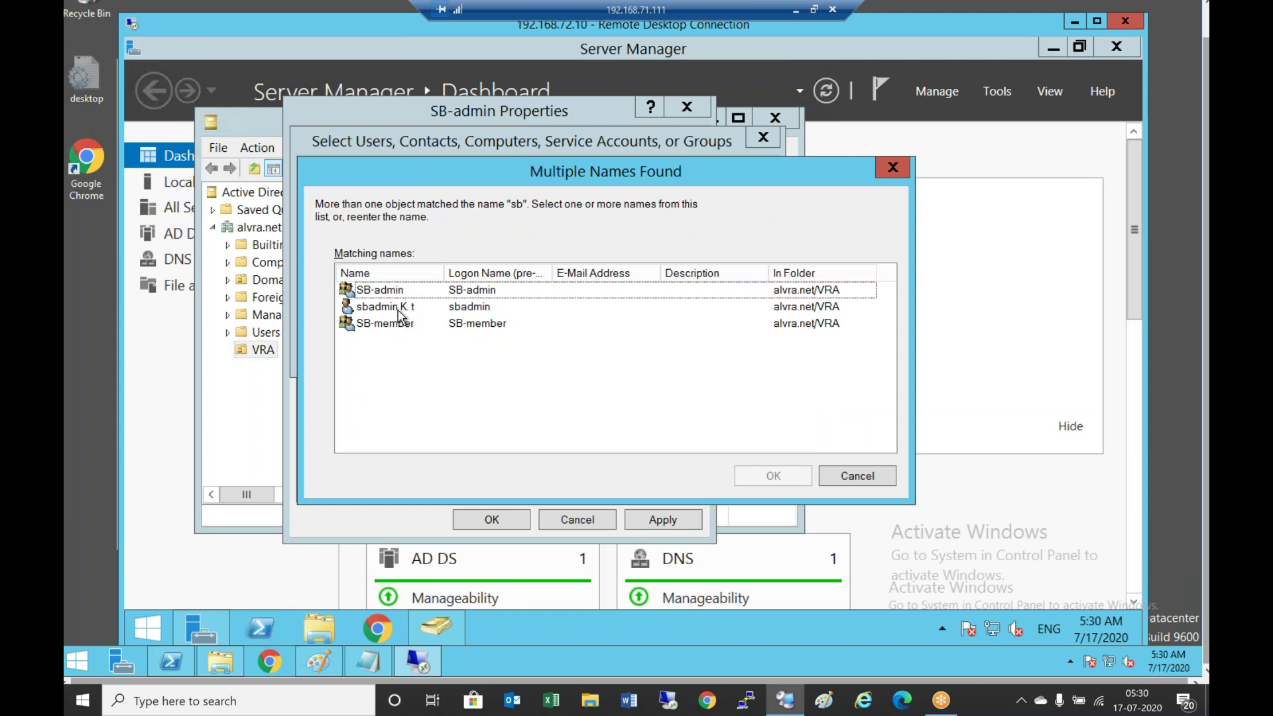
{"action": "left_click", "coordinate": [398, 309]}
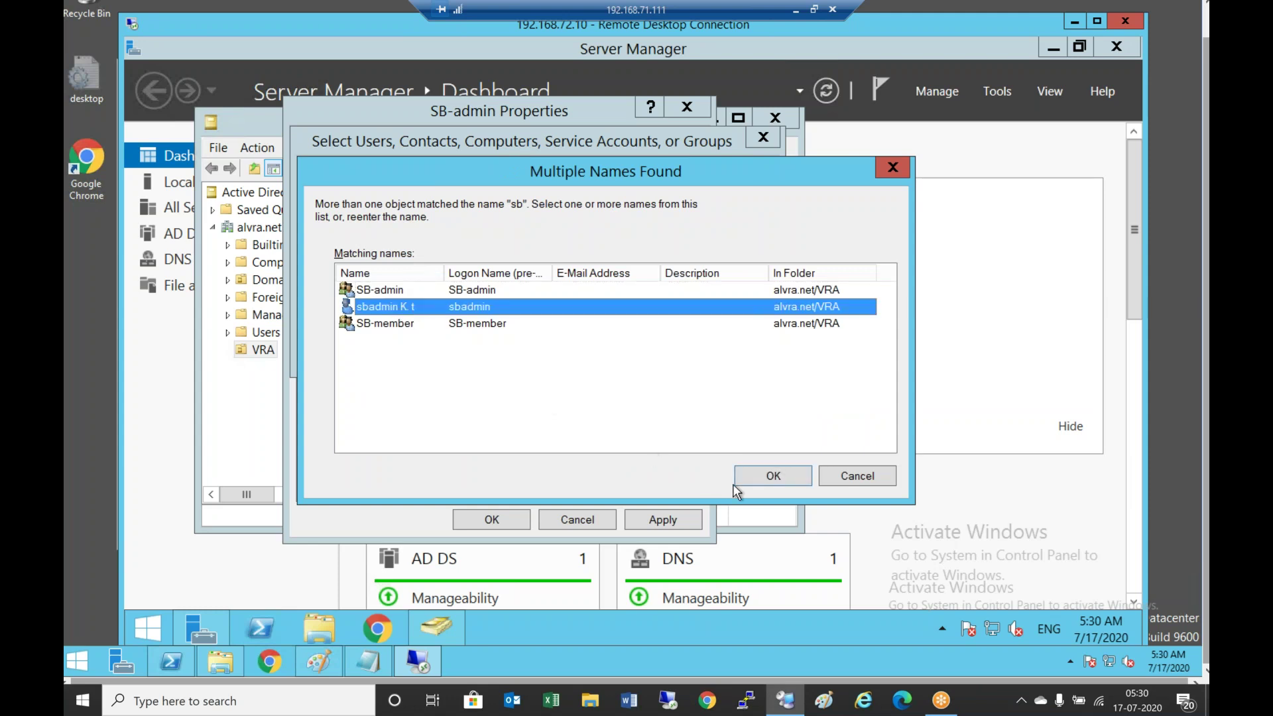
{"action": "left_click", "coordinate": [769, 476]}
{"action": "left_click", "coordinate": [678, 520]}
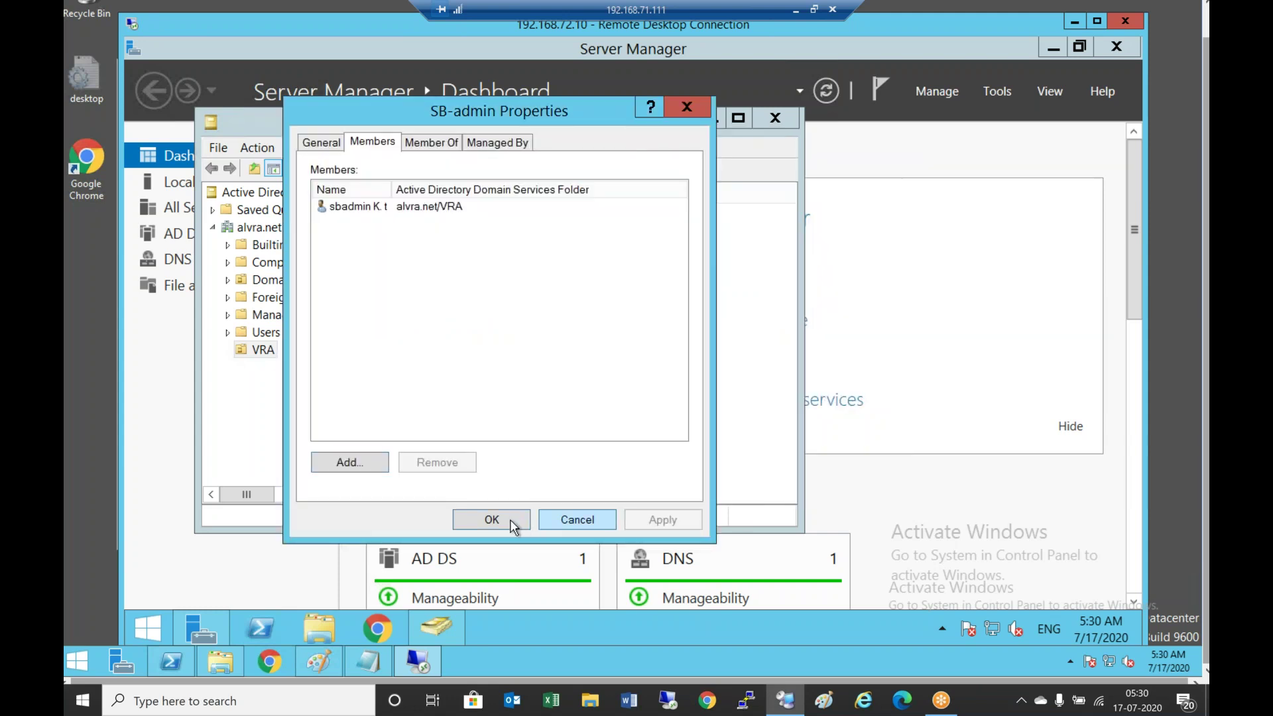
{"action": "left_click", "coordinate": [507, 520]}
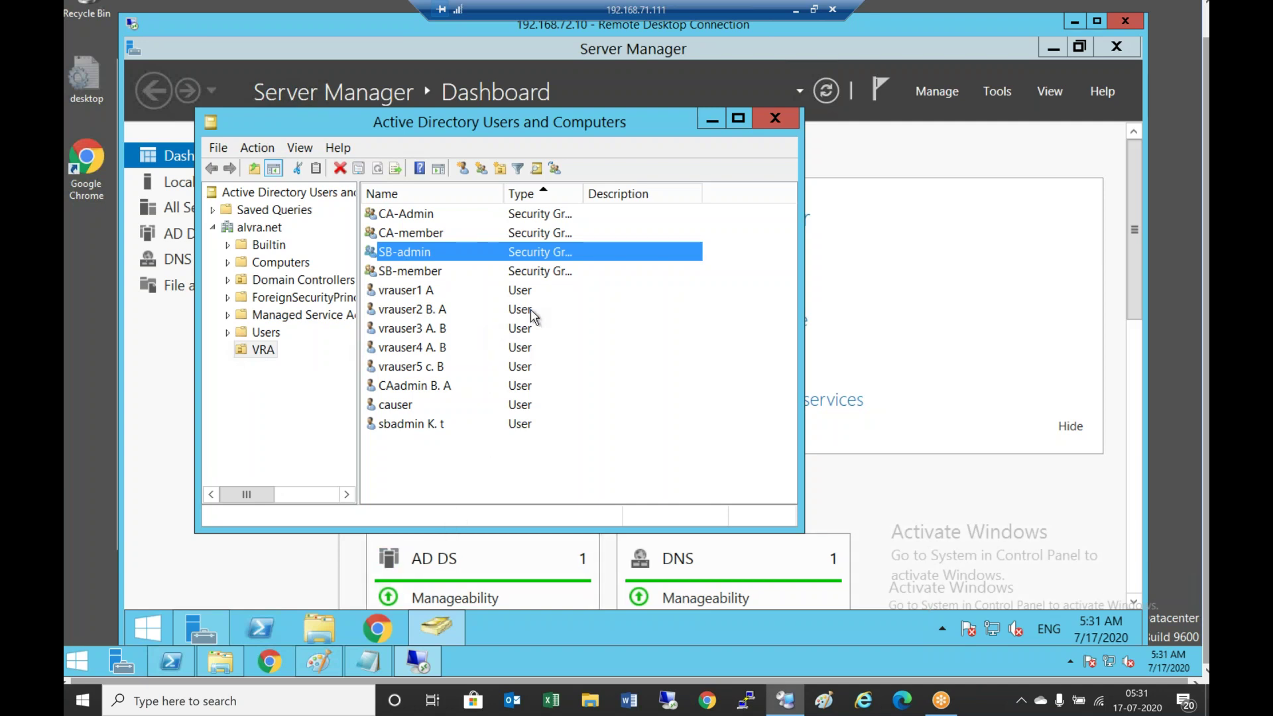
Check the Managed Service Accounts container in Active Directory Users and Computers, then minimize the console
{"action": "left_click", "coordinate": [714, 121]}
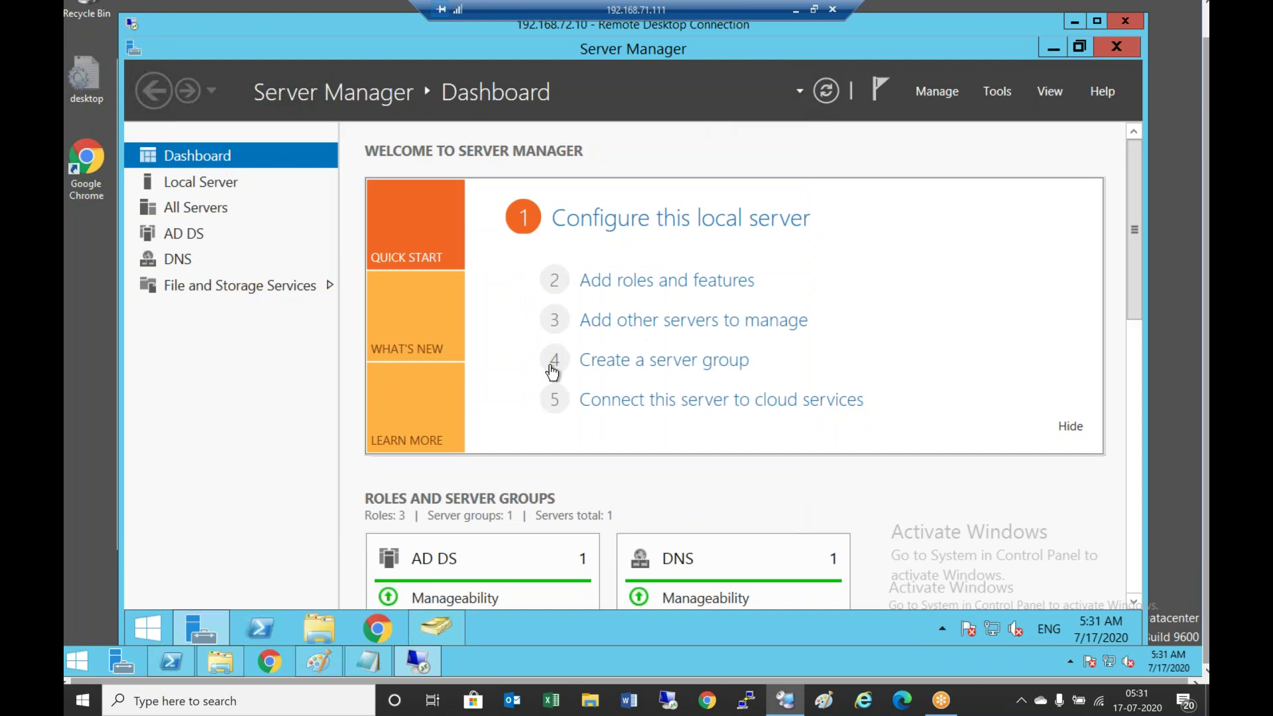
{"action": "left_click", "coordinate": [1001, 97]}
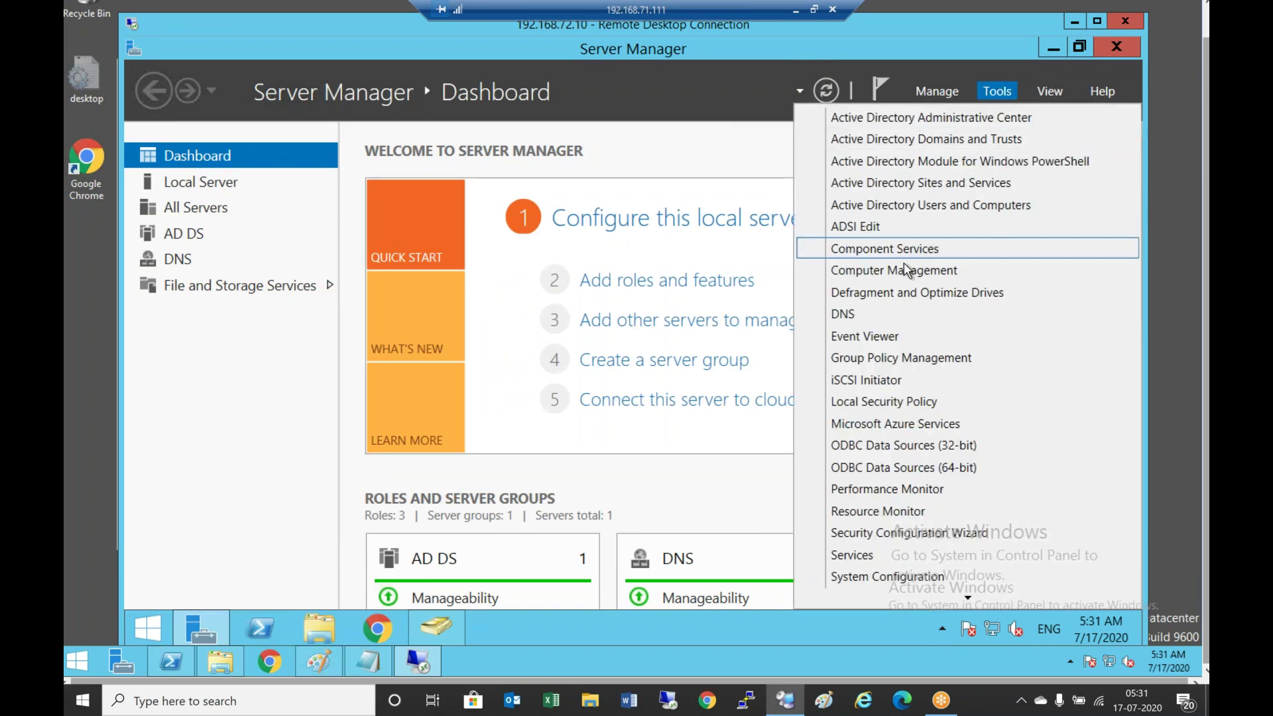
{"action": "left_click", "coordinate": [948, 207]}
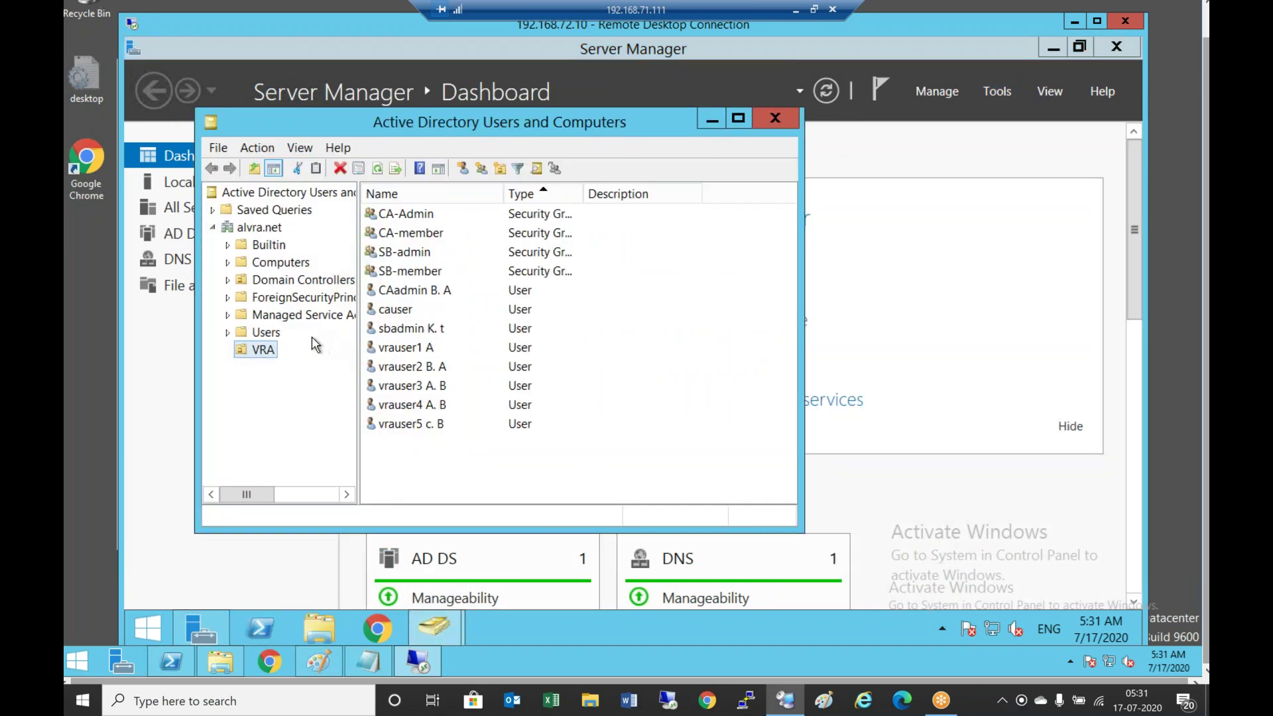
{"action": "left_click", "coordinate": [302, 317]}
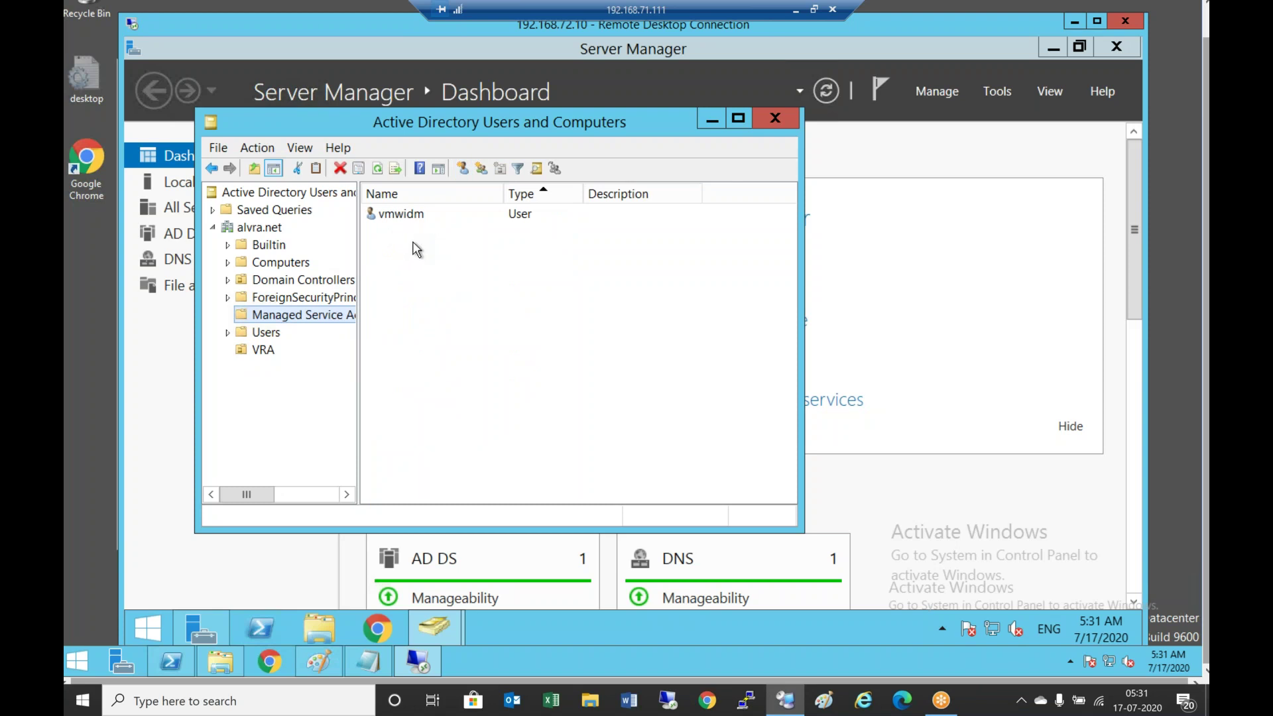
{"action": "left_click", "coordinate": [712, 121]}
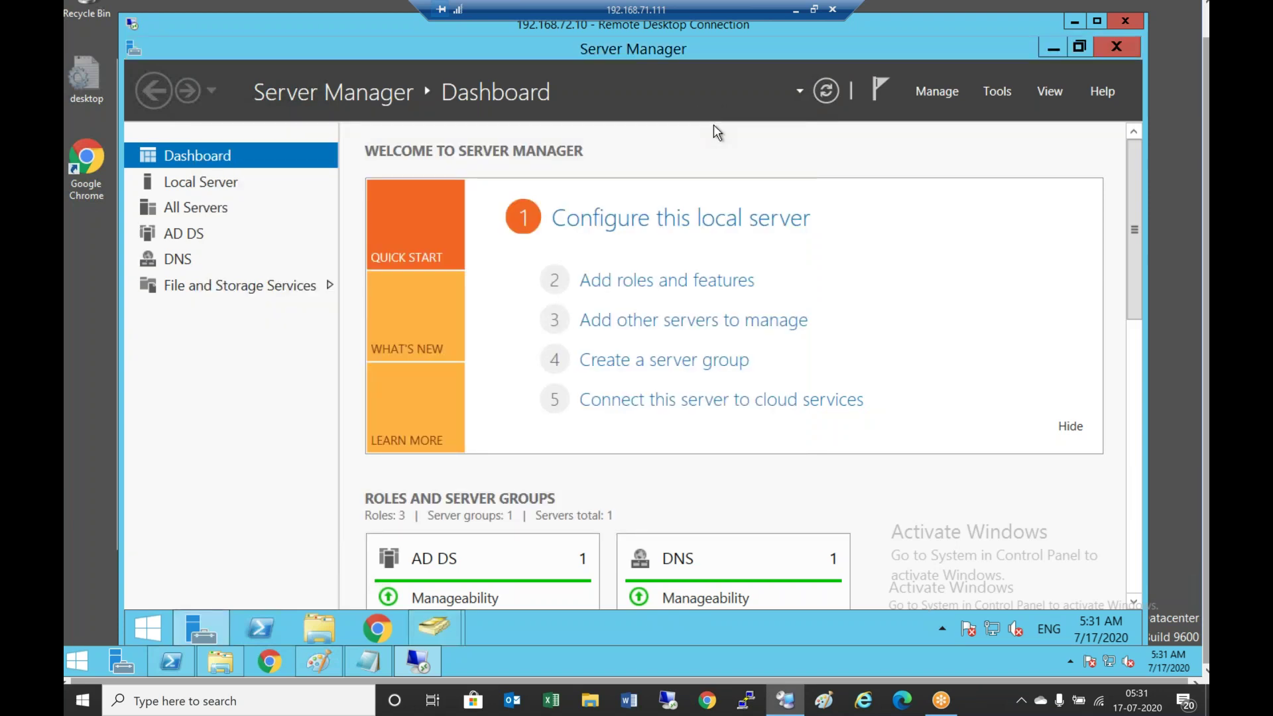
Launch ADSI Edit from the Server Manager Tools menu
{"action": "left_click", "coordinate": [1011, 94]}
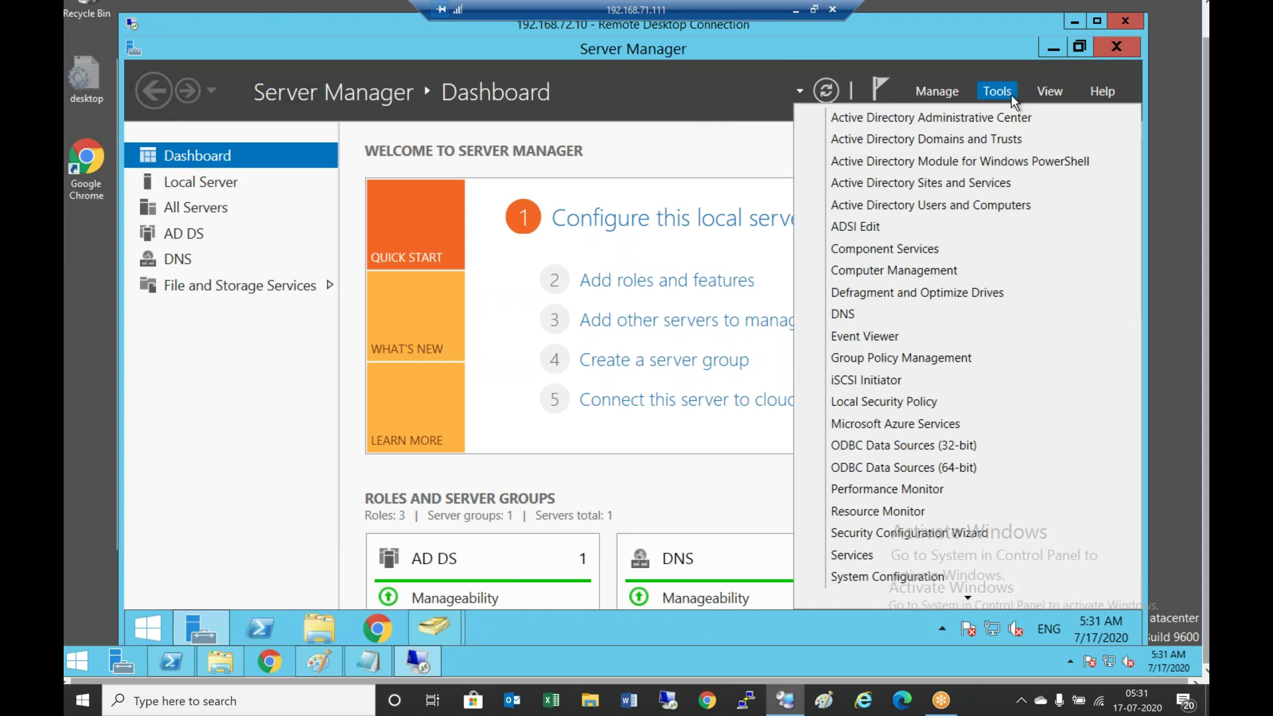
{"action": "left_click", "coordinate": [883, 230]}
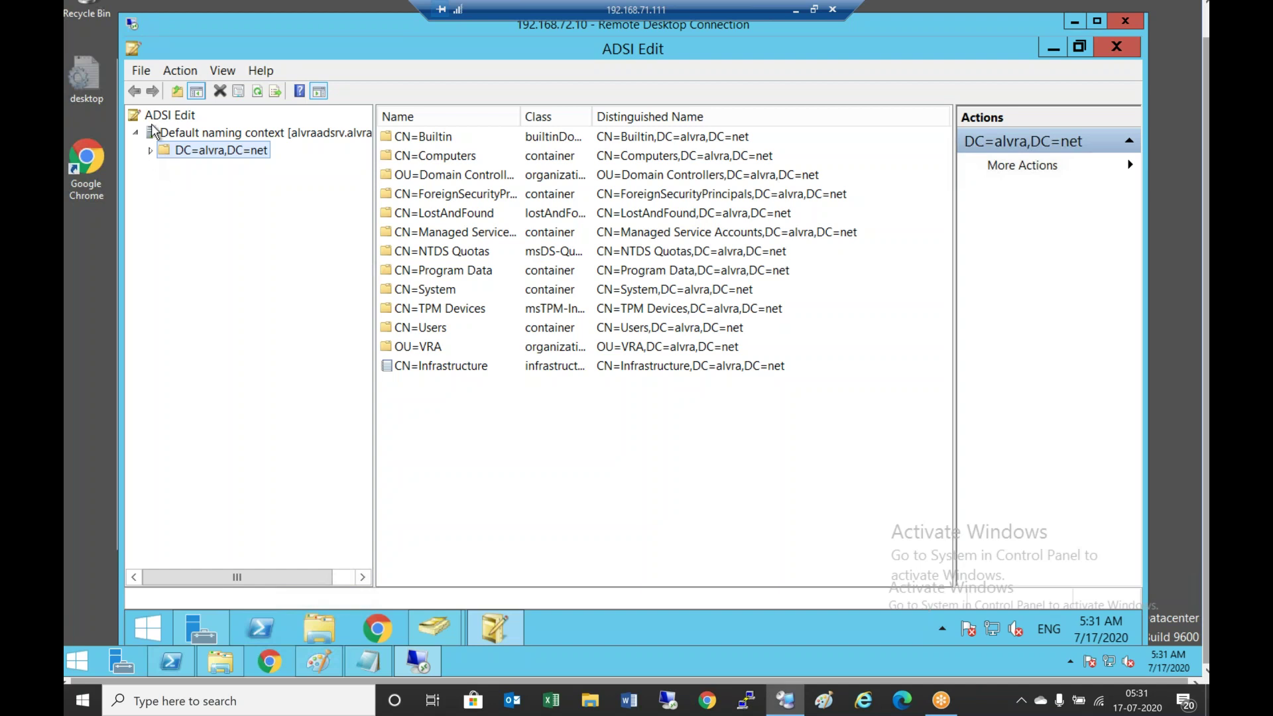
{"action": "right_click", "coordinate": [189, 138]}
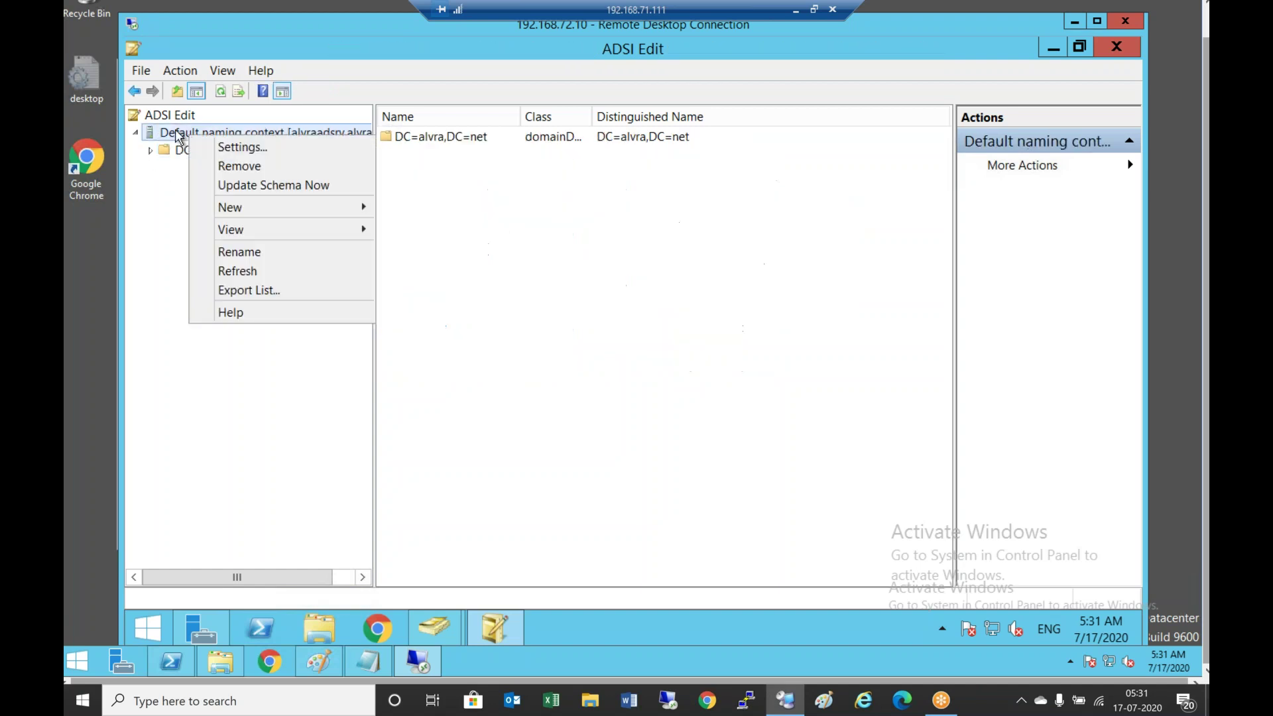
{"action": "left_click", "coordinate": [171, 118]}
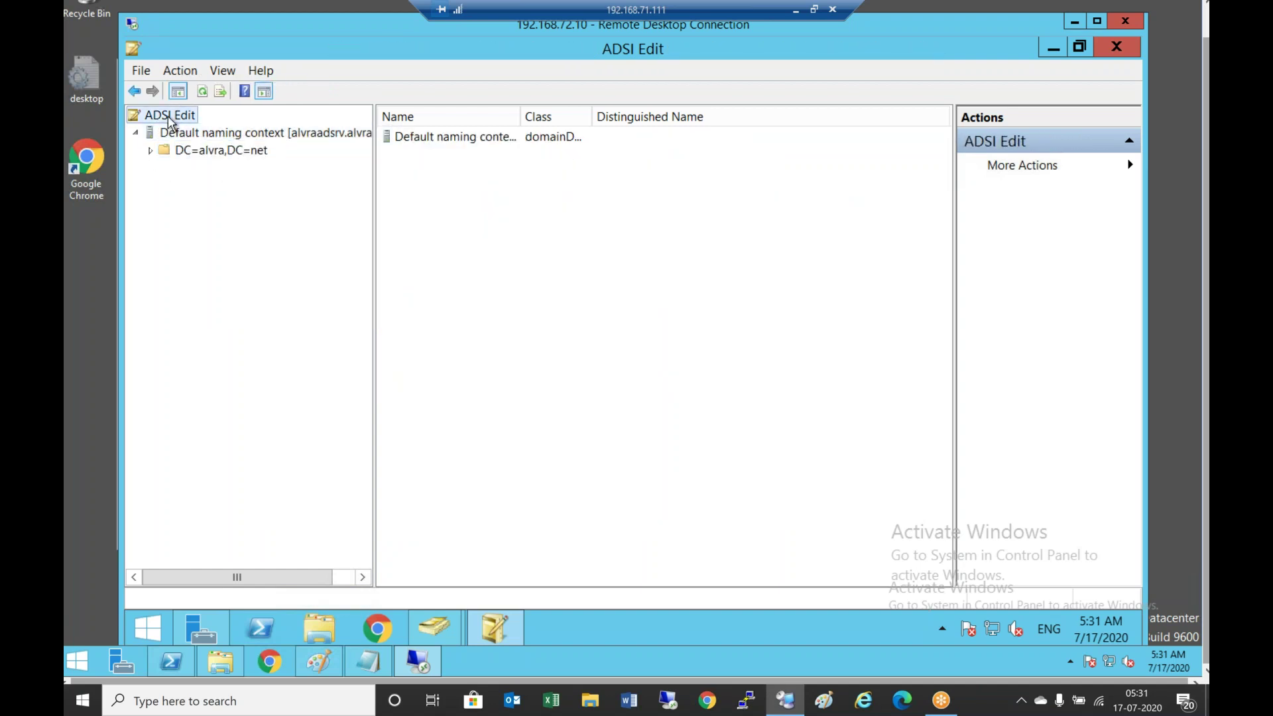
{"action": "left_click", "coordinate": [141, 70]}
{"action": "left_click", "coordinate": [199, 143]}
Connect a new Default naming context and expand it to DC=alvra,DC=net
{"action": "right_click", "coordinate": [188, 120]}
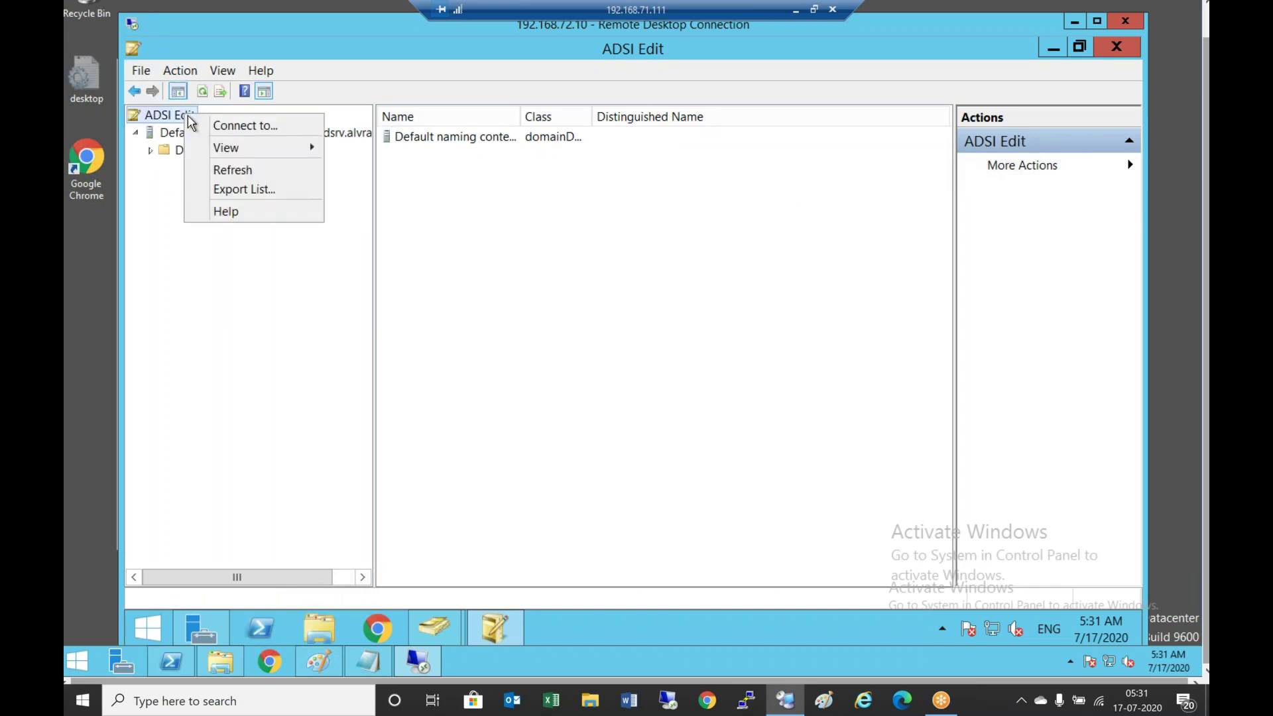
{"action": "left_click", "coordinate": [246, 126]}
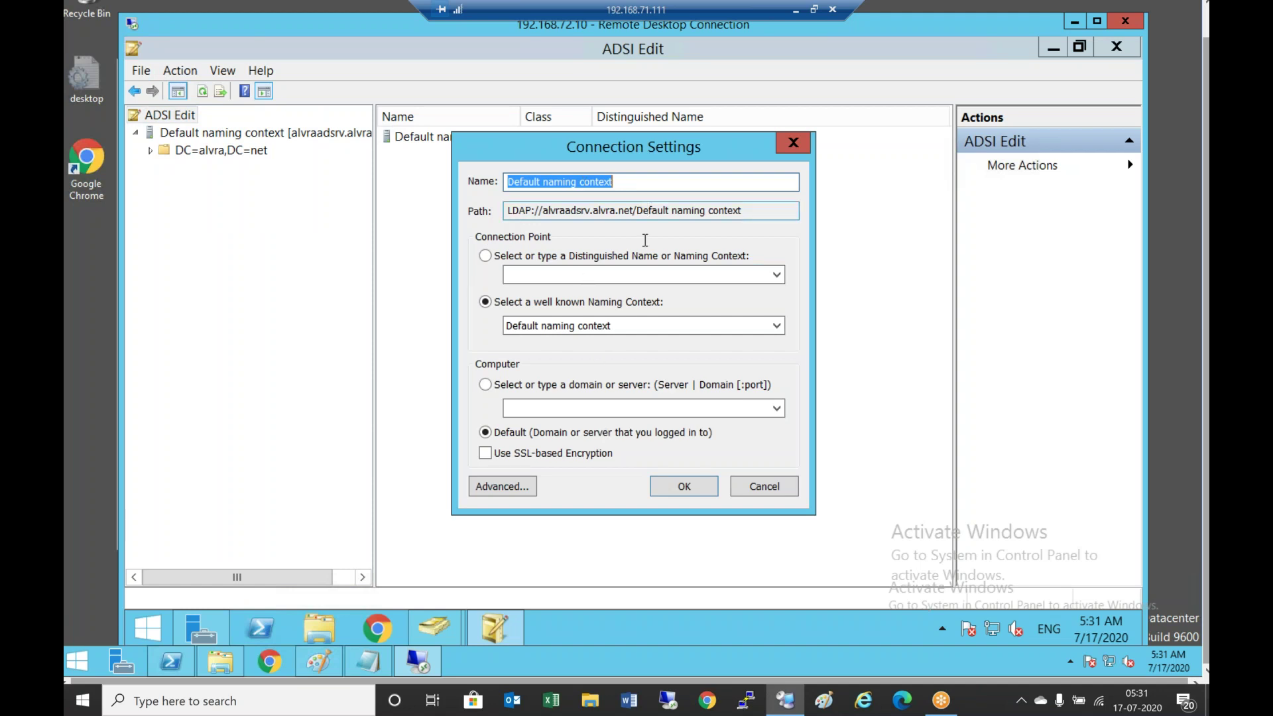
{"action": "left_click", "coordinate": [684, 486]}
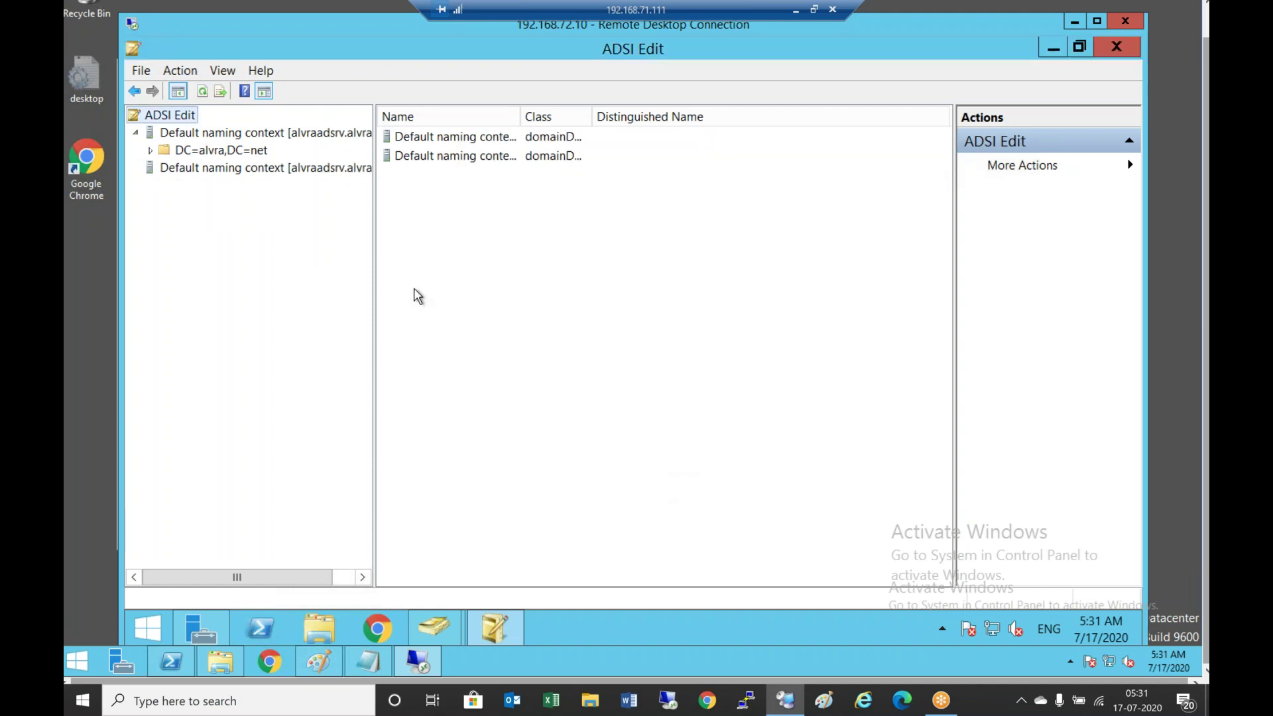
{"action": "double_click", "coordinate": [246, 175]}
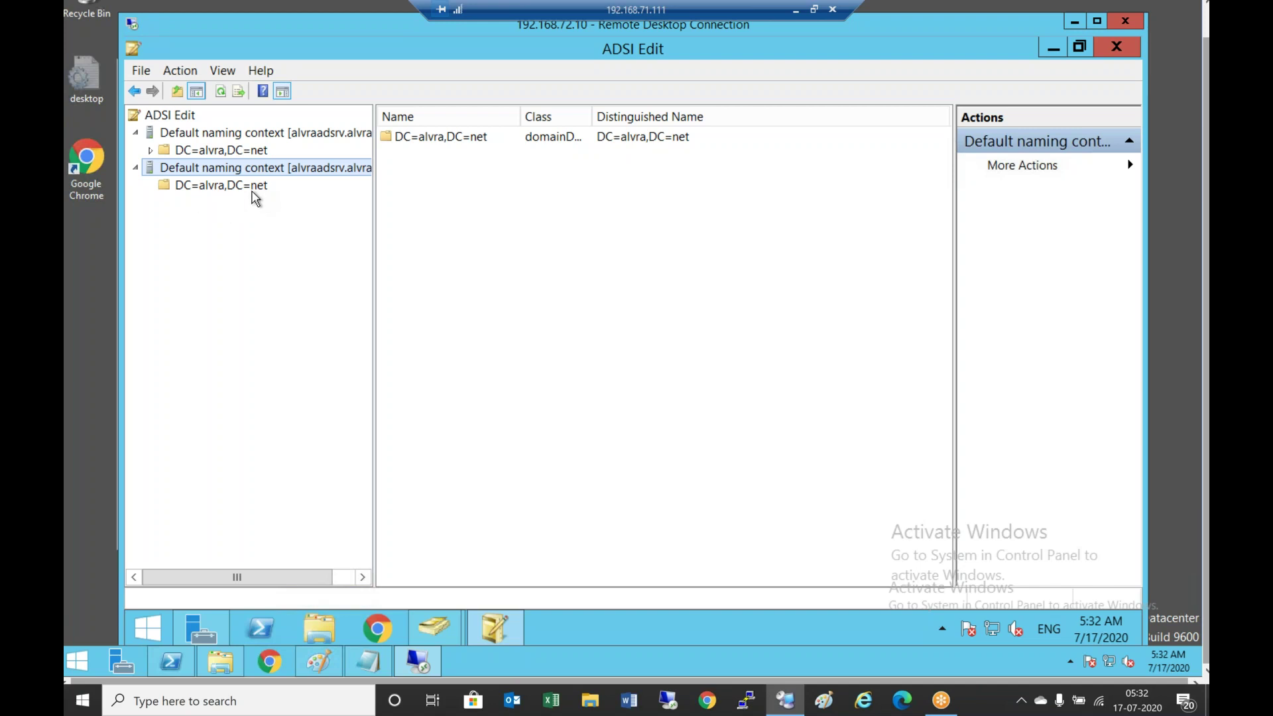
{"action": "left_click", "coordinate": [252, 189]}
Review the DC=alvra,DC=net properties attributes, then cancel without changes
{"action": "right_click", "coordinate": [251, 193]}
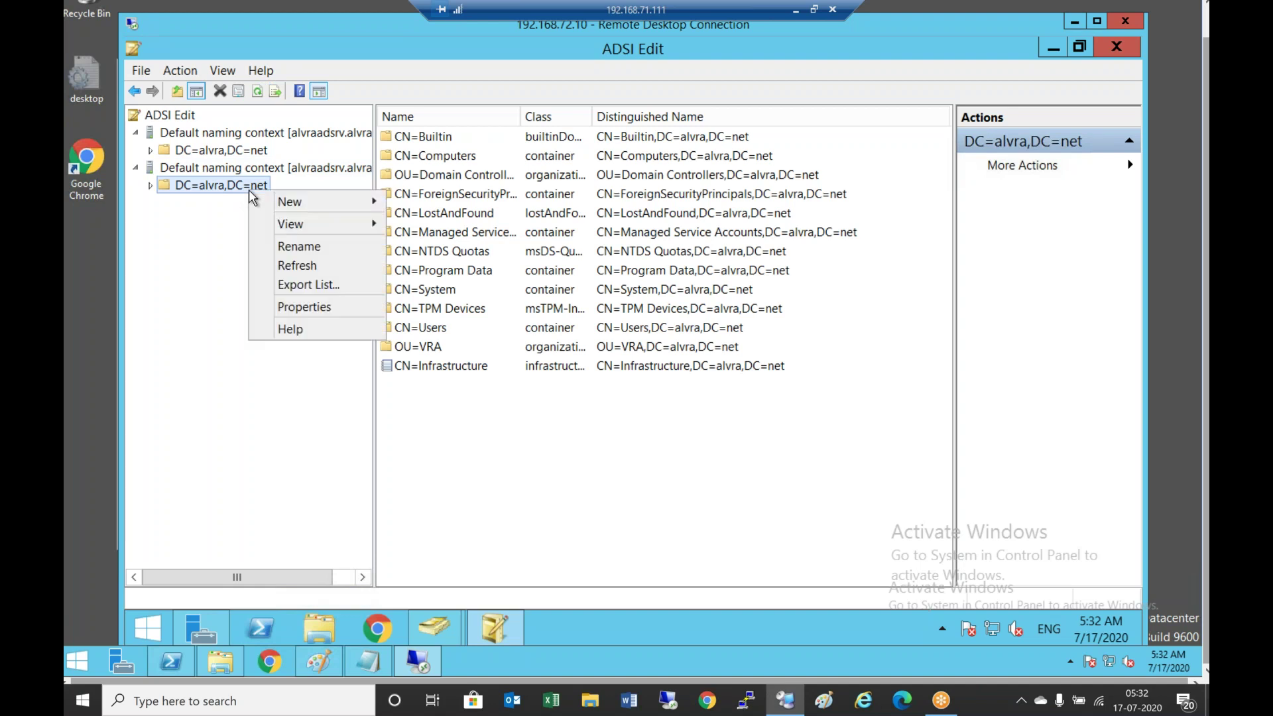
{"action": "left_click", "coordinate": [353, 308]}
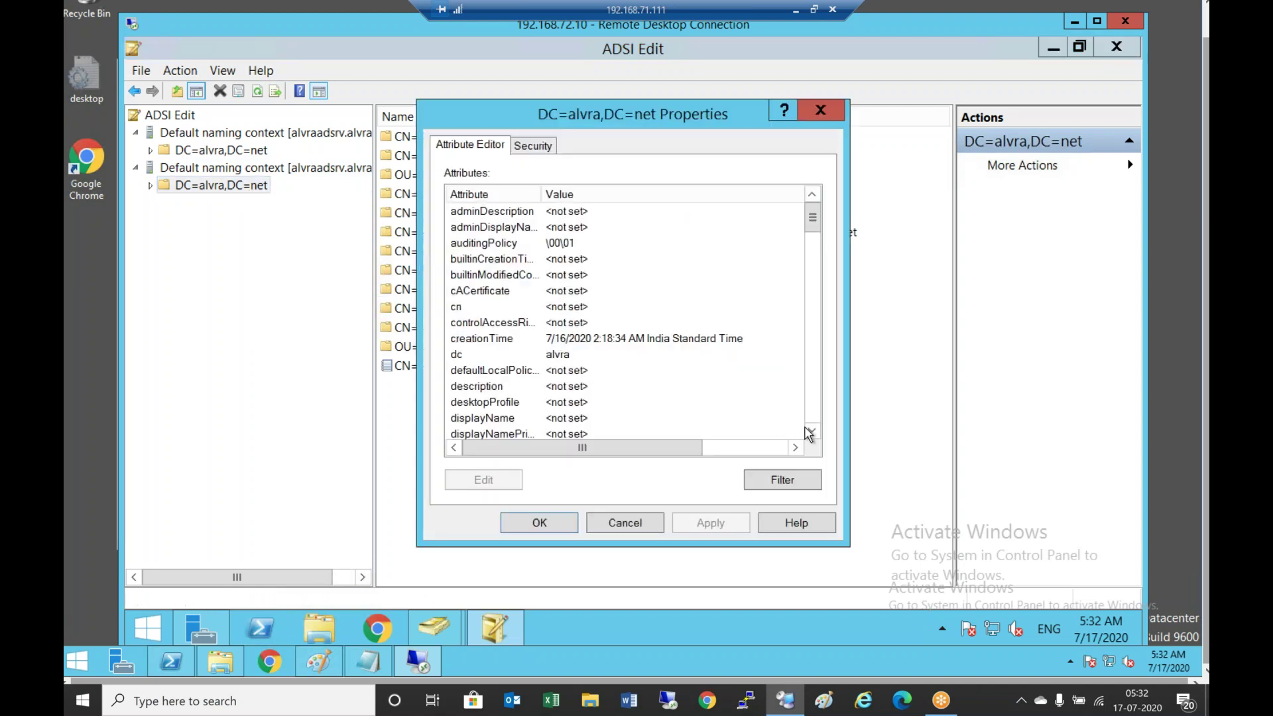
{"action": "left_click", "coordinate": [812, 430]}
{"action": "left_click", "coordinate": [813, 431]}
{"action": "left_click", "coordinate": [812, 431]}
{"action": "left_click_drag", "start_coordinate": [812, 432], "coordinate": [813, 432]}
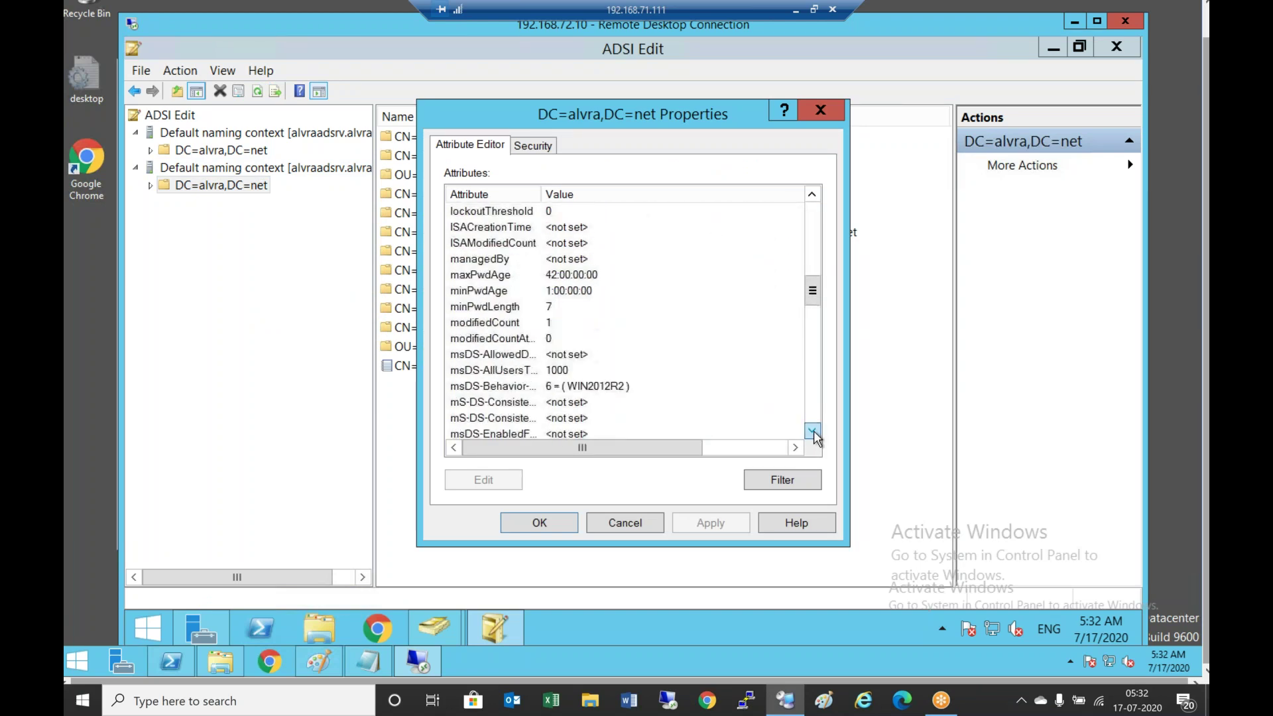
{"action": "left_click", "coordinate": [811, 224]}
{"action": "left_click", "coordinate": [811, 222]}
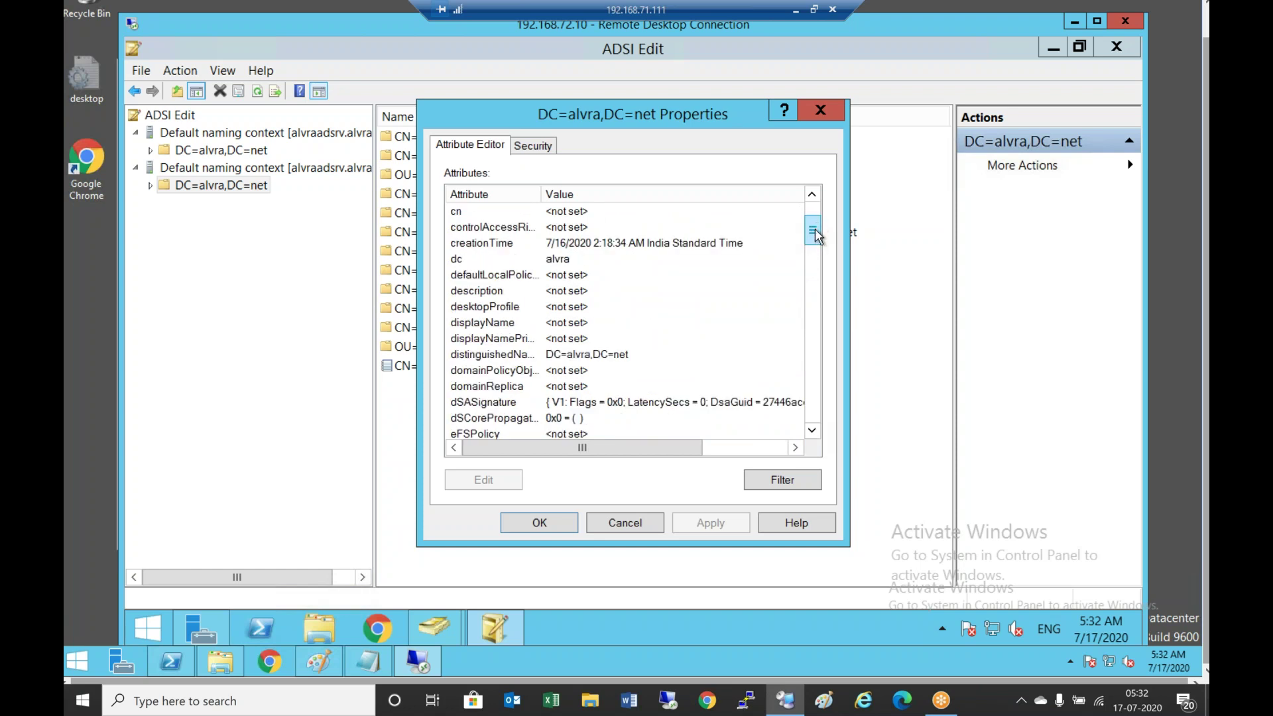
{"action": "scroll", "coordinate": [814, 229], "scroll_direction": "up", "scroll_amount": 2}
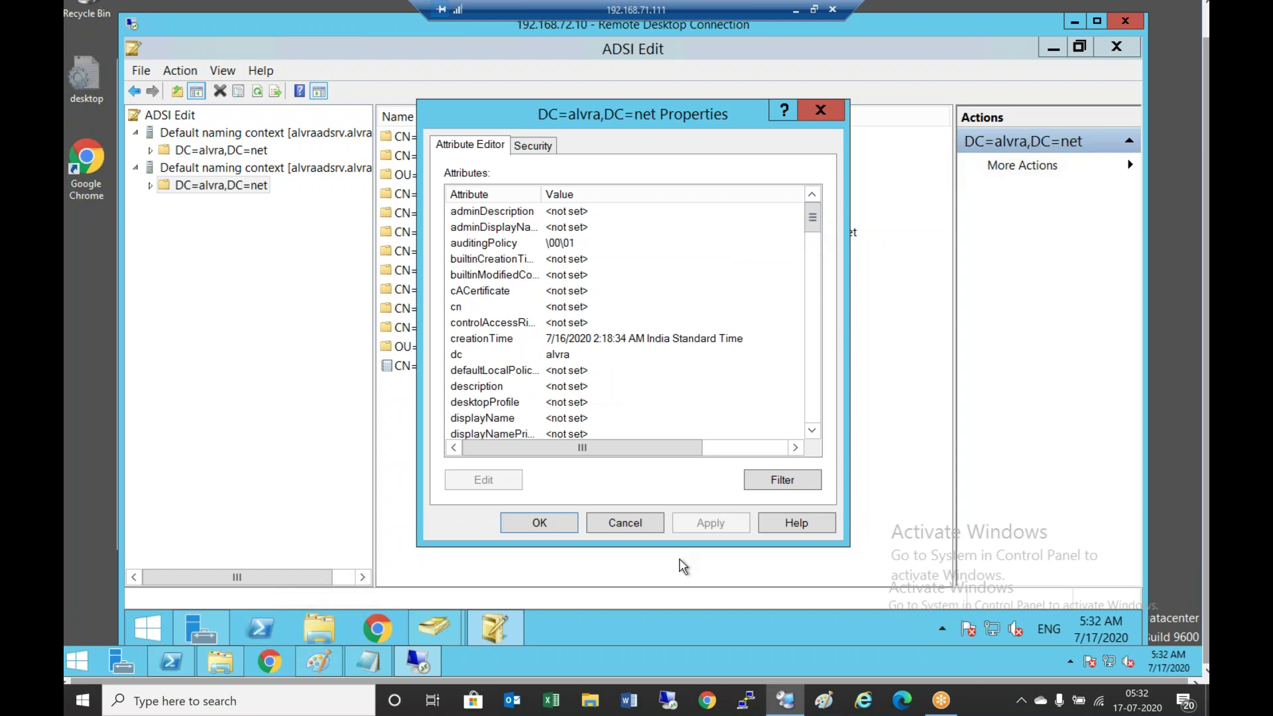
{"action": "left_click", "coordinate": [641, 521]}
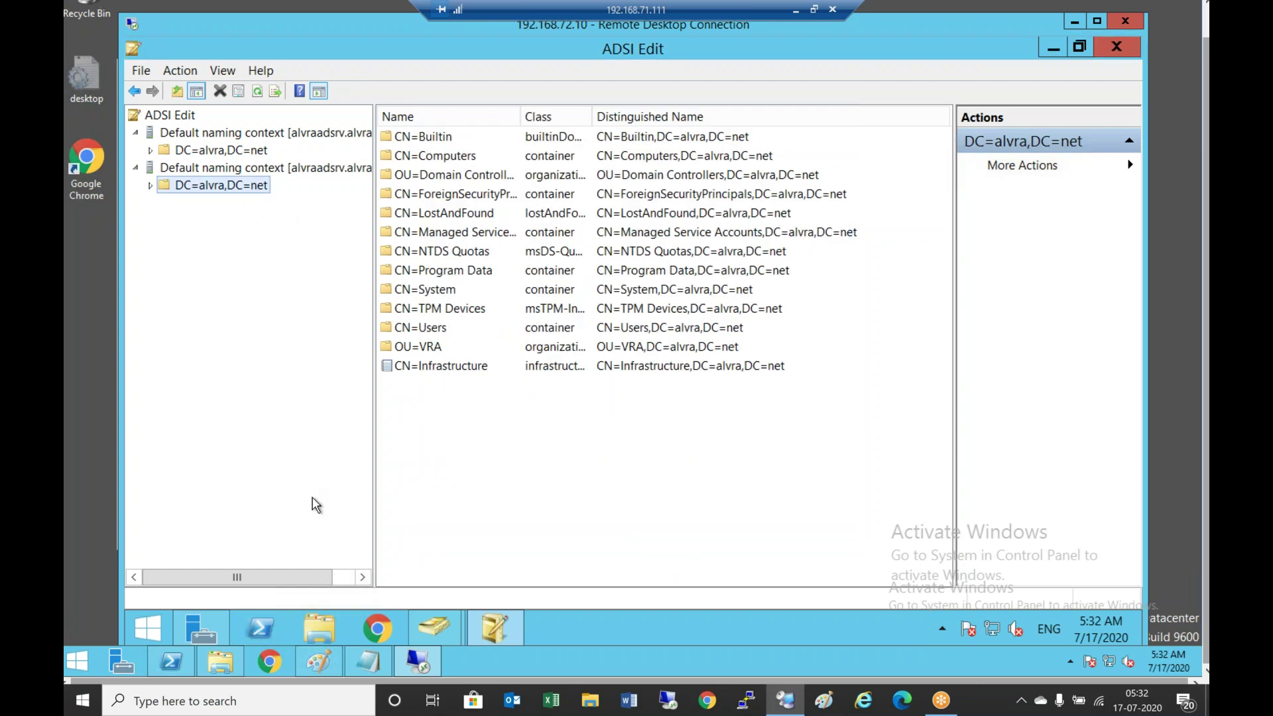
Type alvra.net under AD Domain Name and dc=alvra,dc=net in the Notepad checklist
{"action": "left_click", "coordinate": [368, 661]}
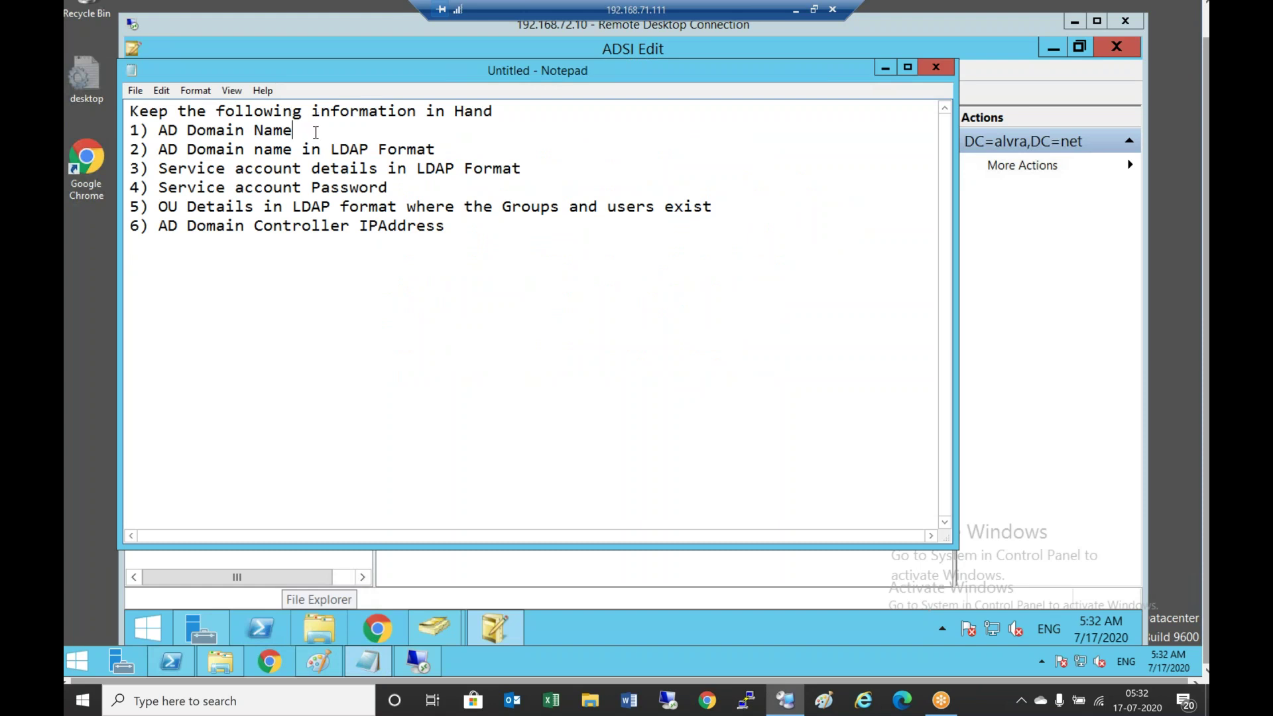
{"action": "key", "text": "Return"}
{"action": "type", "text": "alvra.net"}
{"action": "key", "text": "Return"}
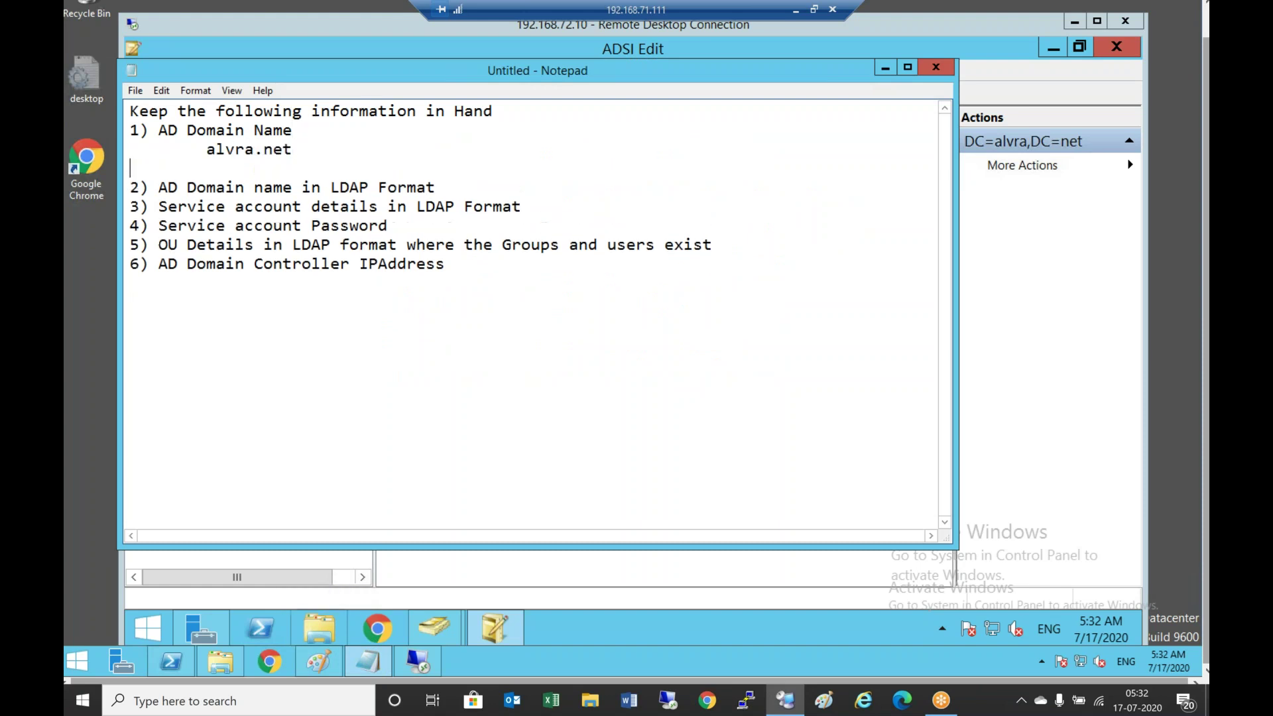
{"action": "type", "text": "dc=alvra,dc=net"}
{"action": "key", "text": "Return"}
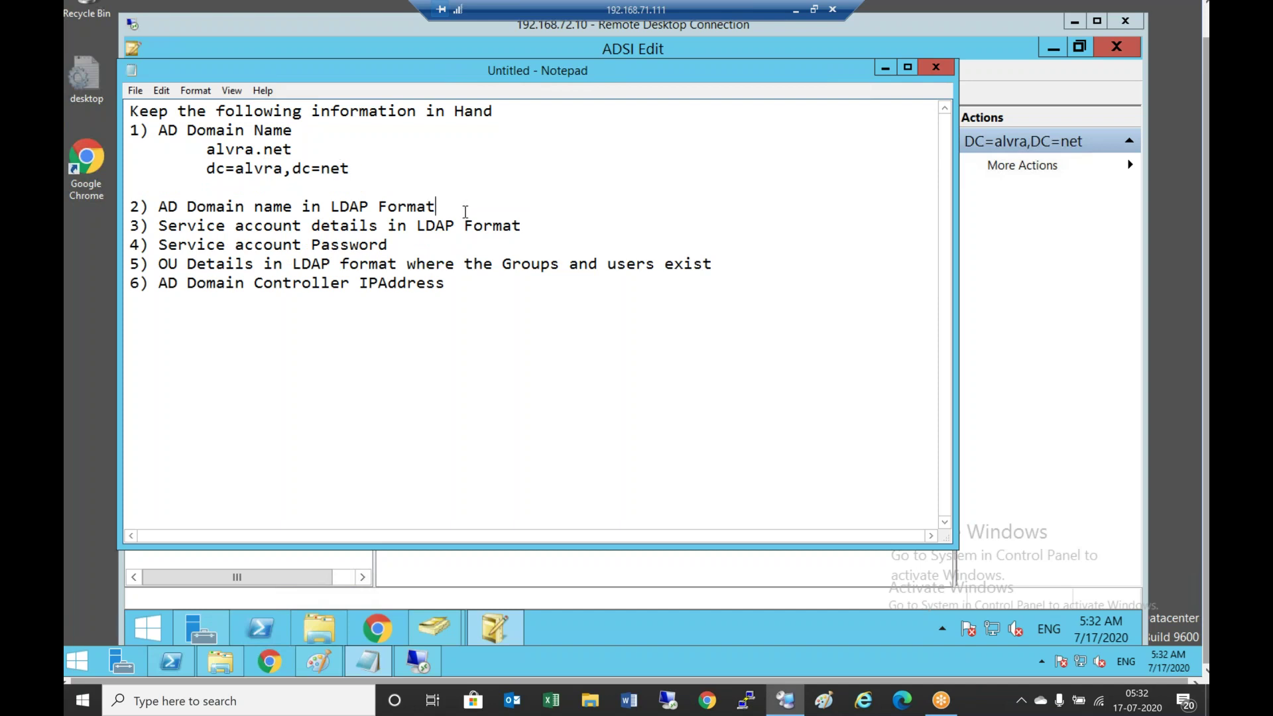
Move dc=alvra,dc=net under item 2 and add blank lines below it and item 3
{"action": "left_click_drag", "start_coordinate": [205, 168], "coordinate": [390, 165]}
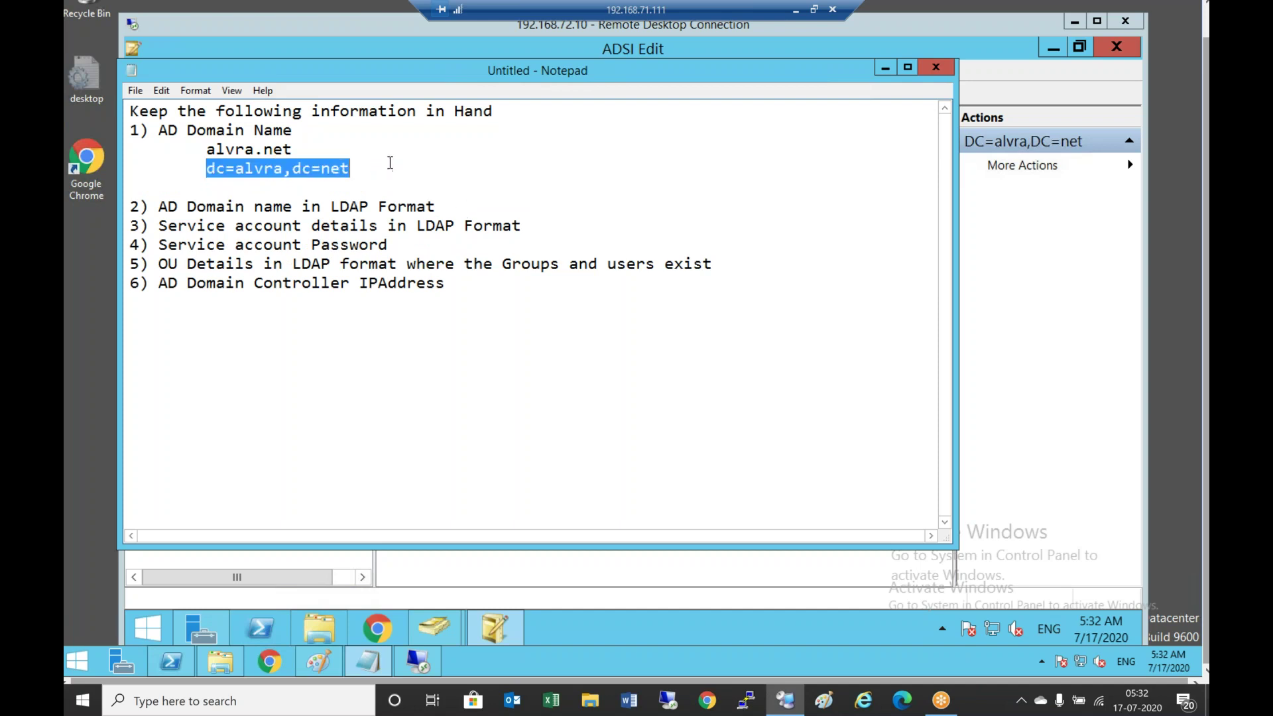
{"action": "key", "text": "ctrl+x"}
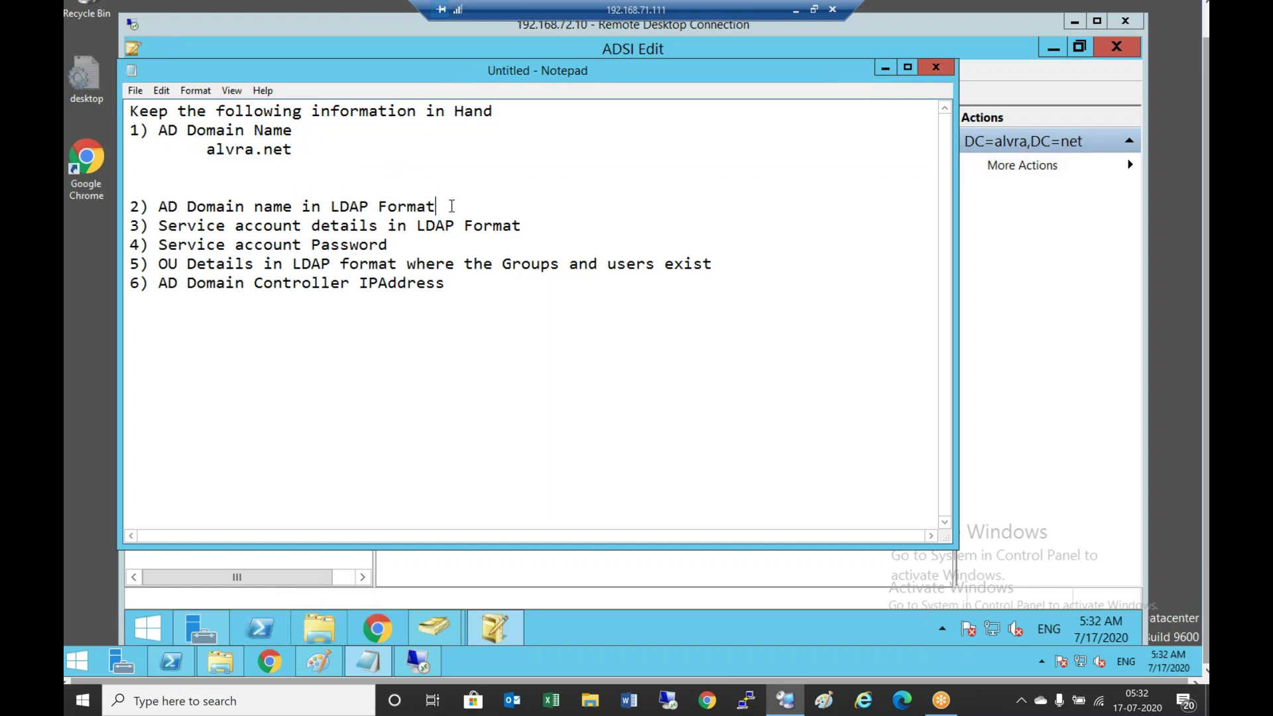
{"action": "left_click", "coordinate": [452, 206]}
{"action": "key", "text": "Return"}
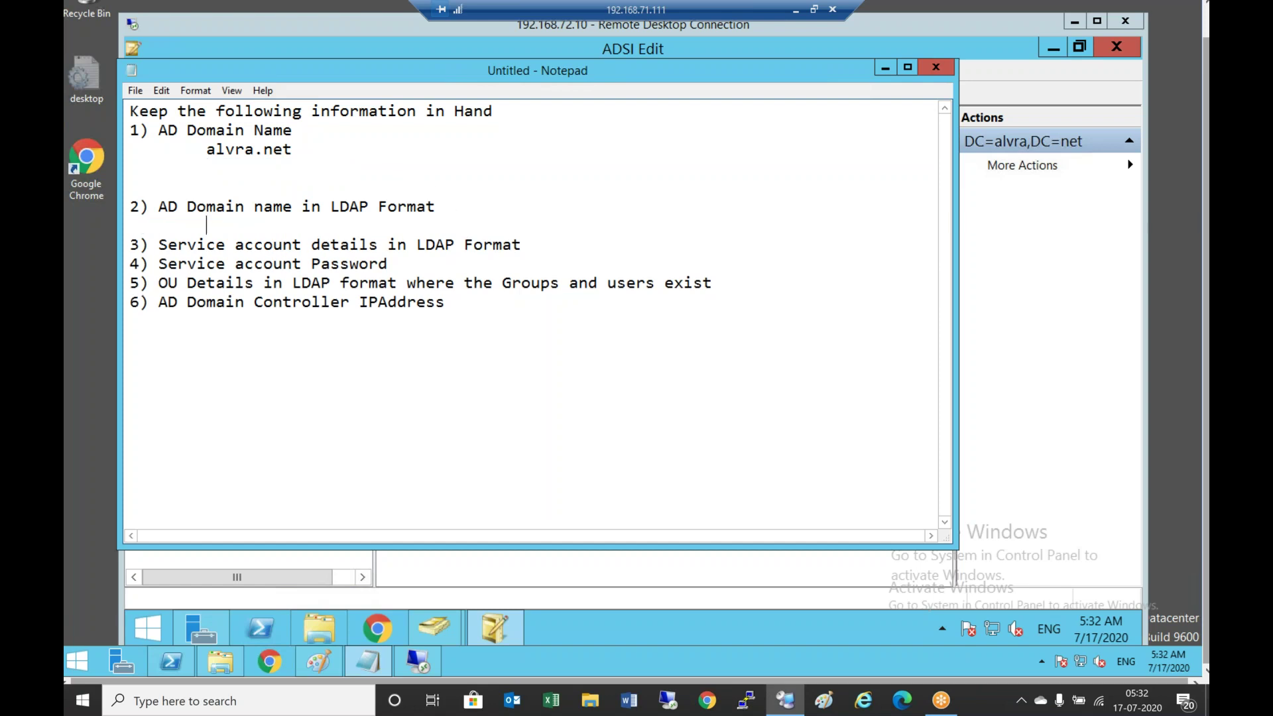
{"action": "key", "text": "ctrl+v"}
{"action": "key", "text": "Return"}
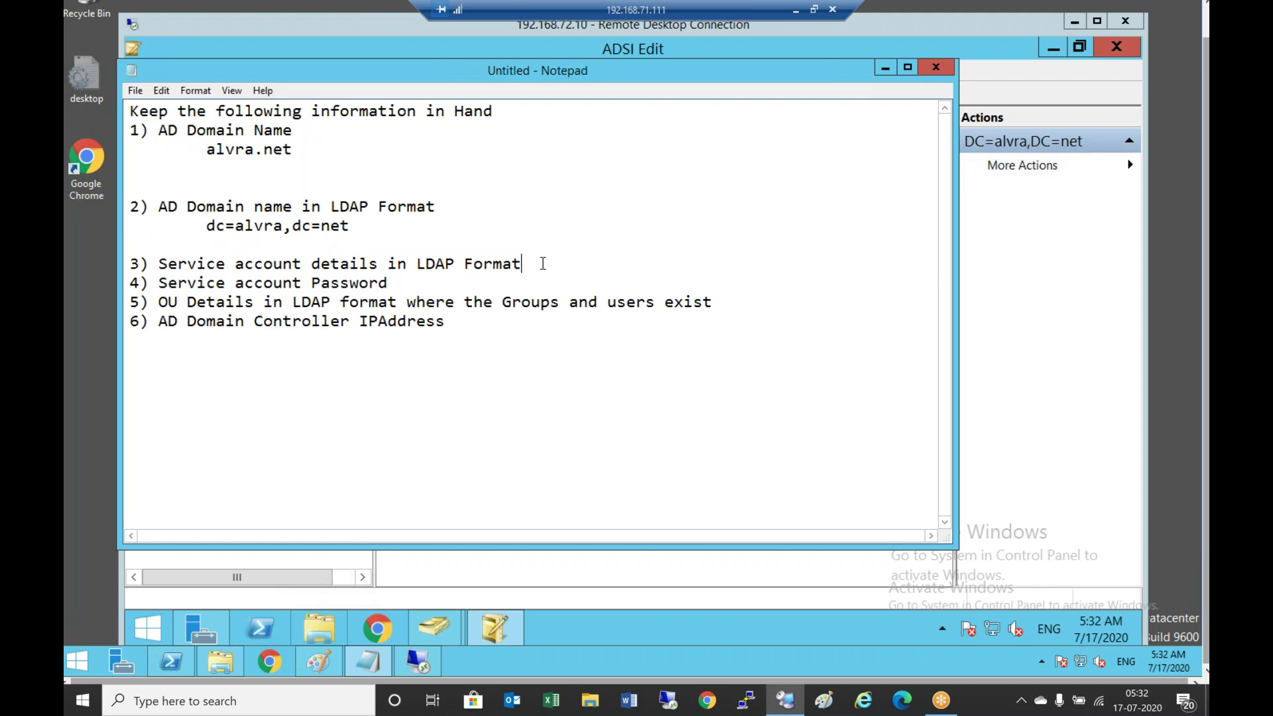
{"action": "key", "text": "Return"}
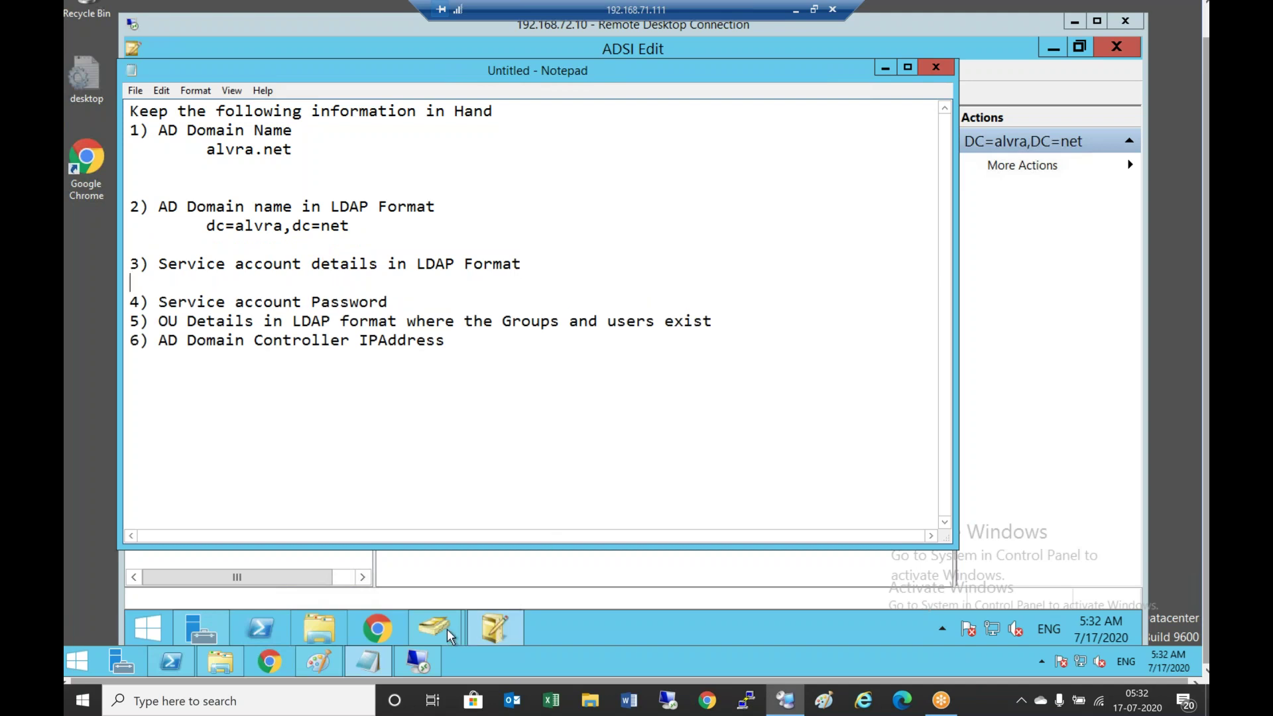
Expand DC=alvra,DC=net into CN=Managed Service Accounts and select the CN=vmwidm account
{"action": "left_click", "coordinate": [499, 630]}
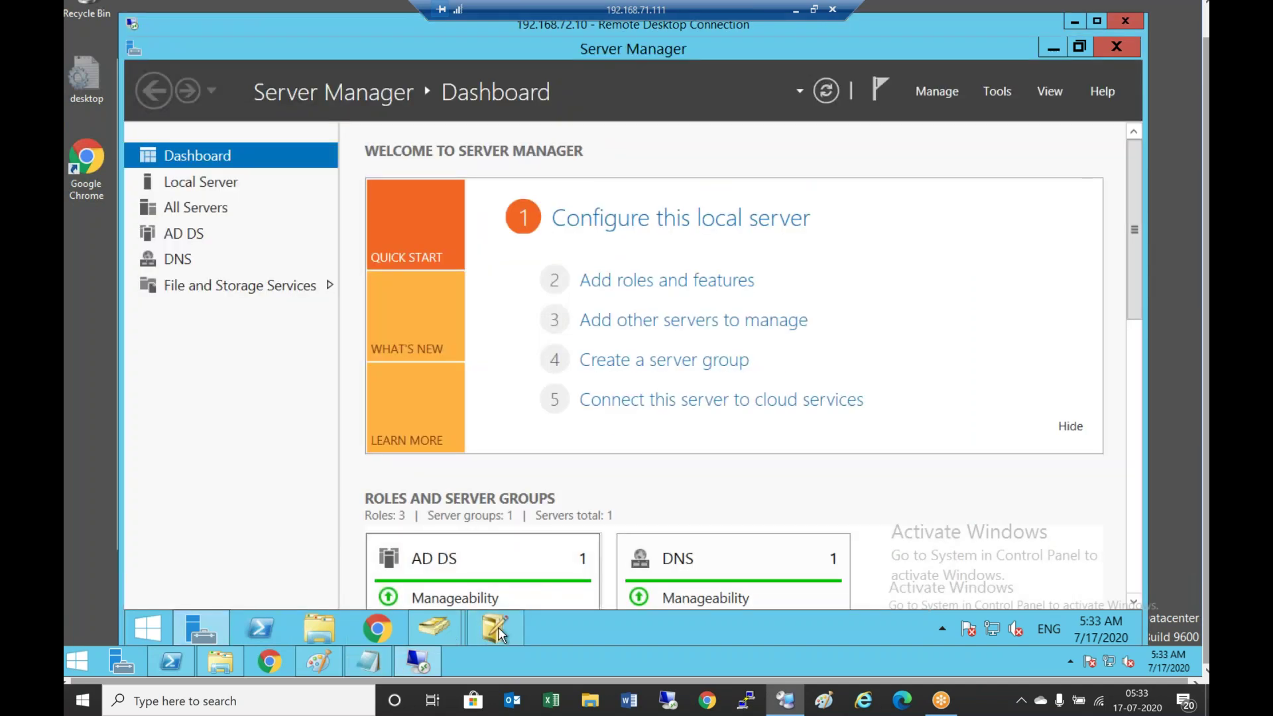
{"action": "left_click", "coordinate": [499, 629]}
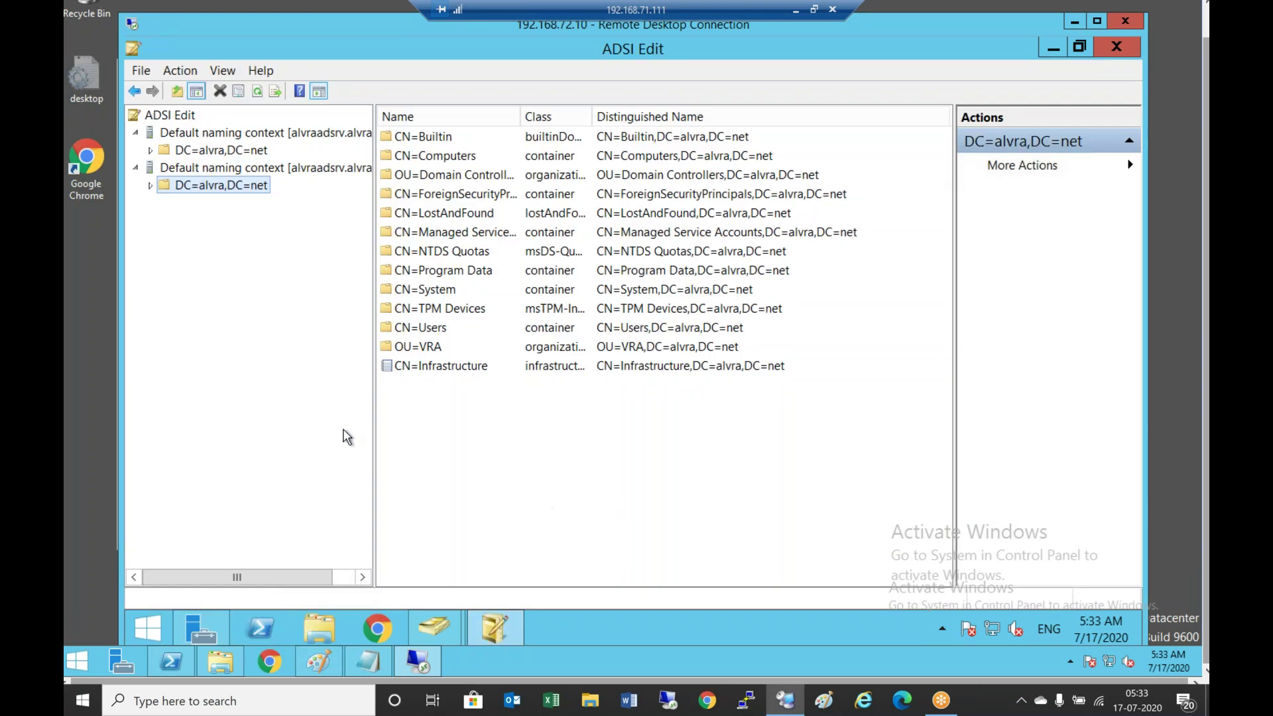
{"action": "left_click", "coordinate": [152, 186]}
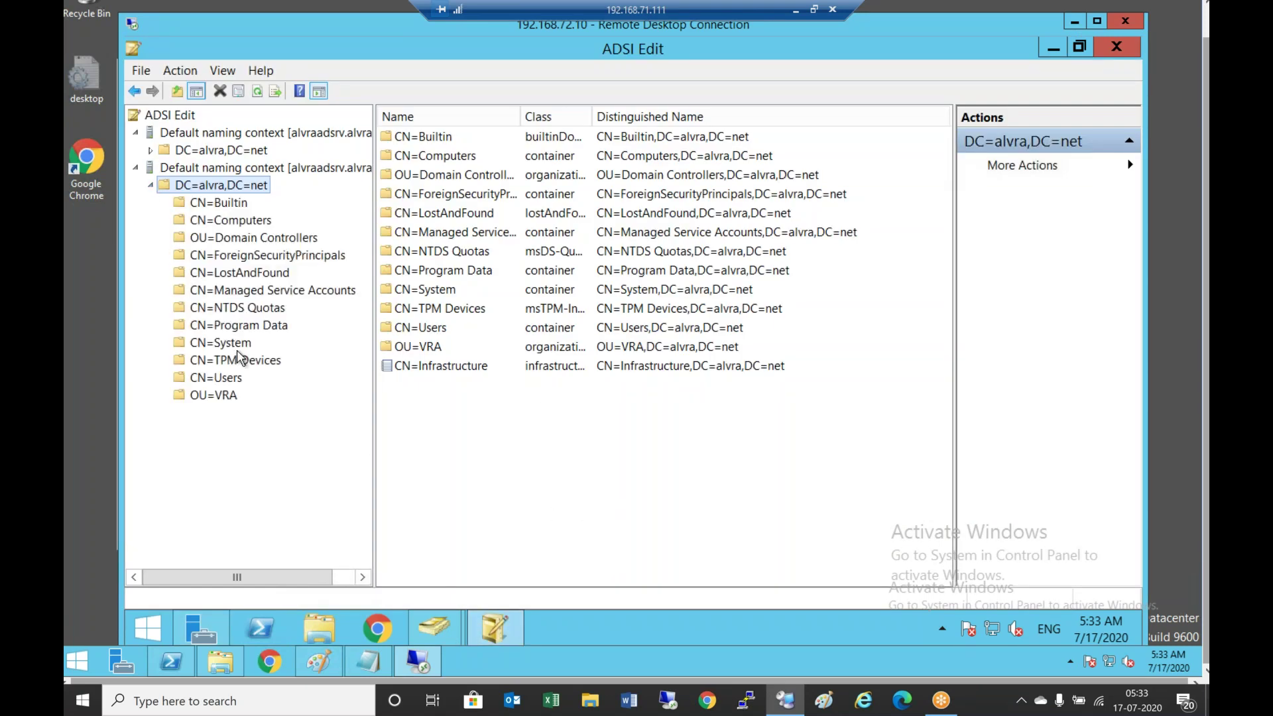
{"action": "double_click", "coordinate": [268, 292]}
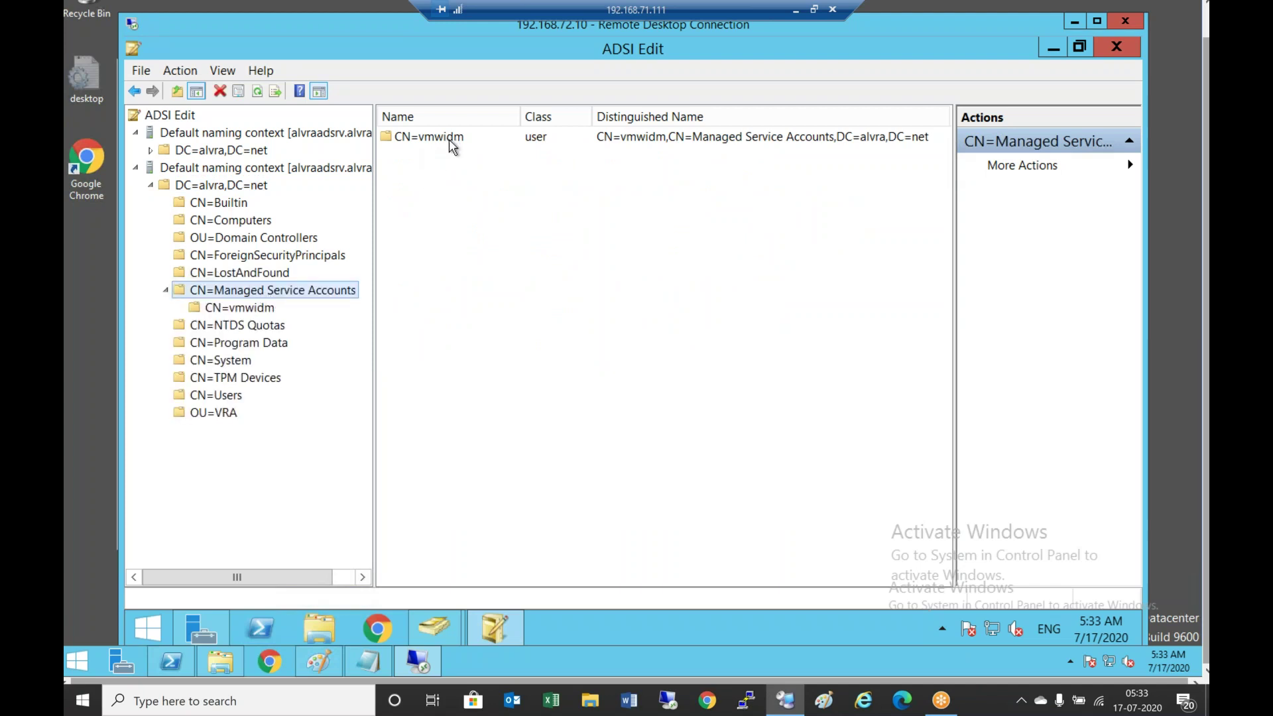
{"action": "left_click", "coordinate": [450, 141]}
{"action": "left_click", "coordinate": [268, 314]}
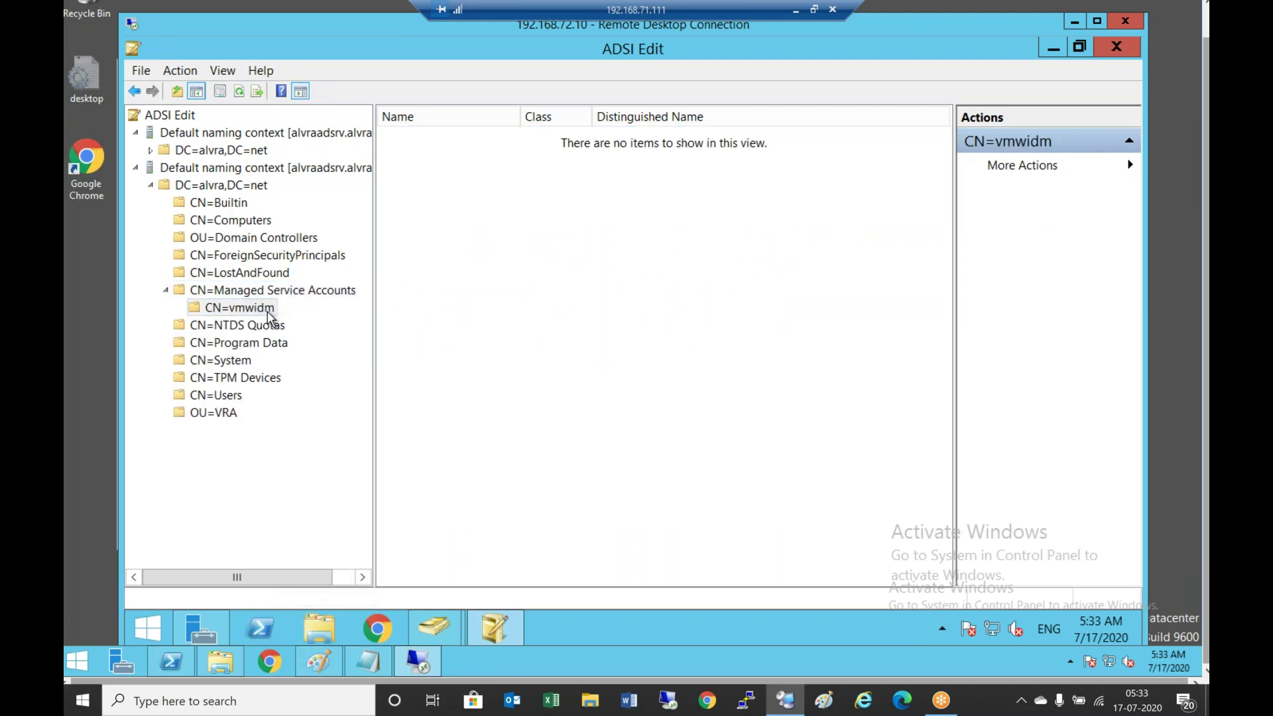
{"action": "right_click", "coordinate": [269, 314]}
Copy the vmwidm account's distinguishedName value from its properties and return to Notepad
{"action": "left_click", "coordinate": [360, 510]}
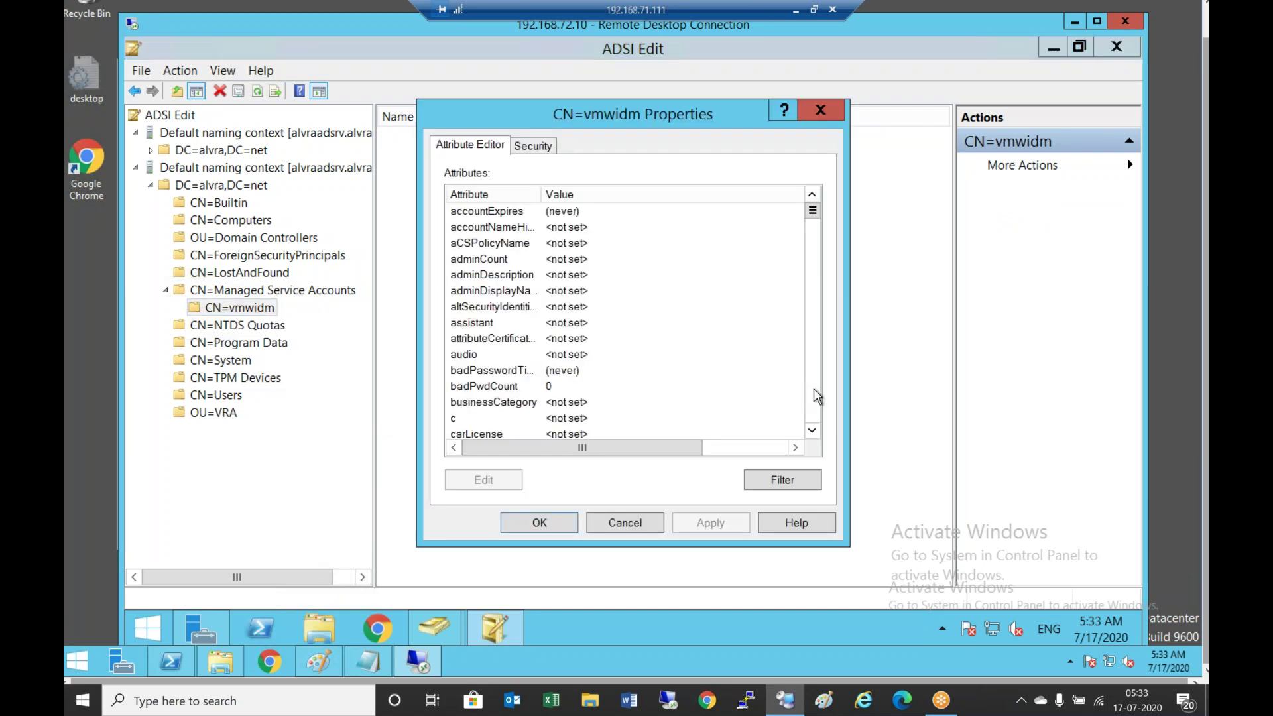
{"action": "left_click", "coordinate": [814, 393]}
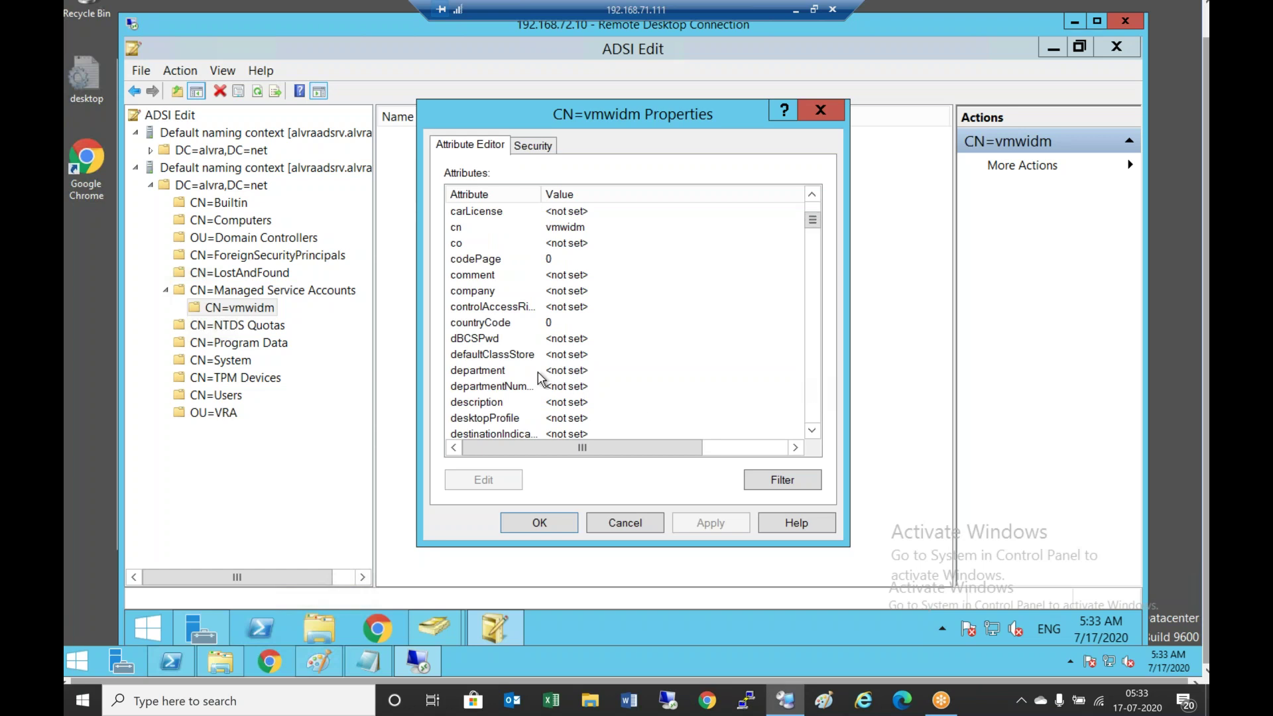
{"action": "left_click", "coordinate": [813, 431]}
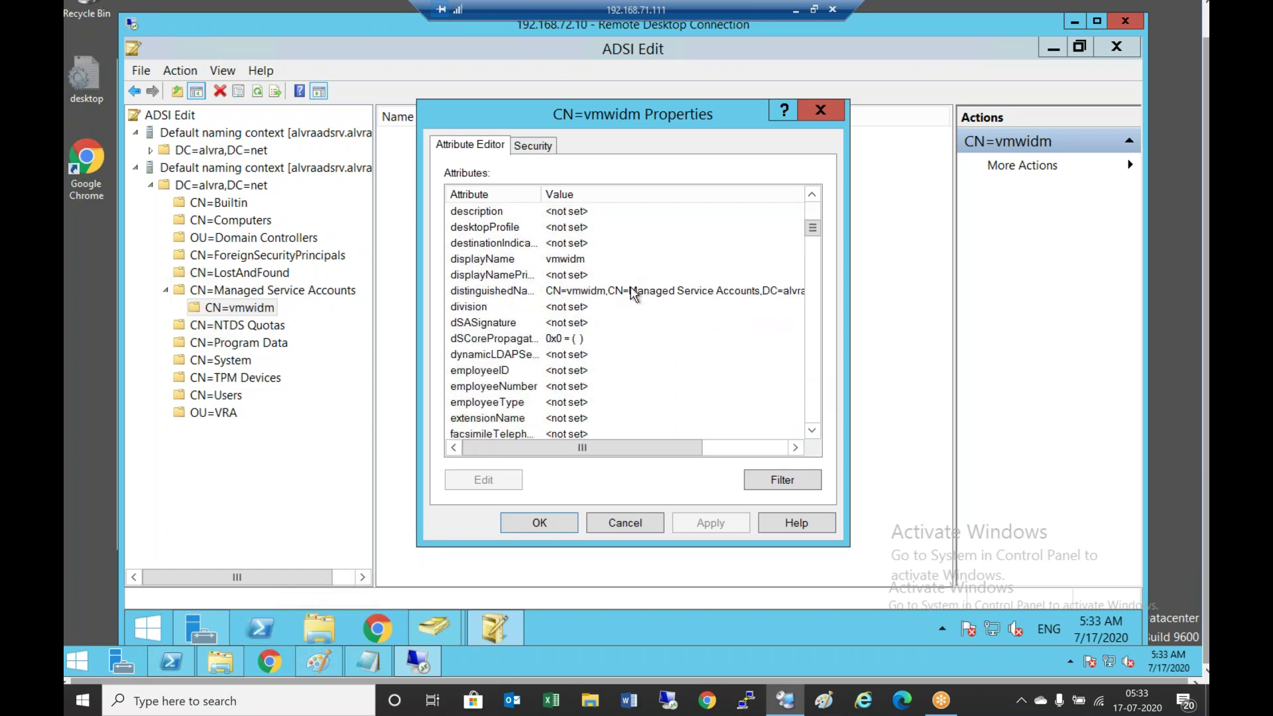
{"action": "left_click", "coordinate": [631, 291]}
{"action": "left_click", "coordinate": [483, 479]}
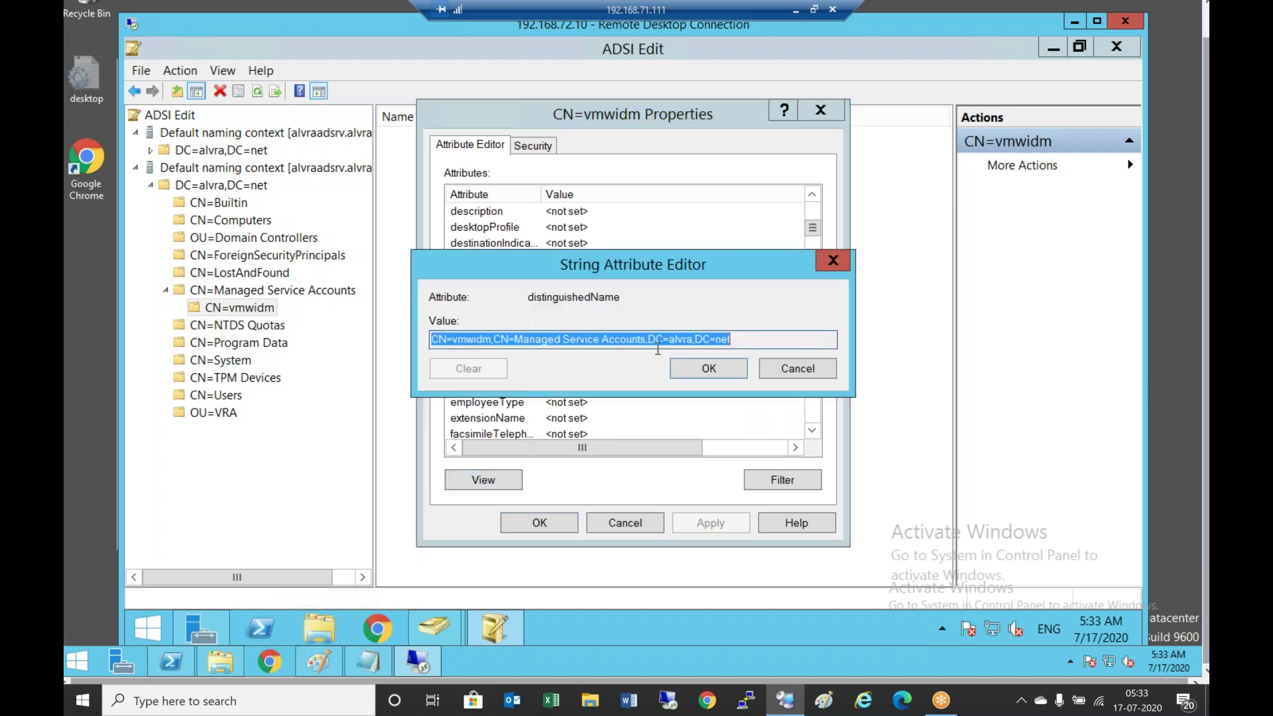
{"action": "right_click", "coordinate": [570, 339]}
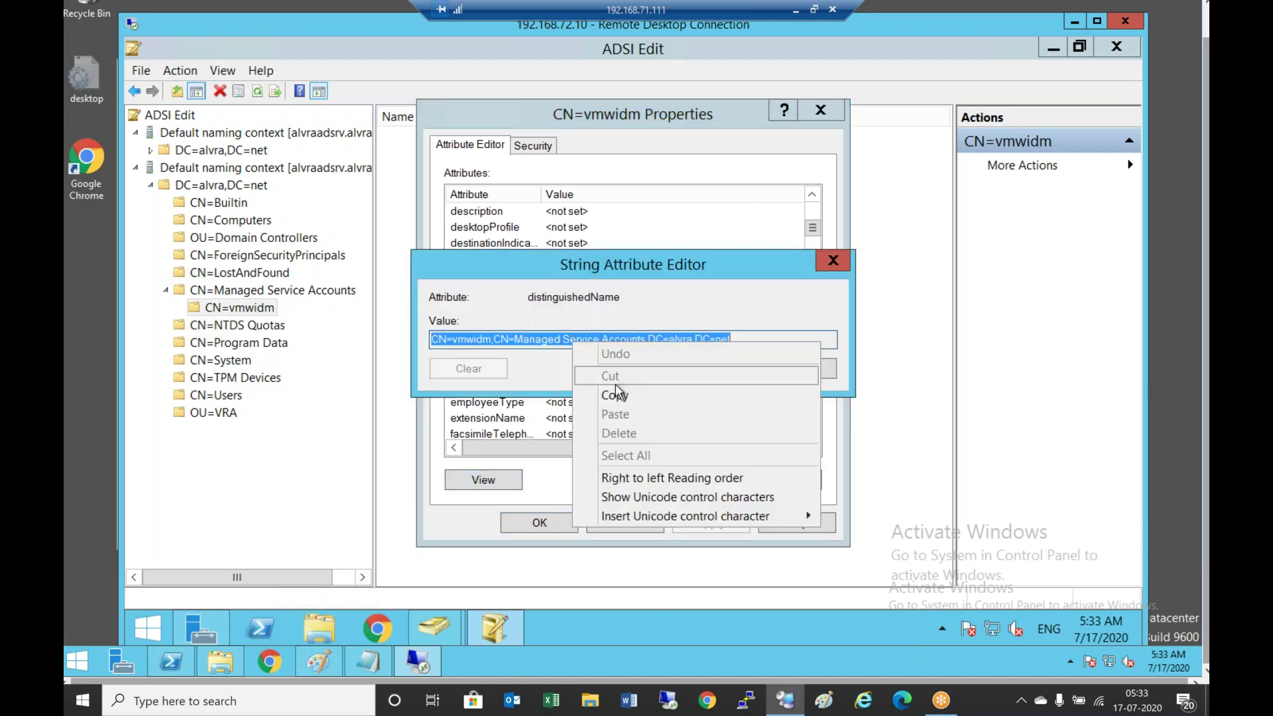
{"action": "left_click", "coordinate": [619, 404]}
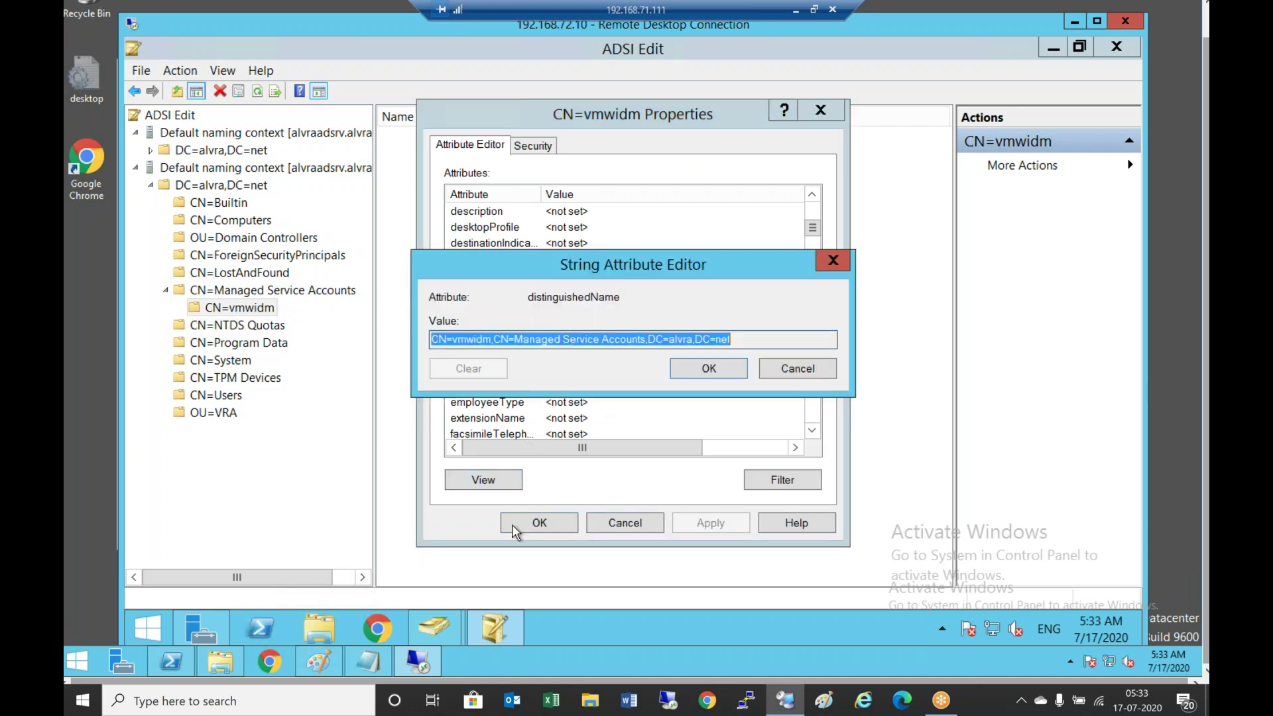
{"action": "left_click", "coordinate": [369, 666]}
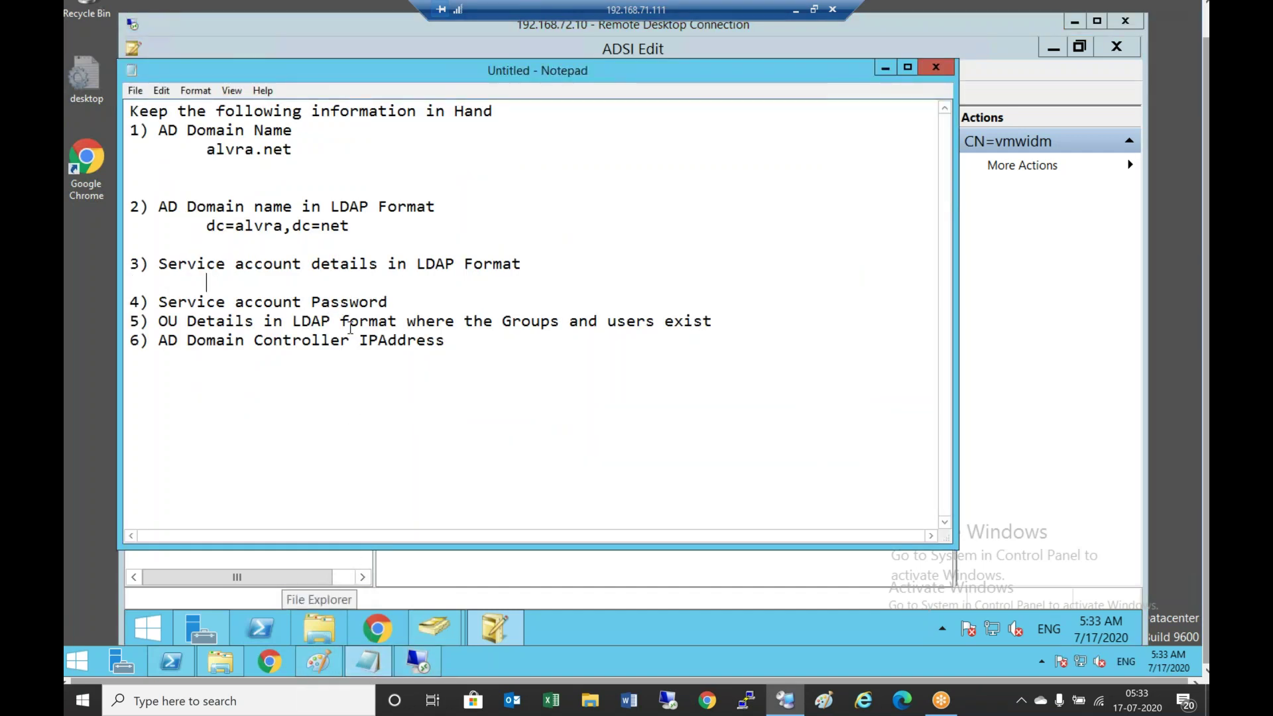
Paste CN=vmwidm,CN=Managed Service Accounts,DC=alvra,DC=net under item 3 and add blank lines under items 4 and 5
{"action": "key", "text": "ctrl+v"}
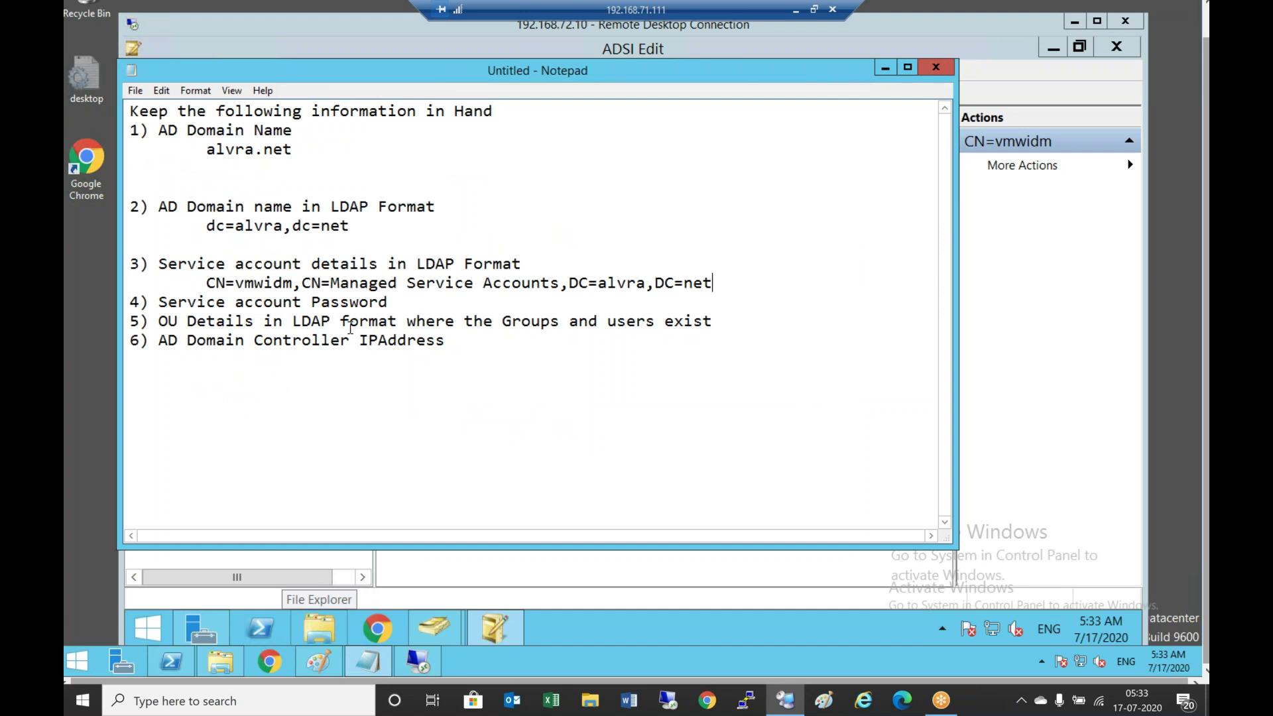
{"action": "key", "text": "Return"}
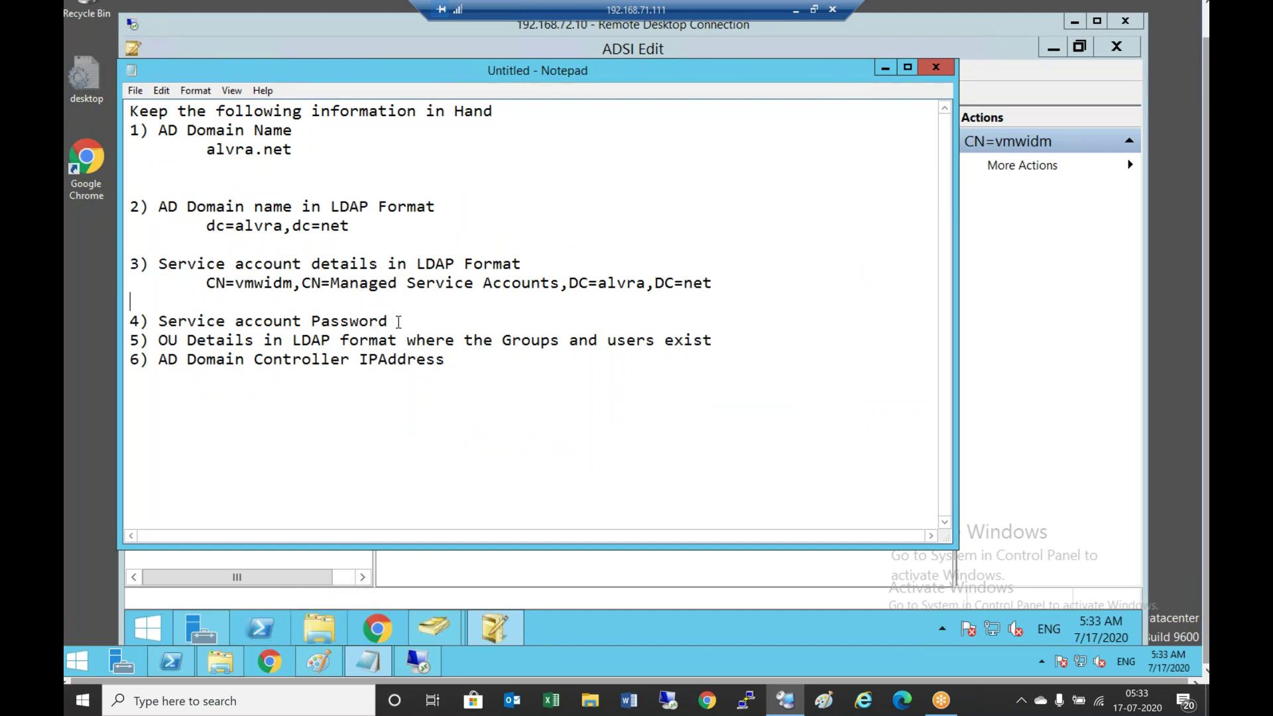
{"action": "left_click", "coordinate": [428, 324]}
{"action": "key", "text": "Return"}
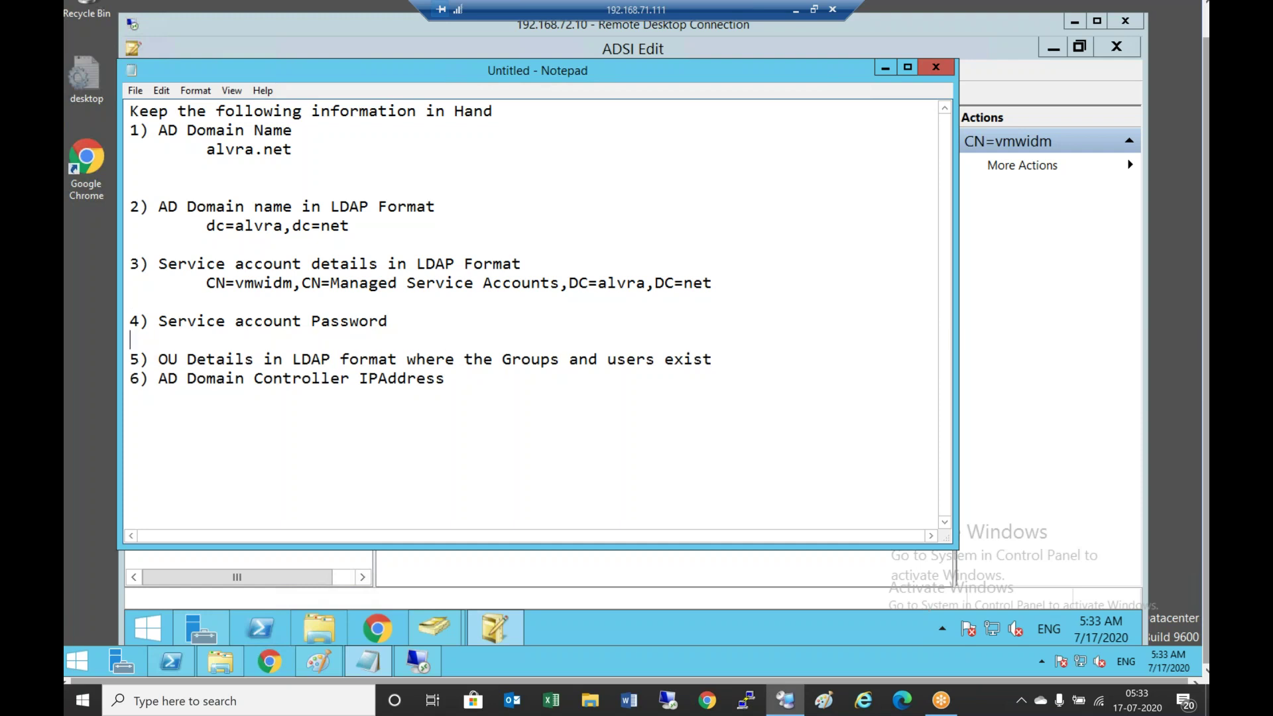
{"action": "key", "text": "Return"}
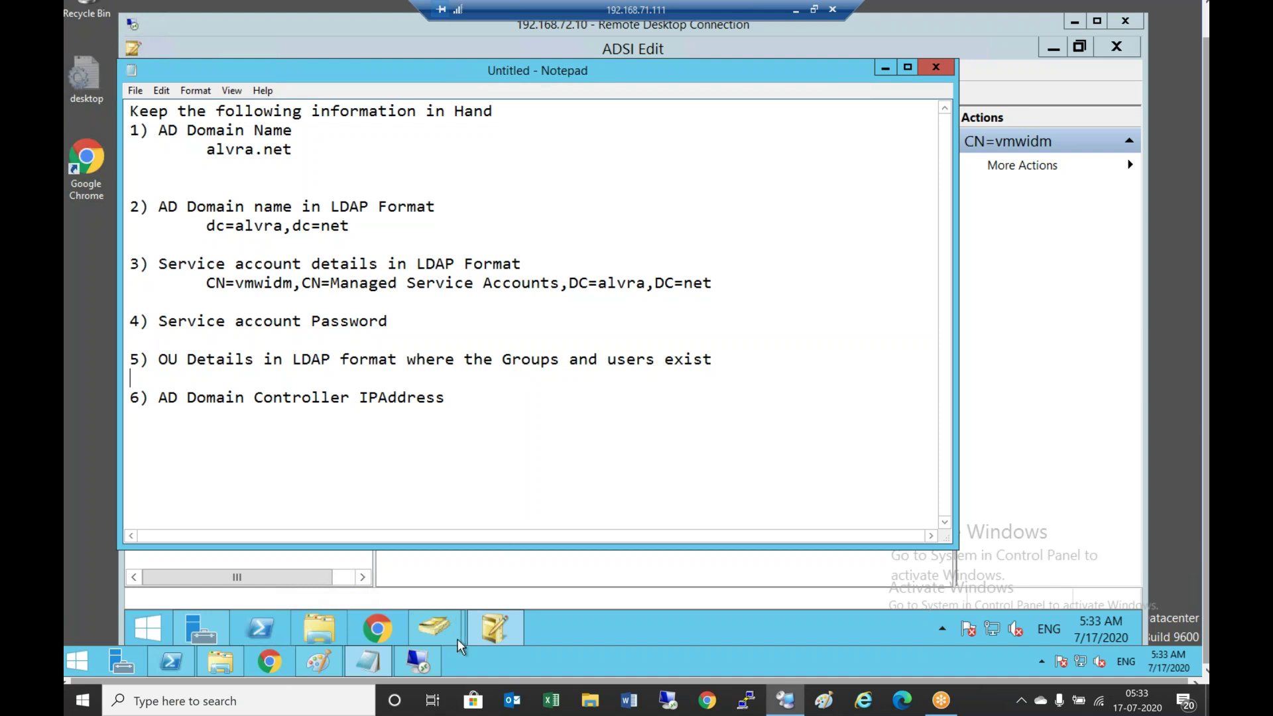
Close the vmwidm value viewer and properties, then relaunch ADSI Edit from Tools
{"action": "left_click", "coordinate": [500, 625]}
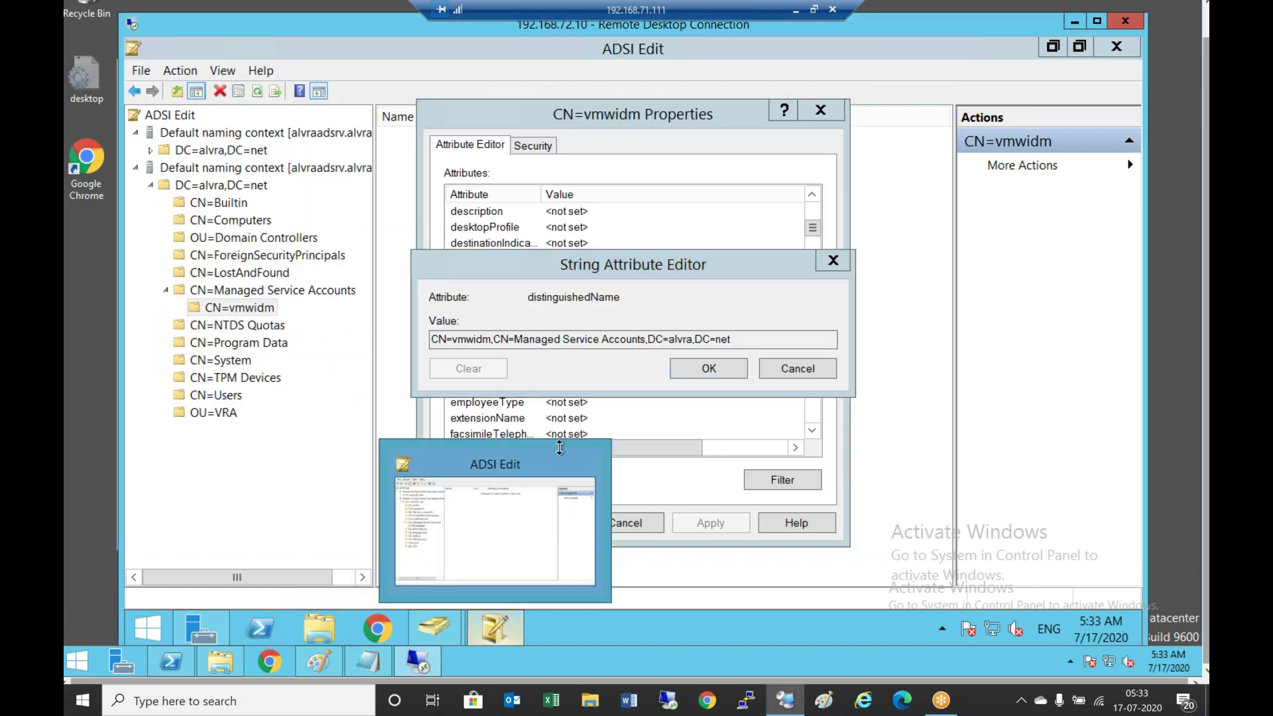
{"action": "left_click", "coordinate": [501, 626]}
{"action": "left_click", "coordinate": [788, 368]}
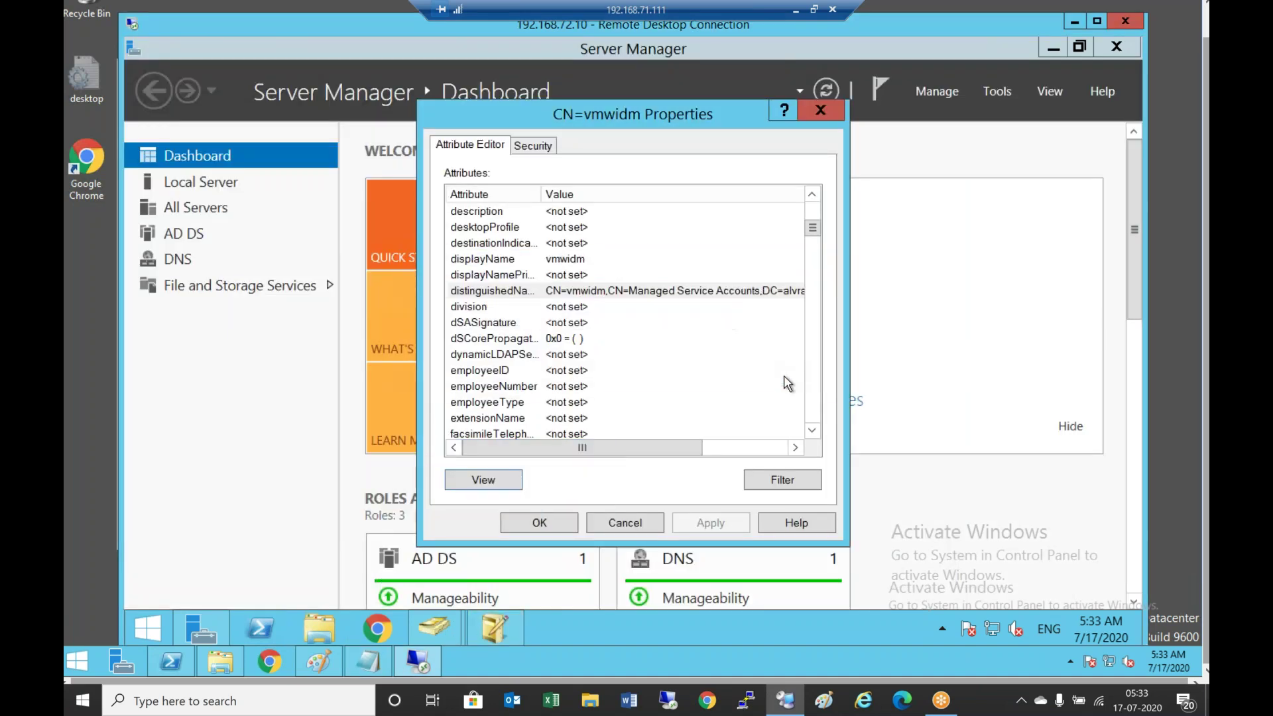
{"action": "left_click", "coordinate": [637, 528]}
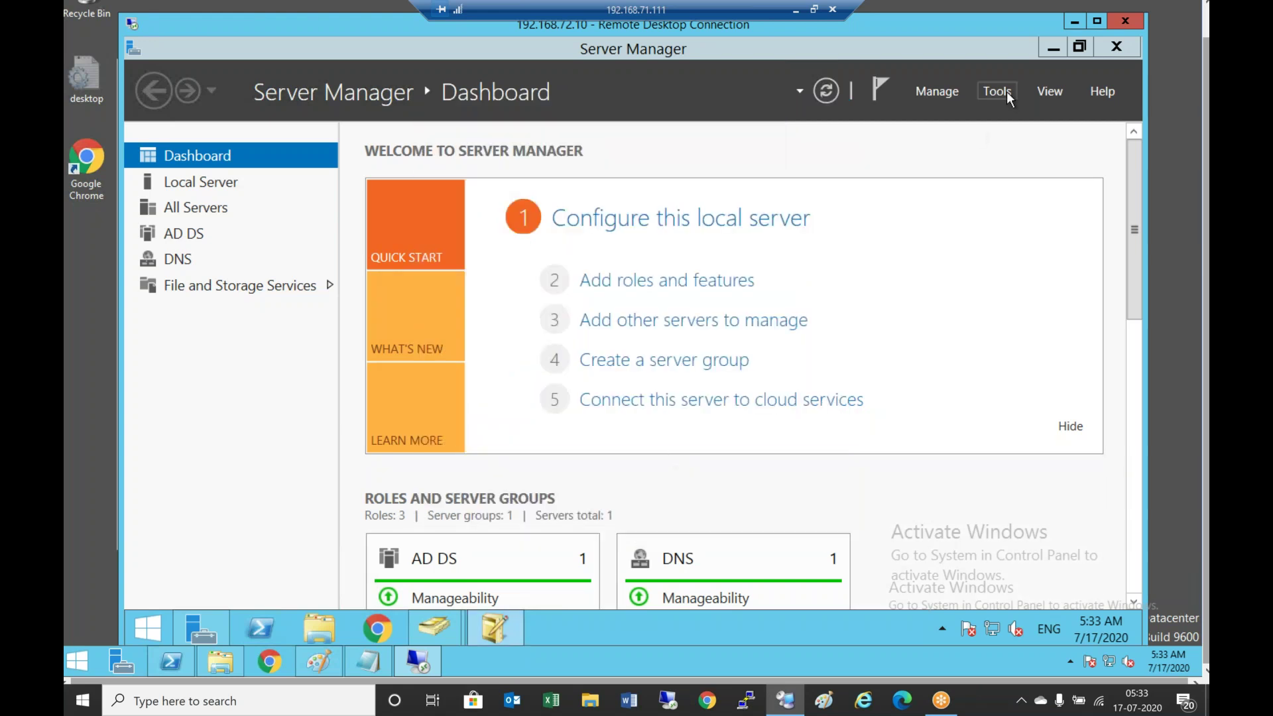
{"action": "left_click", "coordinate": [1006, 92]}
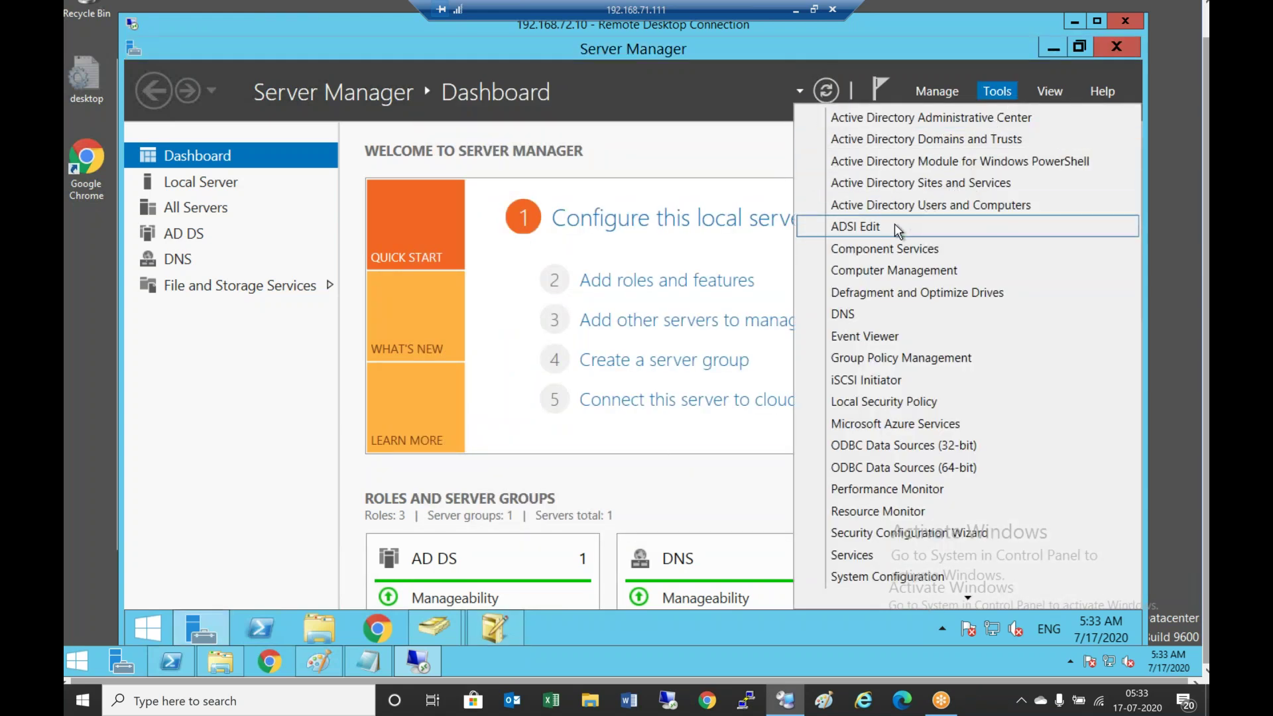
{"action": "left_click", "coordinate": [895, 226]}
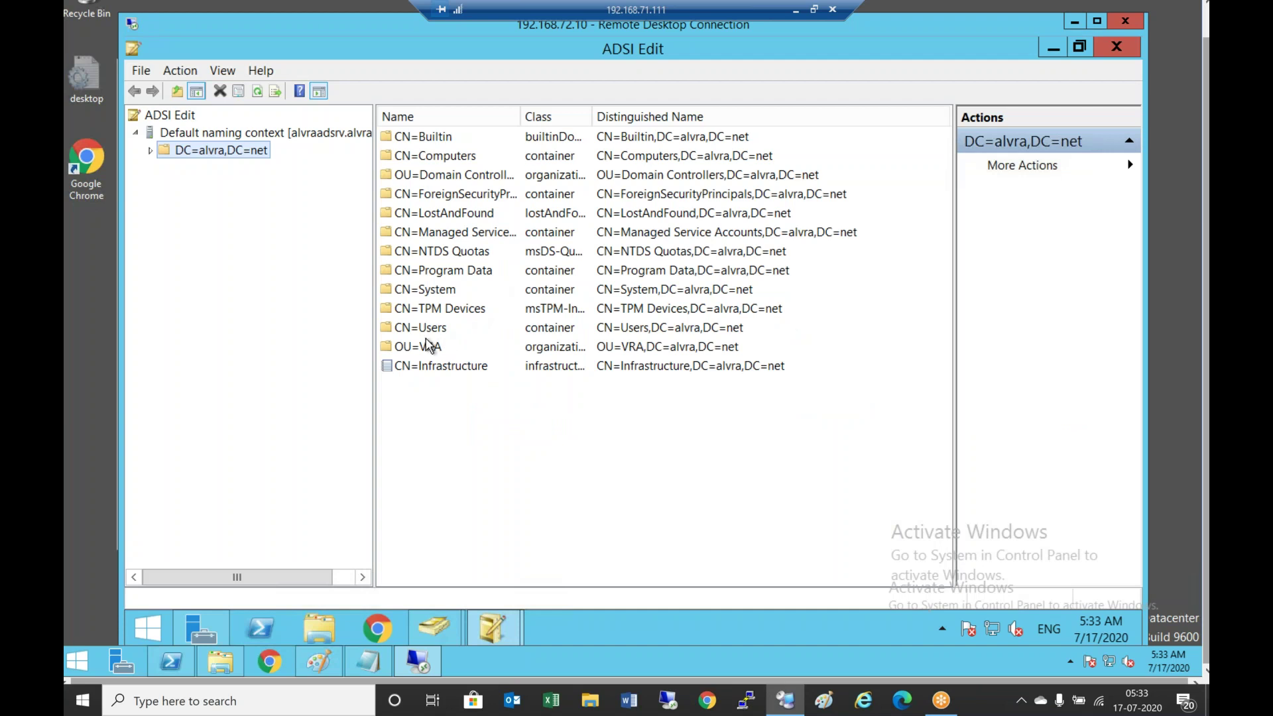
Copy the OU=VRA distinguished name OU=VRA,DC=alvra,DC=net from its Properties in ADSI Edit
{"action": "double_click", "coordinate": [422, 348]}
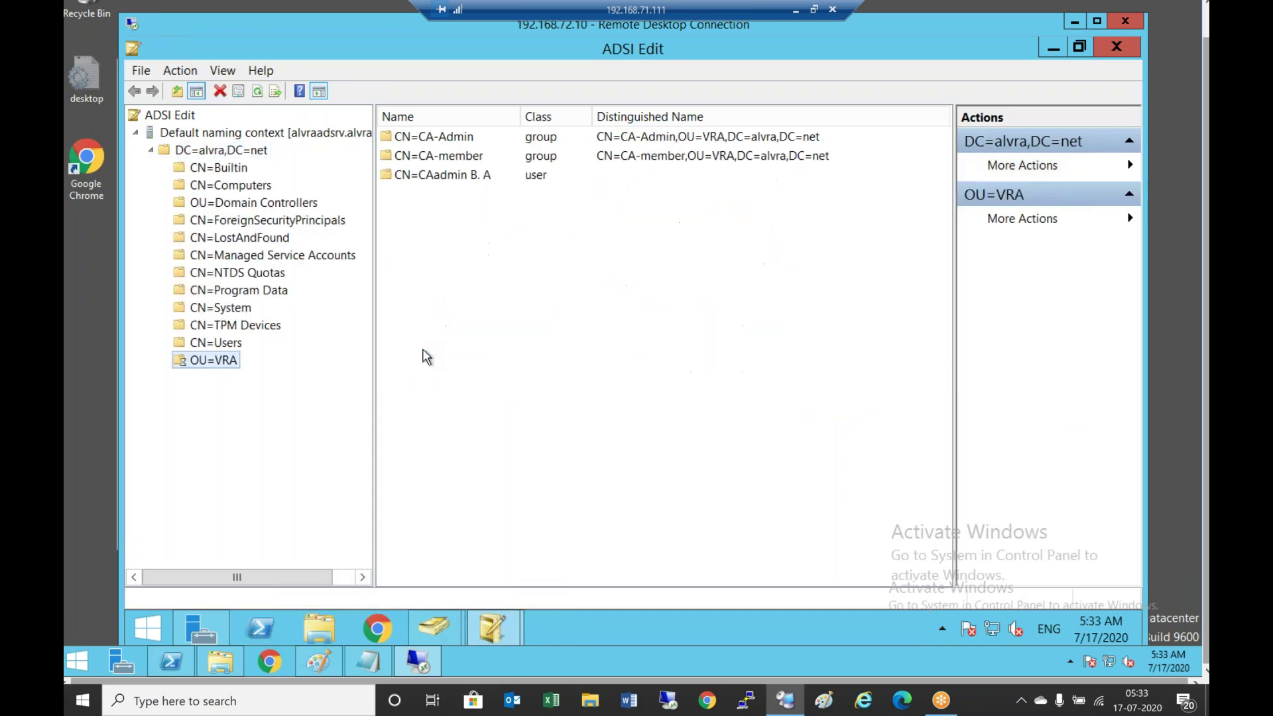
{"action": "right_click", "coordinate": [226, 367]}
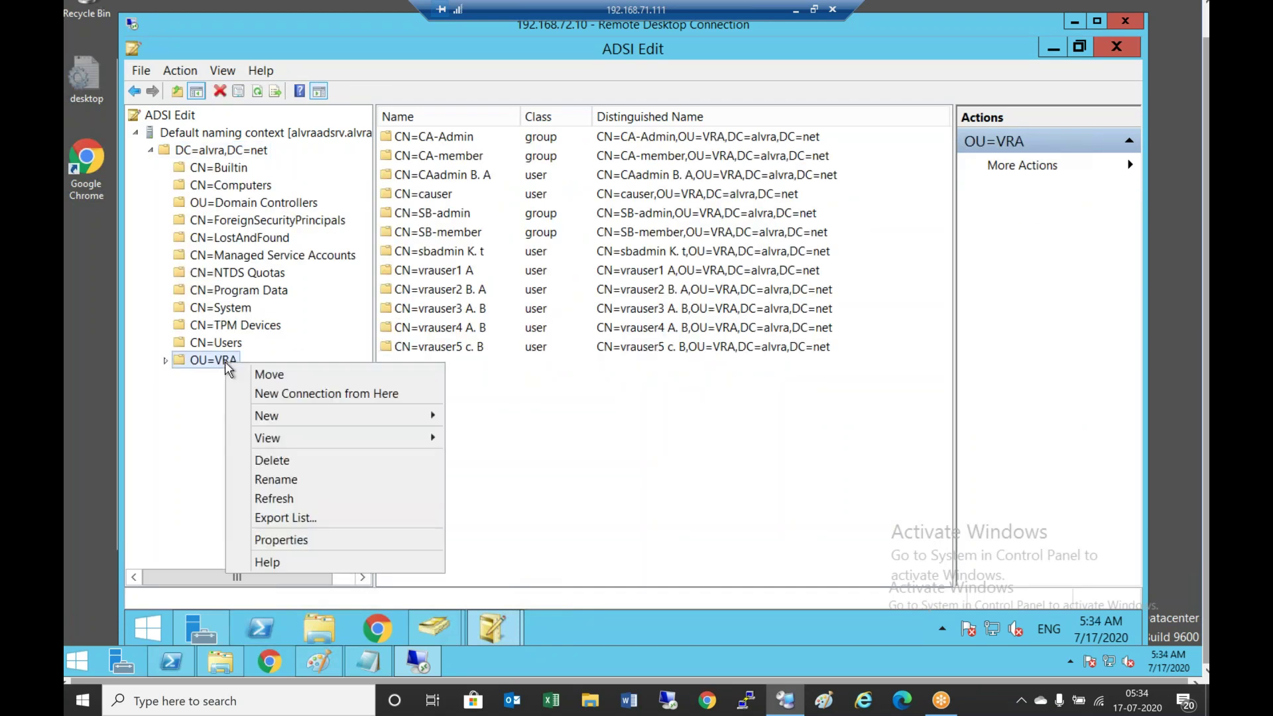
{"action": "left_click", "coordinate": [292, 540]}
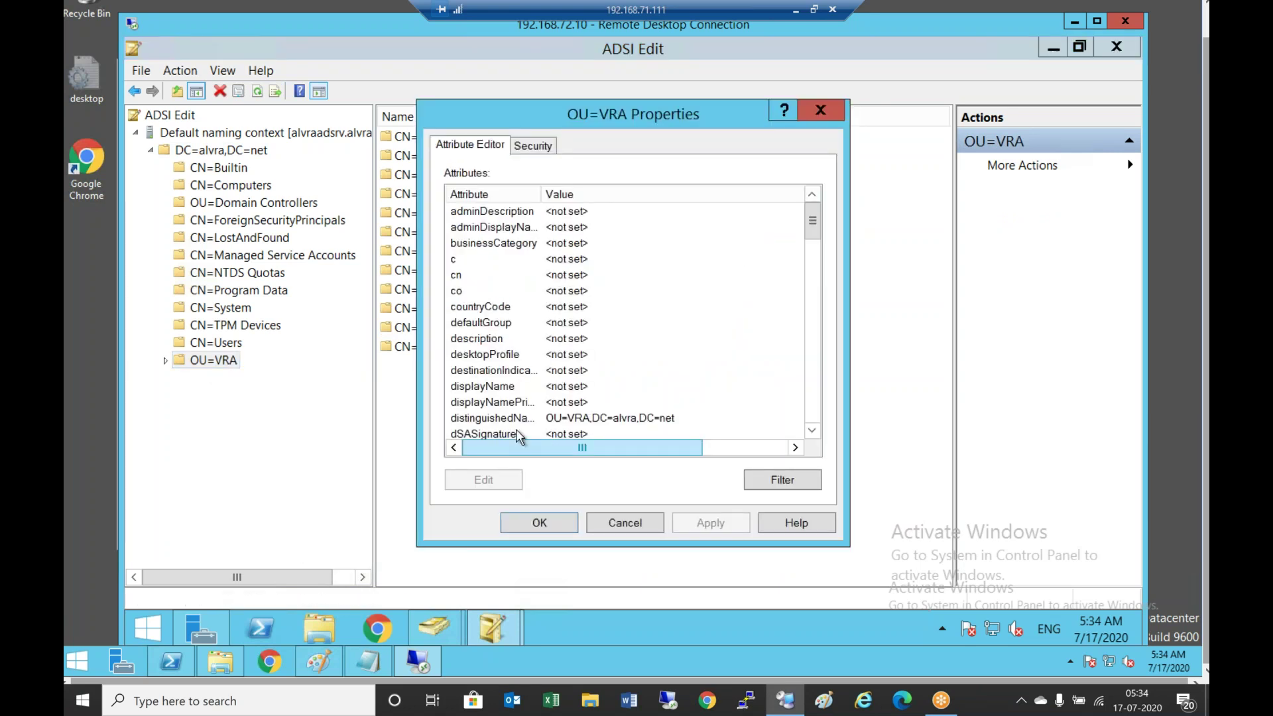
{"action": "left_click", "coordinate": [516, 425]}
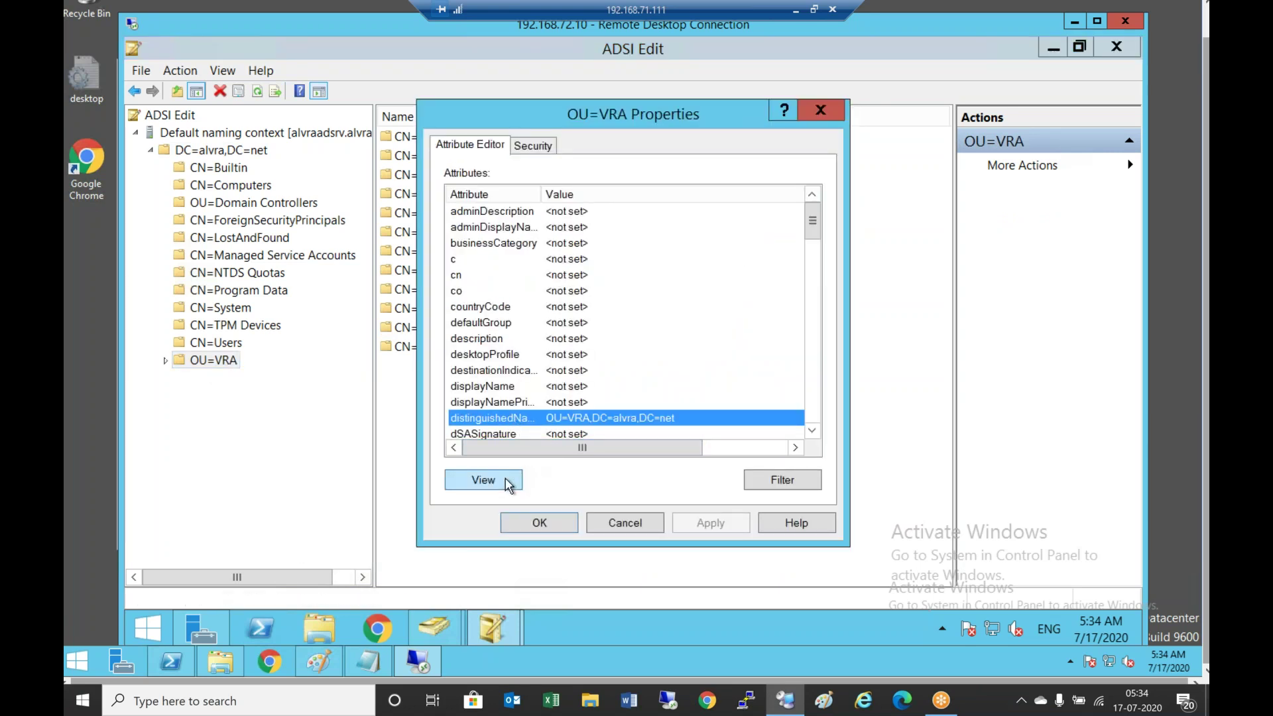
{"action": "left_click", "coordinate": [507, 483]}
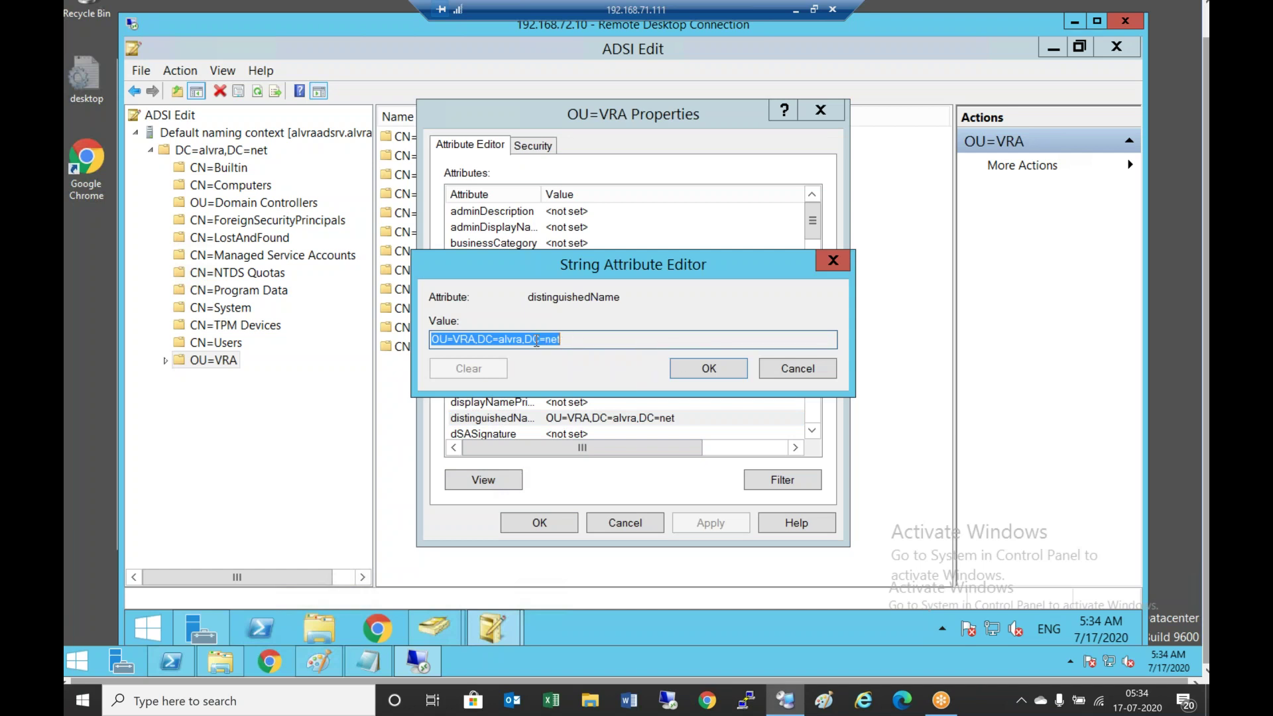
{"action": "right_click", "coordinate": [536, 339]}
{"action": "left_click", "coordinate": [586, 396]}
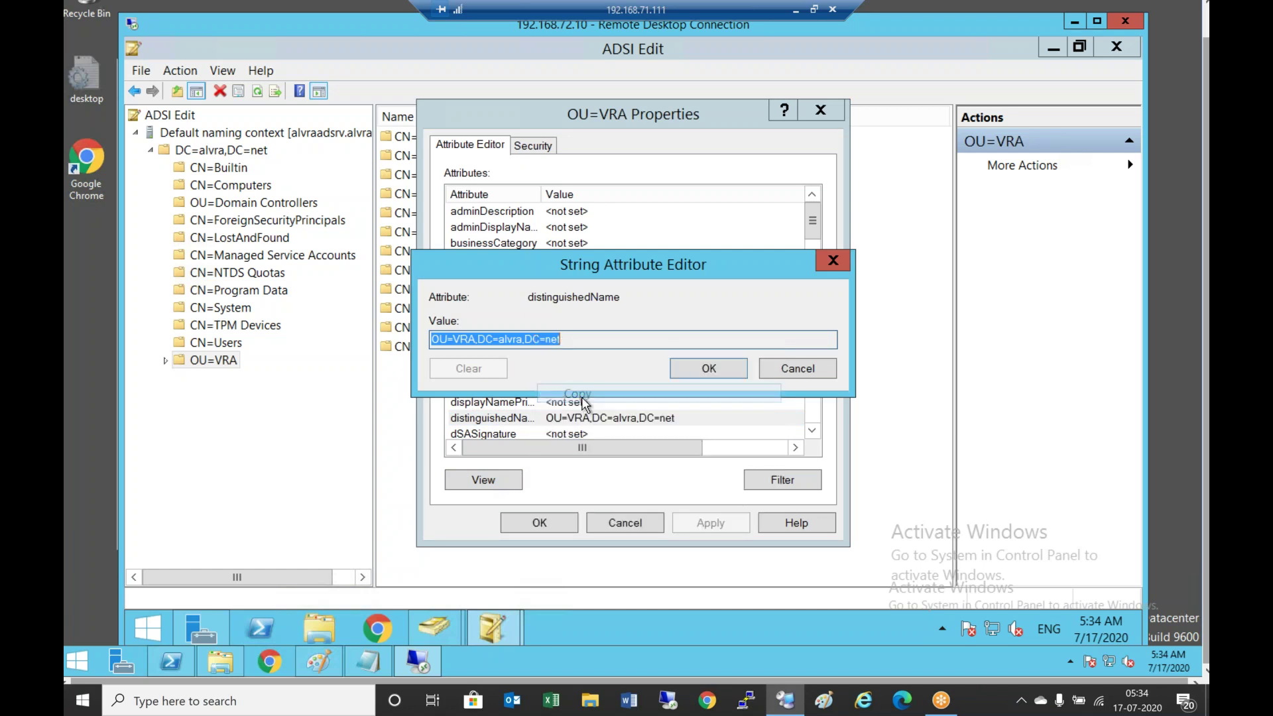
{"action": "left_click", "coordinate": [709, 368]}
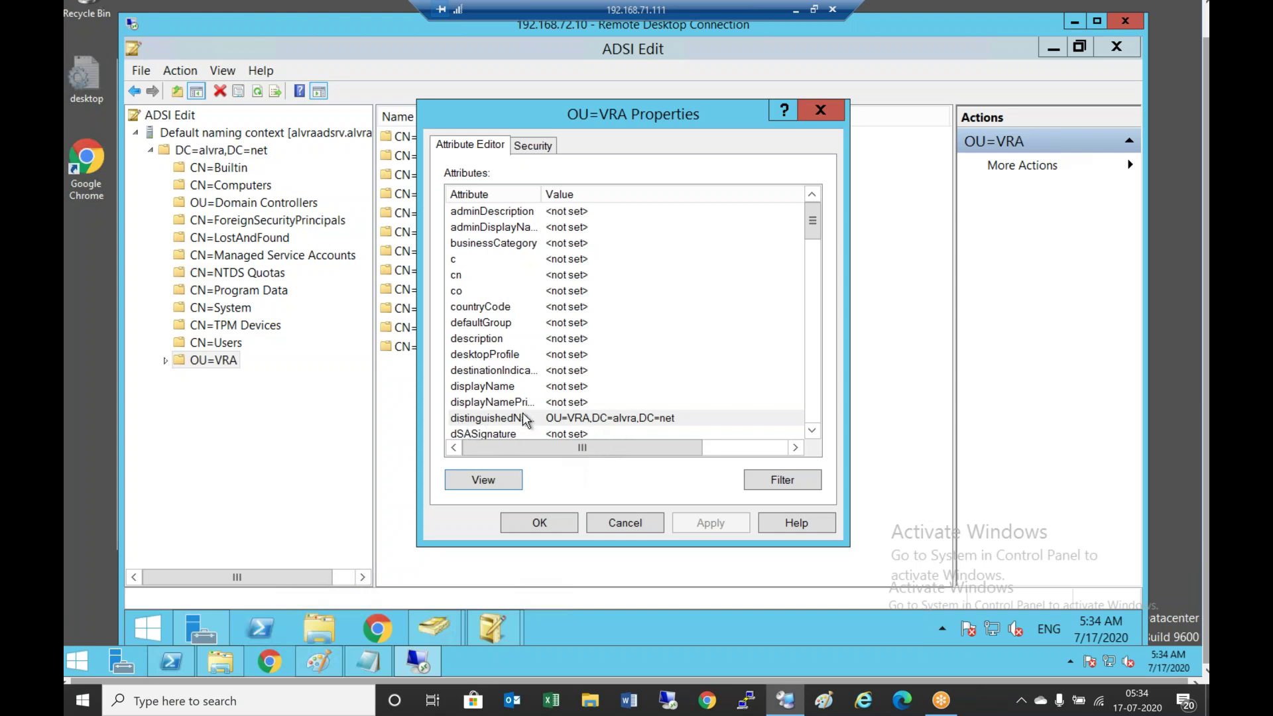
Record OU=VRA,DC=alvra,DC=net under item 5 and 192.168.72.10 under item 6 in Notepad
{"action": "left_click", "coordinate": [366, 663]}
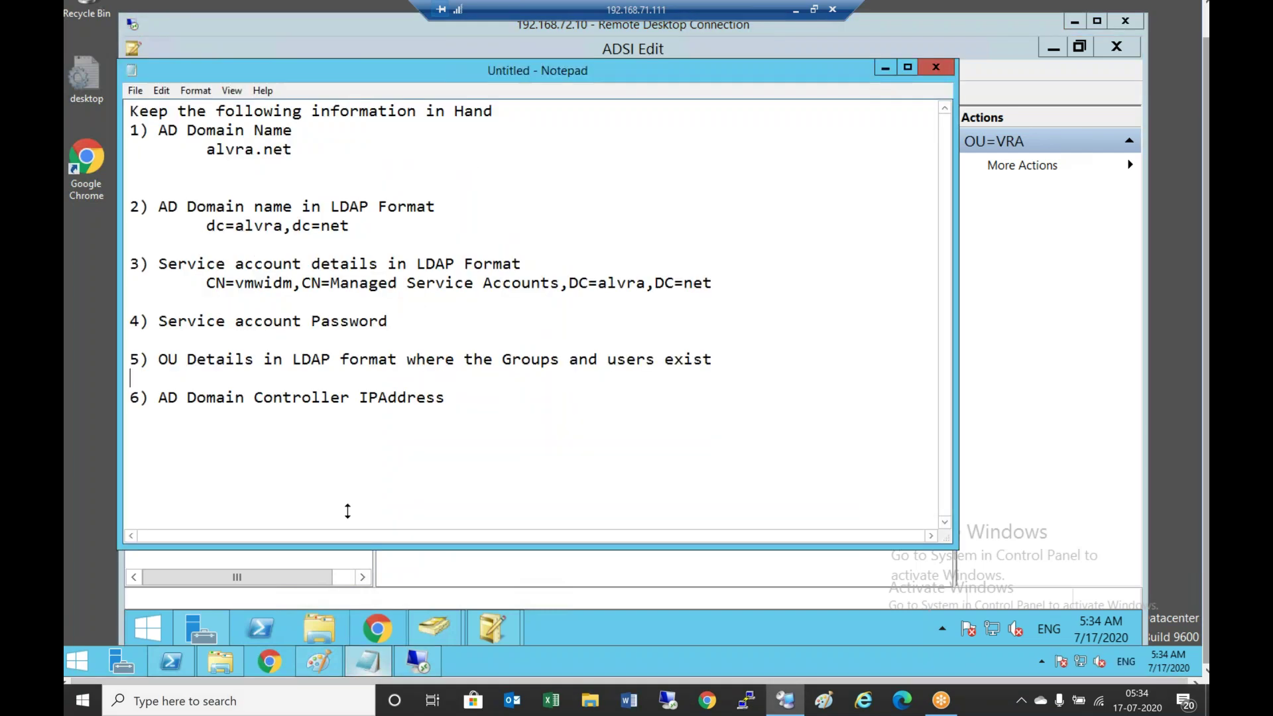
{"action": "key", "text": "Return"}
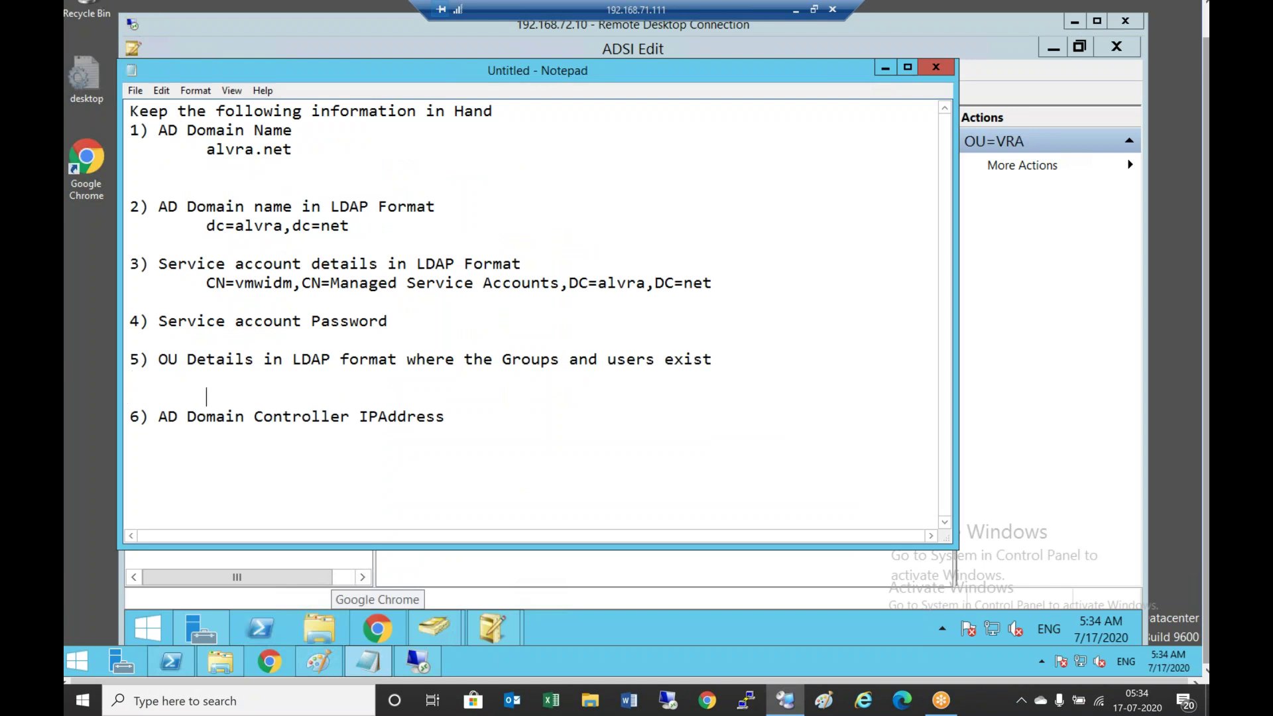
{"action": "key", "text": "ctrl+v"}
{"action": "key", "text": "Return"}
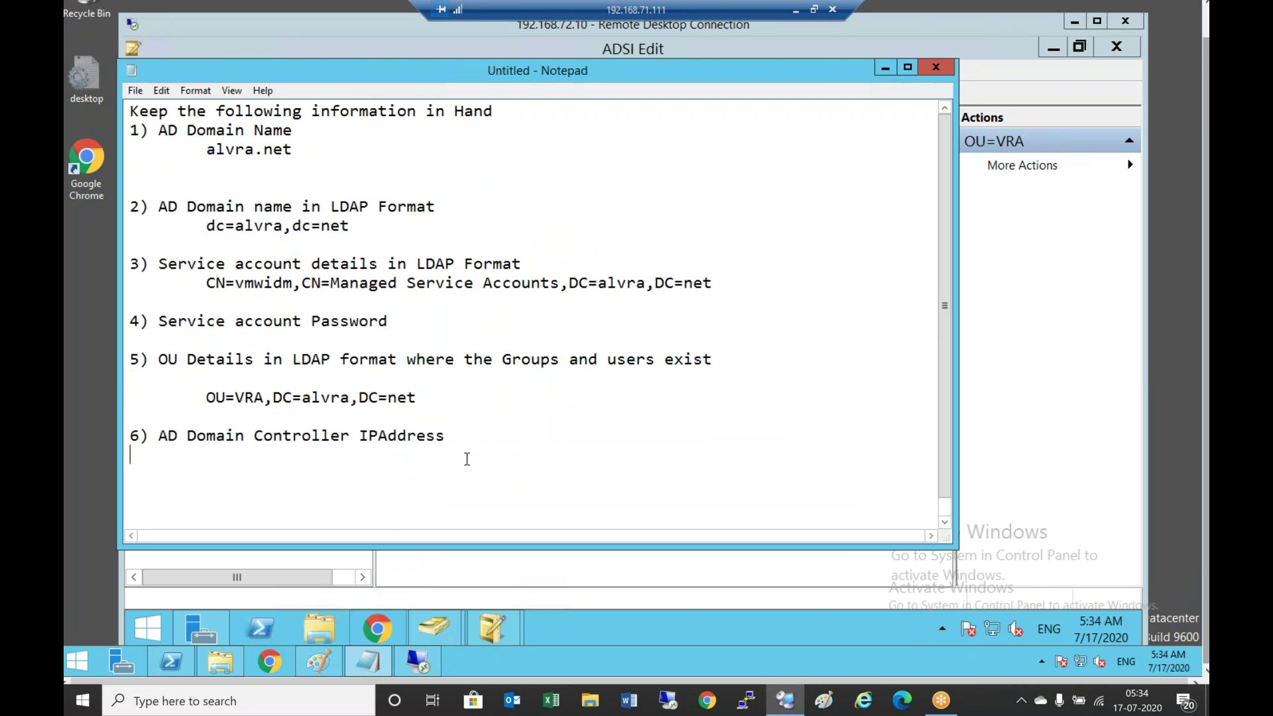
{"action": "key", "text": "Tab"}
{"action": "type", "text": "192.168.72.1"}
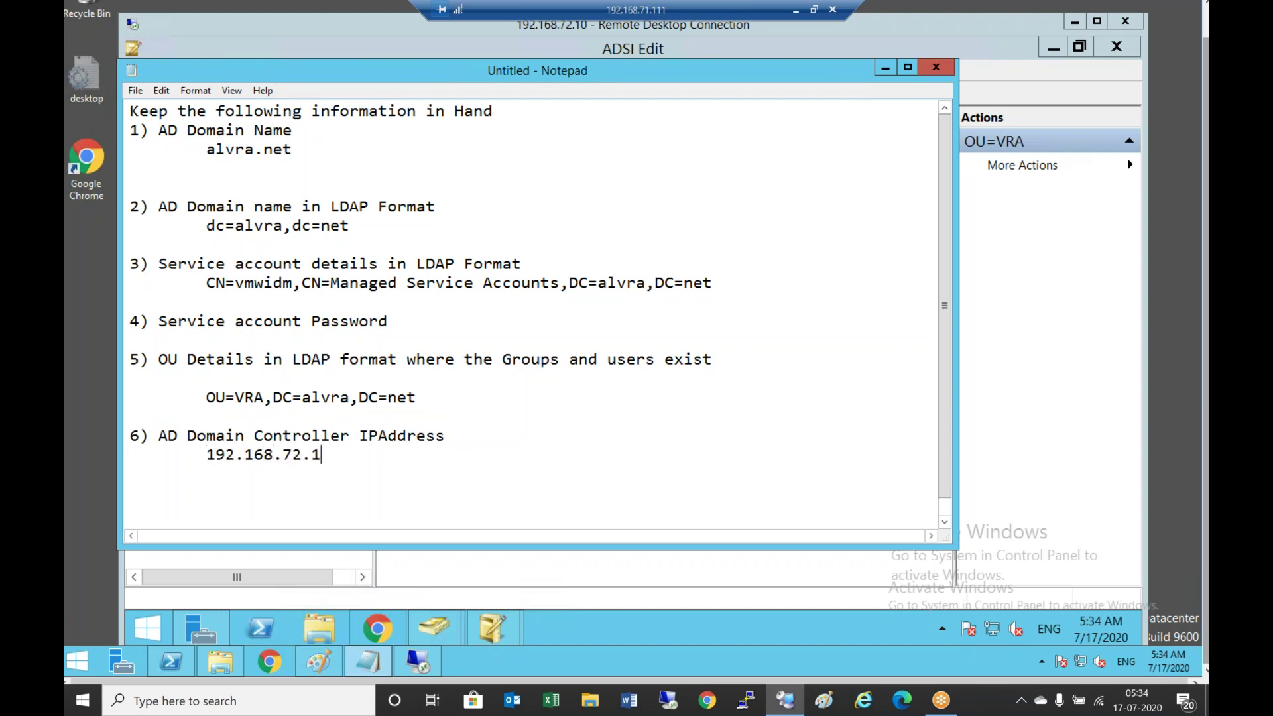
{"action": "type", "text": "0"}
{"action": "key", "text": "Return"}
{"action": "left_click", "coordinate": [885, 68]}
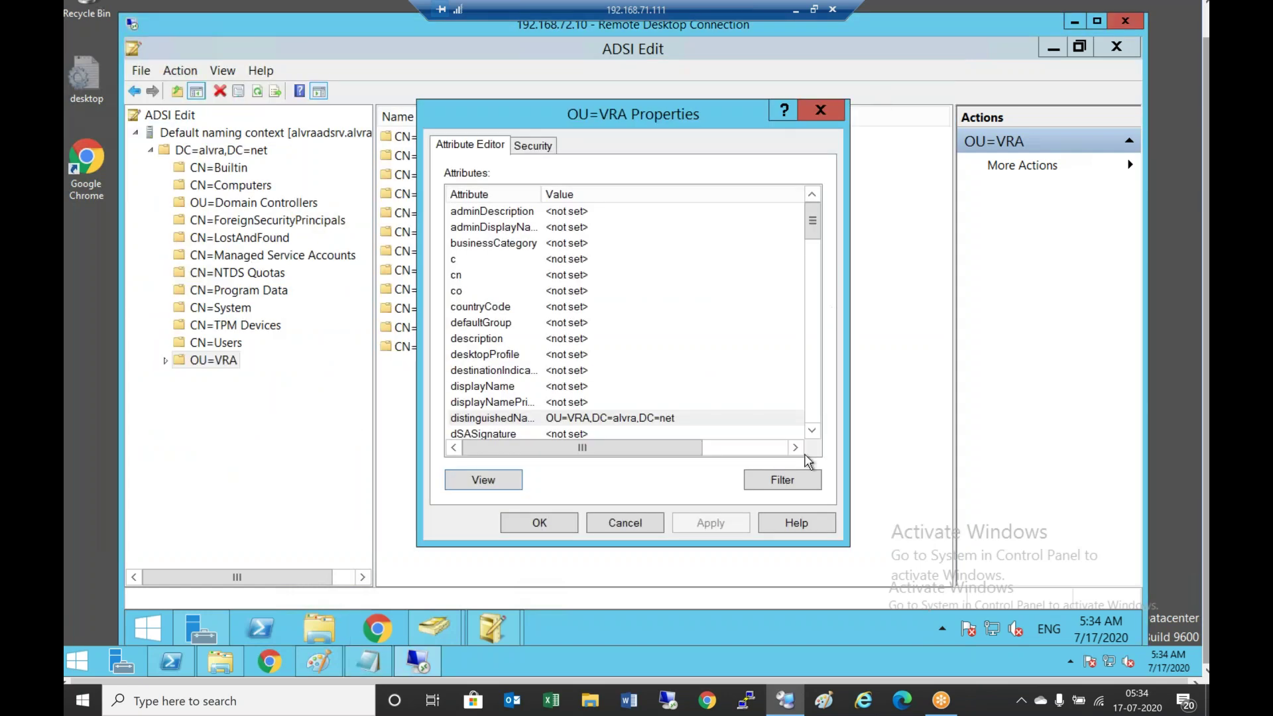
Cancel the OU=VRA properties, minimize ADSI Edit and the inner remote session, and show Notepad
{"action": "left_click", "coordinate": [624, 524]}
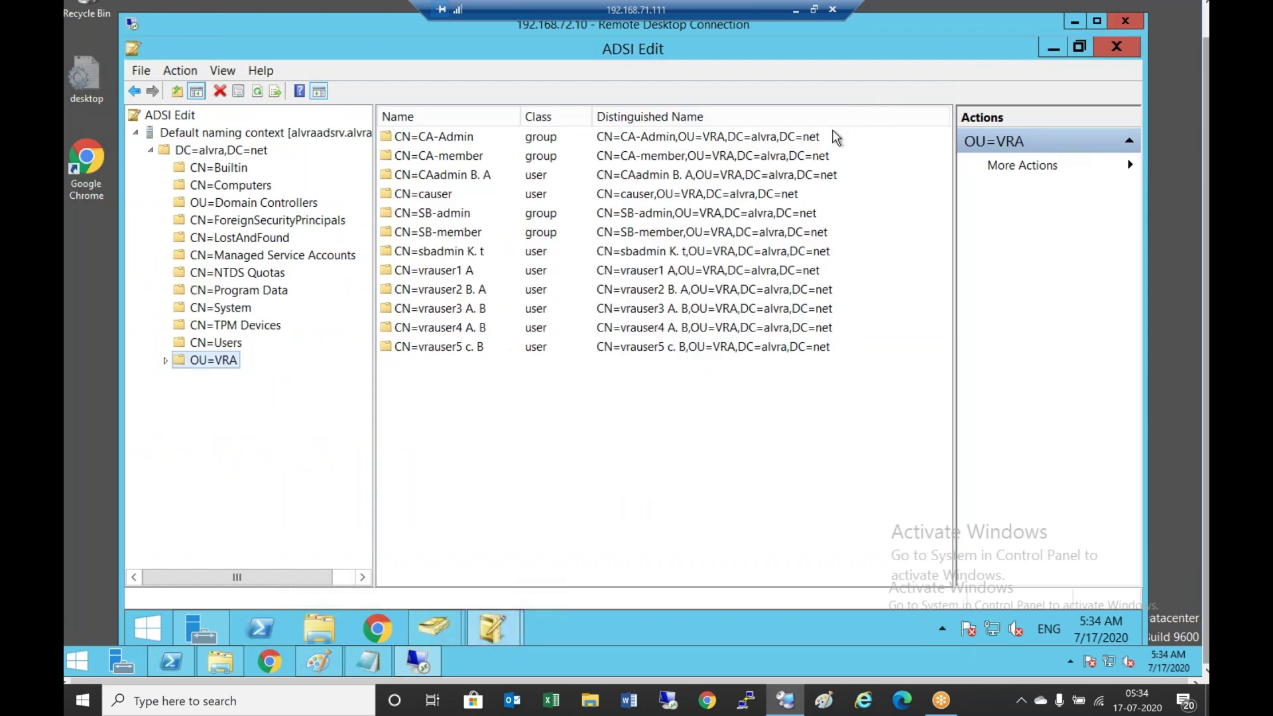
{"action": "double_click", "coordinate": [746, 53]}
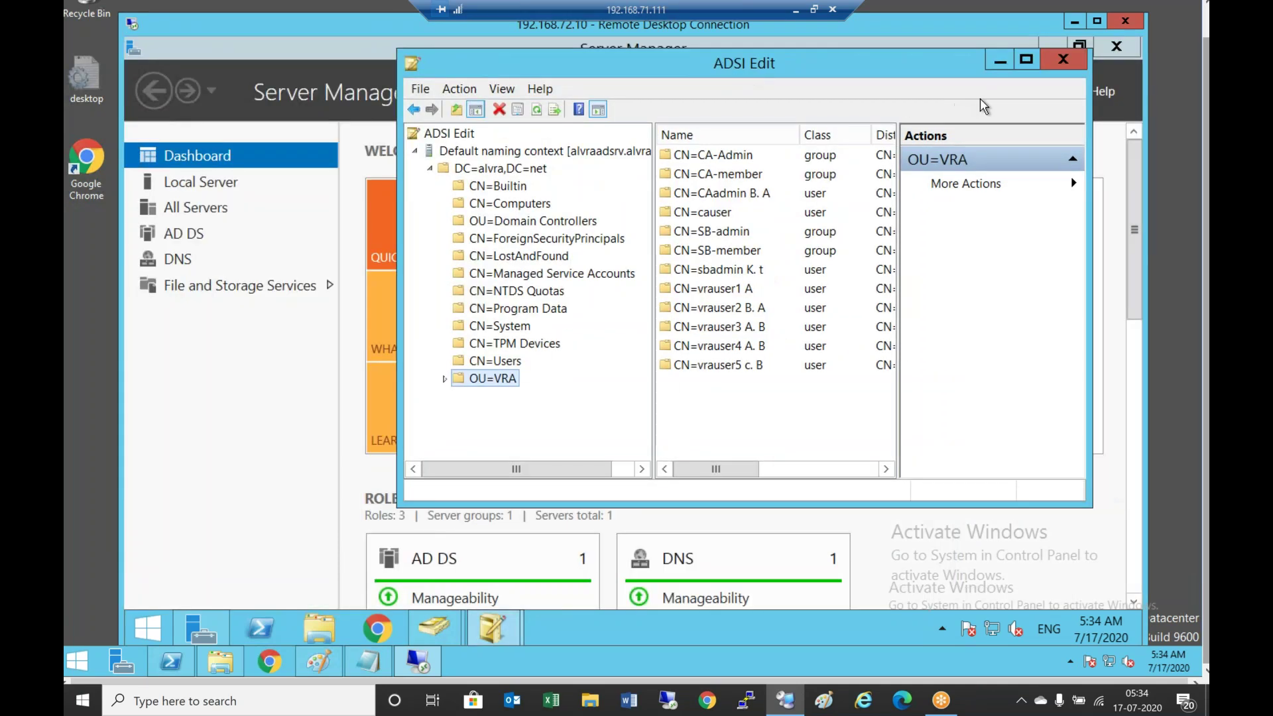
{"action": "left_click", "coordinate": [1000, 64]}
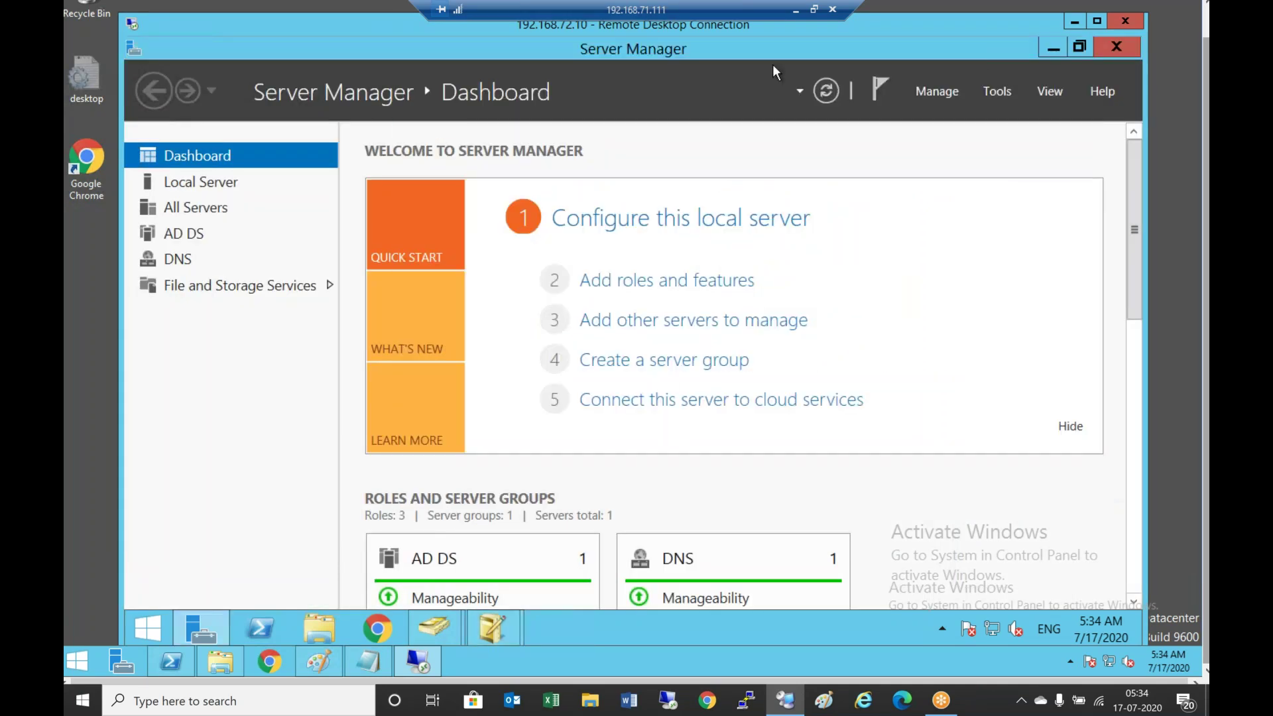
{"action": "right_click", "coordinate": [697, 49]}
{"action": "left_click_drag", "start_coordinate": [551, 34], "coordinate": [471, 44]}
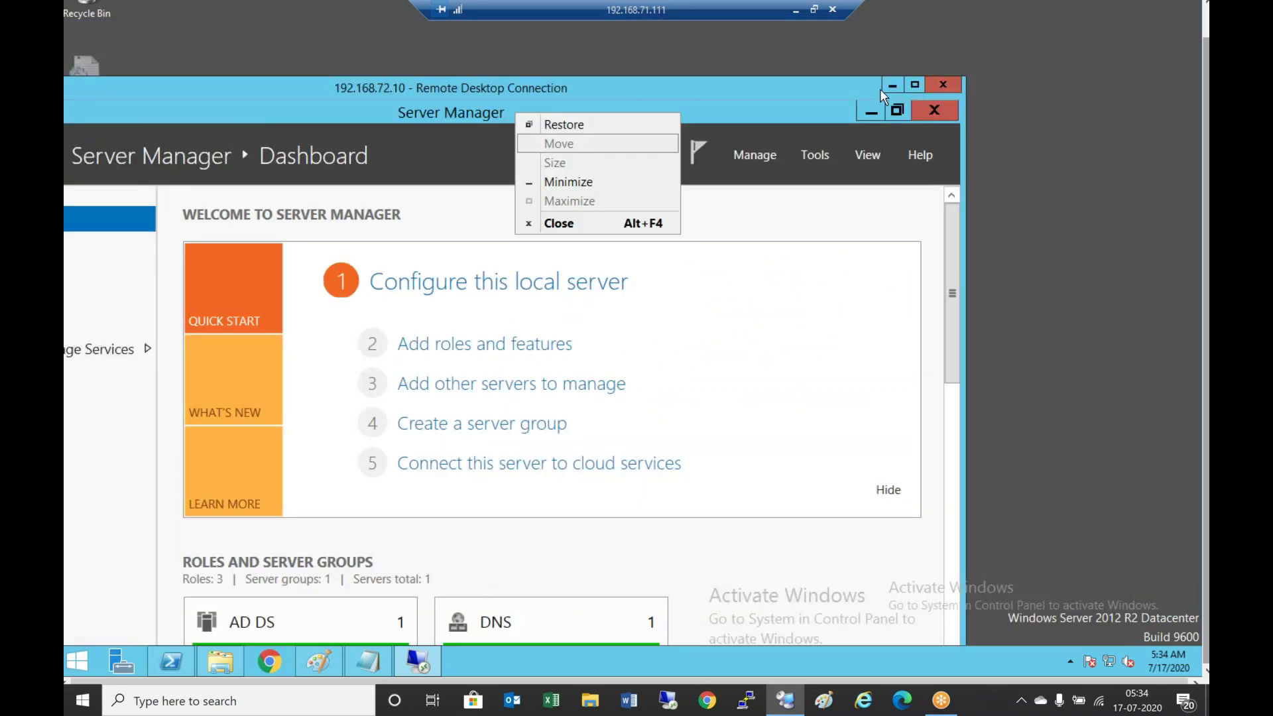
{"action": "left_click", "coordinate": [908, 21]}
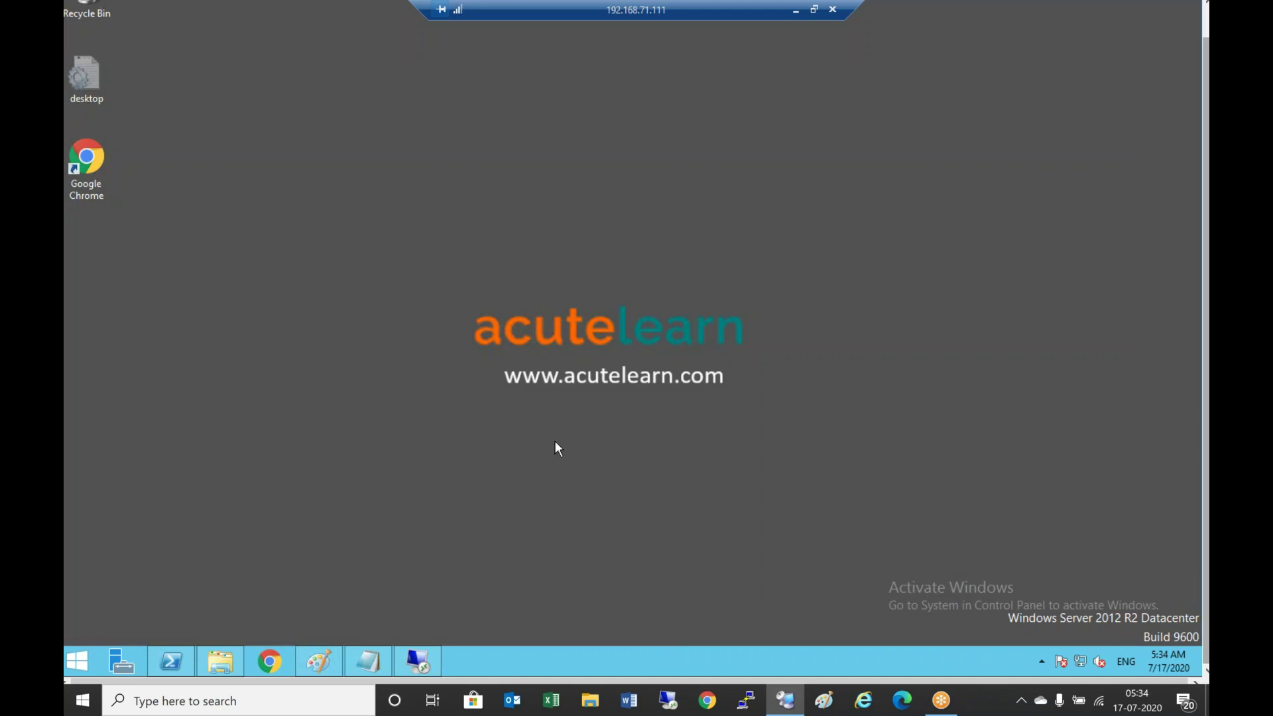
{"action": "left_click", "coordinate": [368, 661]}
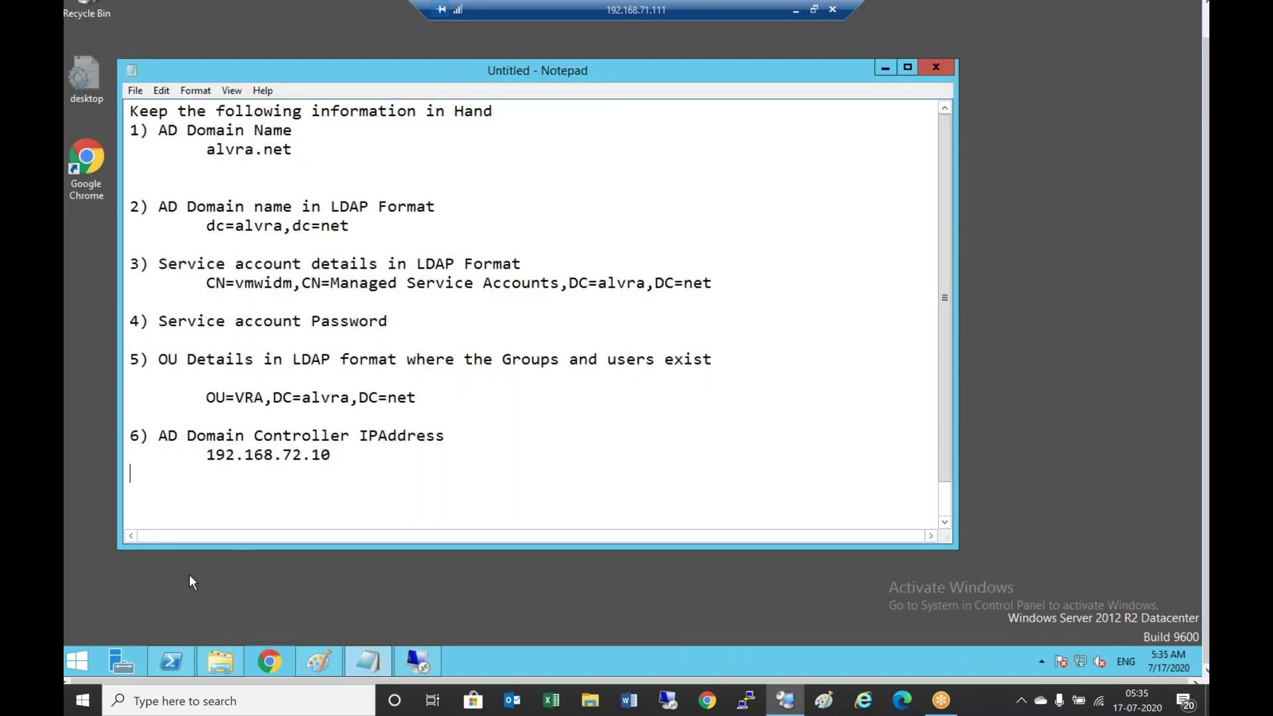
Head the checklist Step1: and add a Step2: section reading '1) Login to VRA IDentity Manager'
{"action": "key", "text": "Return"}
{"action": "type", "text": "Step2: "}
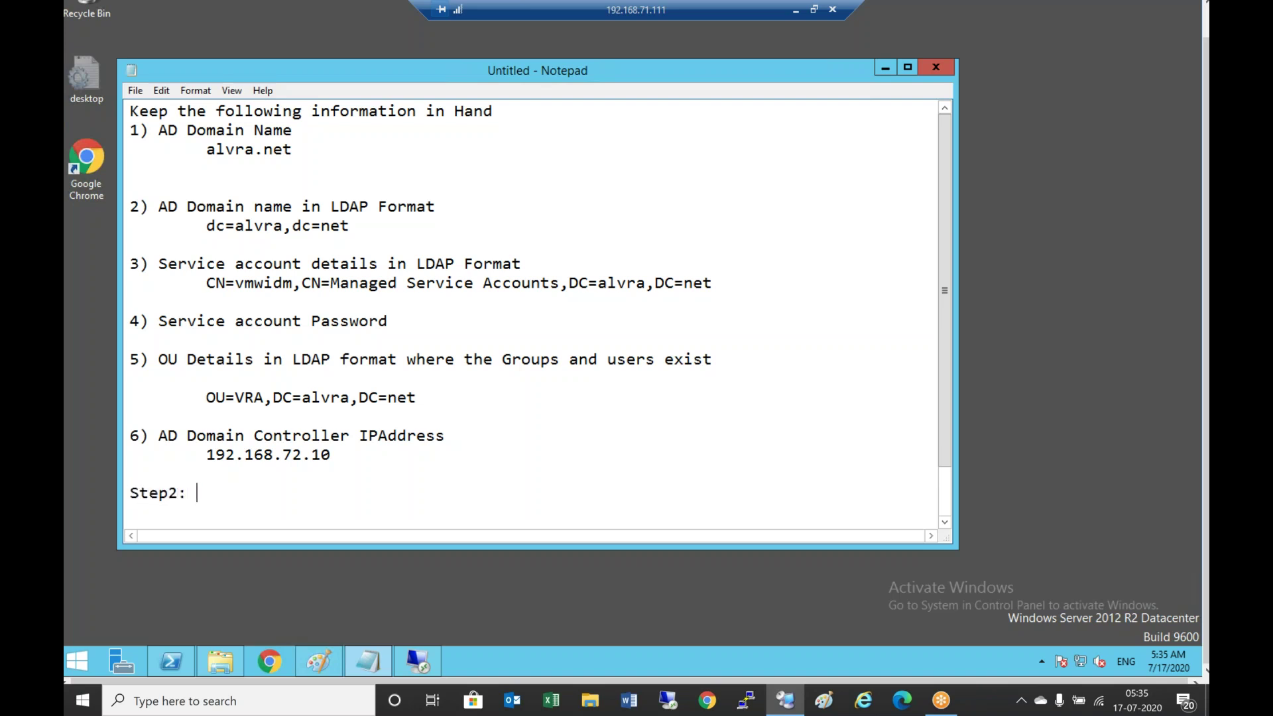
{"action": "type", "text": "Step1:"}
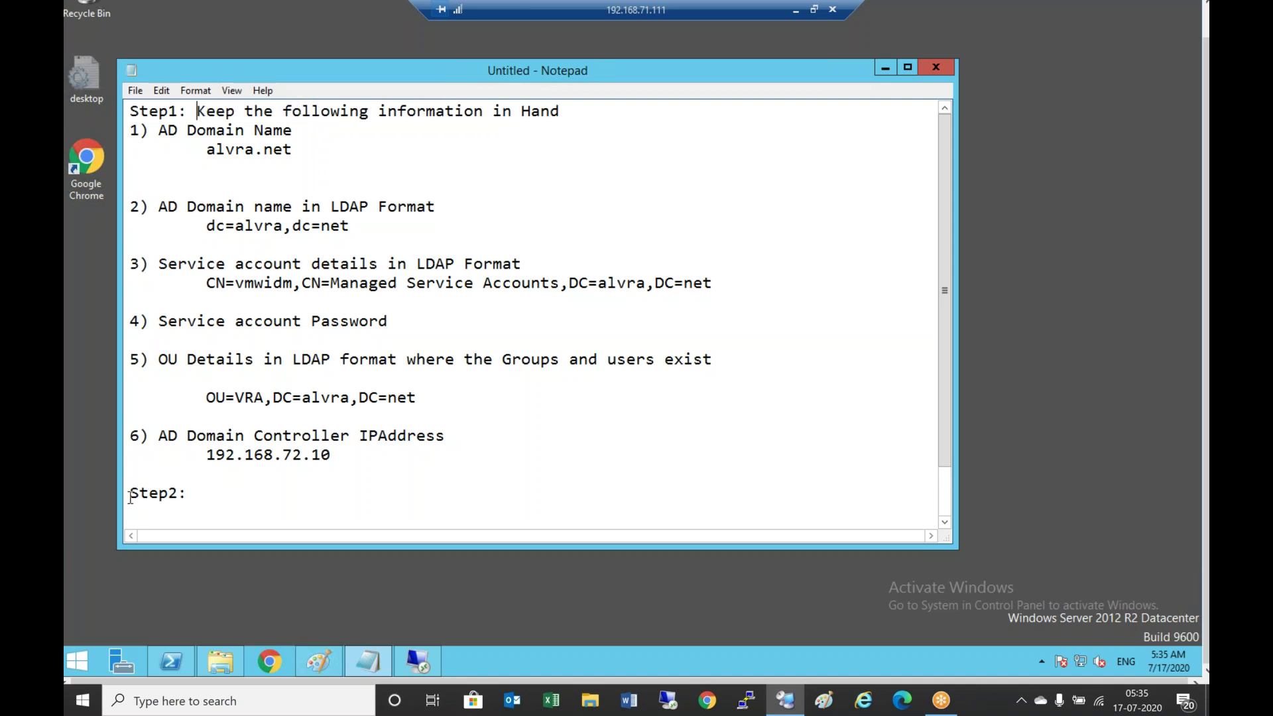
{"action": "left_click", "coordinate": [218, 514]}
{"action": "key", "text": "Return"}
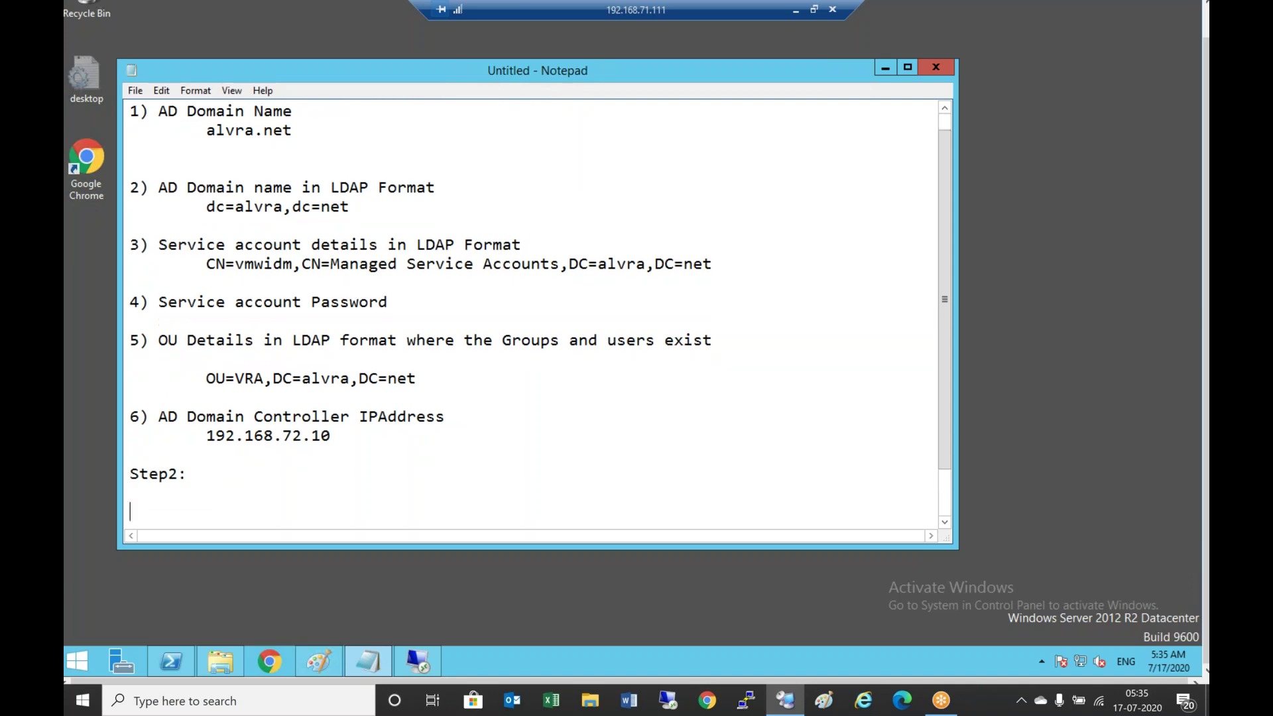
{"action": "key", "text": "BackSpace"}
{"action": "type", "text": "1) Logint o"}
{"action": "key", "text": "BackSpace"}
{"action": "key", "text": "BackSpace"}
{"action": "key", "text": "BackSpace"}
{"action": "type", "text": "to a"}
{"action": "key", "text": "BackSpace"}
{"action": "type", "text": "VRA ID"}
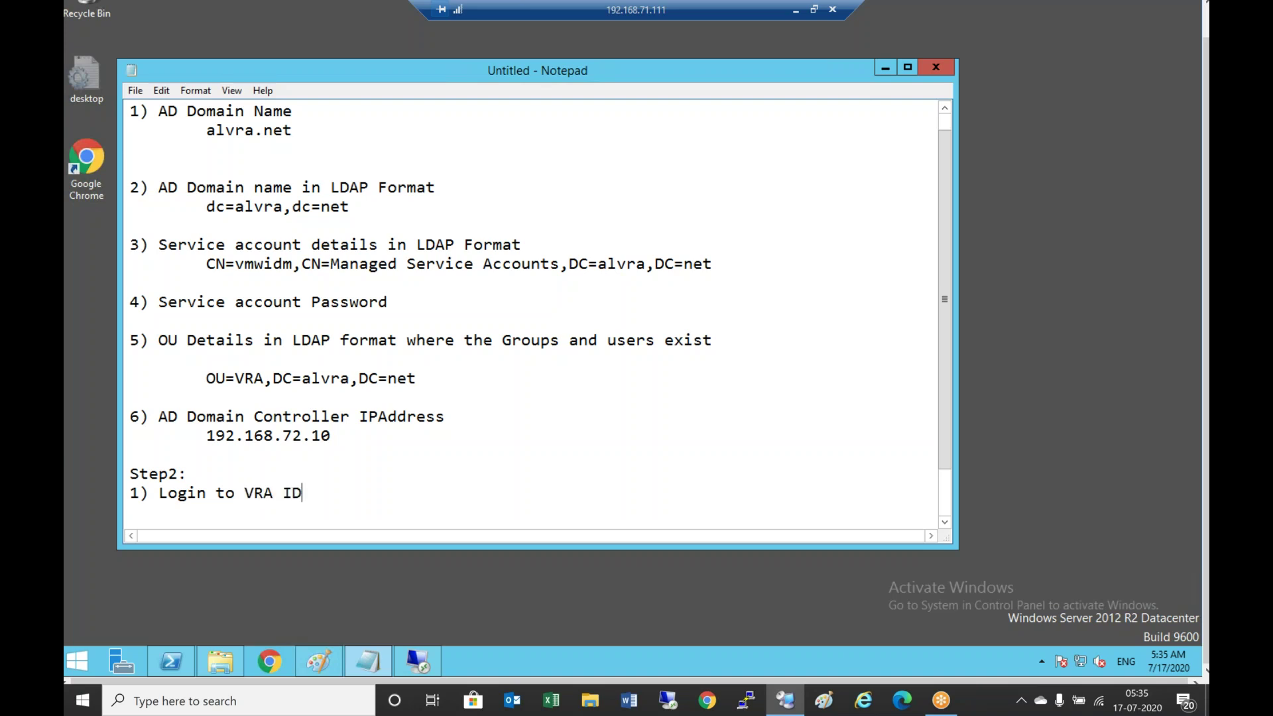
{"action": "type", "text": "entity Manager"}
{"action": "key", "text": "Return"}
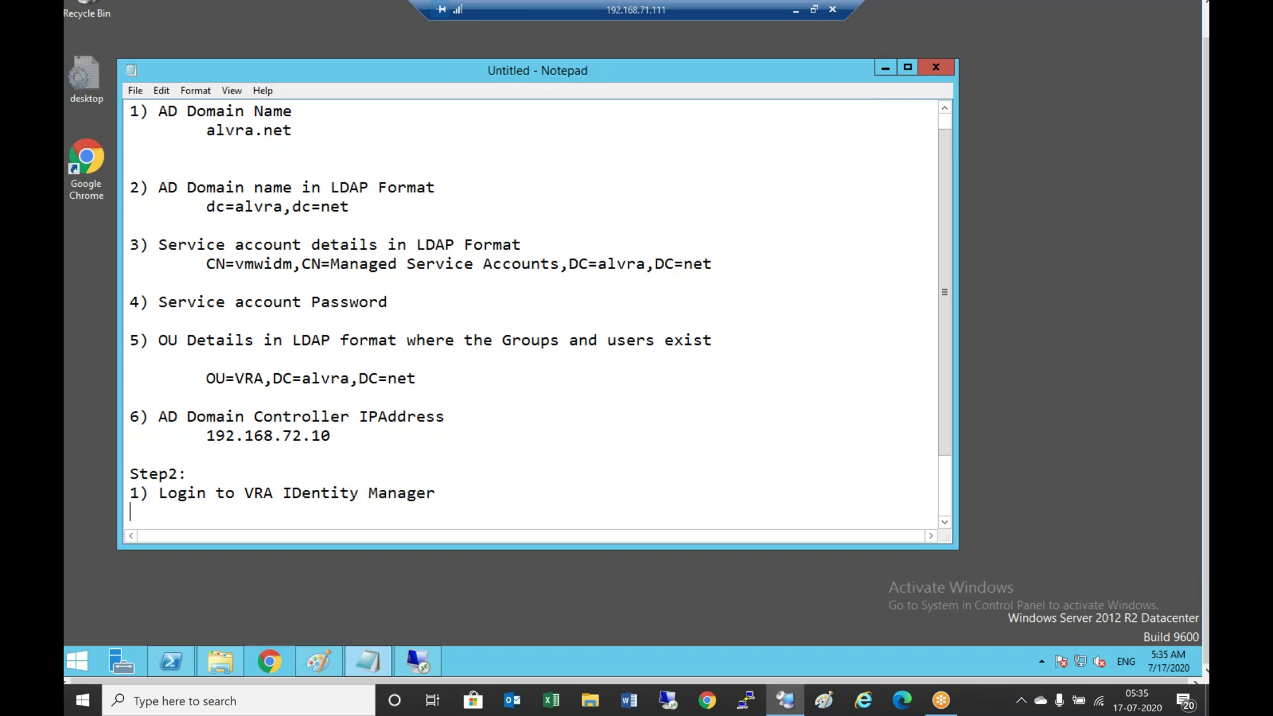
{"action": "left_click", "coordinate": [280, 663]}
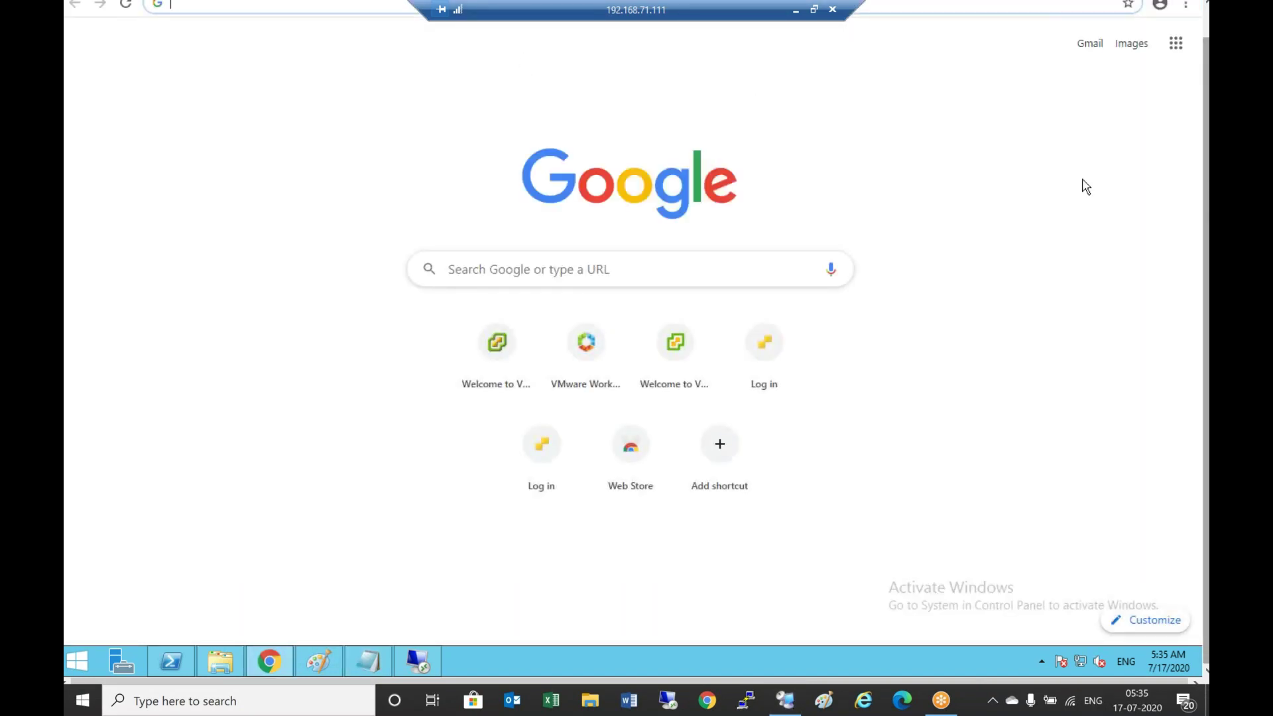
Load the Identity Manager login page at vmwidm.alvra.net via the vmw address autocompletion
{"action": "left_click_drag", "start_coordinate": [1205, 187], "coordinate": [1200, 88]}
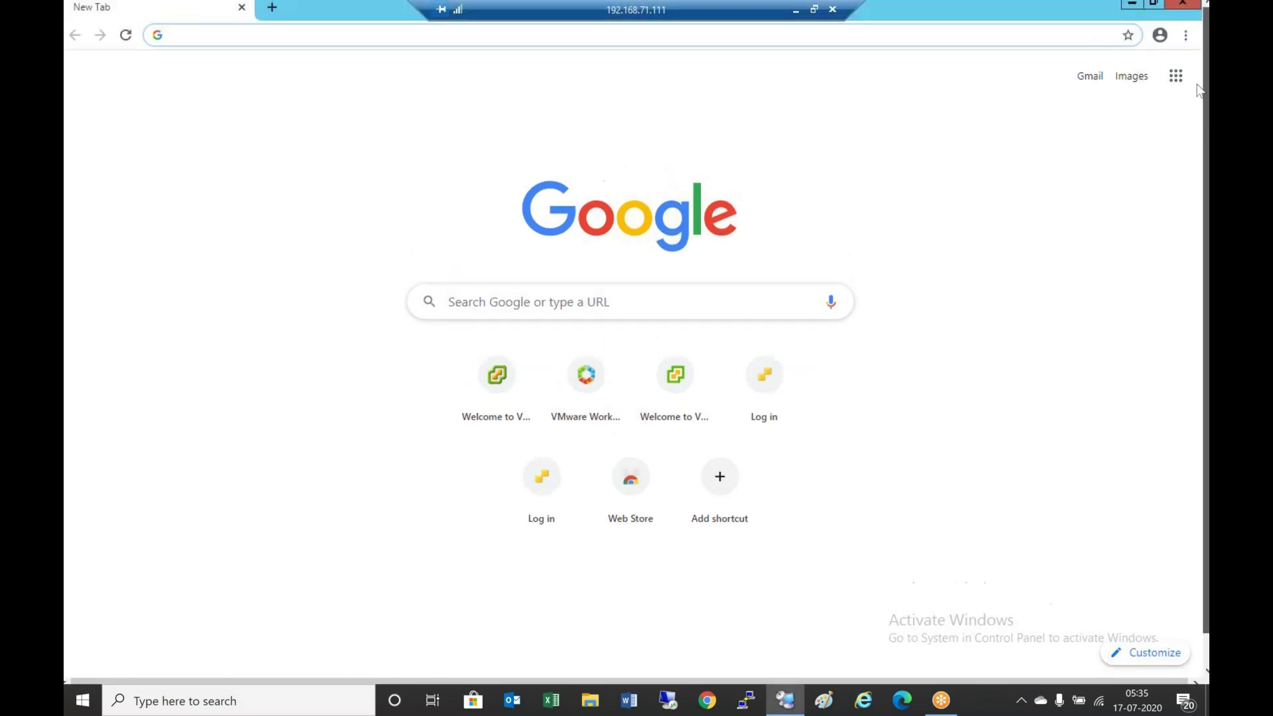
{"action": "left_click", "coordinate": [341, 34]}
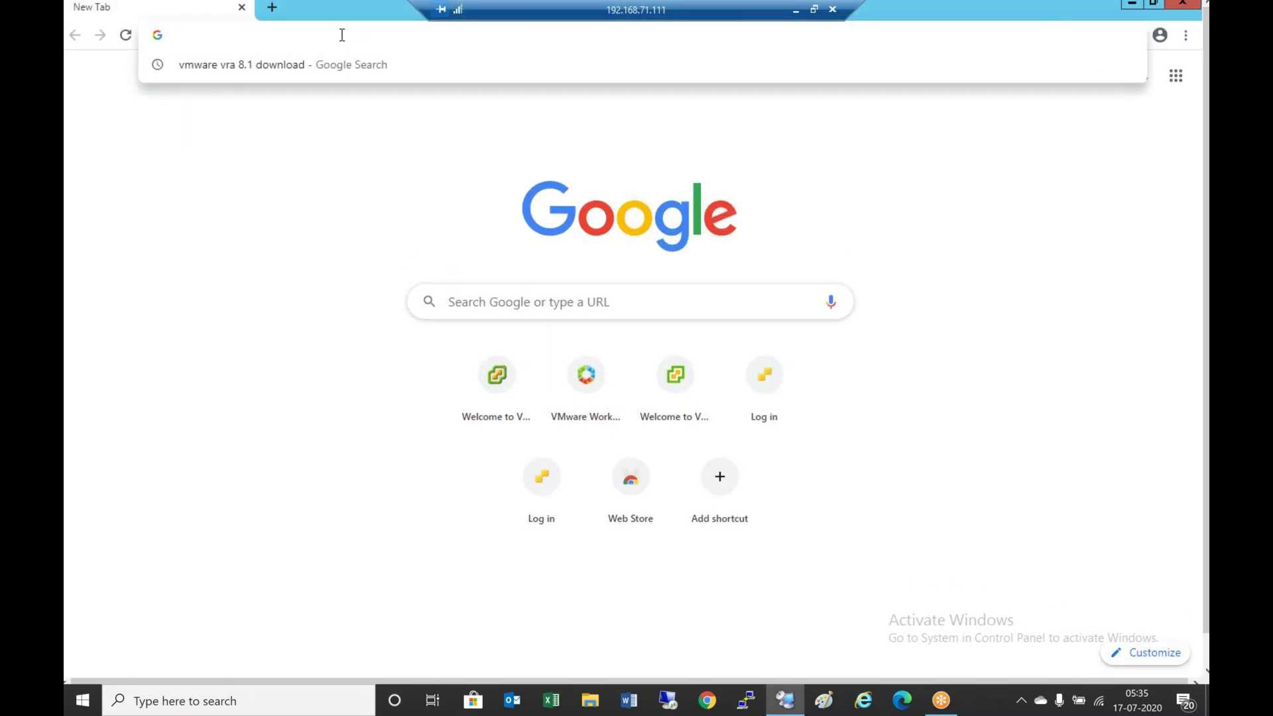
{"action": "type", "text": "https"}
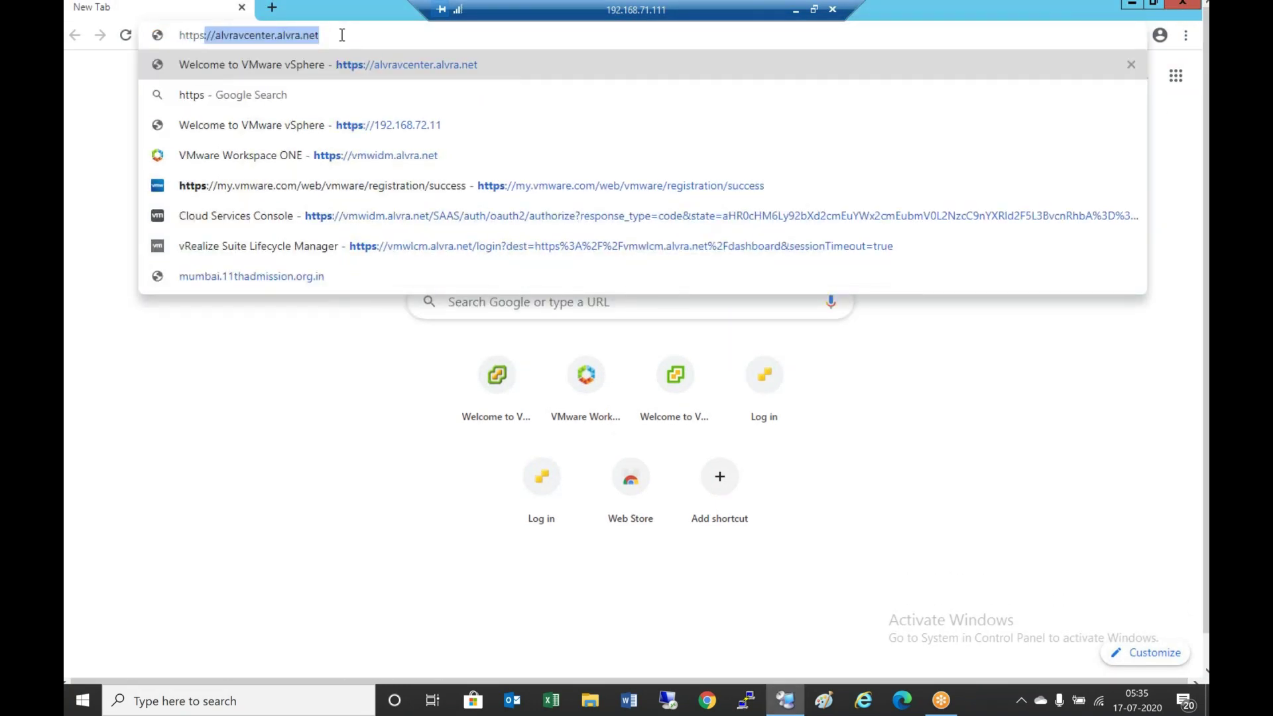
{"action": "type", "text": "://avm"}
{"action": "key", "text": "BackSpace"}
{"action": "key", "text": "BackSpace"}
{"action": "key", "text": "BackSpace"}
{"action": "key", "text": "BackSpace"}
{"action": "type", "text": "/v"}
{"action": "key", "text": "BackSpace"}
{"action": "key", "text": "BackSpace"}
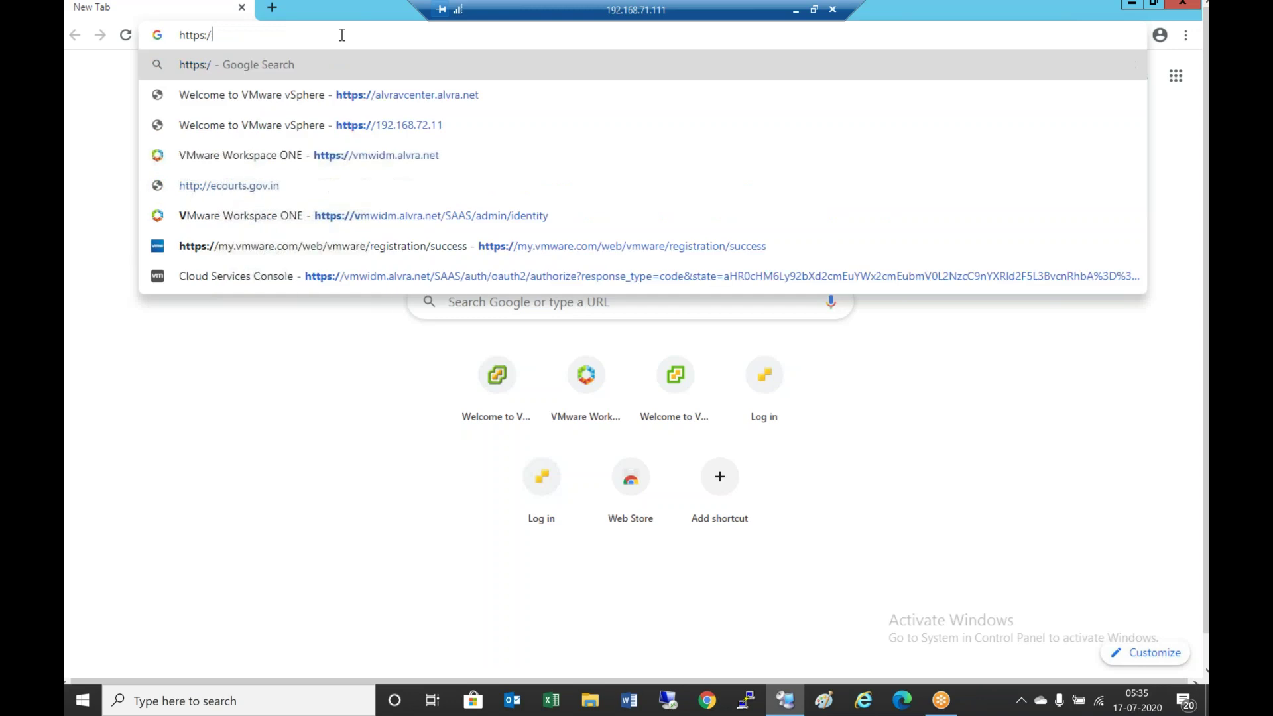
{"action": "type", "text": "vmwidm.alvra.net"}
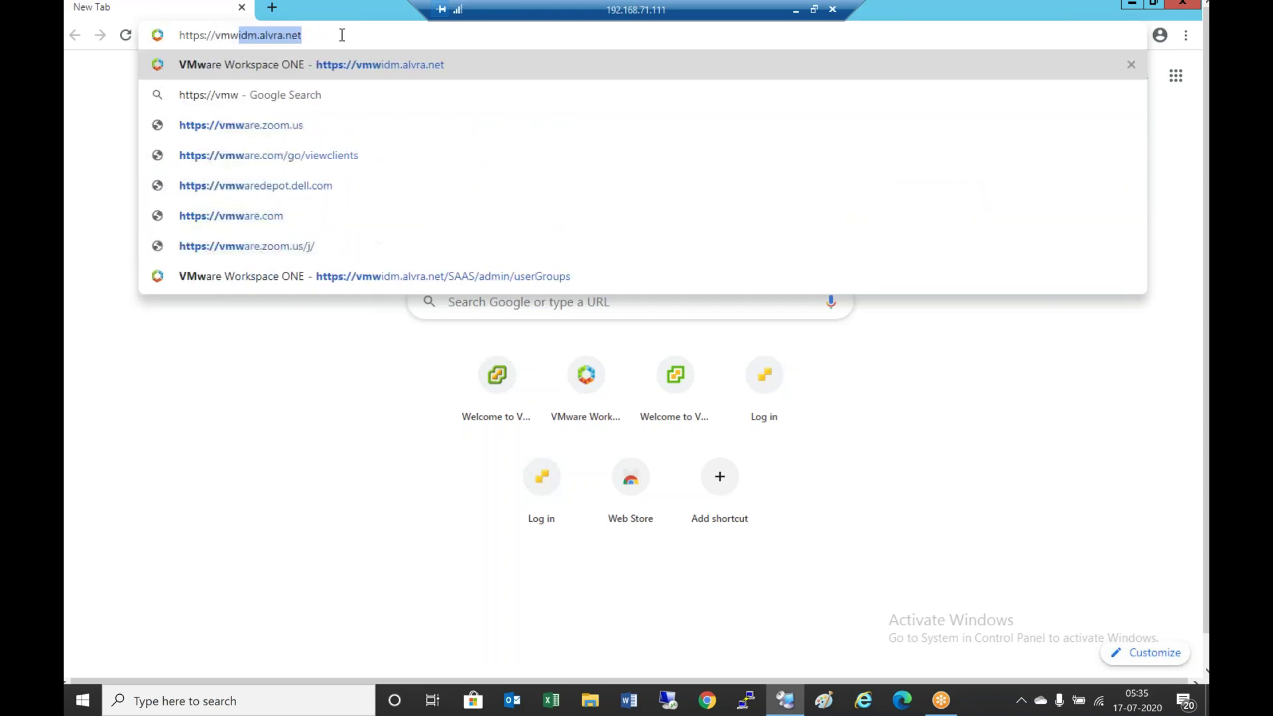
{"action": "key", "text": "Return"}
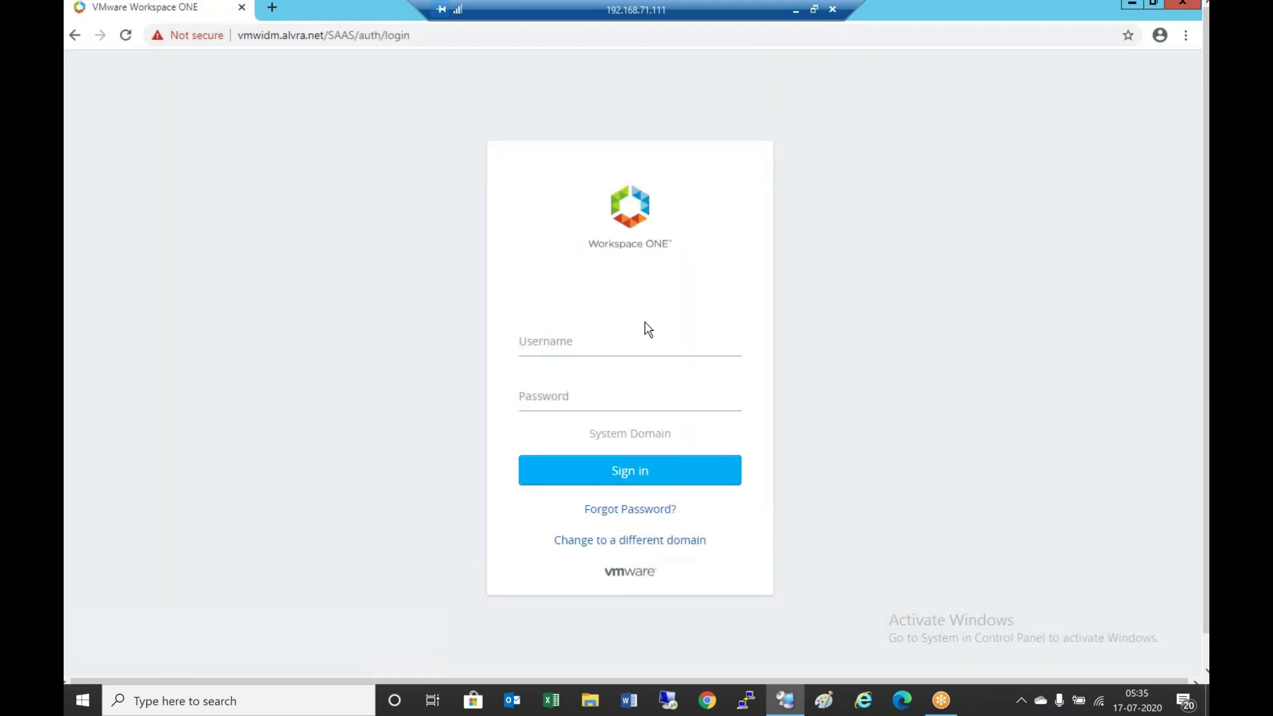
Sign in as administrator, sign out after the Request Failed error, and close Chrome
{"action": "left_click", "coordinate": [571, 341]}
{"action": "type", "text": "administrator"}
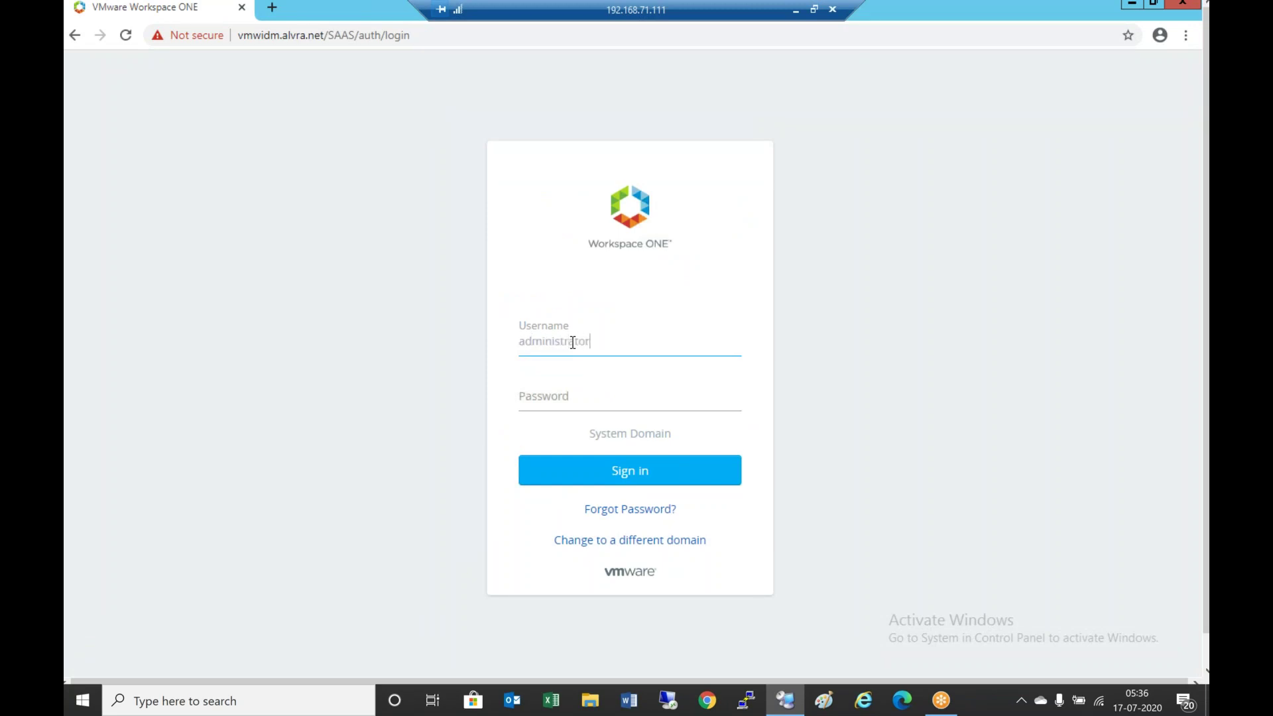
{"action": "key", "text": "Tab"}
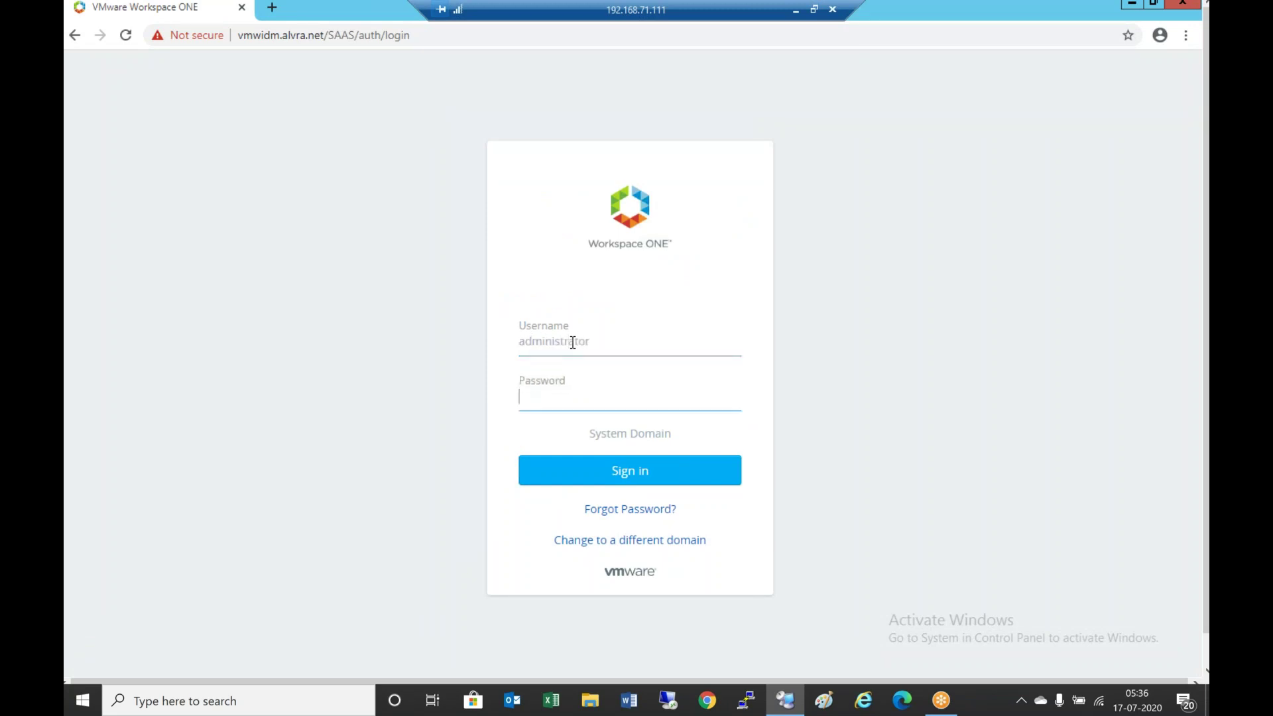
{"action": "type", "text": "••••••••••"}
{"action": "left_click", "coordinate": [651, 472]}
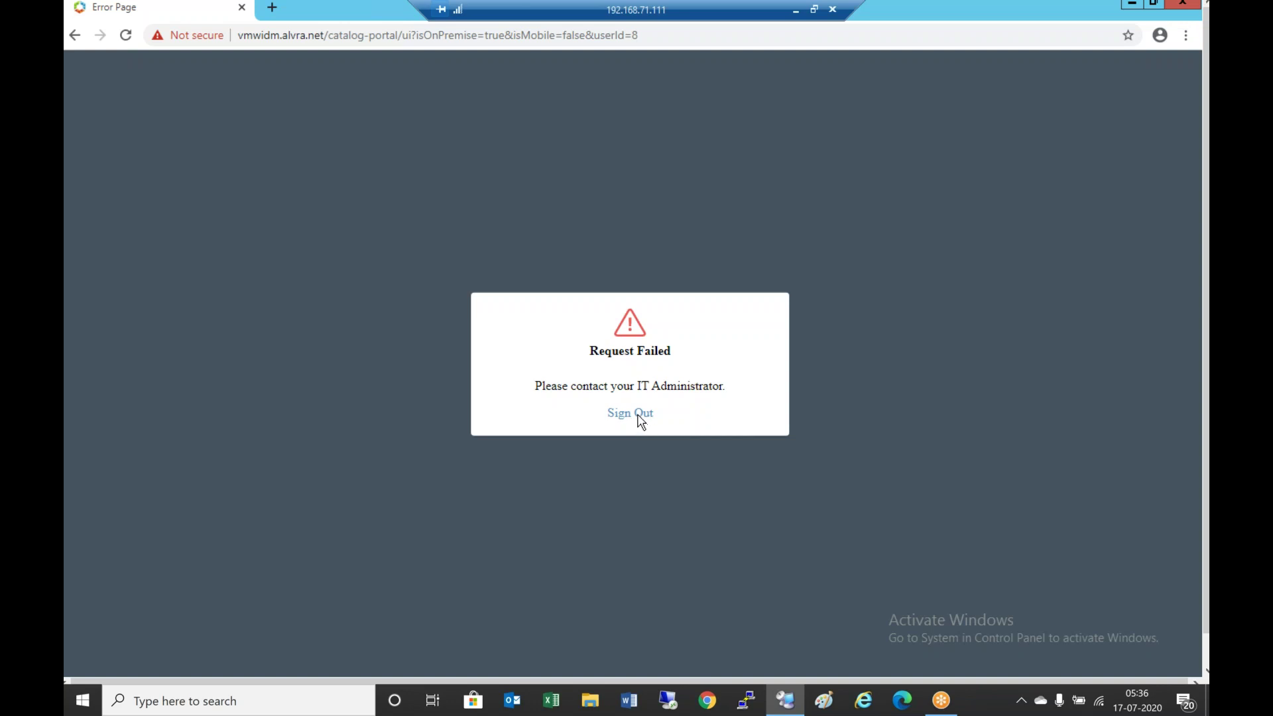
{"action": "left_click", "coordinate": [617, 418]}
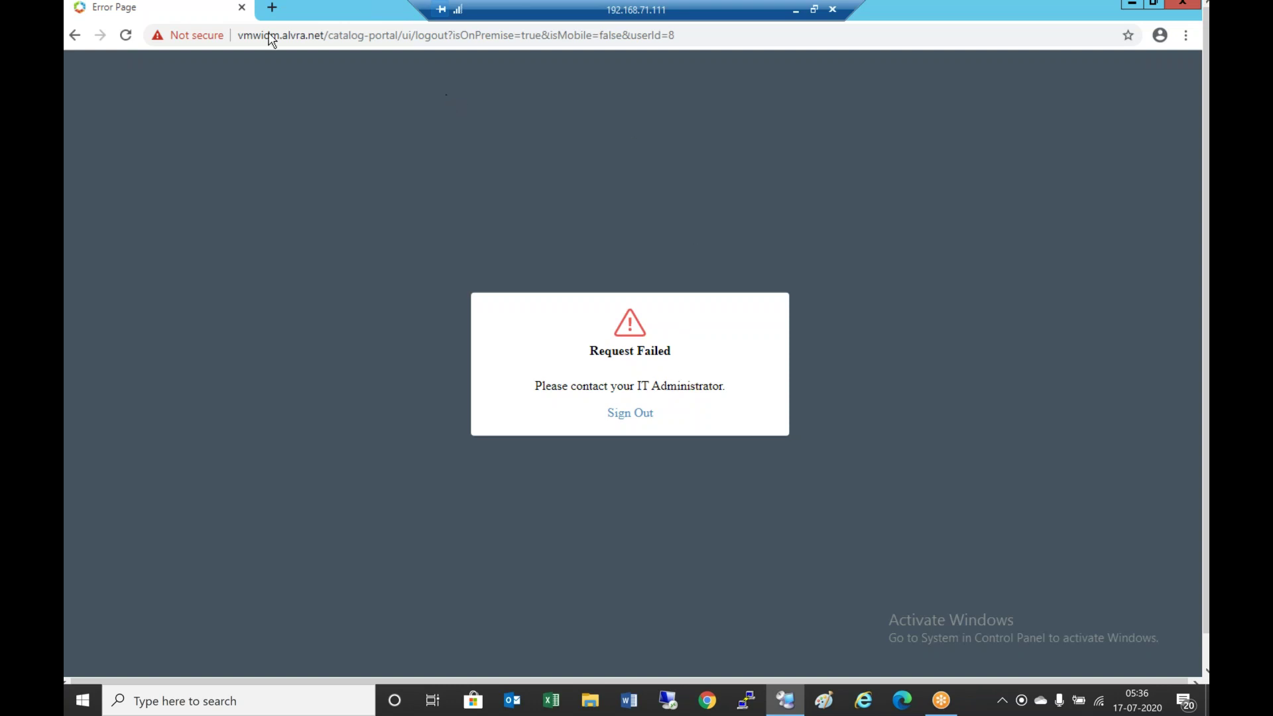
{"action": "left_click", "coordinate": [241, 8]}
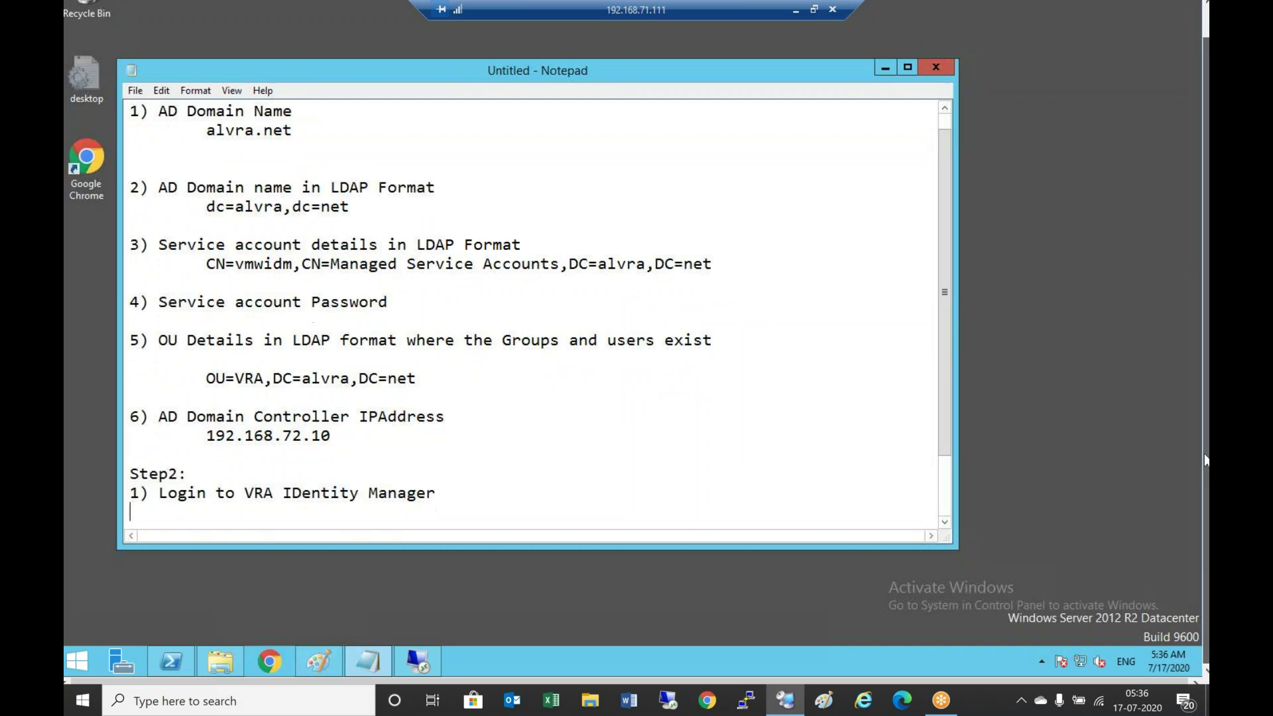
Relaunch Chrome and open the Workspace ONE login page at vmwidm.alvra.net
{"action": "left_click", "coordinate": [288, 662]}
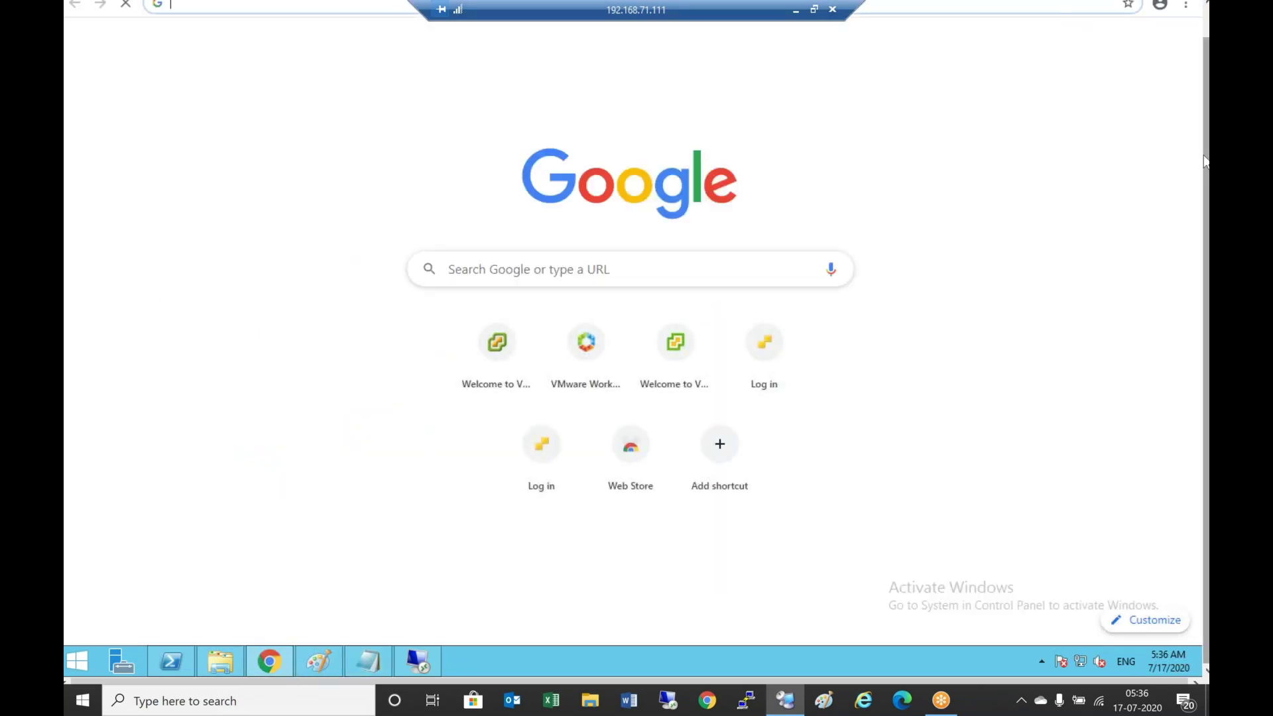
{"action": "left_click", "coordinate": [392, 29]}
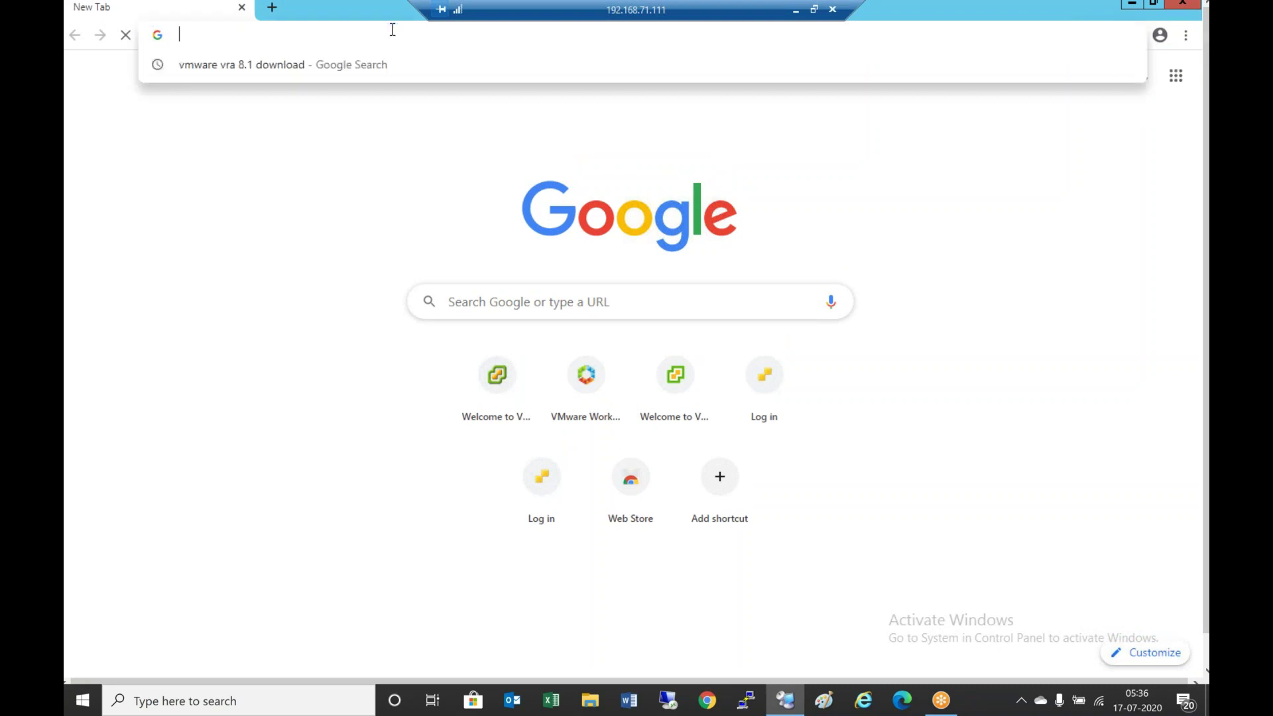
{"action": "type", "text": "ht"}
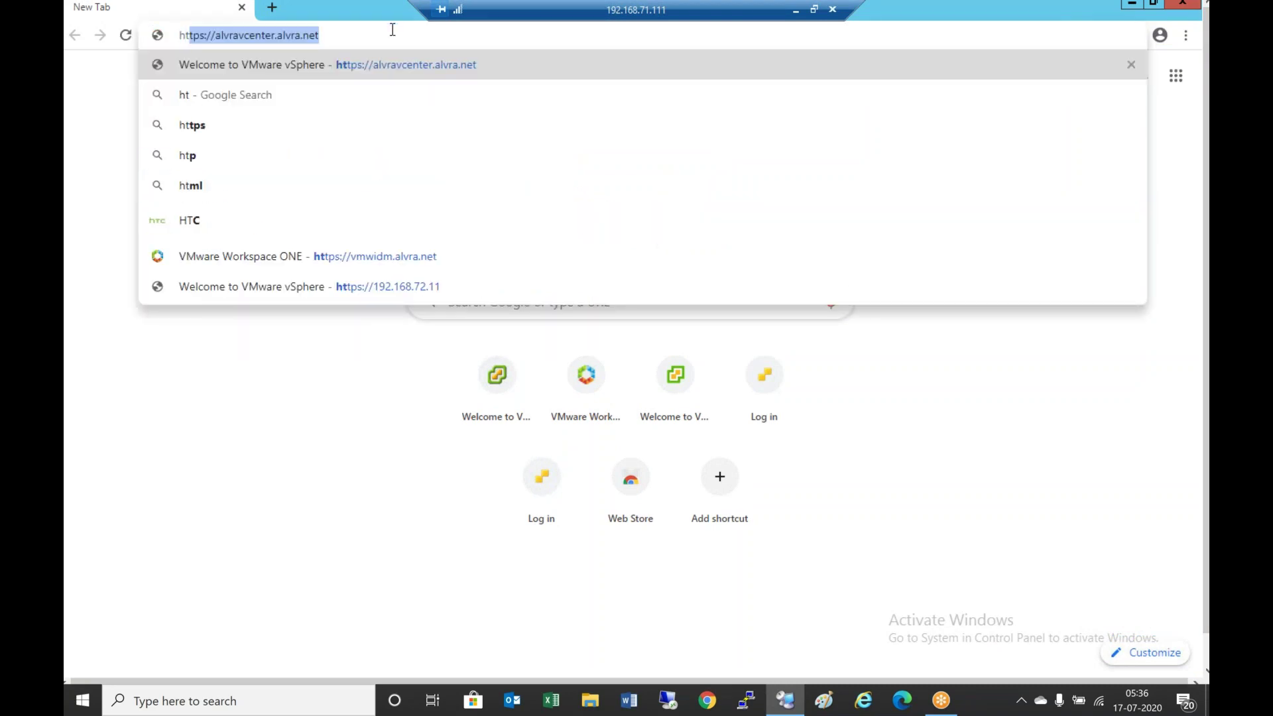
{"action": "type", "text": "tps://vmw"}
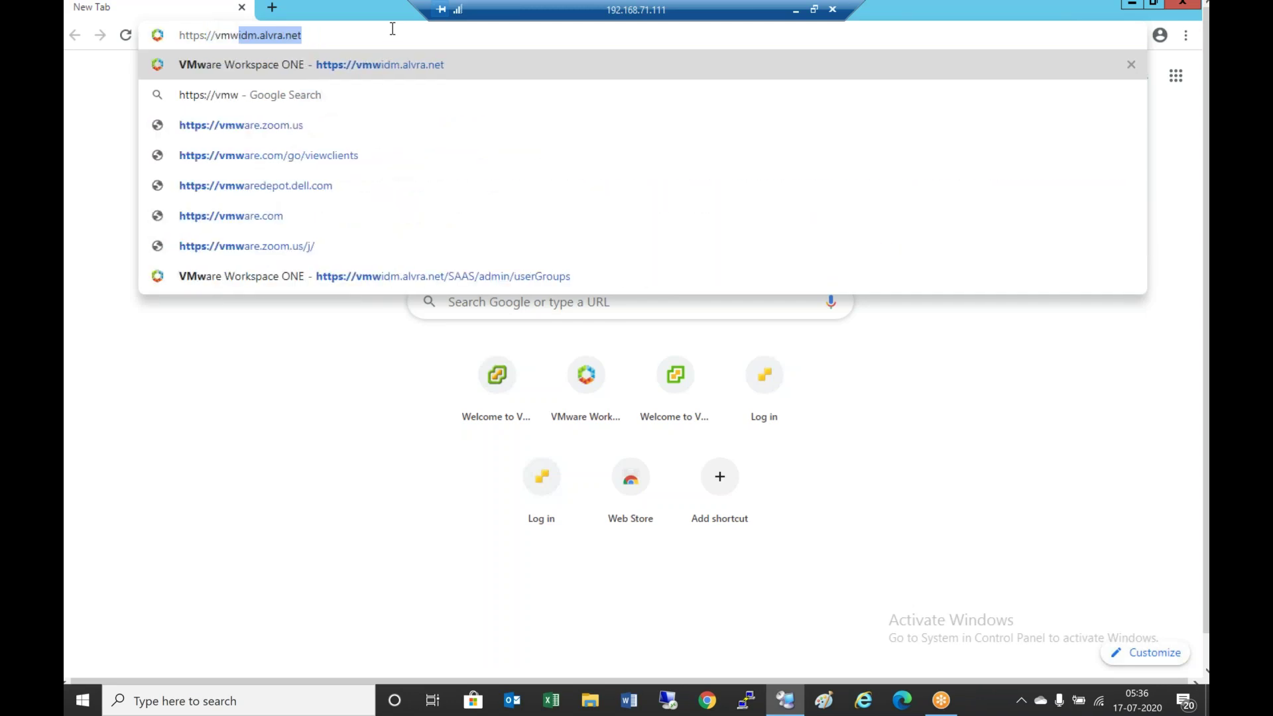
{"action": "left_click", "coordinate": [419, 66]}
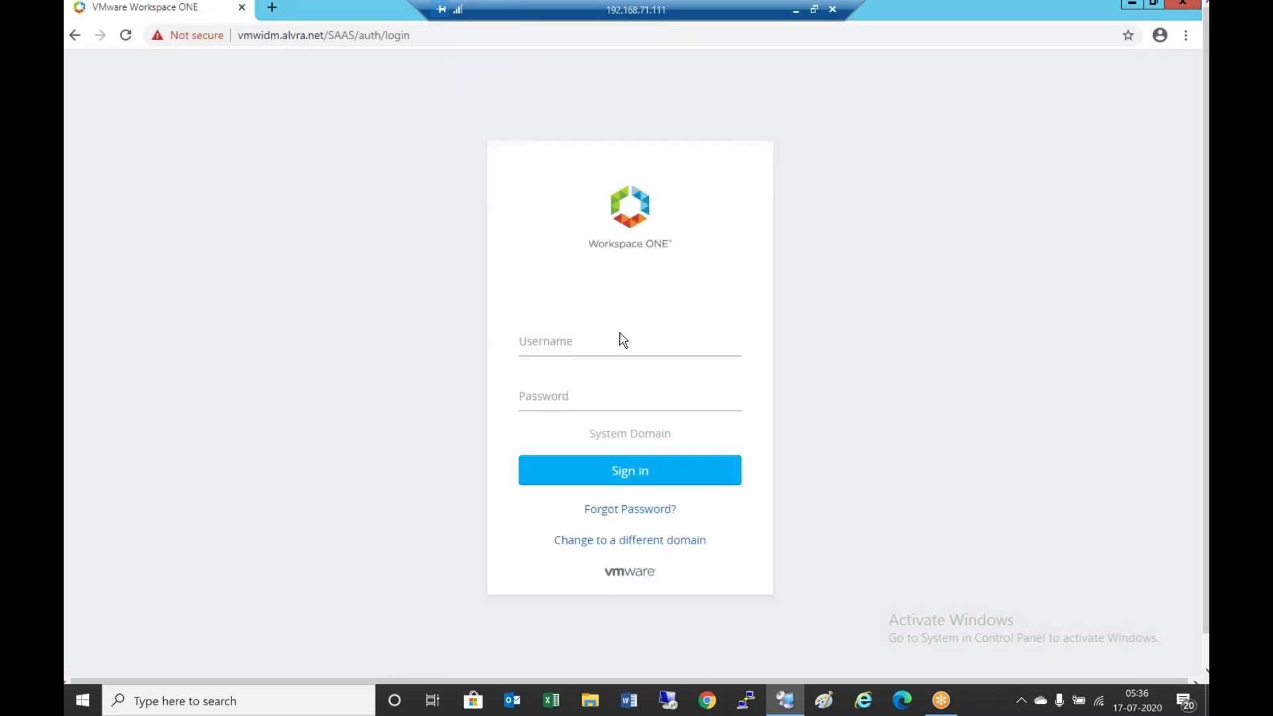
Sign in as administrator again and sign out after the repeated Request Failed error
{"action": "left_click", "coordinate": [588, 342]}
{"action": "type", "text": "administrator"}
{"action": "key", "text": "Tab"}
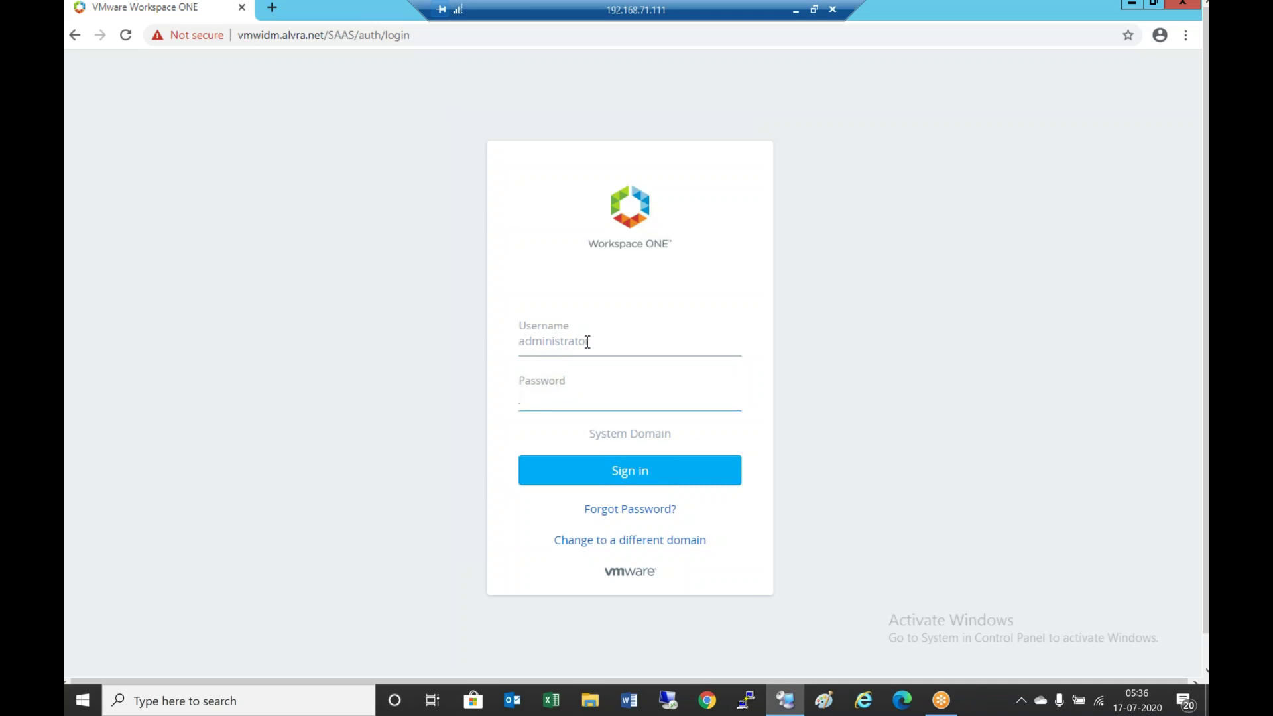
{"action": "type", "text": "••••••••••••"}
{"action": "left_click", "coordinate": [657, 482]}
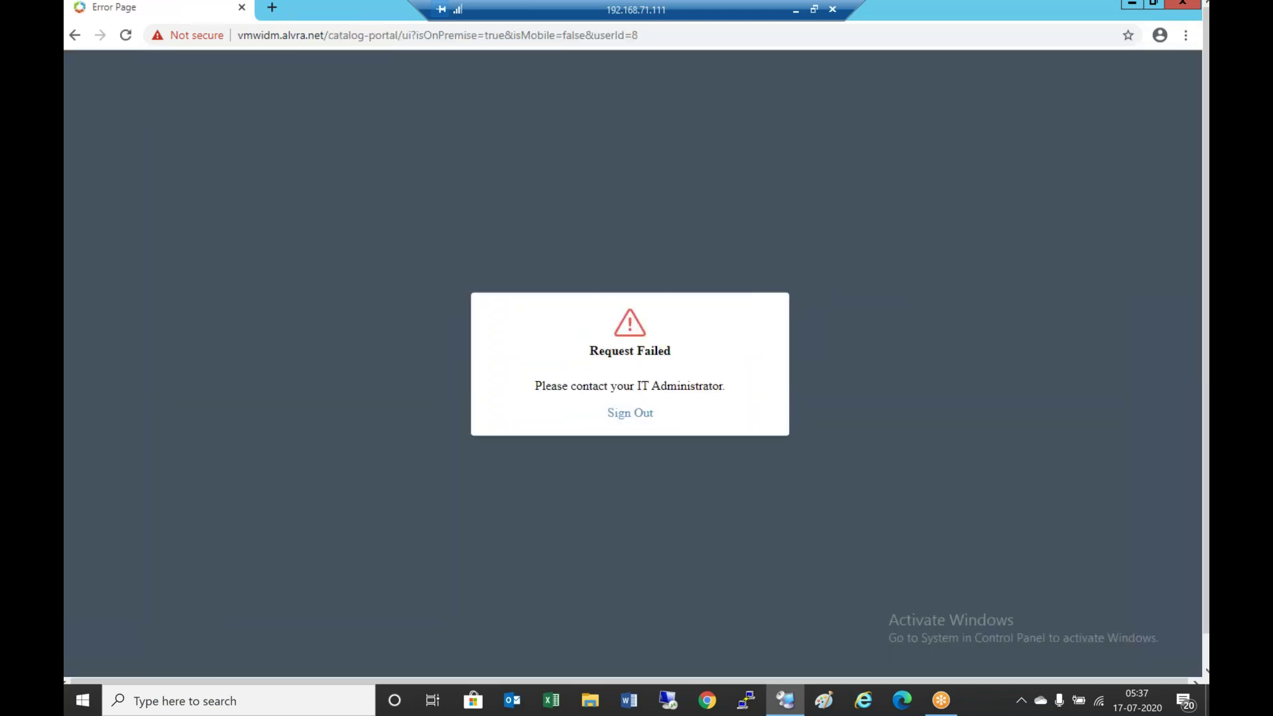
{"action": "left_click", "coordinate": [646, 419]}
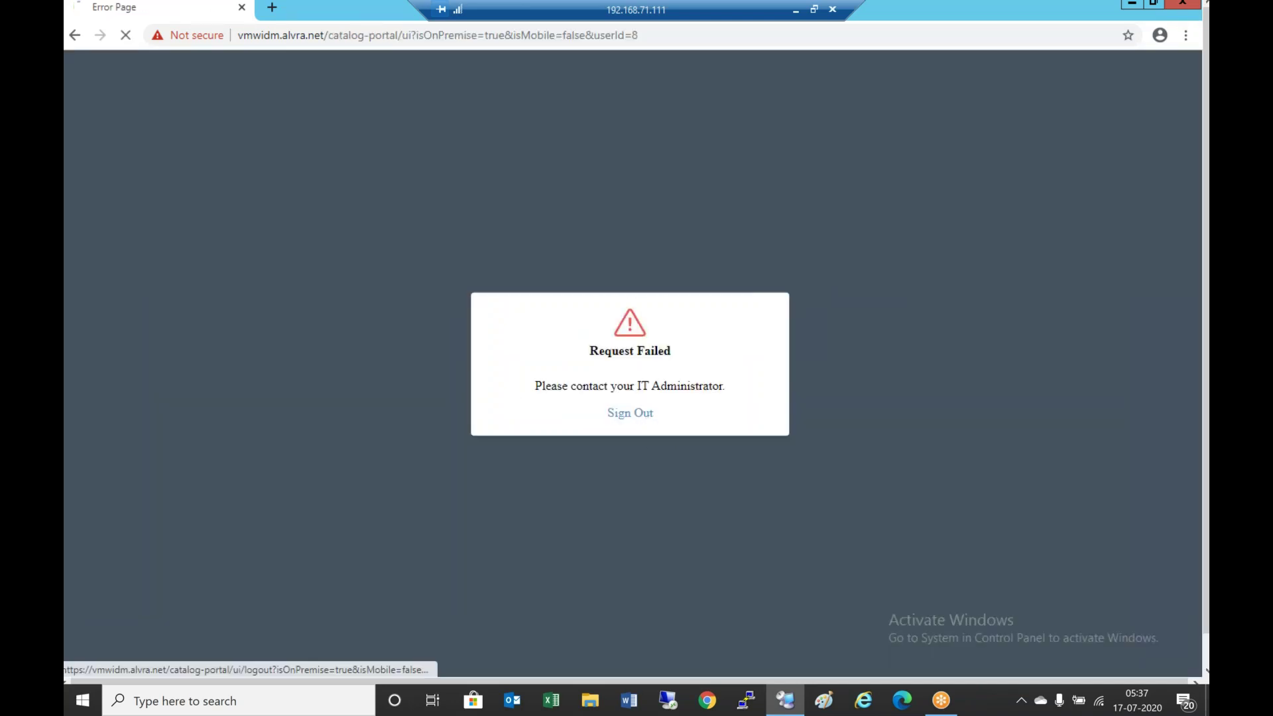
{"action": "left_click", "coordinate": [625, 419]}
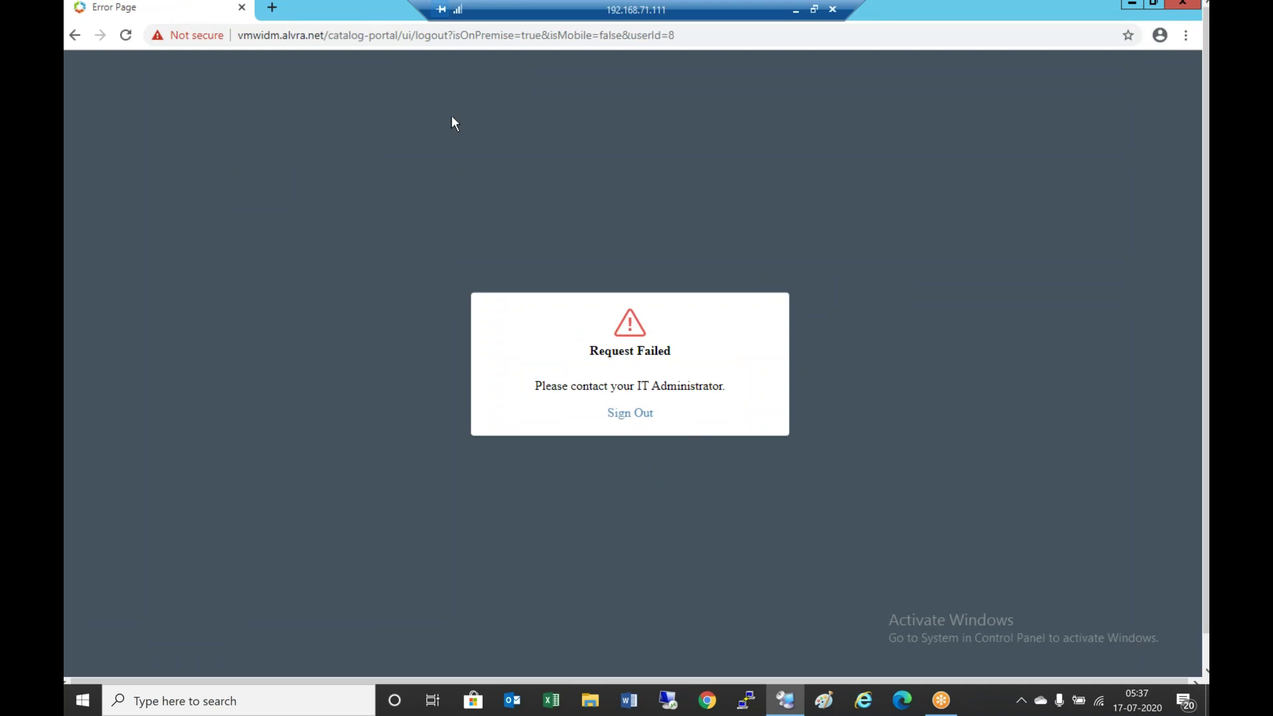
Replace the URL path after vmwidm.alvra.net/ with SAAS/admin
{"action": "left_click", "coordinate": [370, 40]}
{"action": "left_click", "coordinate": [397, 40]}
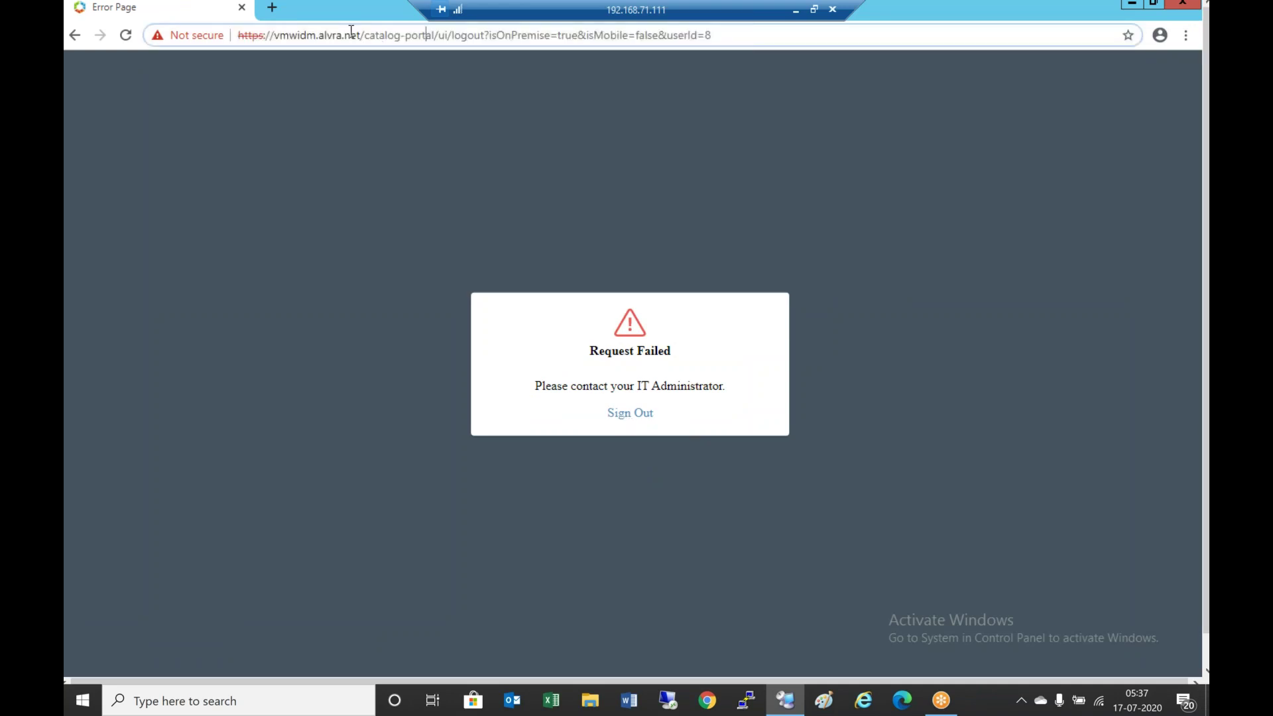
{"action": "left_click_drag", "start_coordinate": [366, 36], "coordinate": [871, 11]}
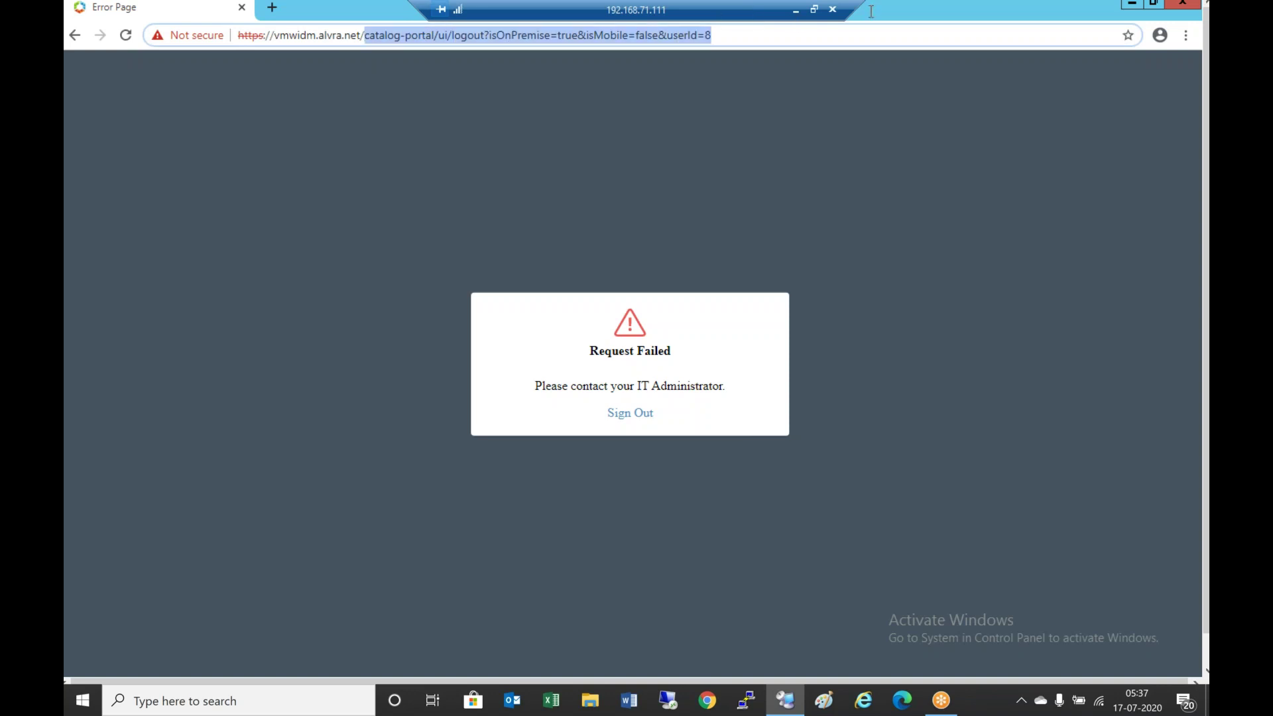
{"action": "key", "text": "BackSpace"}
{"action": "type", "text": "SAAS/Ad"}
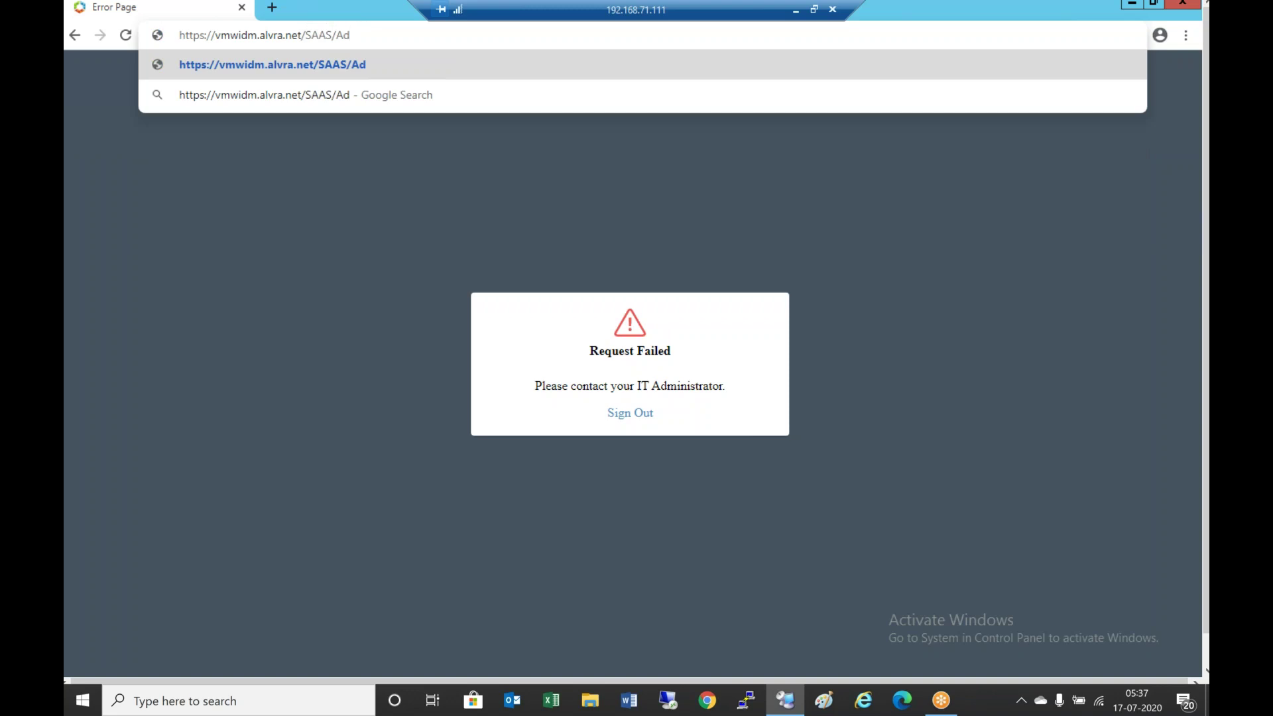
{"action": "key", "text": "BackSpace"}
{"action": "key", "text": "BackSpace"}
{"action": "type", "text": "admin"}
Load the /SAAS/admin console, browse Users & Groups and Groups, then open Identity & Access Management directories
{"action": "key", "text": "Return"}
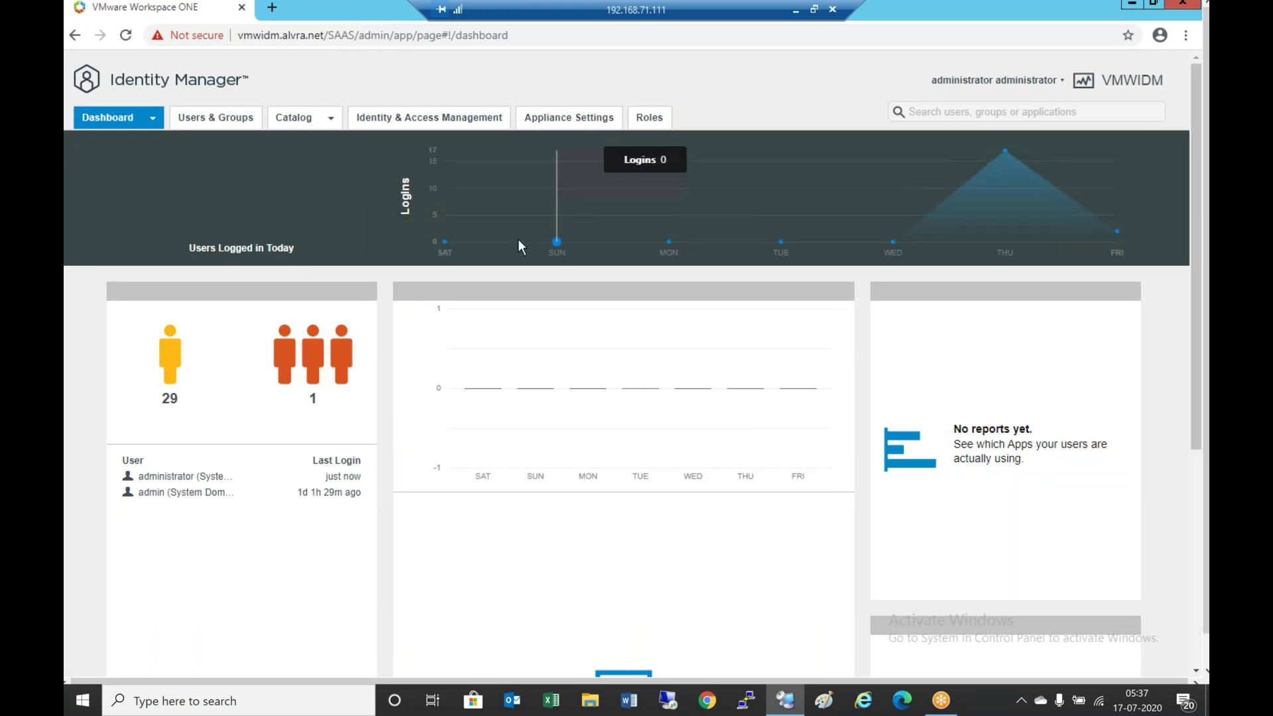
{"action": "left_click", "coordinate": [234, 124]}
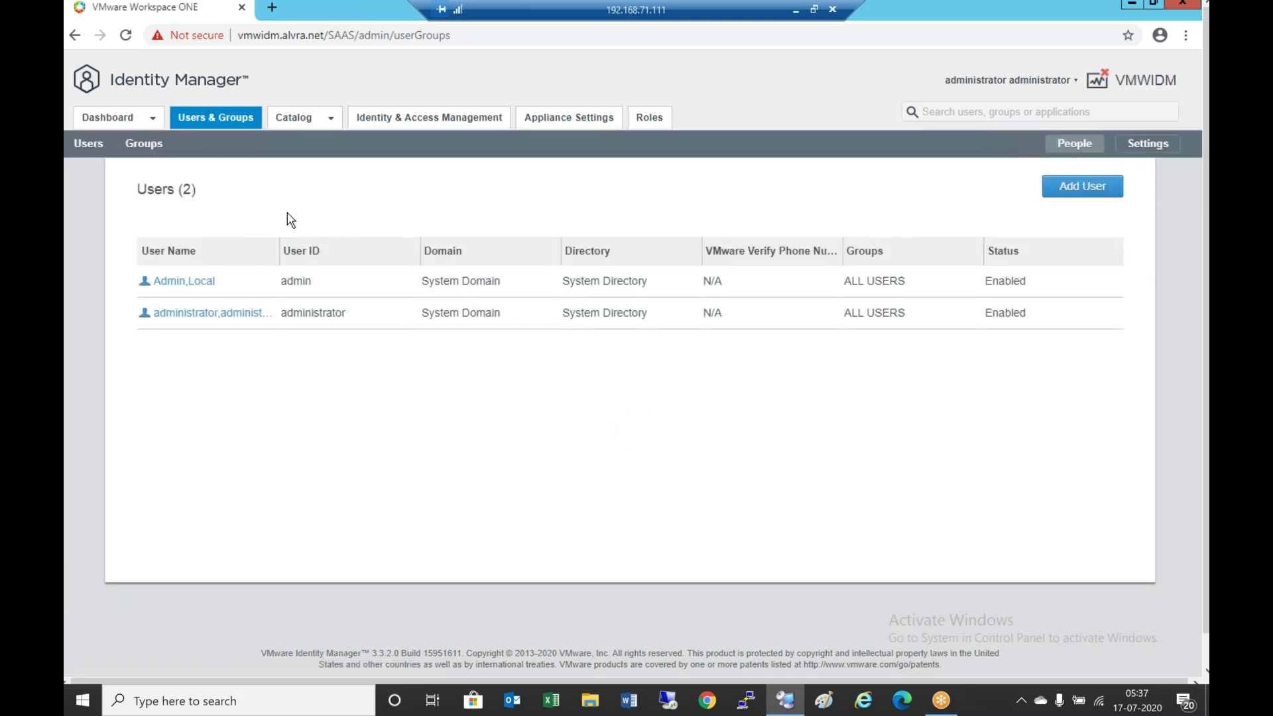
{"action": "left_click", "coordinate": [157, 143]}
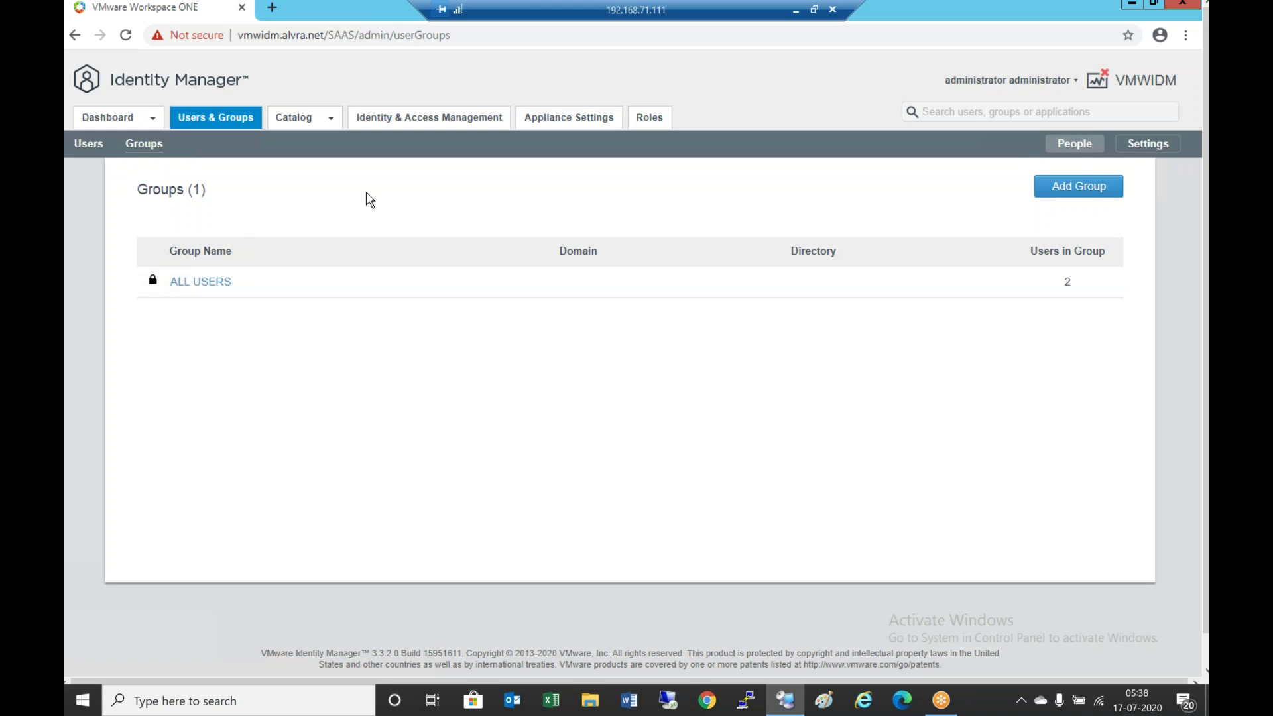
{"action": "left_click", "coordinate": [422, 123]}
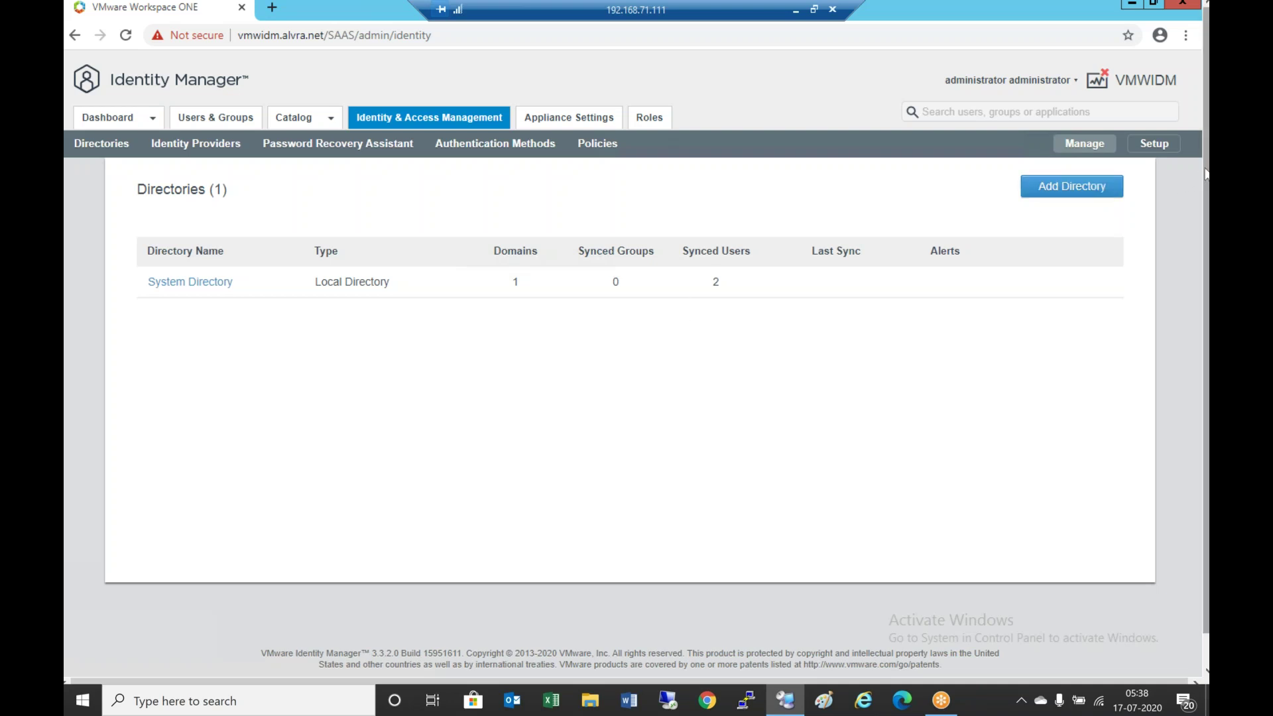
Choose Add Directory > Add Active Directory over LDAP/IWA
{"action": "scroll", "coordinate": [1205, 174], "scroll_direction": "down", "scroll_amount": 1}
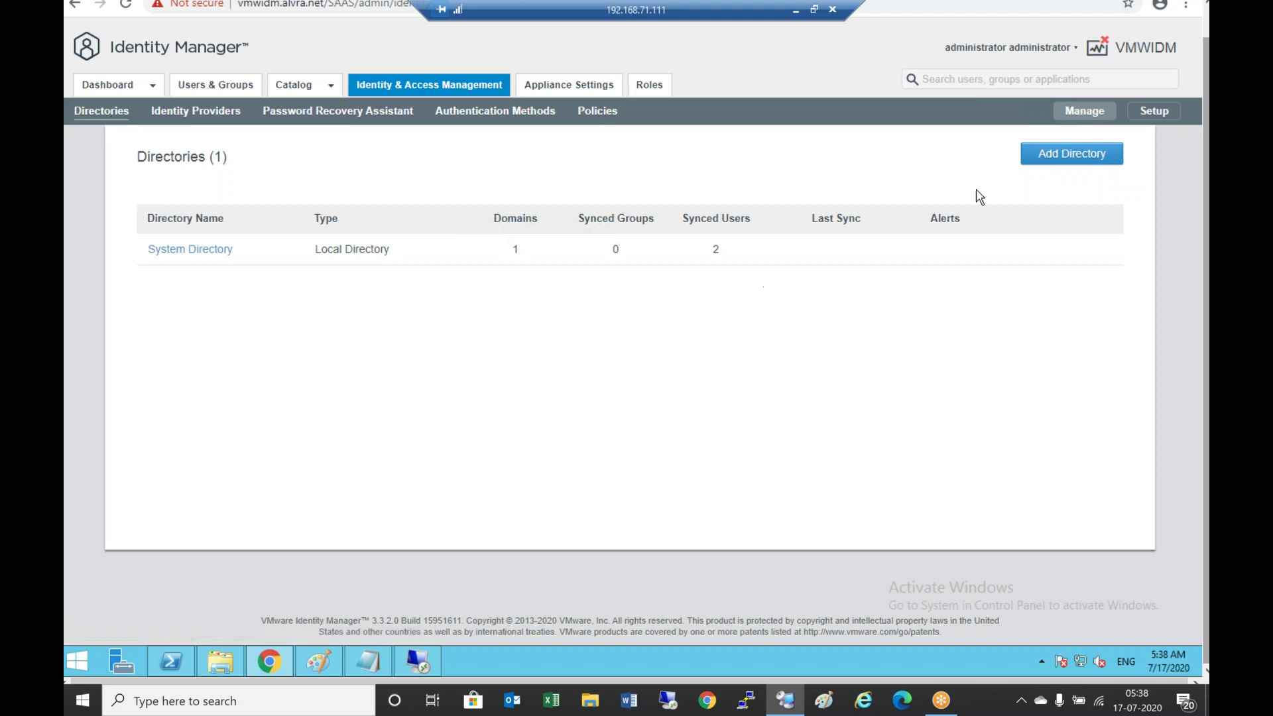
{"action": "left_click", "coordinate": [1086, 155]}
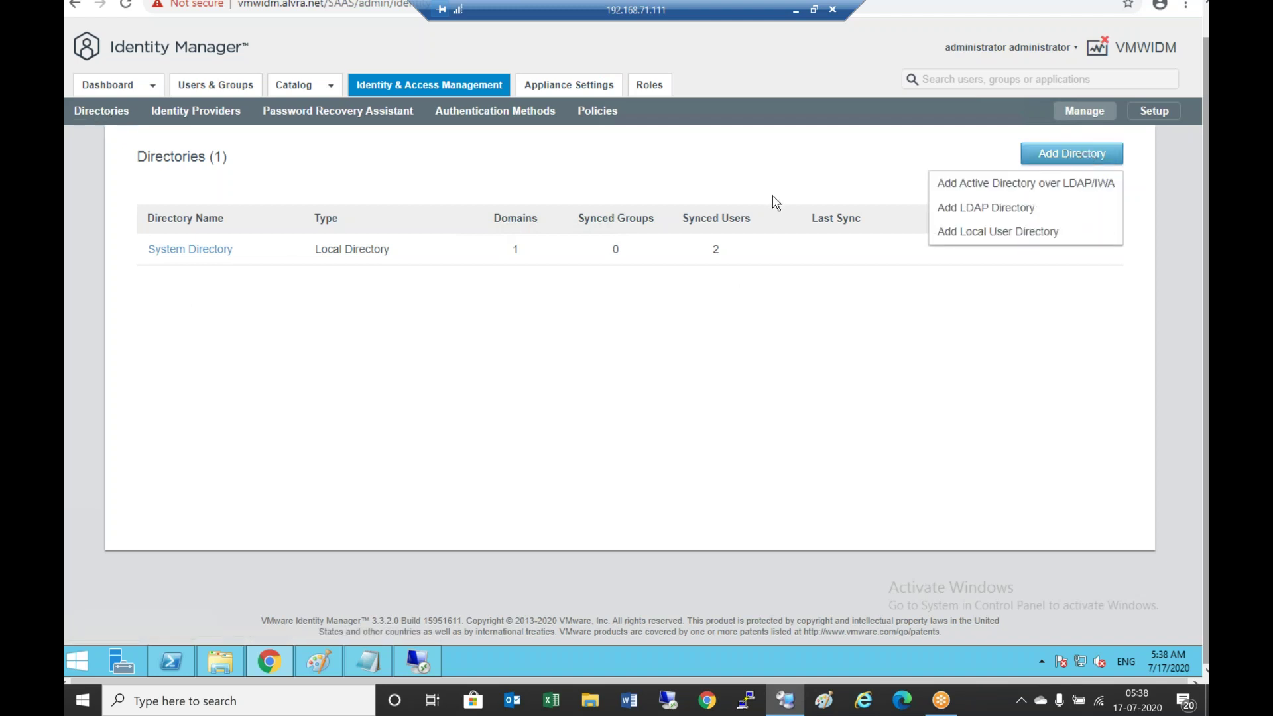
{"action": "left_click", "coordinate": [1069, 189]}
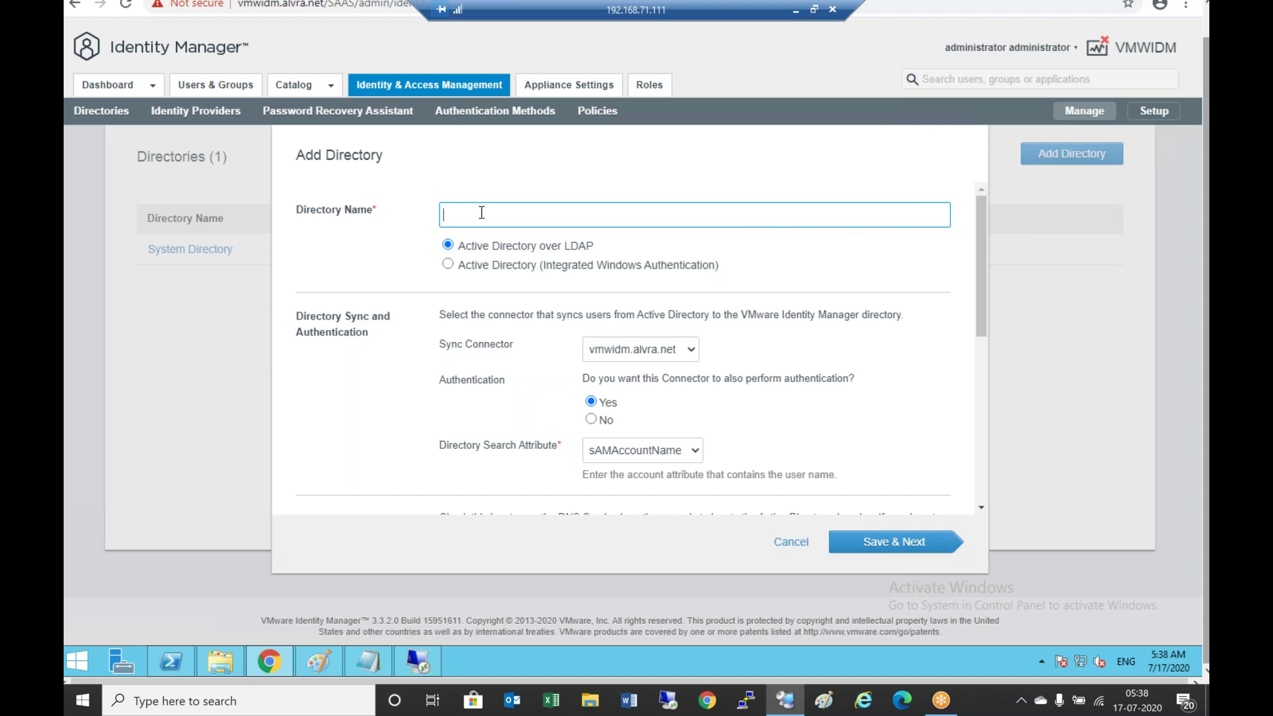
Name the directory 192.168.72.10, fixing the typo, and bring Bind User Details into view
{"action": "type", "text": "192.168.71.10"}
{"action": "key", "text": "BackSpace"}
{"action": "key", "text": "BackSpace"}
{"action": "key", "text": "BackSpace"}
{"action": "key", "text": "BackSpace"}
{"action": "type", "text": "2.10"}
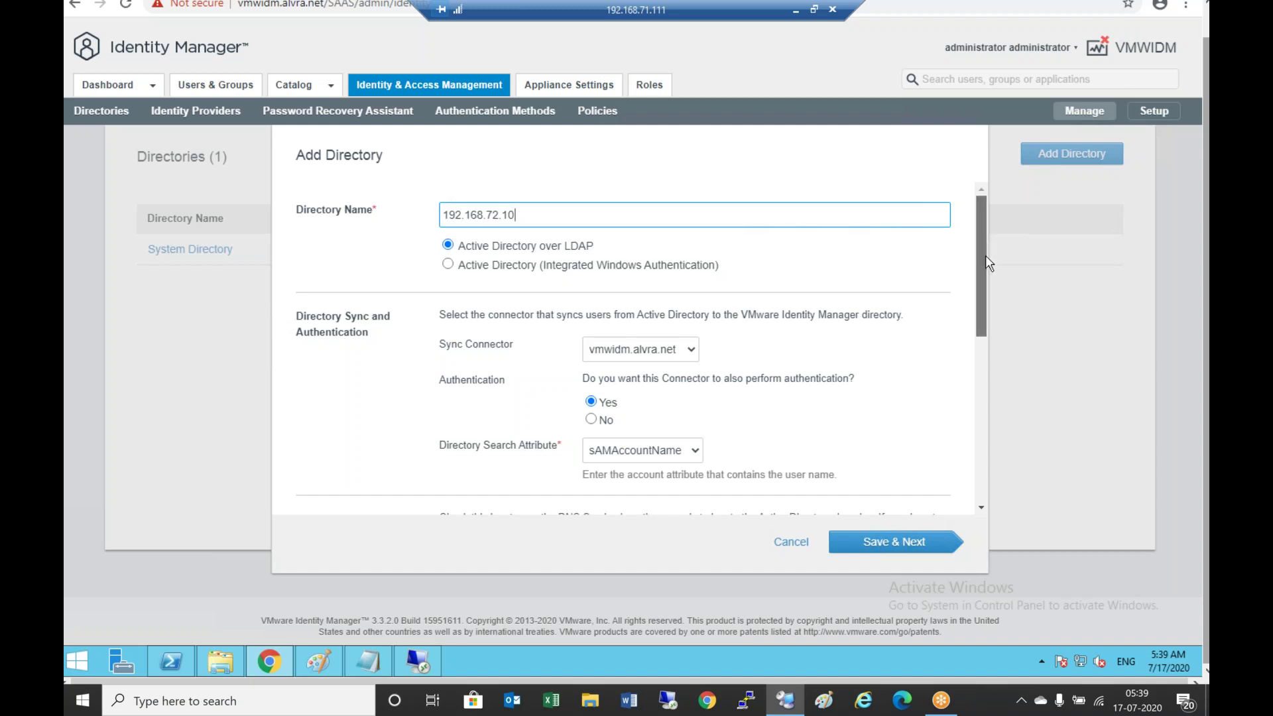
{"action": "scroll", "coordinate": [985, 256], "scroll_direction": "down", "scroll_amount": 2}
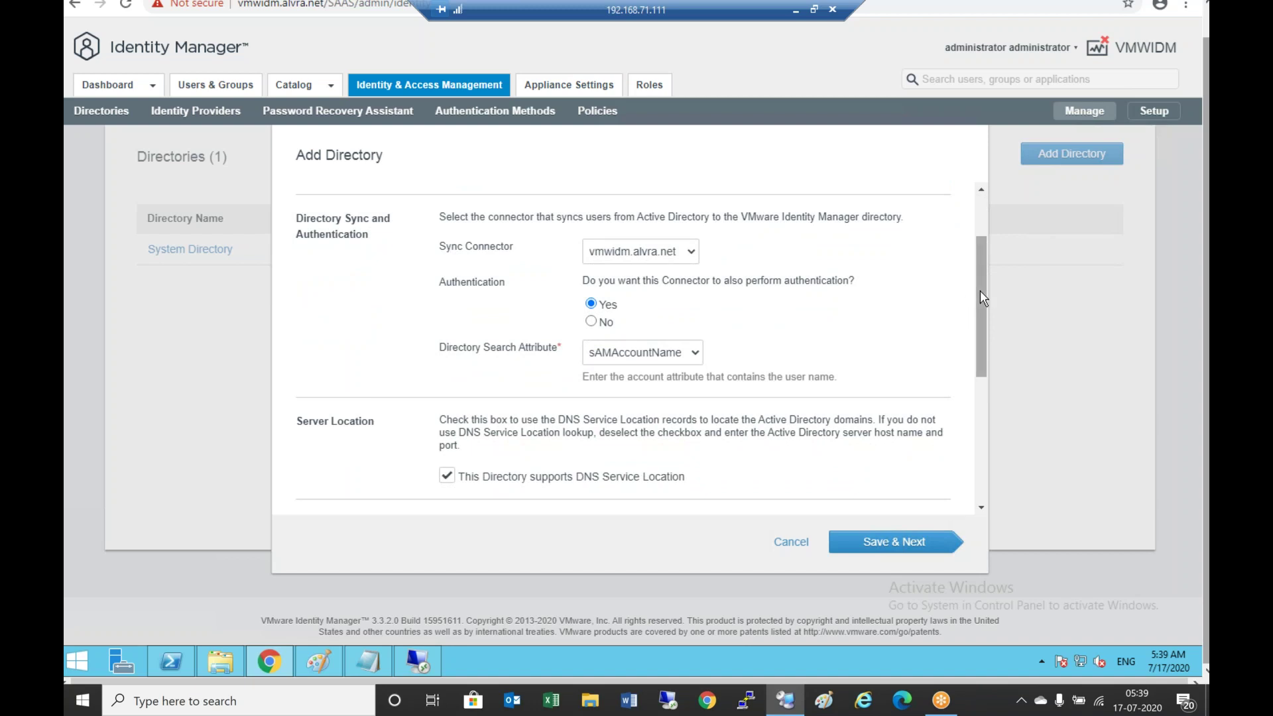
{"action": "left_click_drag", "start_coordinate": [980, 290], "coordinate": [1011, 451]}
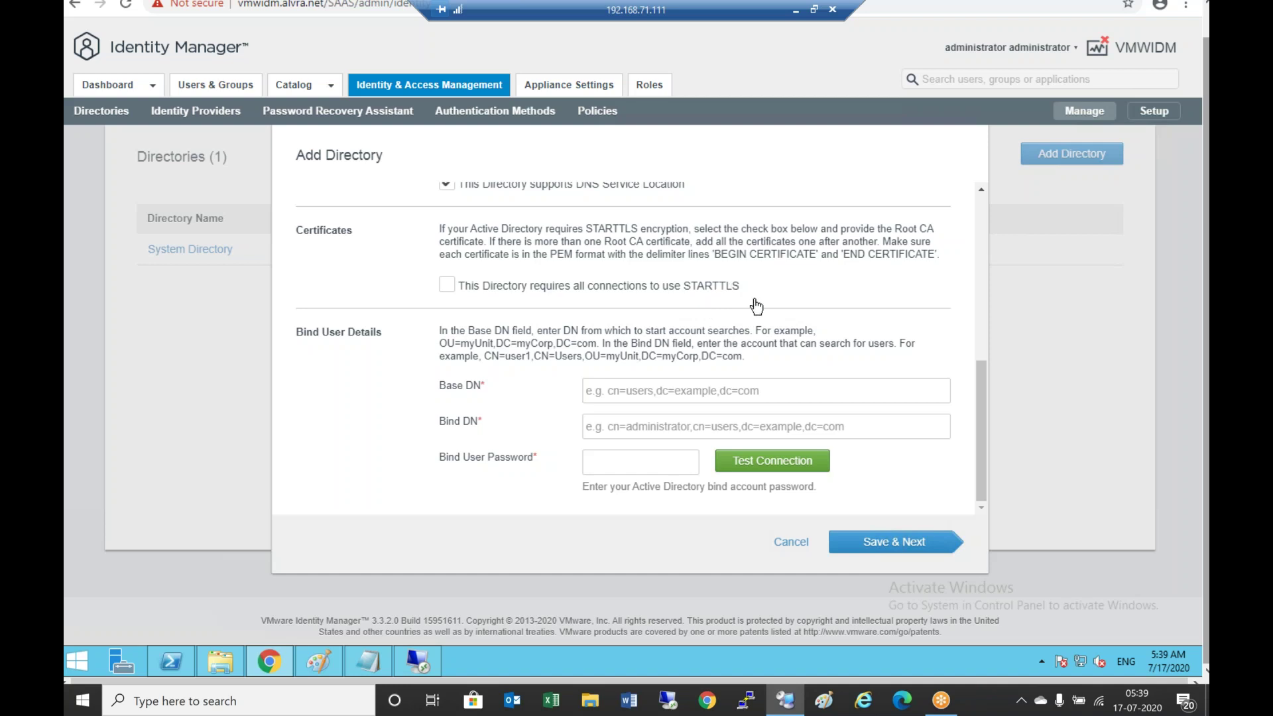
Copy dc=alvra,dc=net from the Notepad checklist into the Base DN field
{"action": "left_click", "coordinate": [628, 392]}
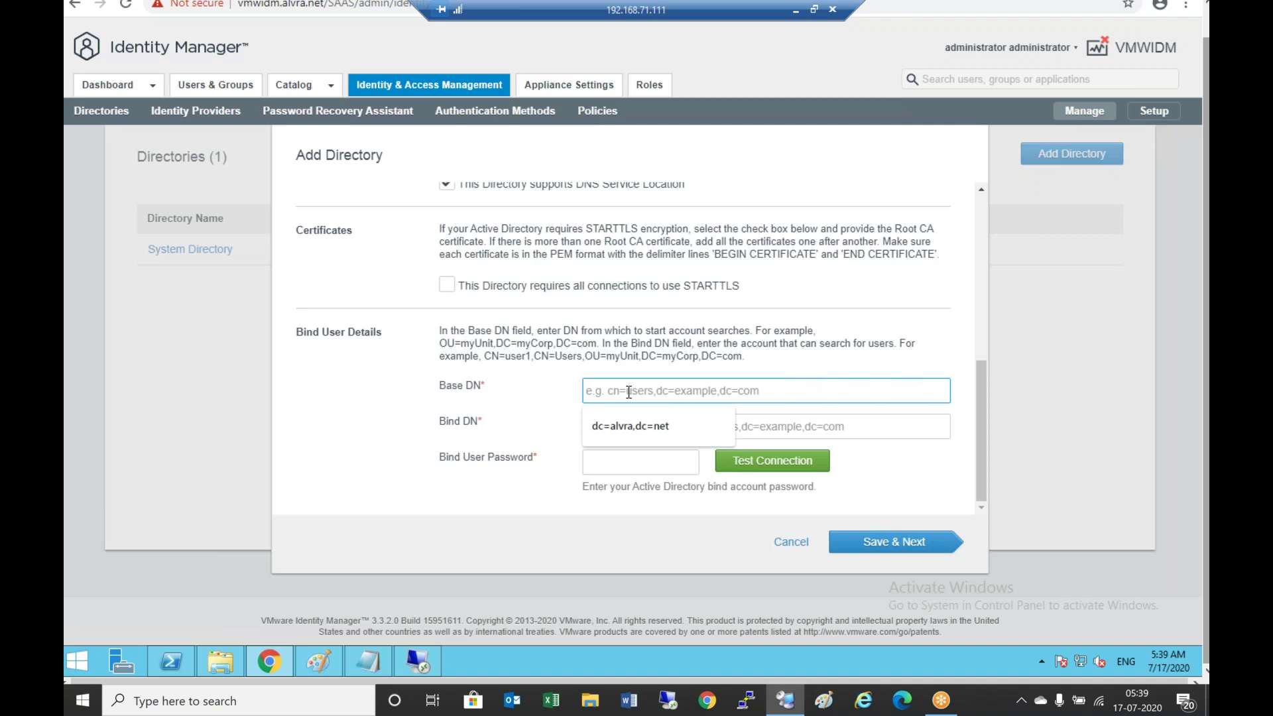
{"action": "left_click", "coordinate": [376, 661]}
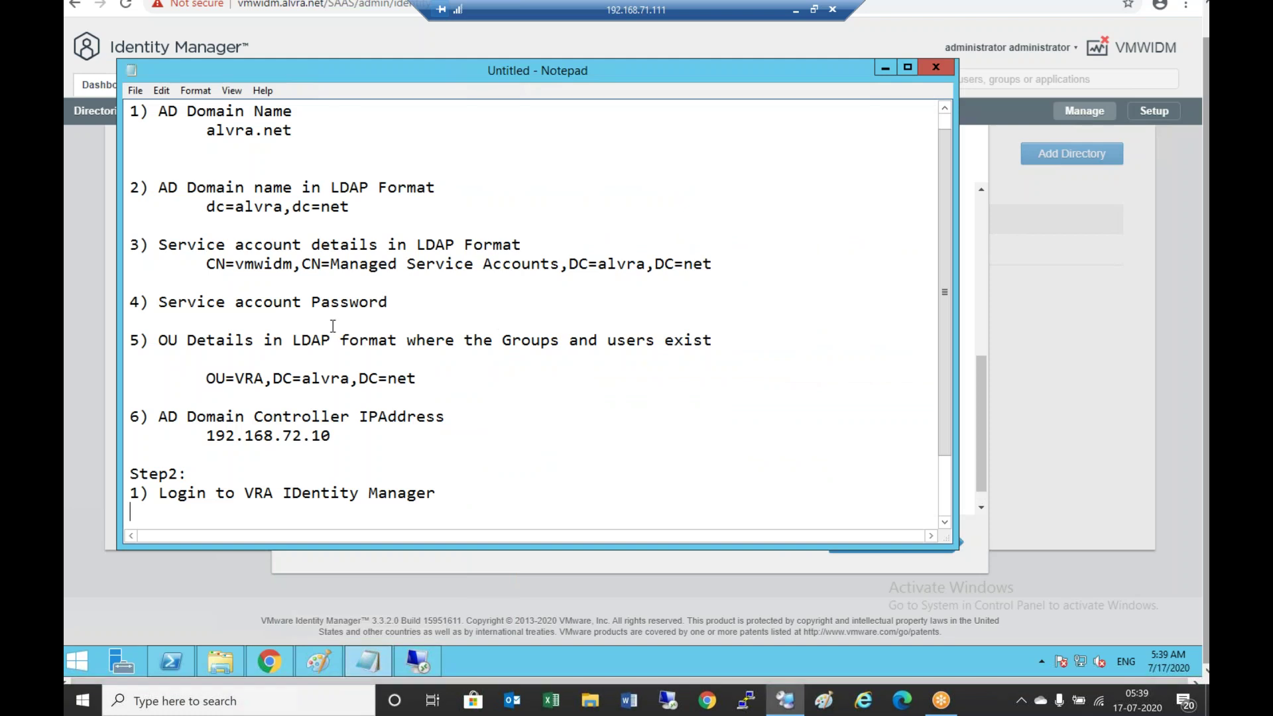
{"action": "left_click_drag", "start_coordinate": [206, 207], "coordinate": [350, 207]}
{"action": "right_click", "coordinate": [335, 207]}
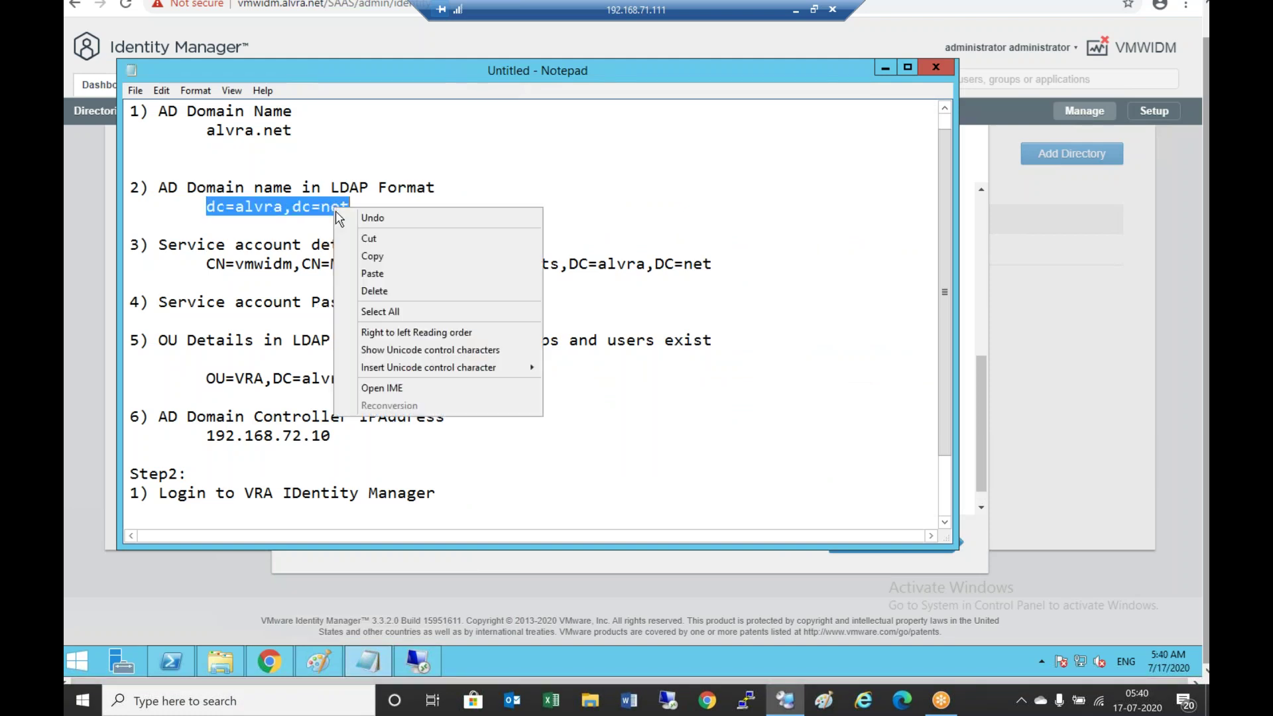
{"action": "left_click", "coordinate": [358, 254]}
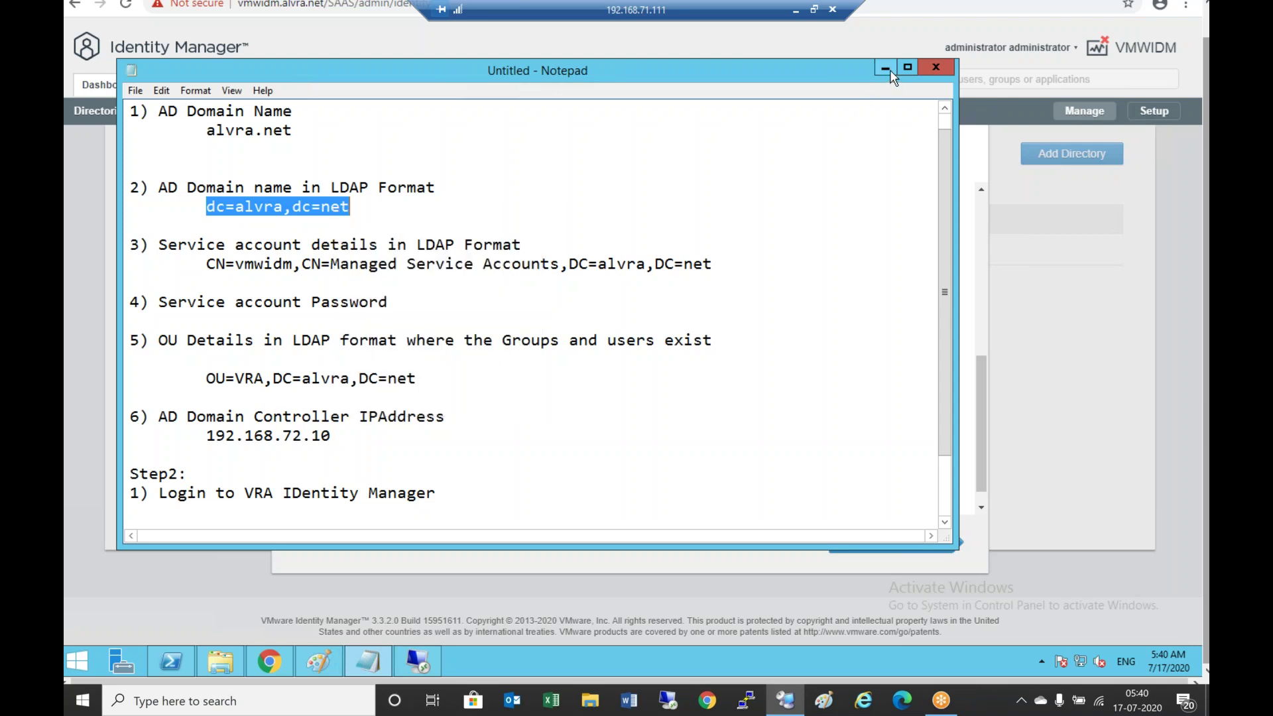
{"action": "left_click", "coordinate": [886, 68]}
{"action": "right_click", "coordinate": [688, 387]}
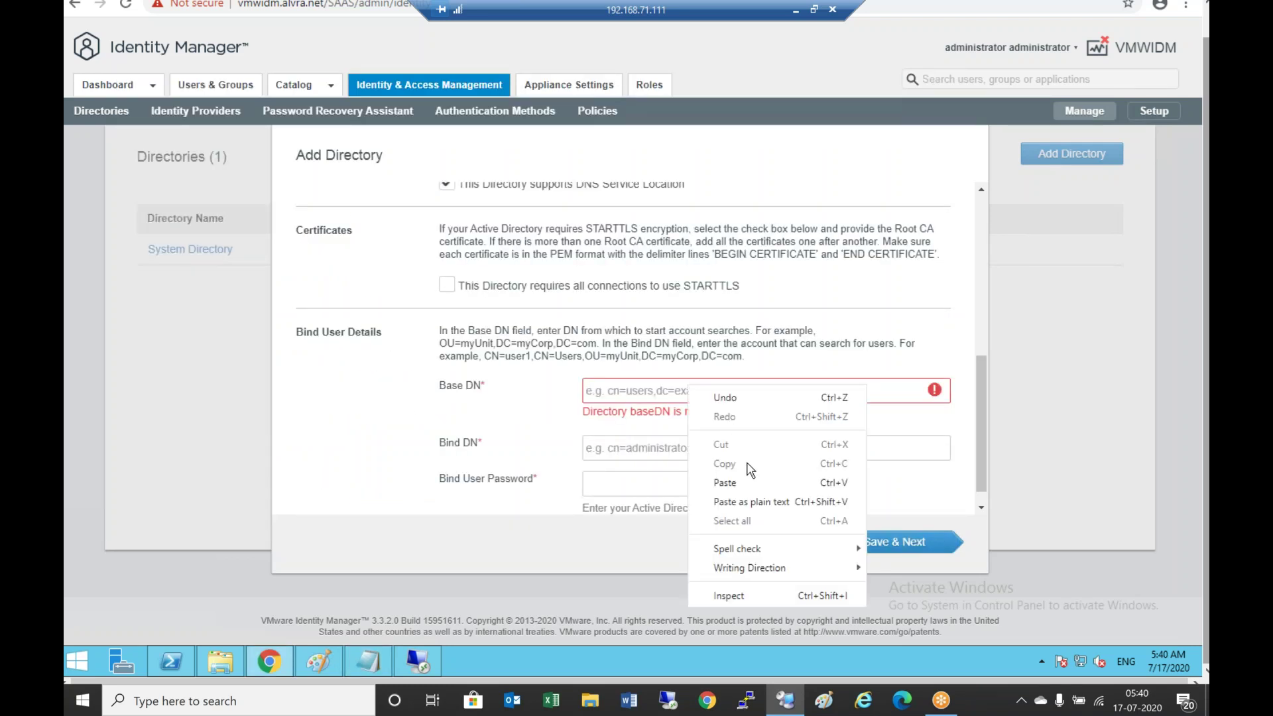
{"action": "left_click", "coordinate": [732, 483]}
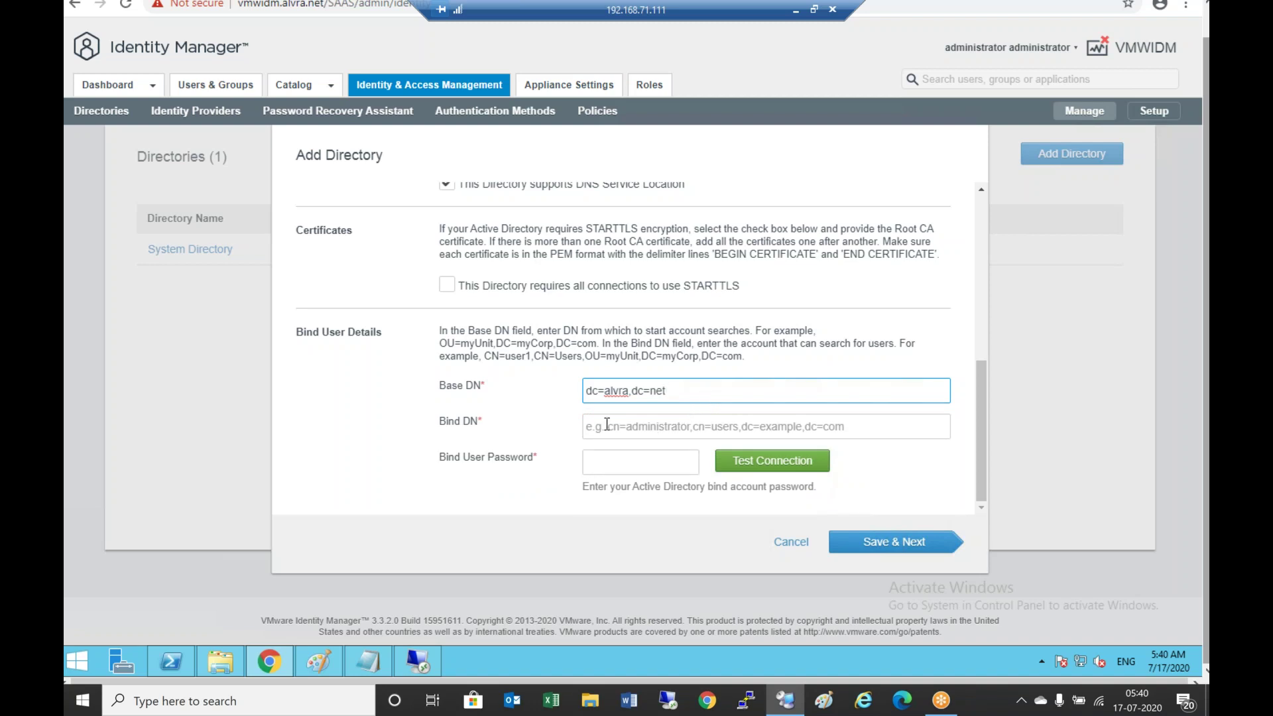
Copy the Managed Service Accounts DN from the checklist into the Bind DN field
{"action": "left_click", "coordinate": [628, 433]}
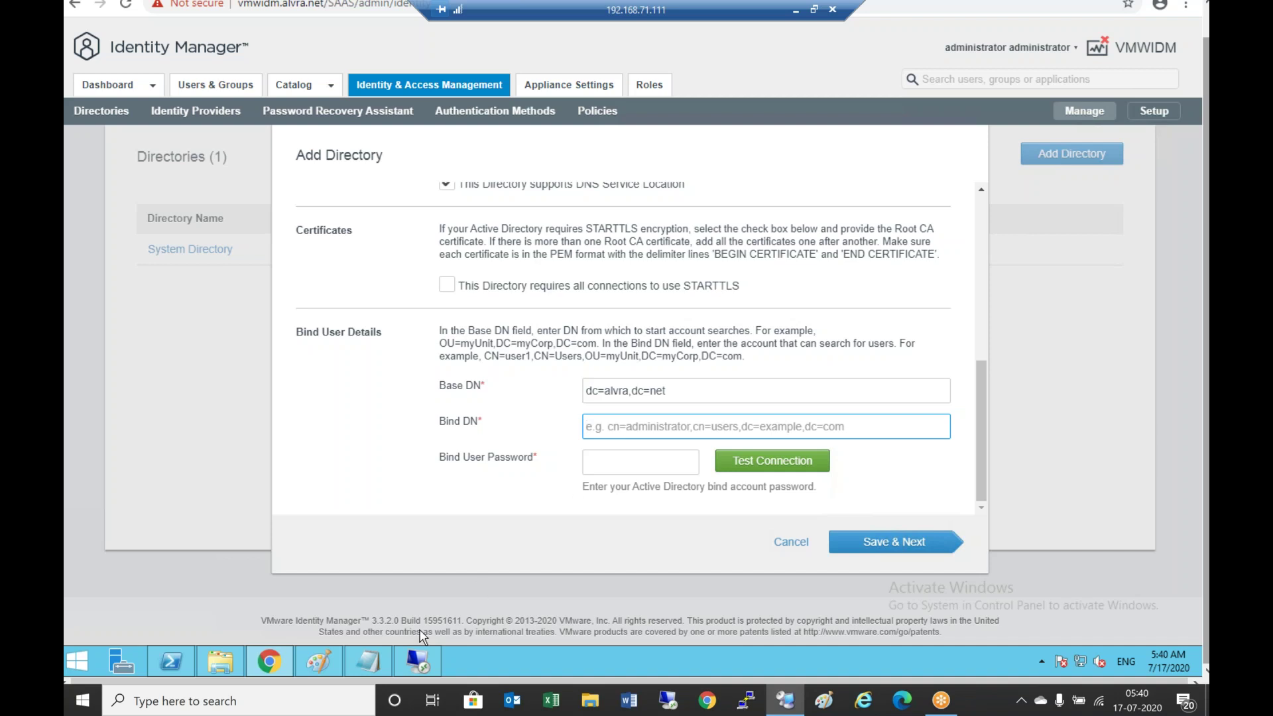
{"action": "left_click", "coordinate": [375, 653]}
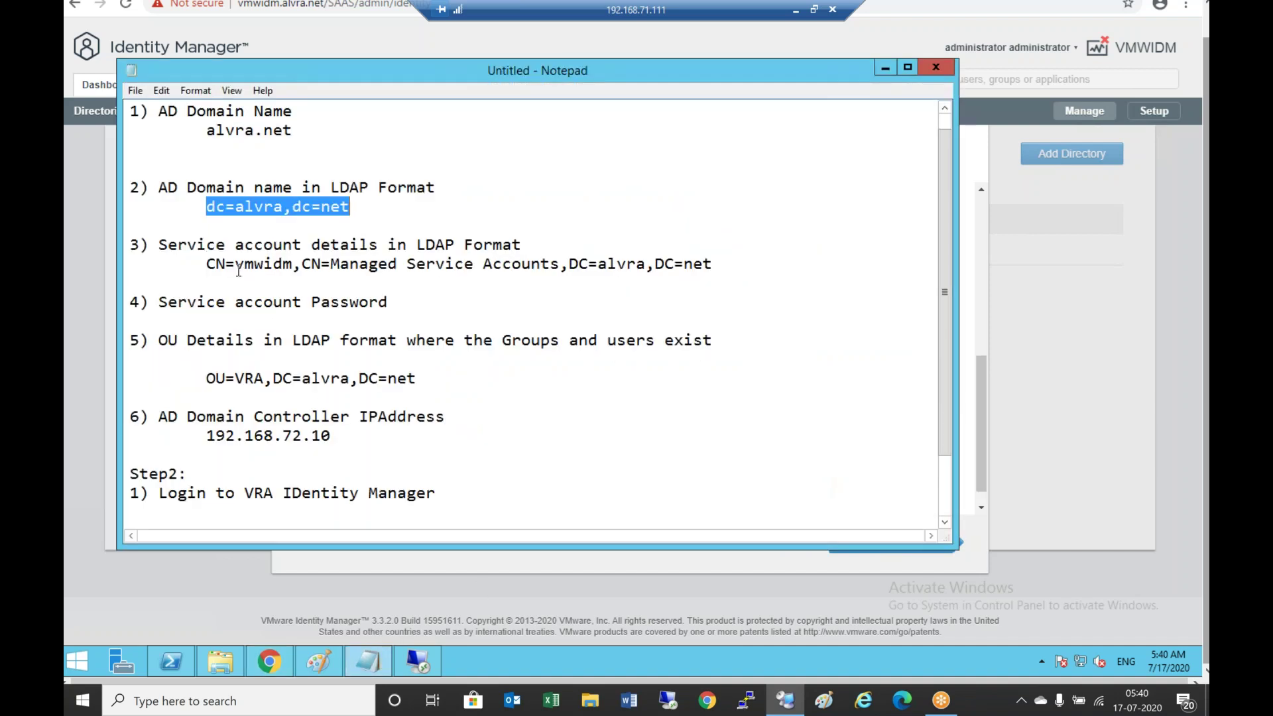
{"action": "left_click_drag", "start_coordinate": [206, 264], "coordinate": [685, 264]}
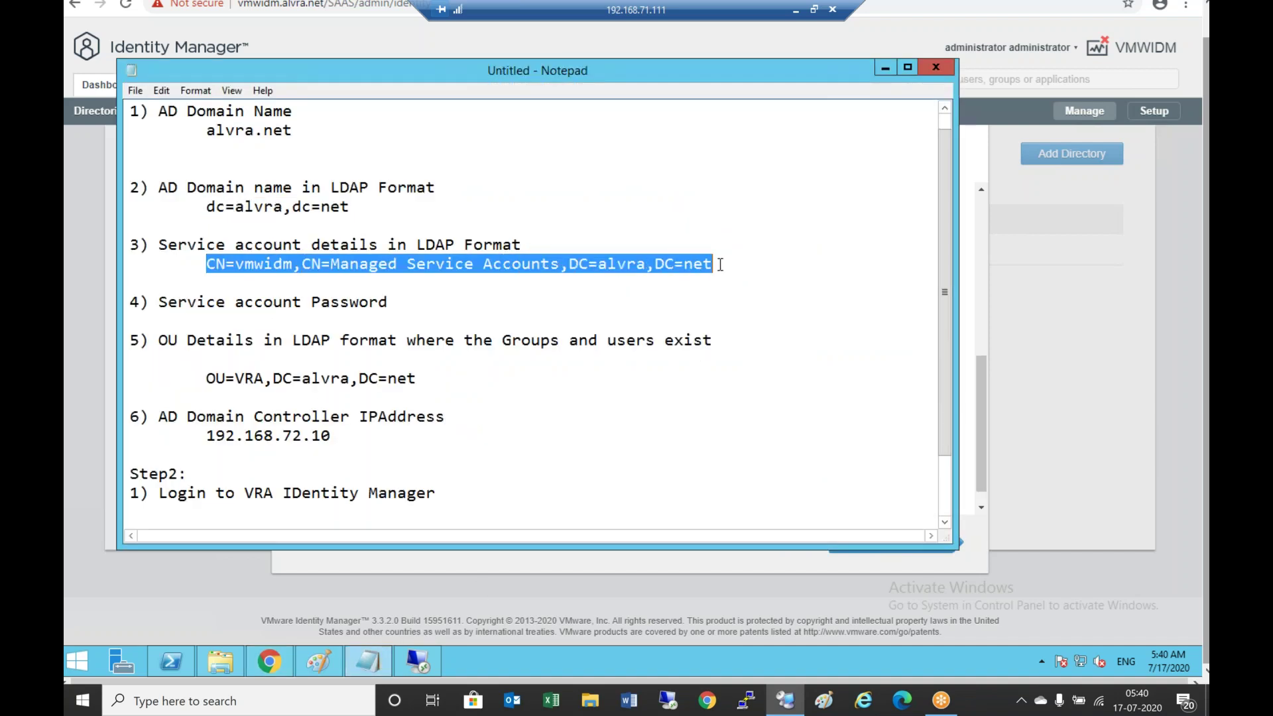
{"action": "right_click", "coordinate": [685, 263]}
{"action": "left_click", "coordinate": [727, 311]}
{"action": "left_click", "coordinate": [886, 67]}
{"action": "left_click", "coordinate": [639, 425]}
{"action": "right_click", "coordinate": [639, 426]}
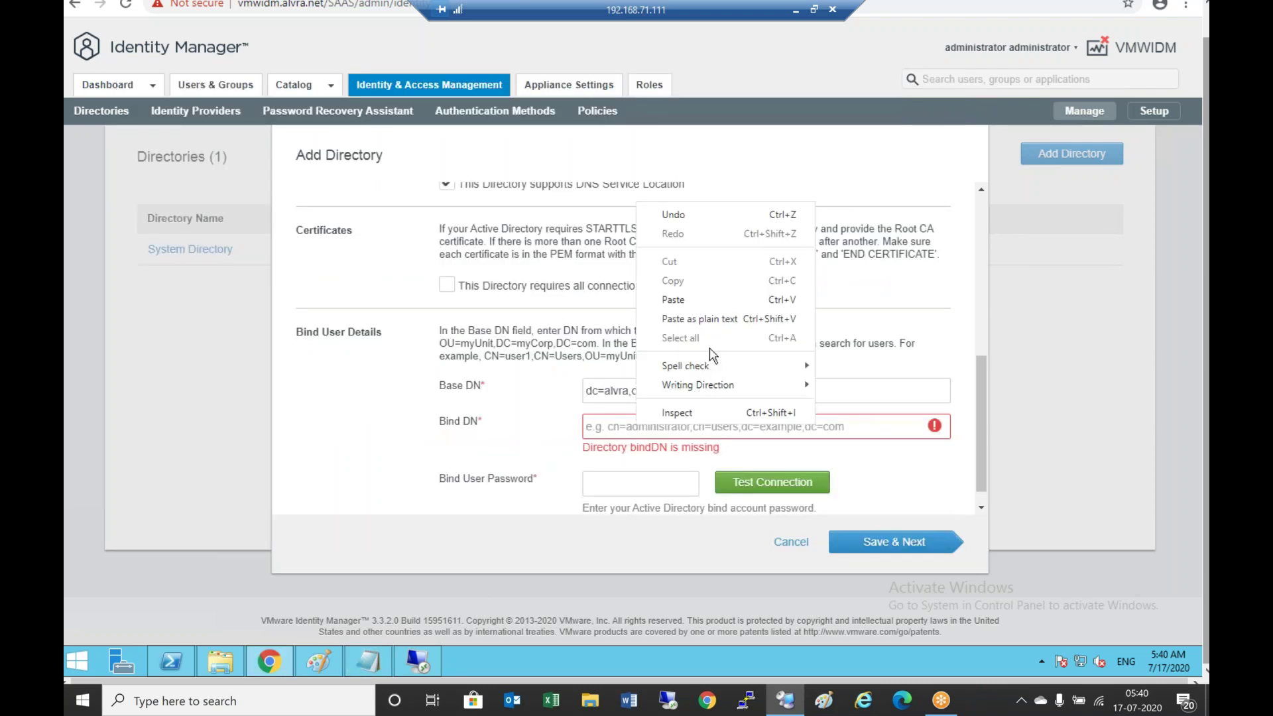
{"action": "left_click", "coordinate": [686, 298]}
Enter the bind password from the checklist
{"action": "left_click", "coordinate": [643, 462]}
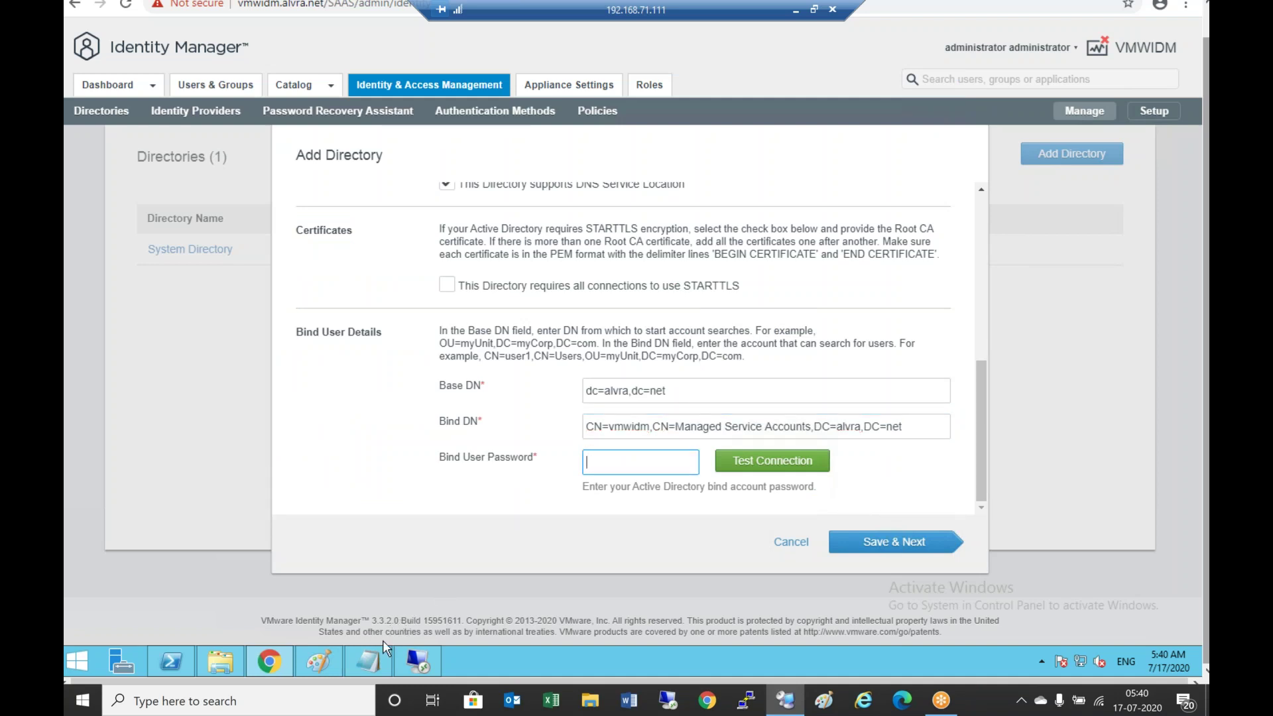
{"action": "left_click", "coordinate": [368, 661]}
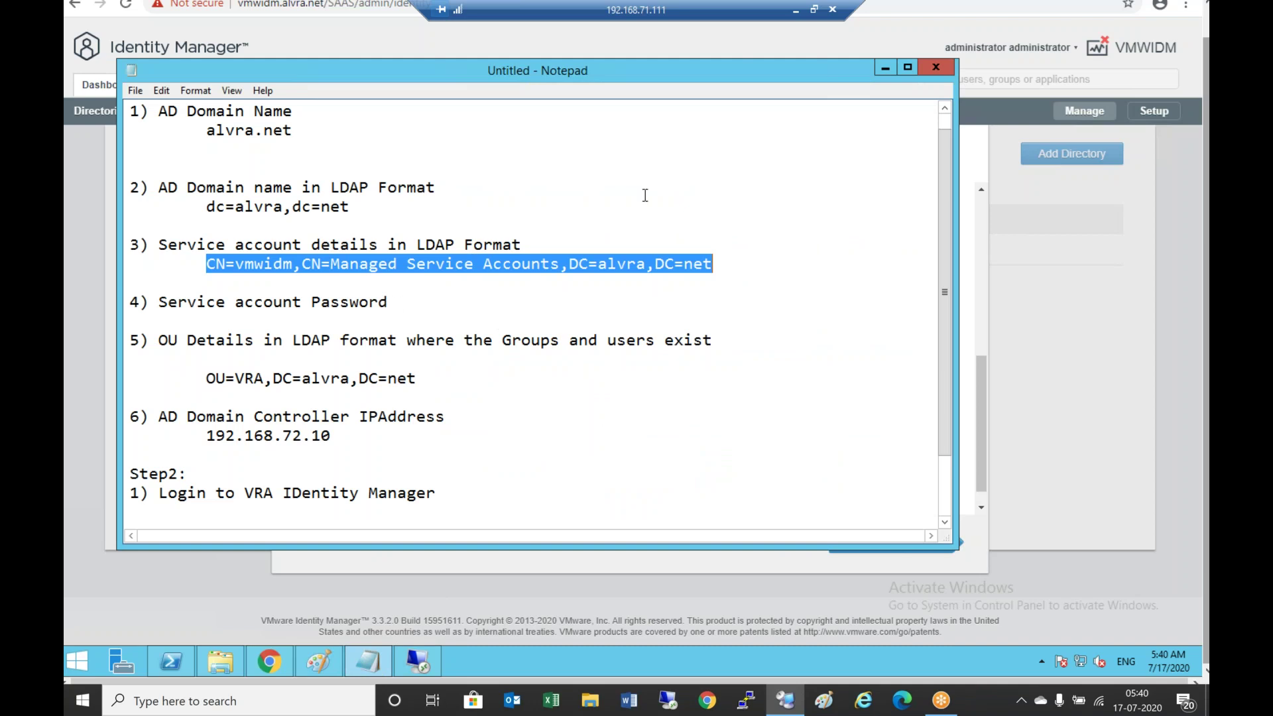
{"action": "left_click", "coordinate": [885, 68]}
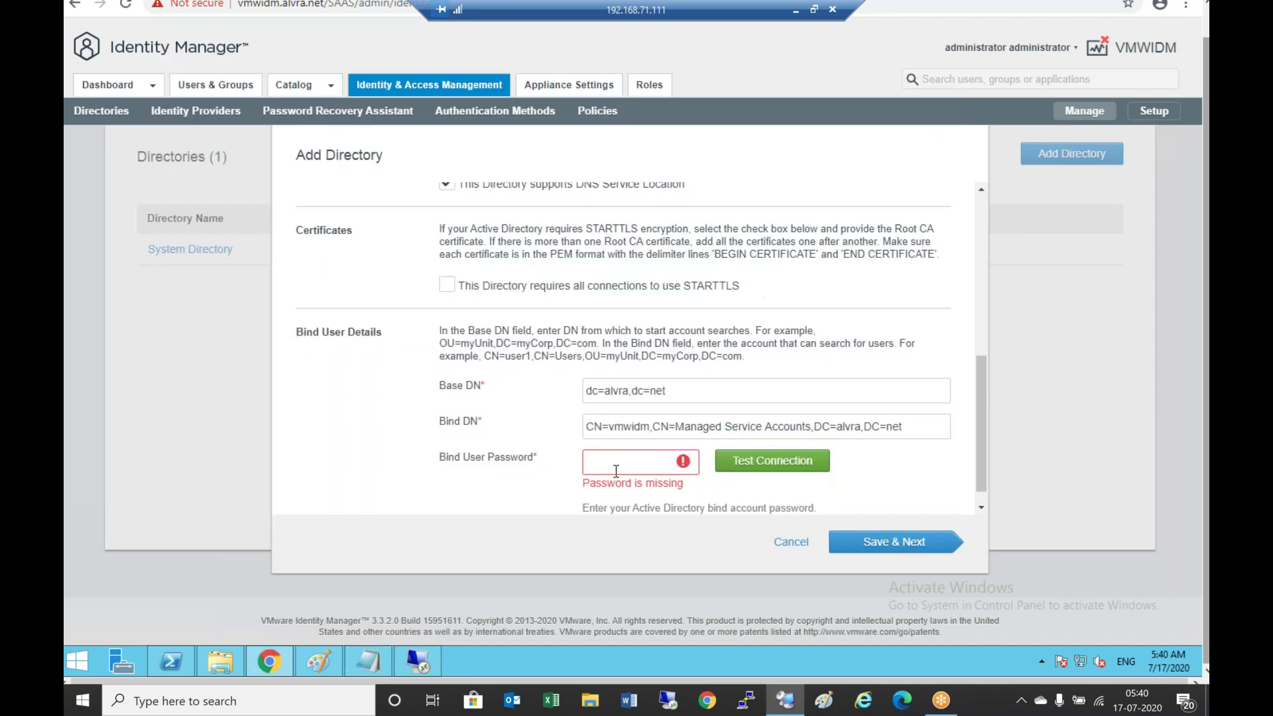
{"action": "type", "text": "********"}
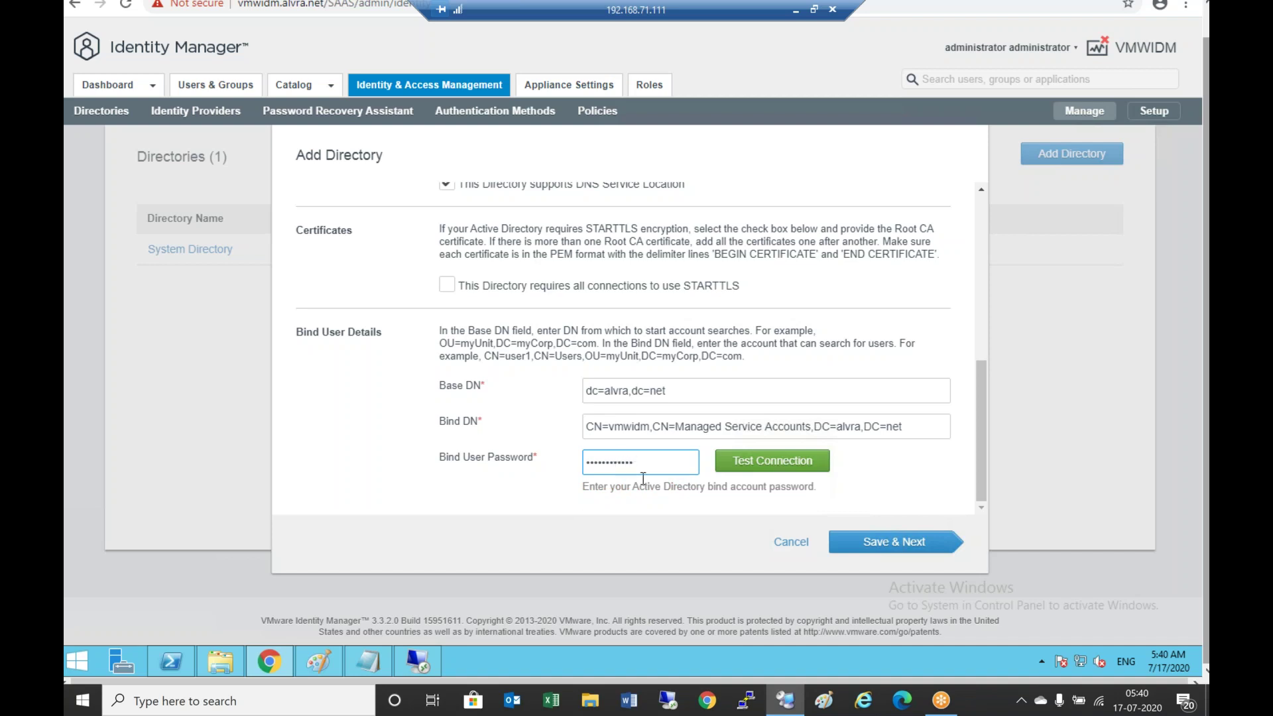
Test the LDAP connection, then save the directory settings to reach domain selection
{"action": "left_click", "coordinate": [784, 469]}
{"action": "left_click", "coordinate": [906, 545]}
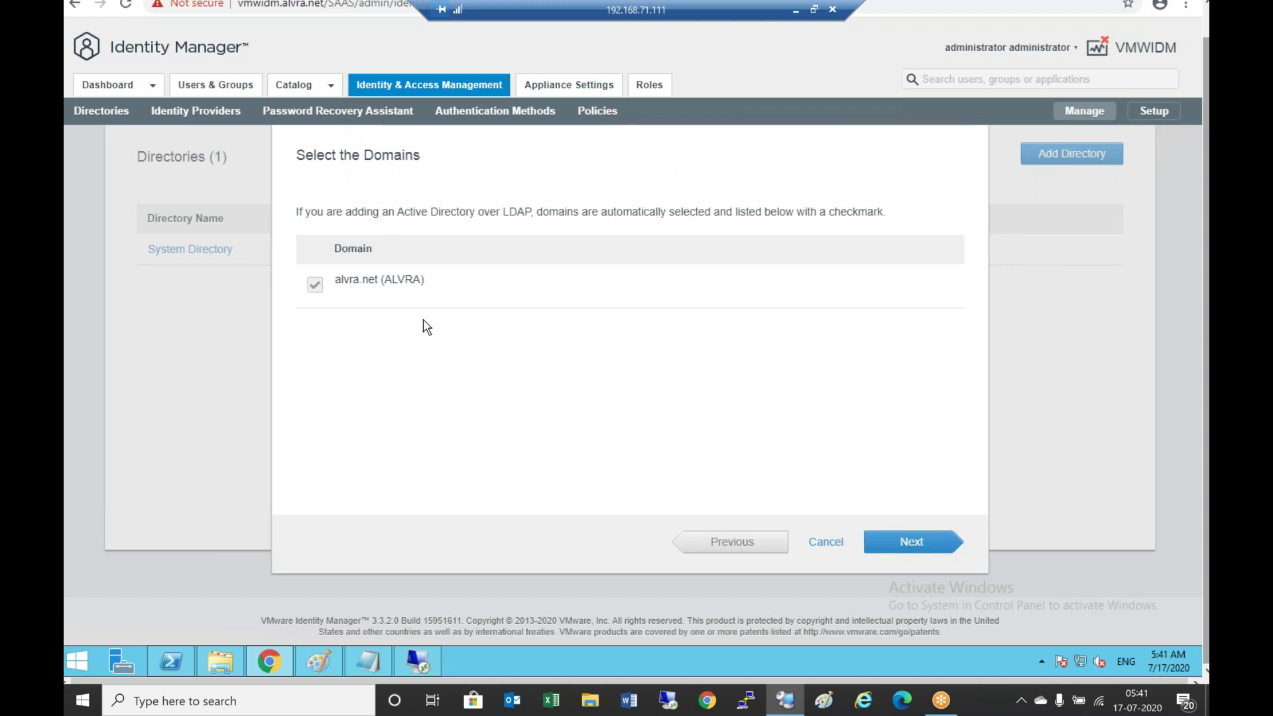
Continue past Select the Domains with alvra.net (ALVRA) checked
{"action": "left_click", "coordinate": [898, 533]}
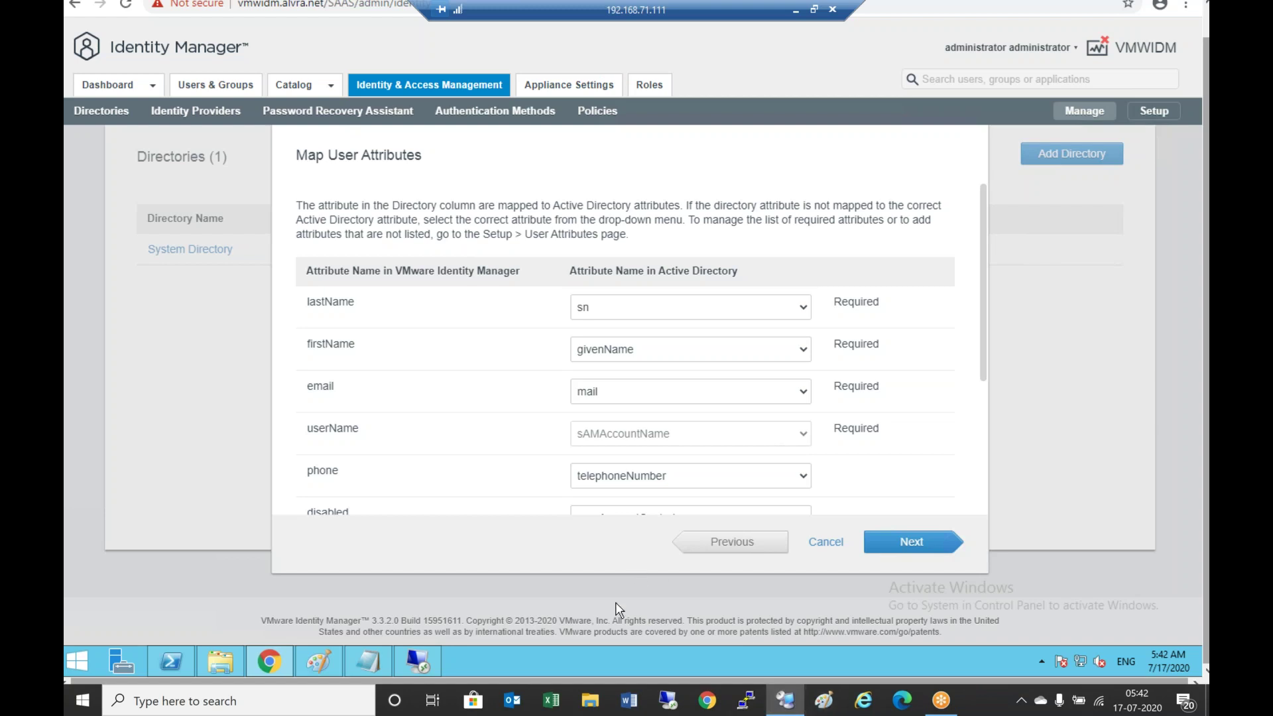
{"action": "left_click", "coordinate": [418, 662]}
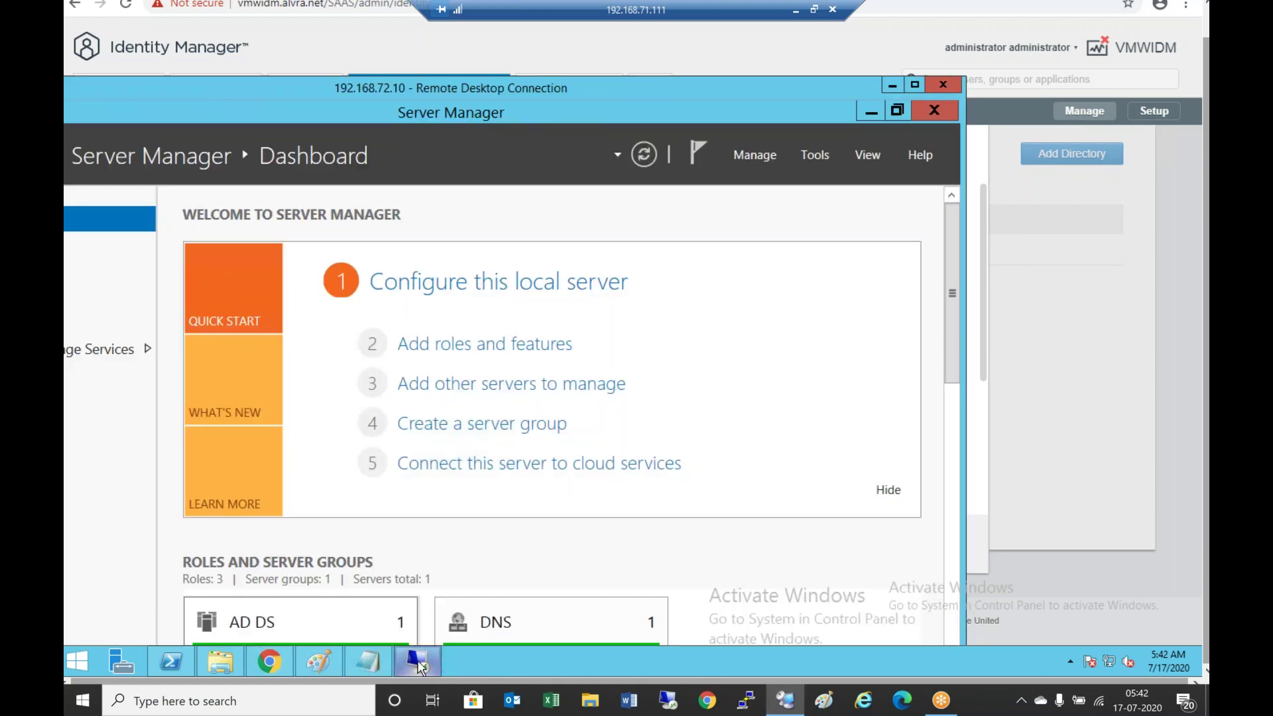
{"action": "left_click_drag", "start_coordinate": [718, 86], "coordinate": [718, 9]}
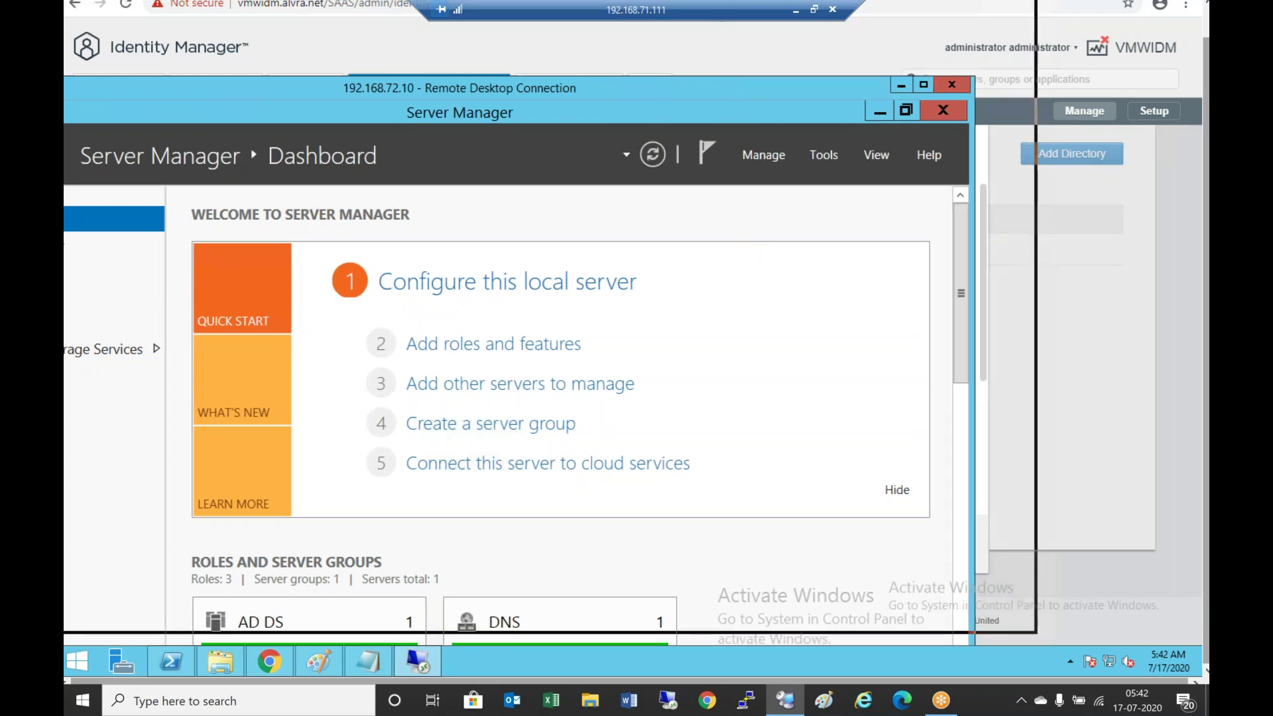
{"action": "left_click", "coordinate": [400, 607]}
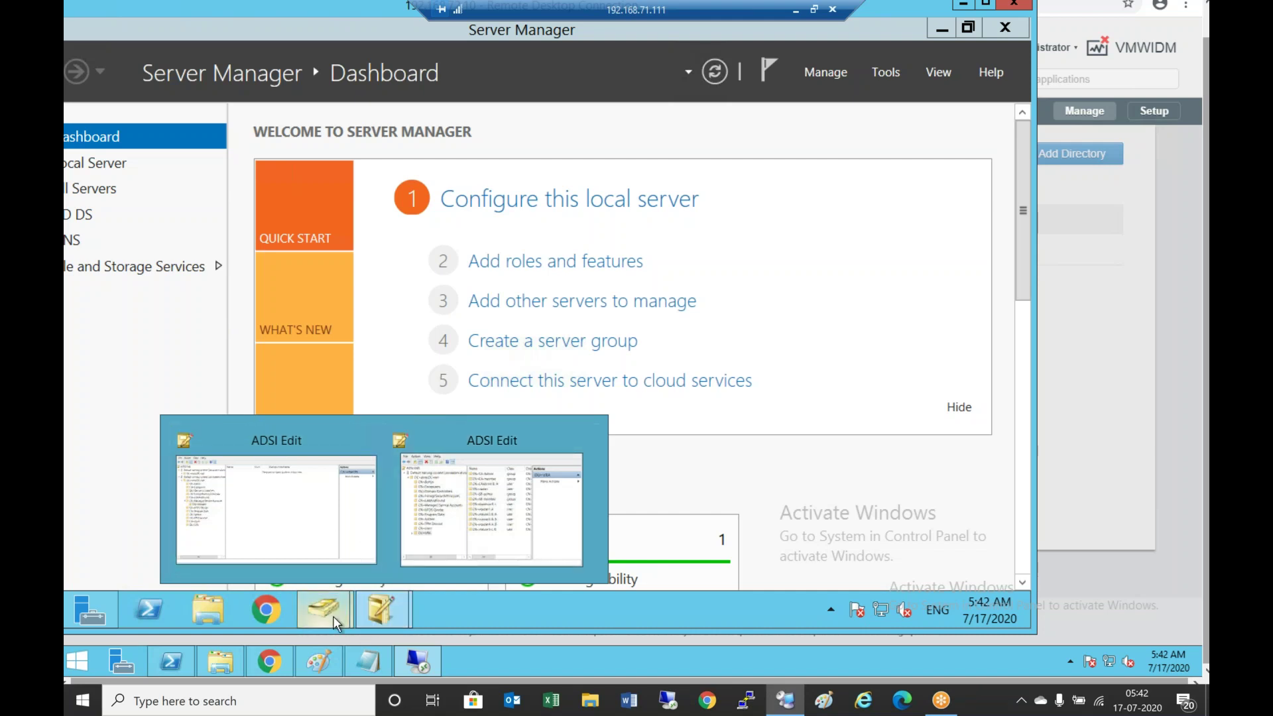
{"action": "mouse_move", "coordinate": [333, 615]}
{"action": "left_click", "coordinate": [436, 515]}
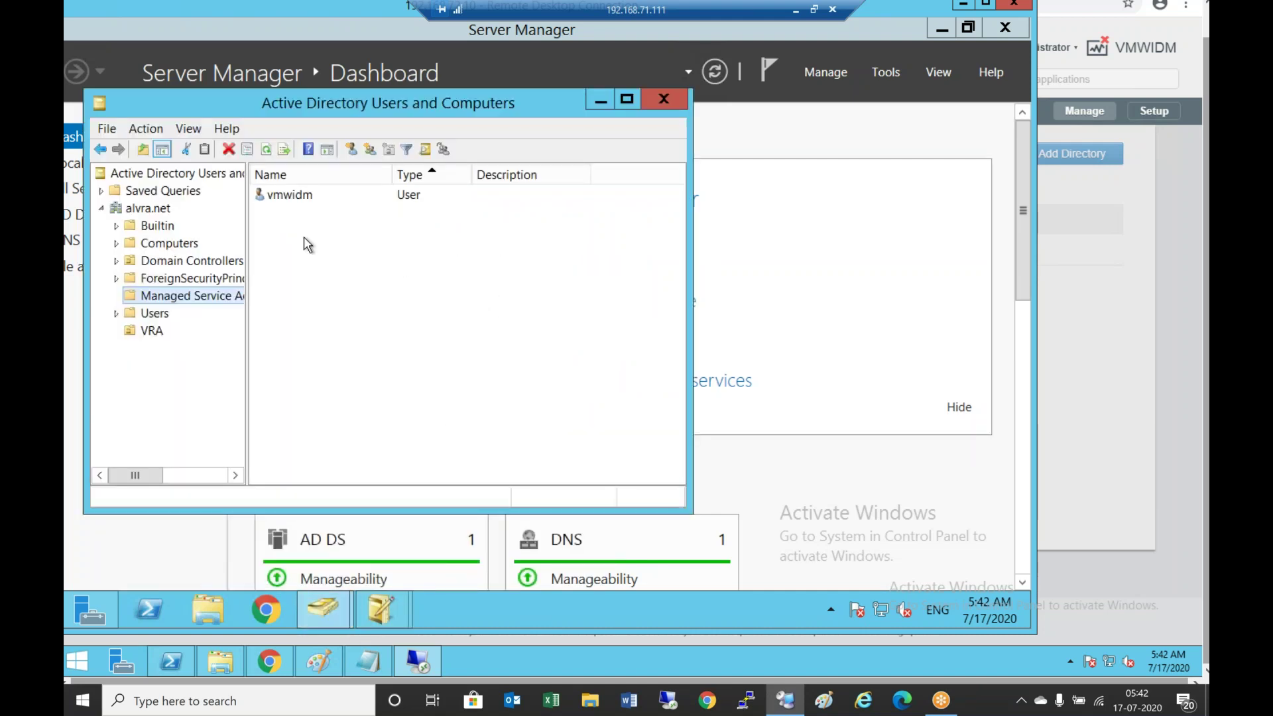
{"action": "left_click", "coordinate": [151, 330]}
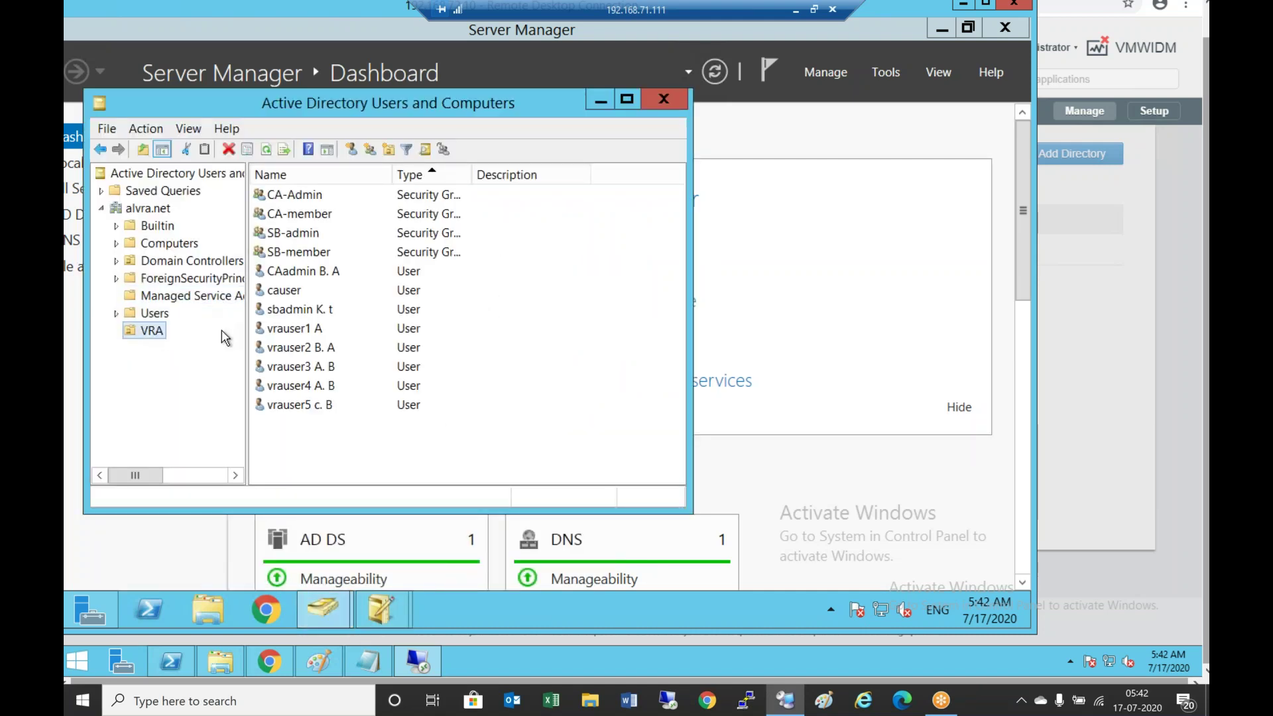
{"action": "double_click", "coordinate": [305, 351]}
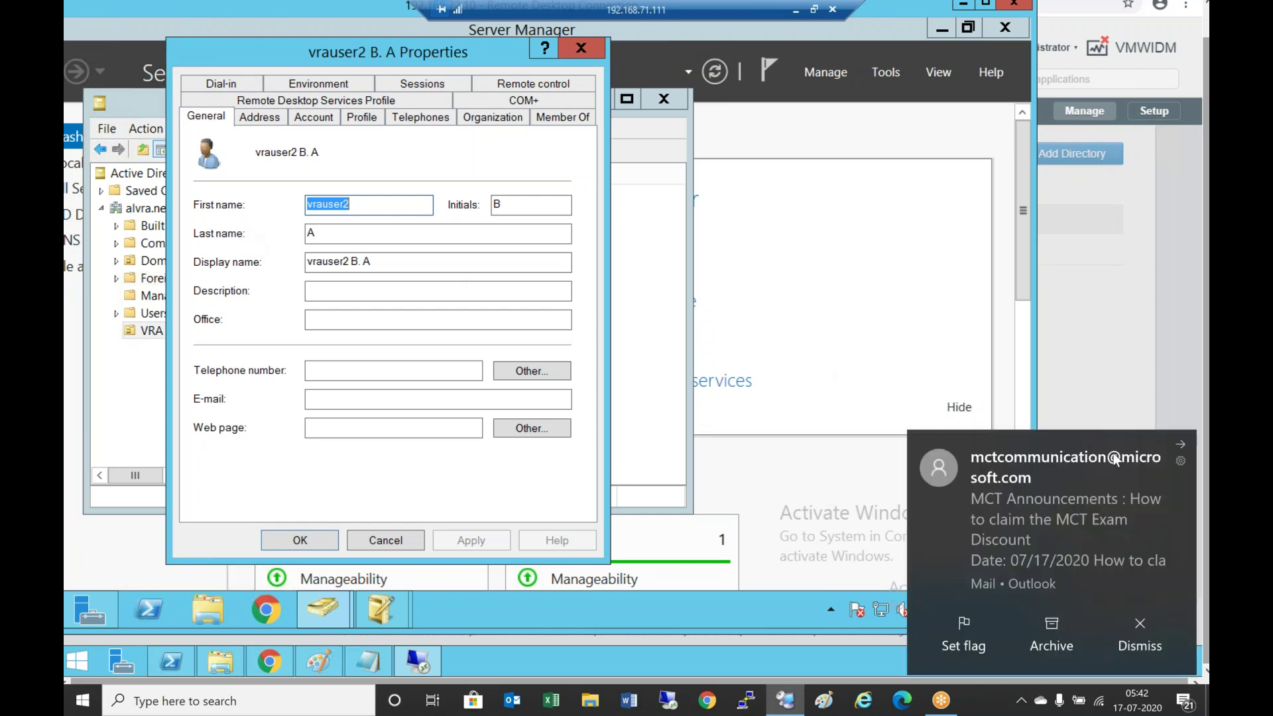
{"action": "left_click", "coordinate": [1140, 633]}
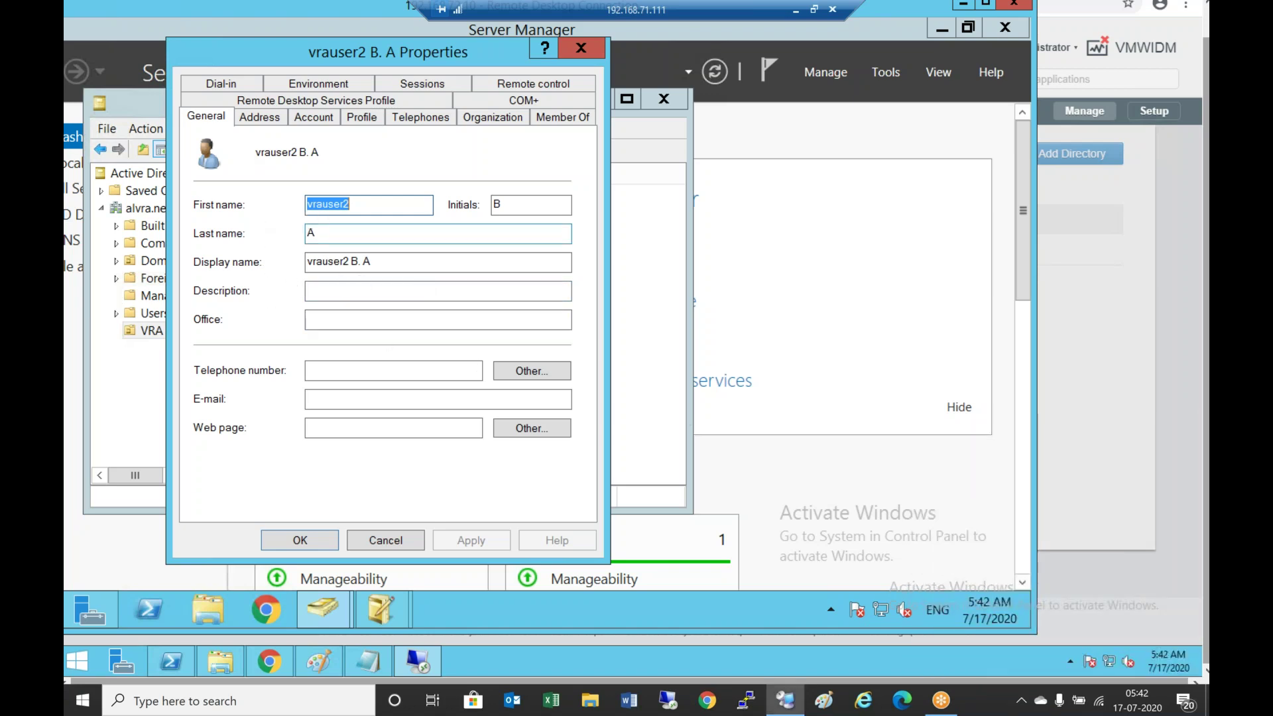
{"action": "left_click", "coordinate": [370, 544]}
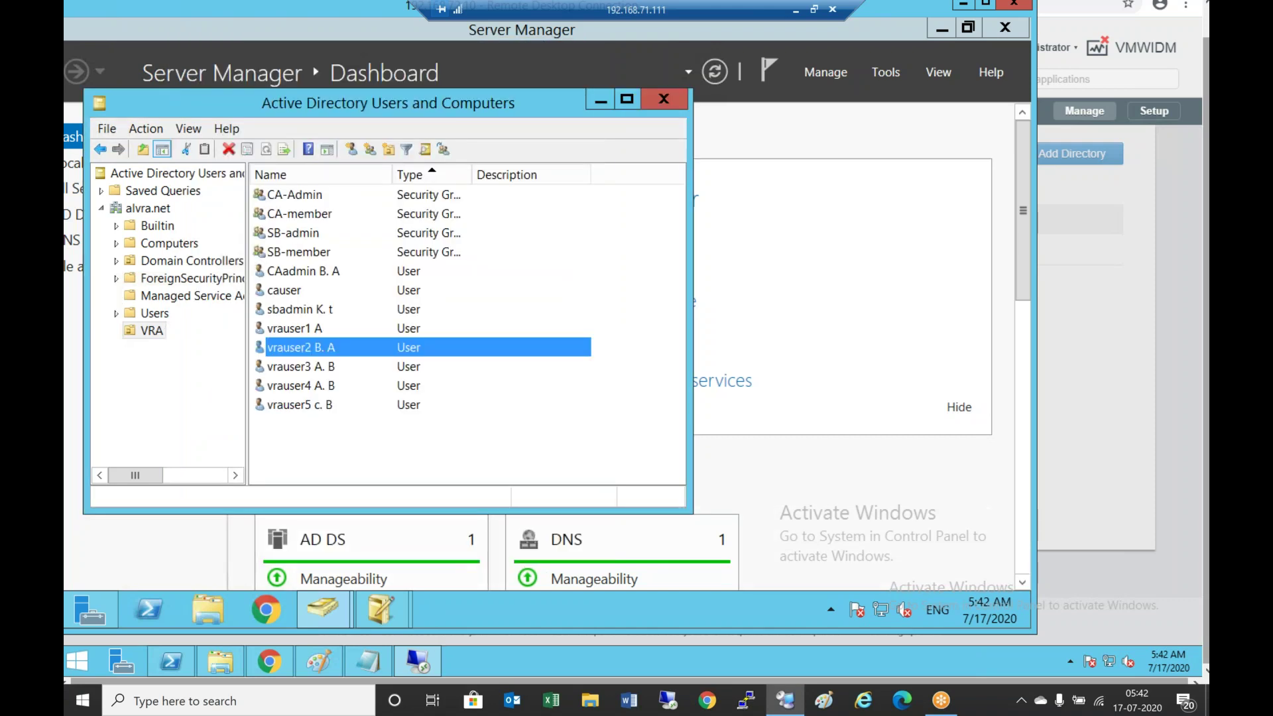
{"action": "left_click", "coordinate": [280, 662]}
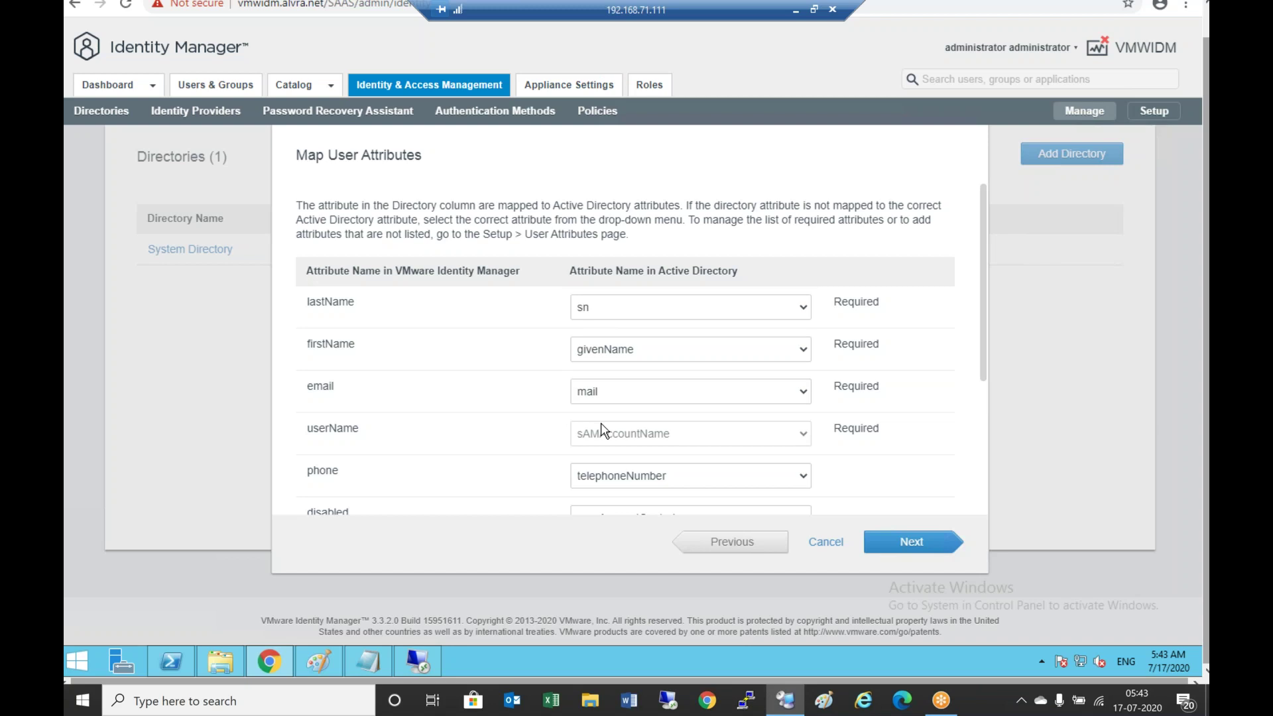
Bring up ADSI Edit on the remote server, expand OU=VRA and select CN=vrauser1 A
{"action": "left_click", "coordinate": [417, 670]}
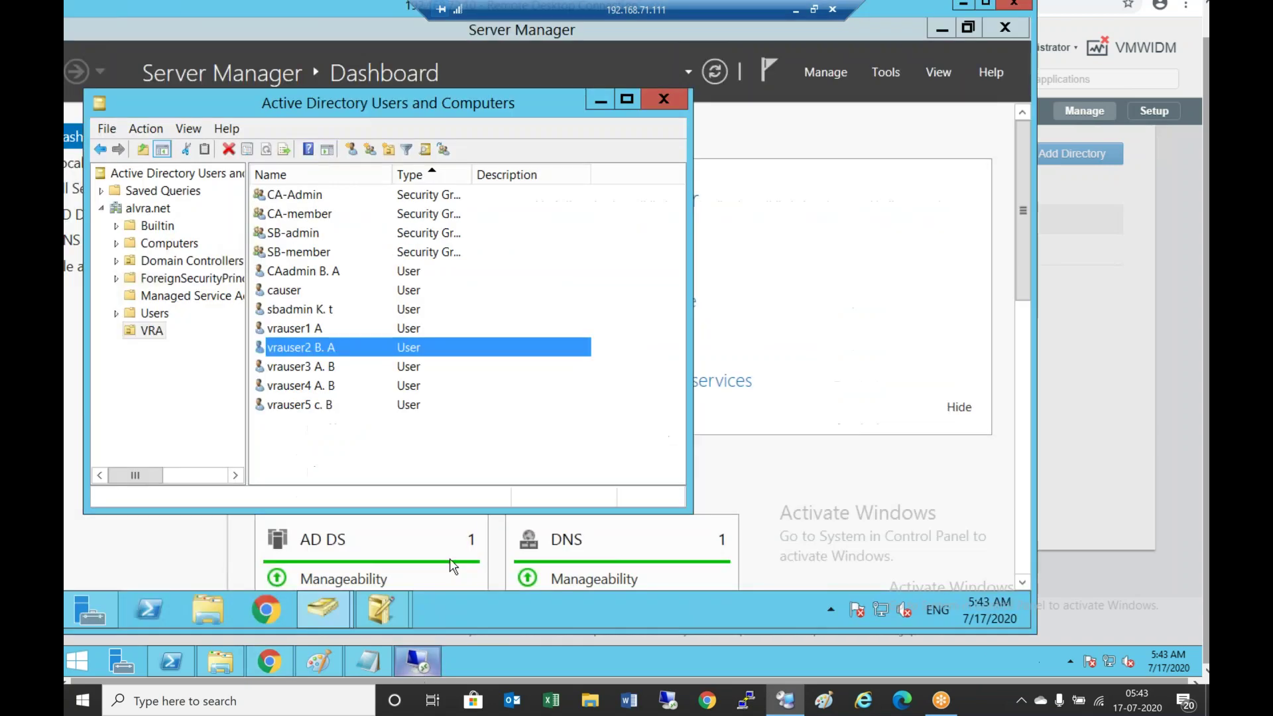
{"action": "left_click", "coordinate": [392, 611]}
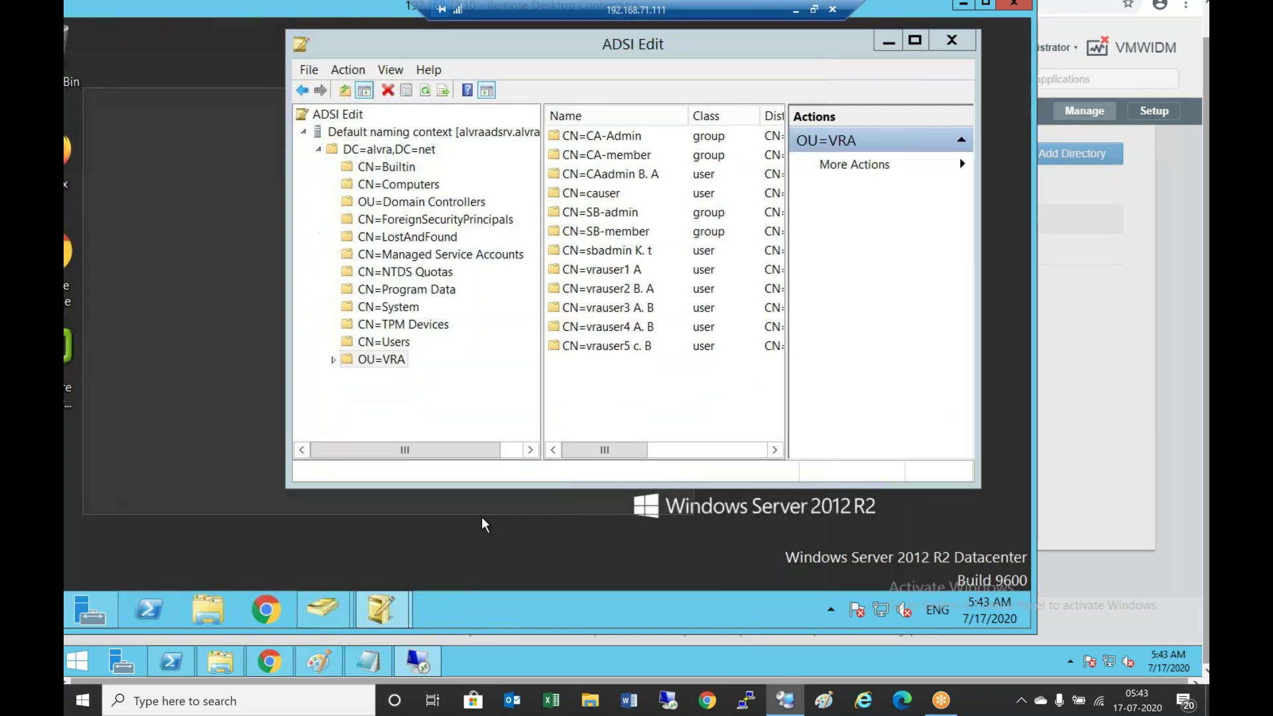
{"action": "left_click", "coordinate": [481, 516]}
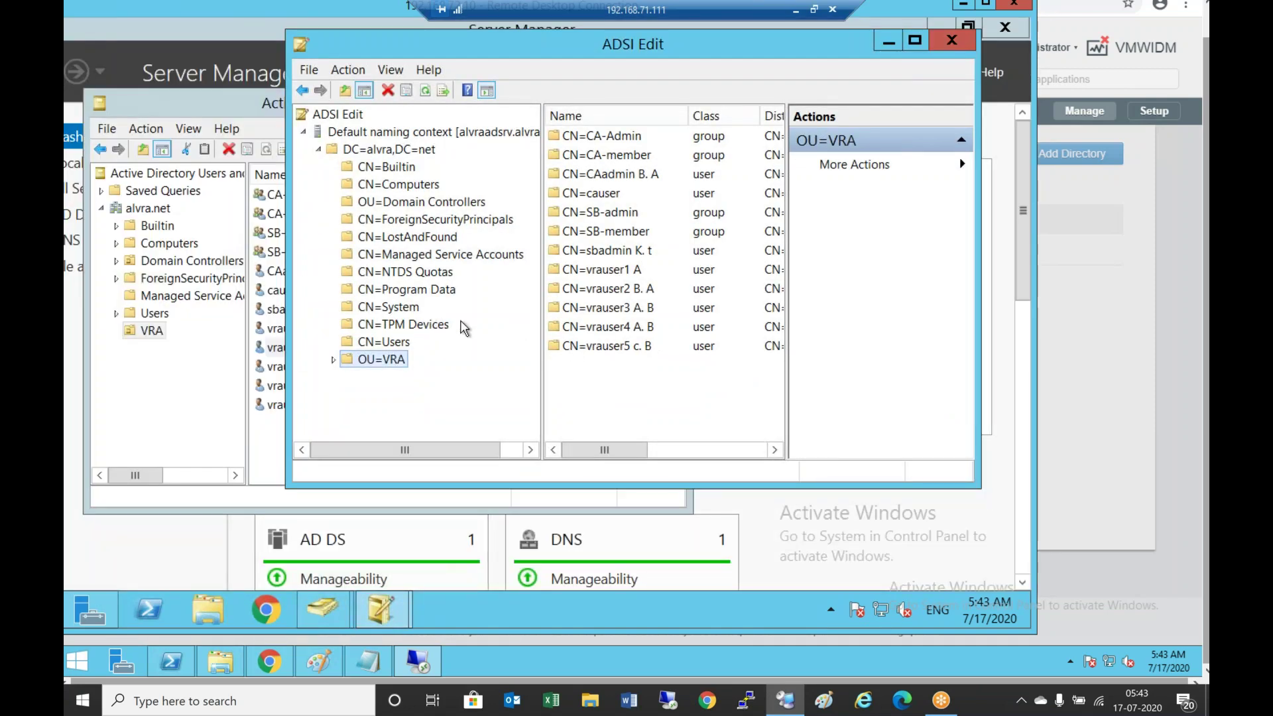
{"action": "left_click", "coordinate": [333, 361]}
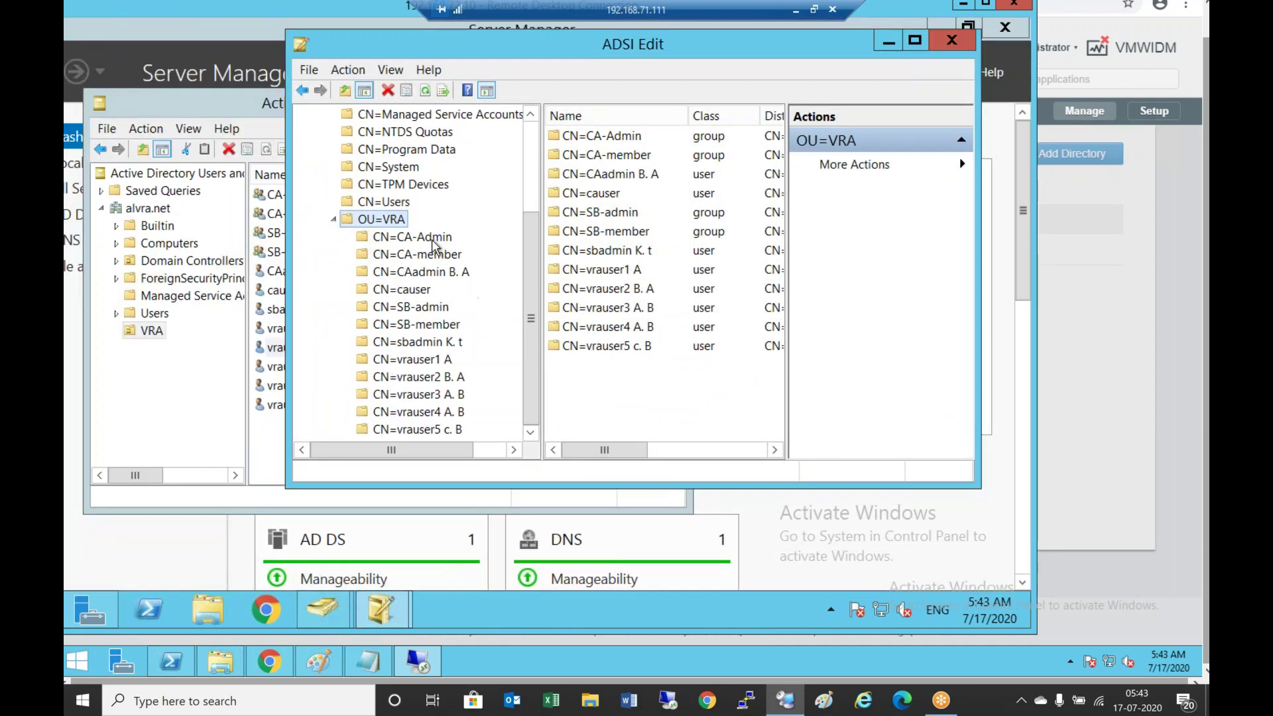
{"action": "left_click", "coordinate": [434, 364]}
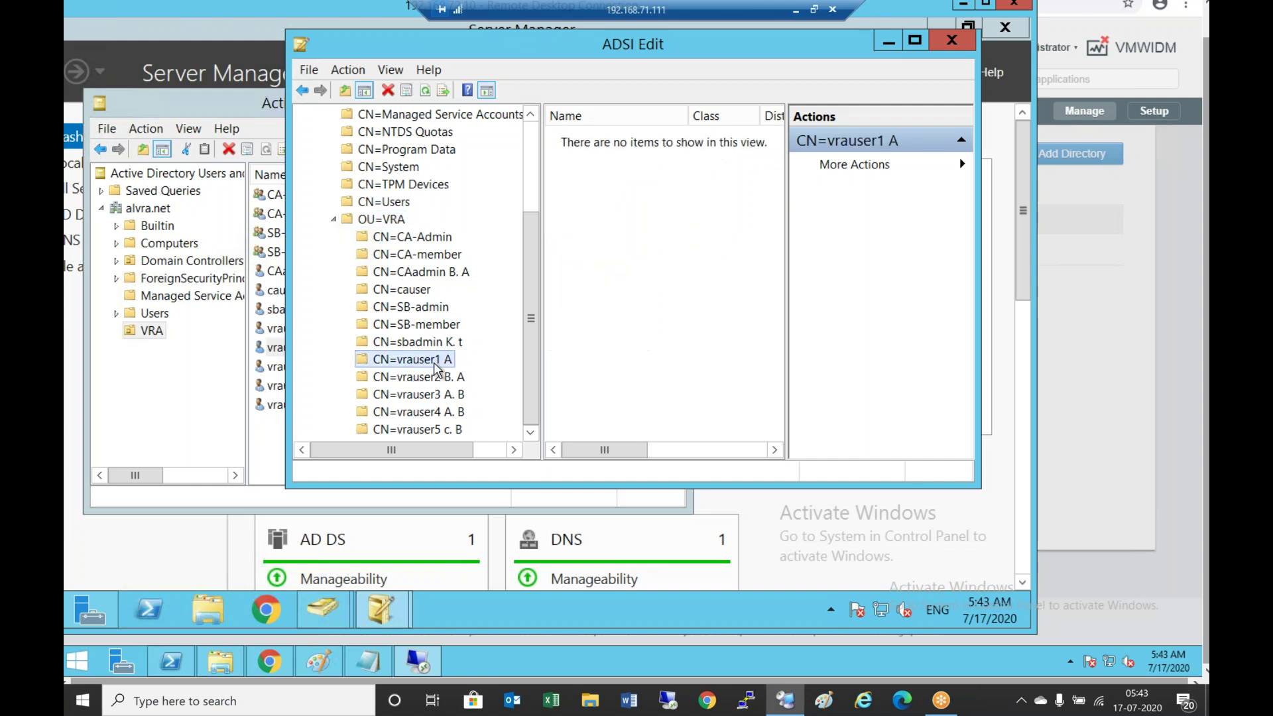
Open CN=vrauser1 A's Properties and widen the Attribute column to show full names
{"action": "right_click", "coordinate": [437, 366]}
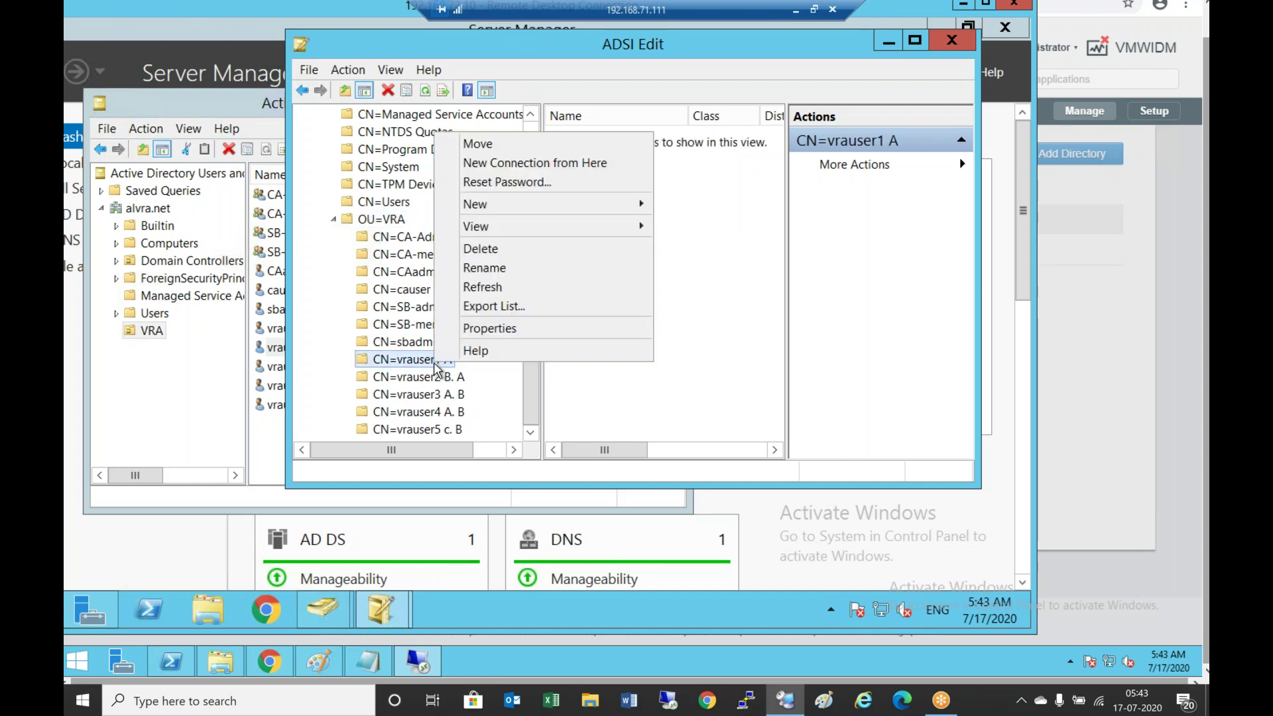
{"action": "left_click", "coordinate": [490, 330]}
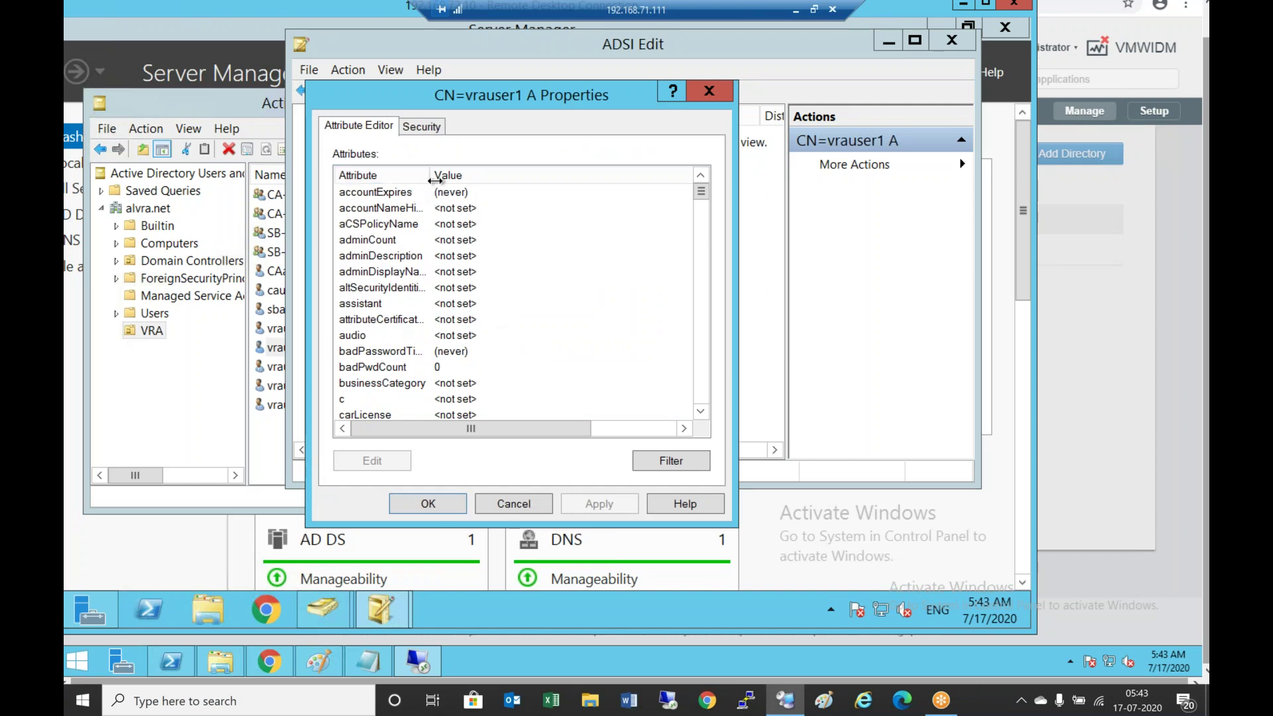
{"action": "left_click_drag", "start_coordinate": [431, 177], "coordinate": [502, 177]}
Scroll the Attribute Editor to givenName (vrauser1), then bring up Active Directory Users and Computers
{"action": "left_click", "coordinate": [701, 411]}
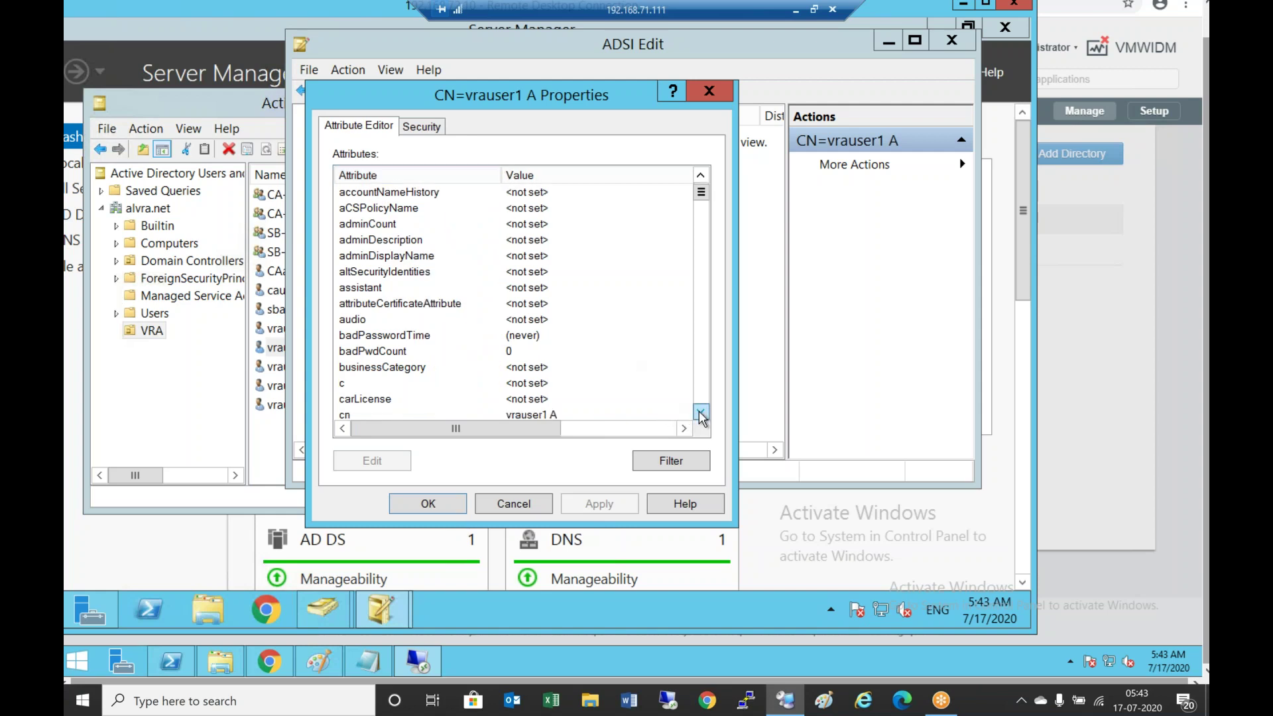
{"action": "left_click", "coordinate": [700, 412]}
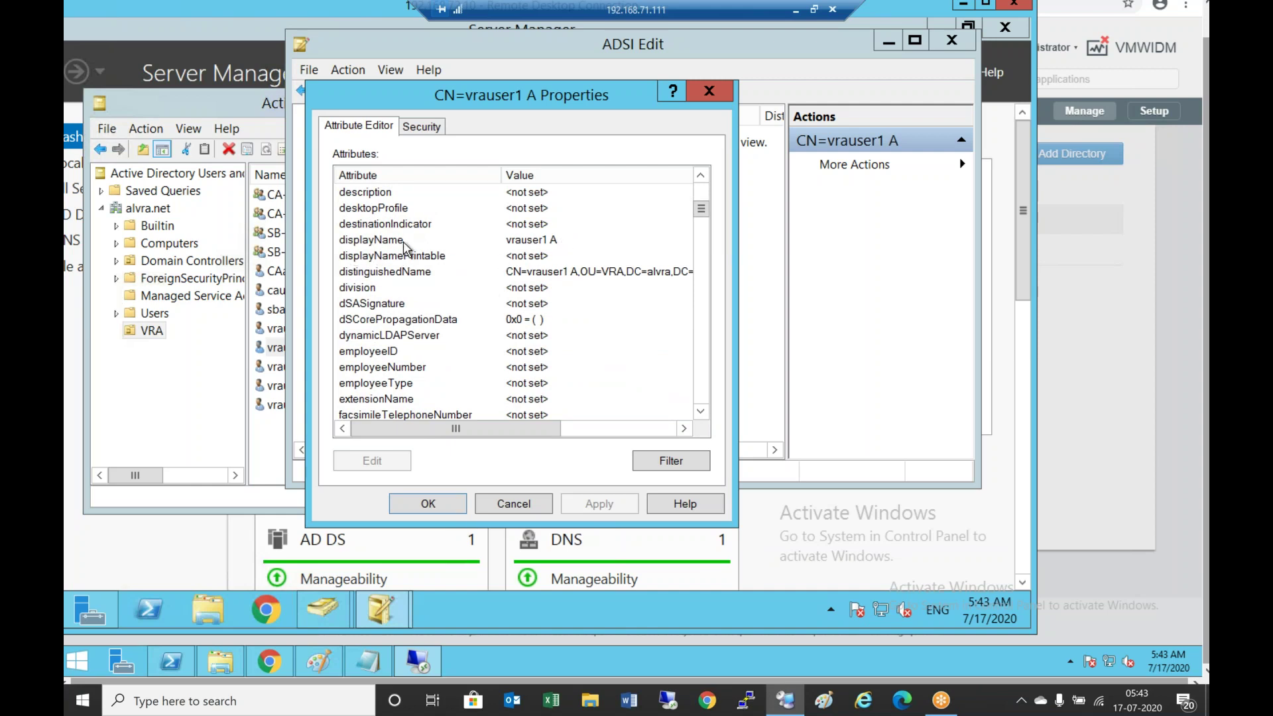
{"action": "left_click", "coordinate": [702, 413]}
{"action": "left_click", "coordinate": [701, 413]}
{"action": "left_click", "coordinate": [701, 412]}
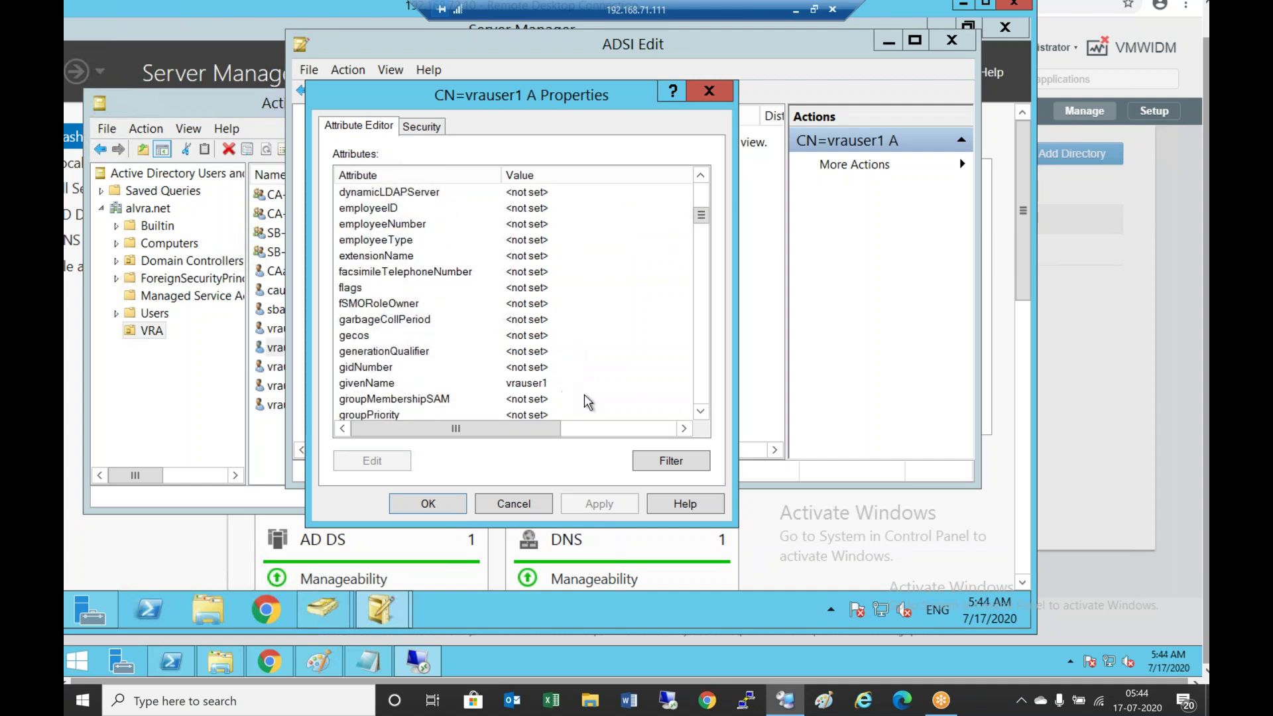
{"action": "left_click", "coordinate": [701, 413]}
{"action": "left_click", "coordinate": [701, 412]}
{"action": "left_click", "coordinate": [701, 412]}
{"action": "left_click", "coordinate": [701, 413]}
{"action": "left_click", "coordinate": [701, 412]}
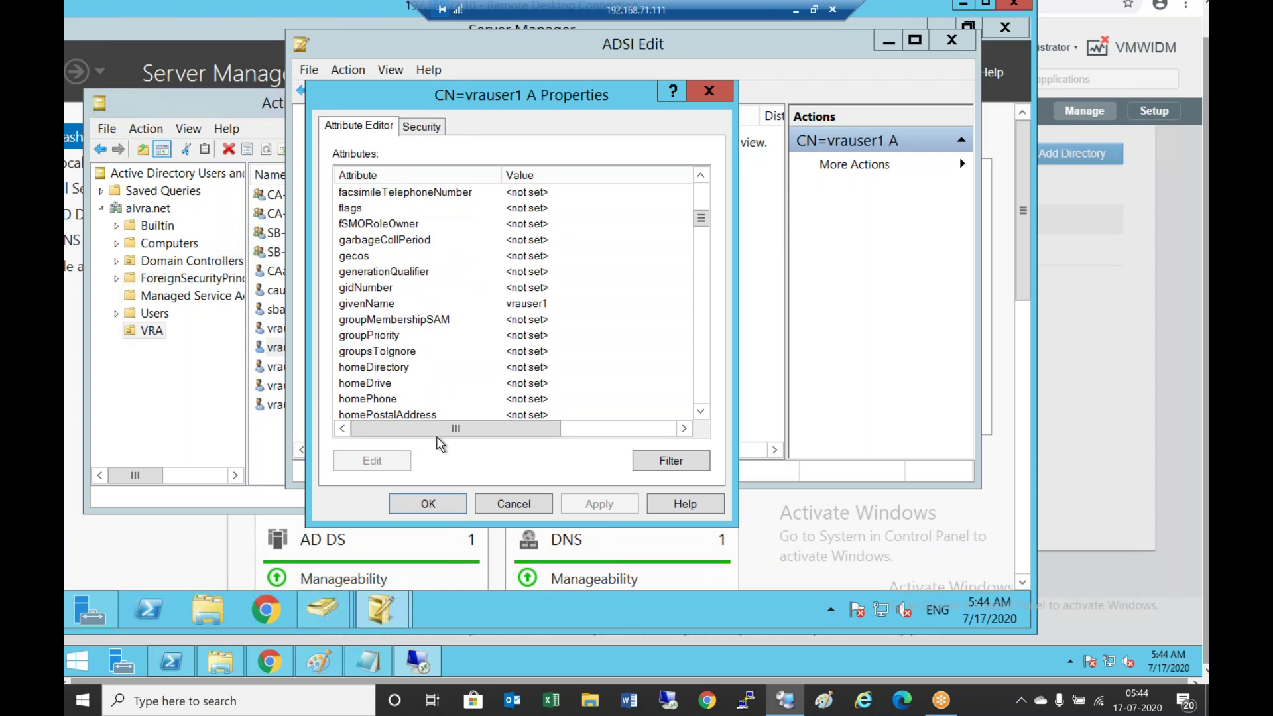
{"action": "left_click", "coordinate": [318, 616]}
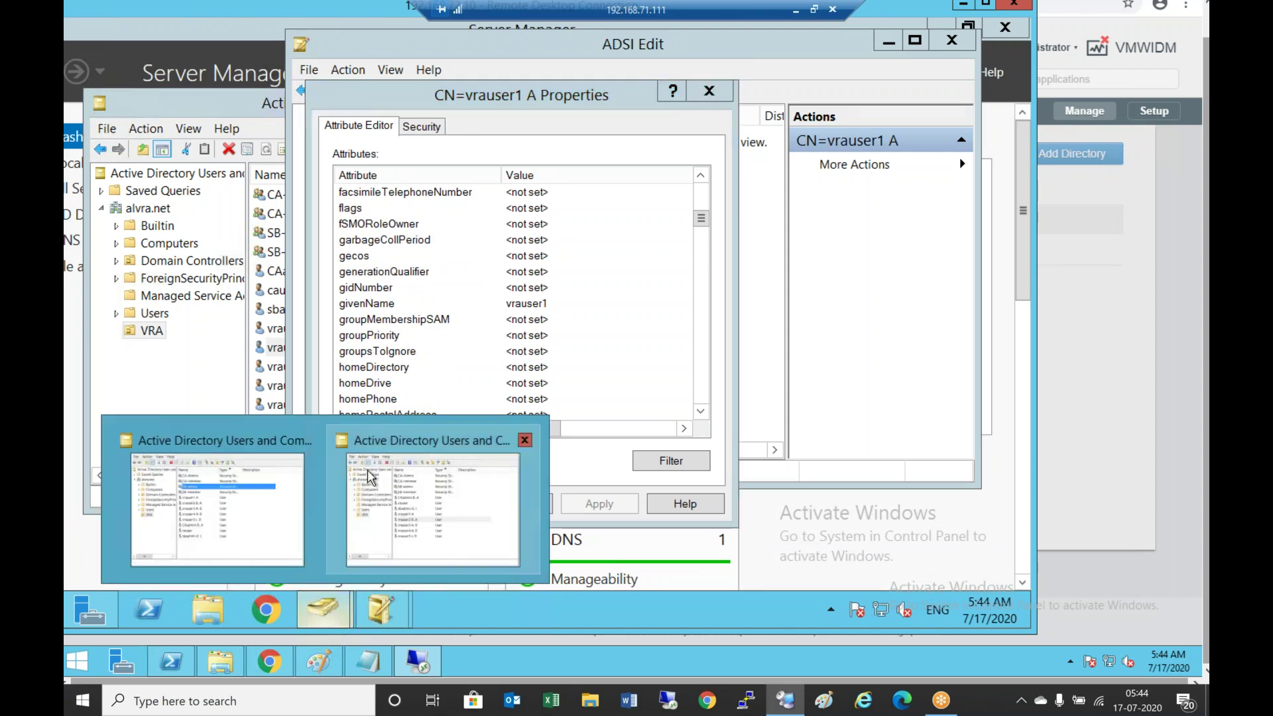
{"action": "left_click", "coordinate": [424, 491]}
Open vrauser2 B. A's Properties to see first name vrauser2 and last name A, then return to ADSI Edit
{"action": "double_click", "coordinate": [345, 347]}
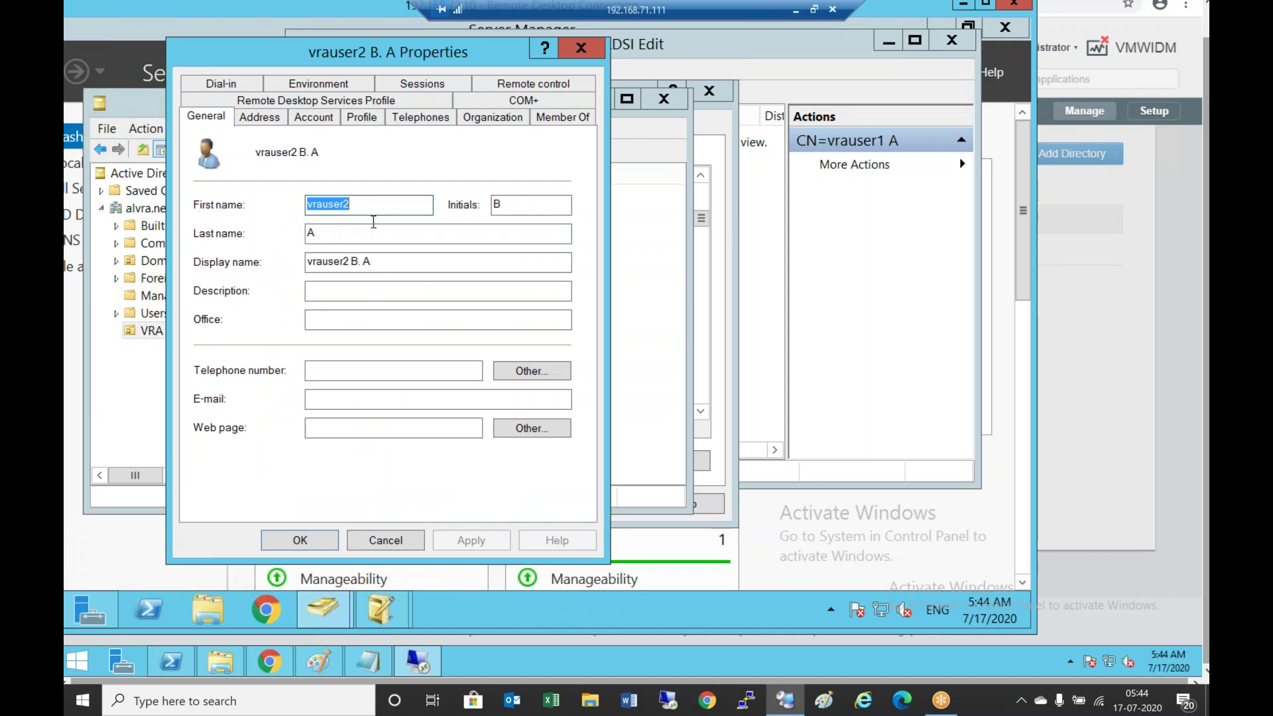
{"action": "left_click", "coordinate": [392, 603]}
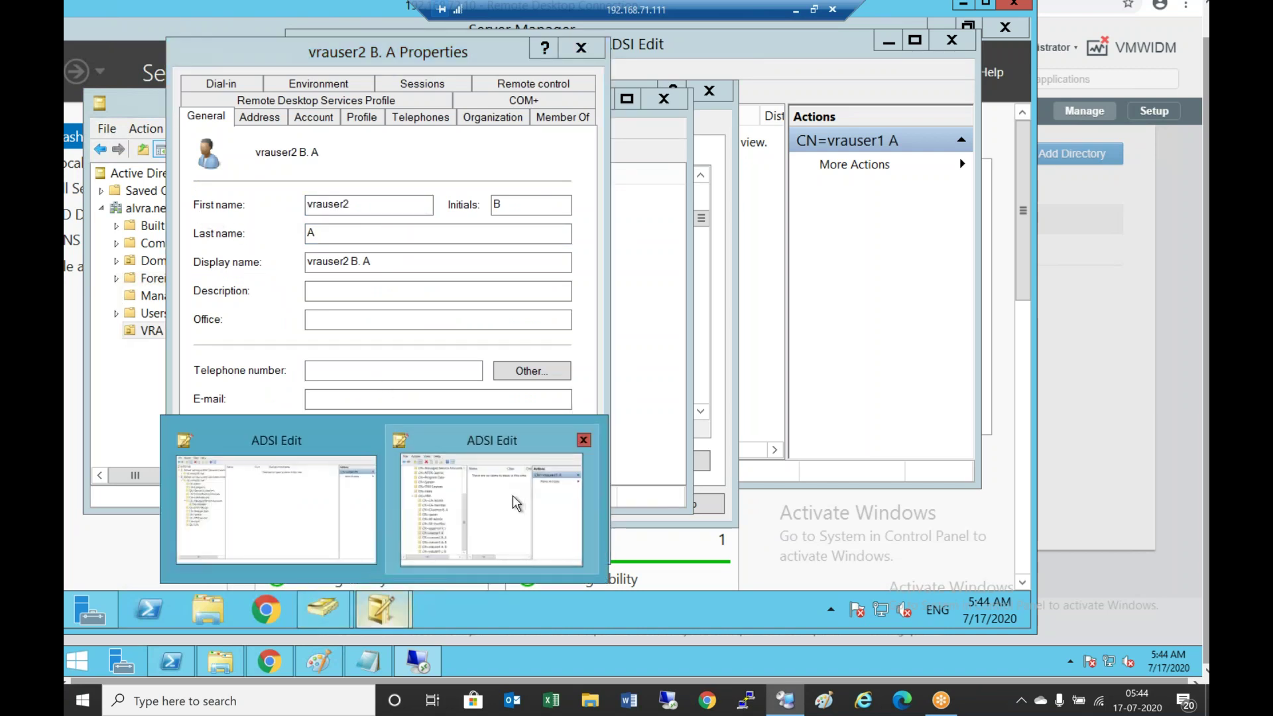
{"action": "left_click", "coordinate": [513, 499]}
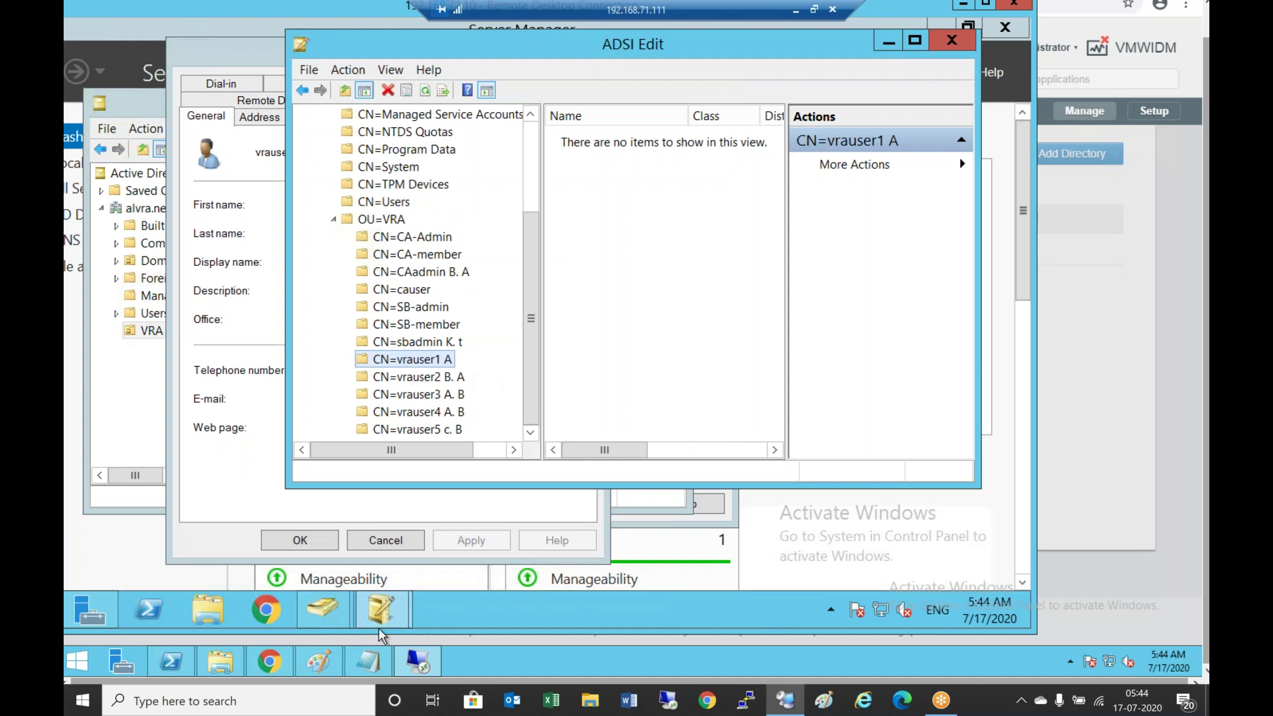
{"action": "left_click", "coordinate": [332, 608]}
{"action": "mouse_move", "coordinate": [379, 614]}
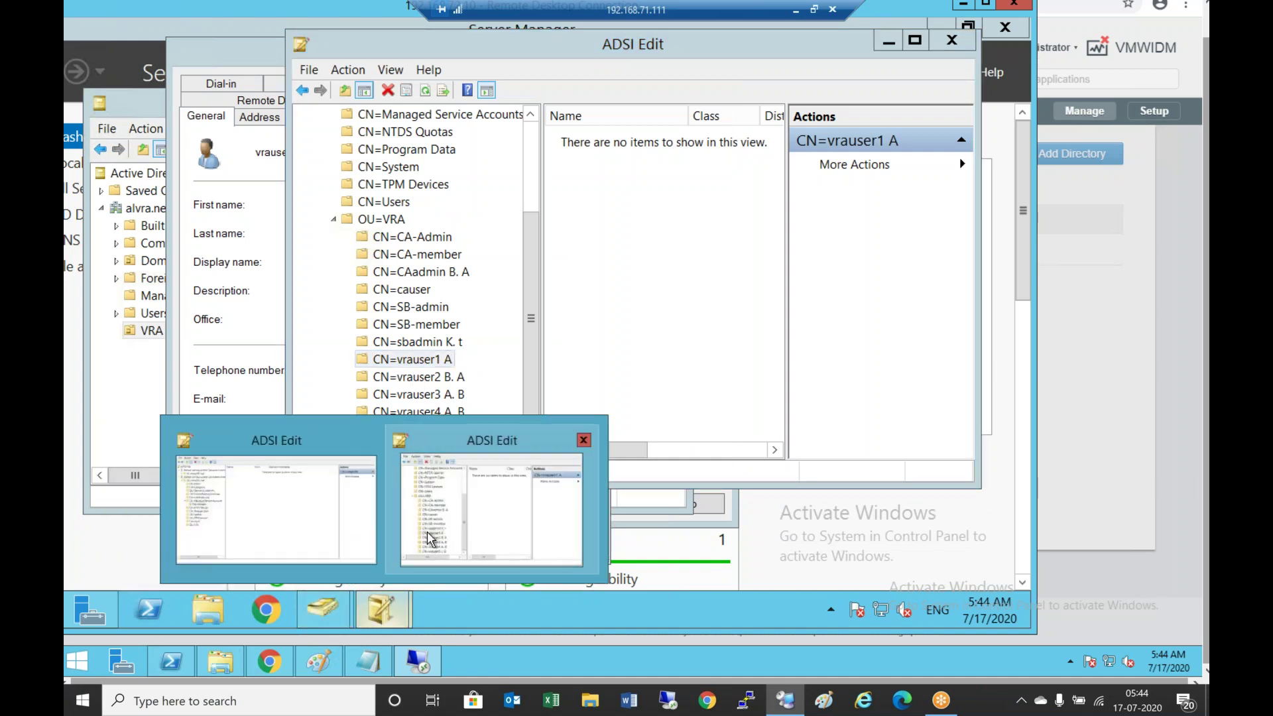
{"action": "left_click", "coordinate": [341, 525]}
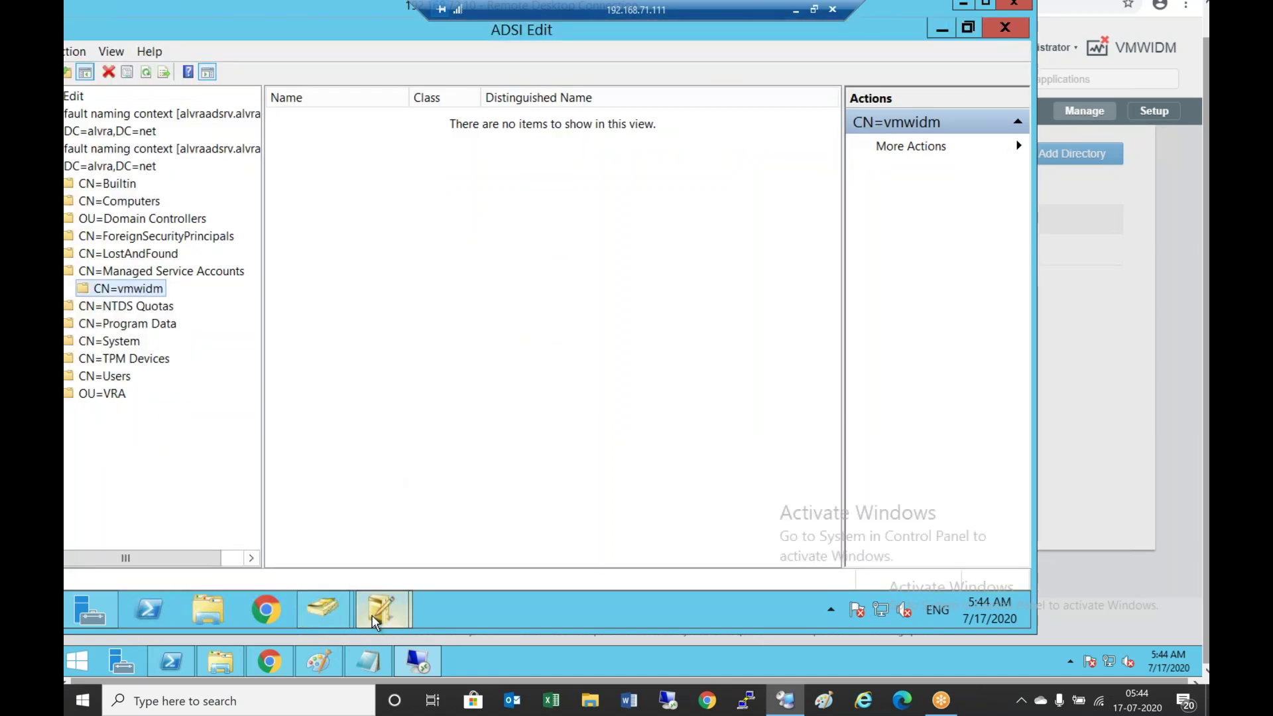
{"action": "left_click", "coordinate": [456, 542]}
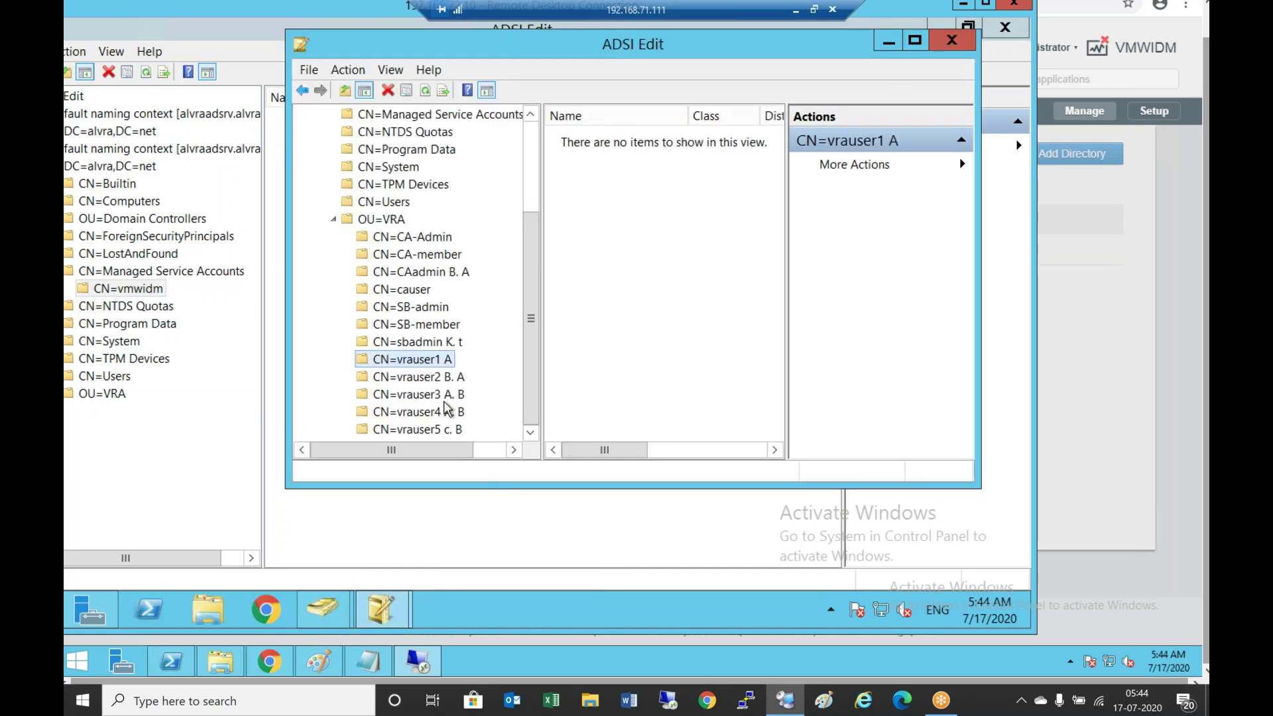
Reopen vrauser1 A's Properties and scroll the Attribute Editor down toward sn
{"action": "right_click", "coordinate": [436, 362]}
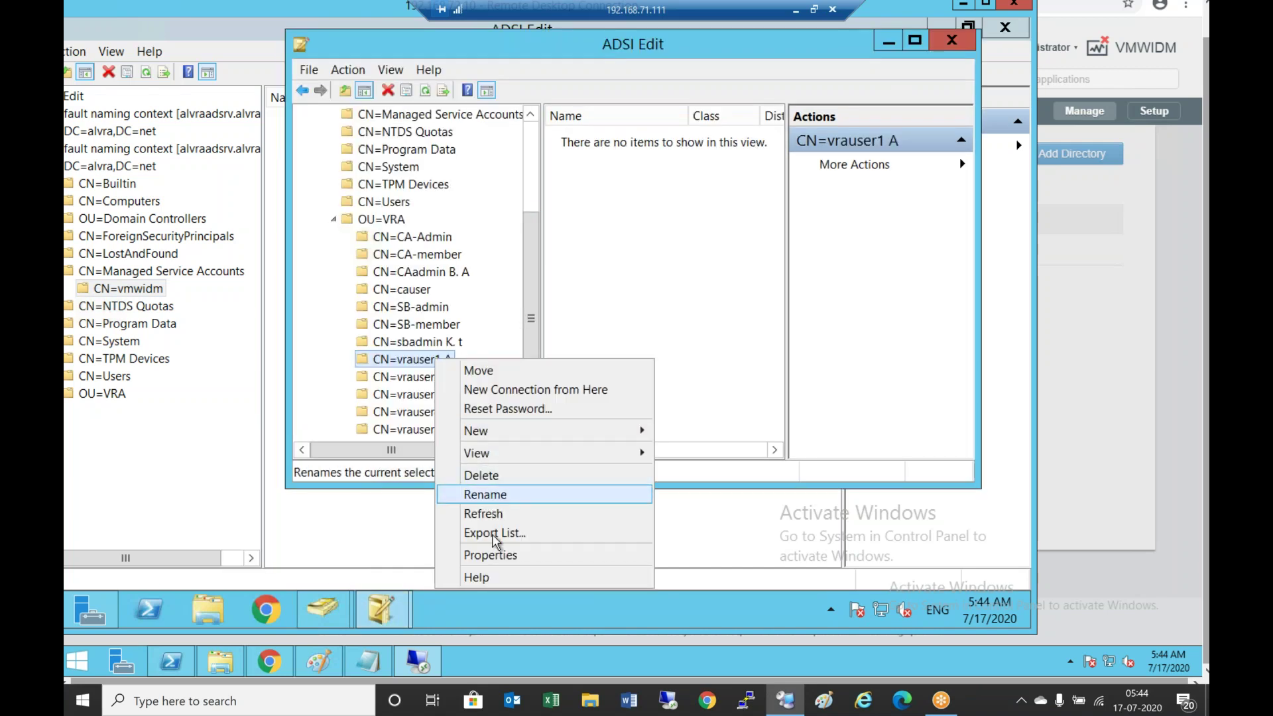
{"action": "left_click", "coordinate": [497, 557]}
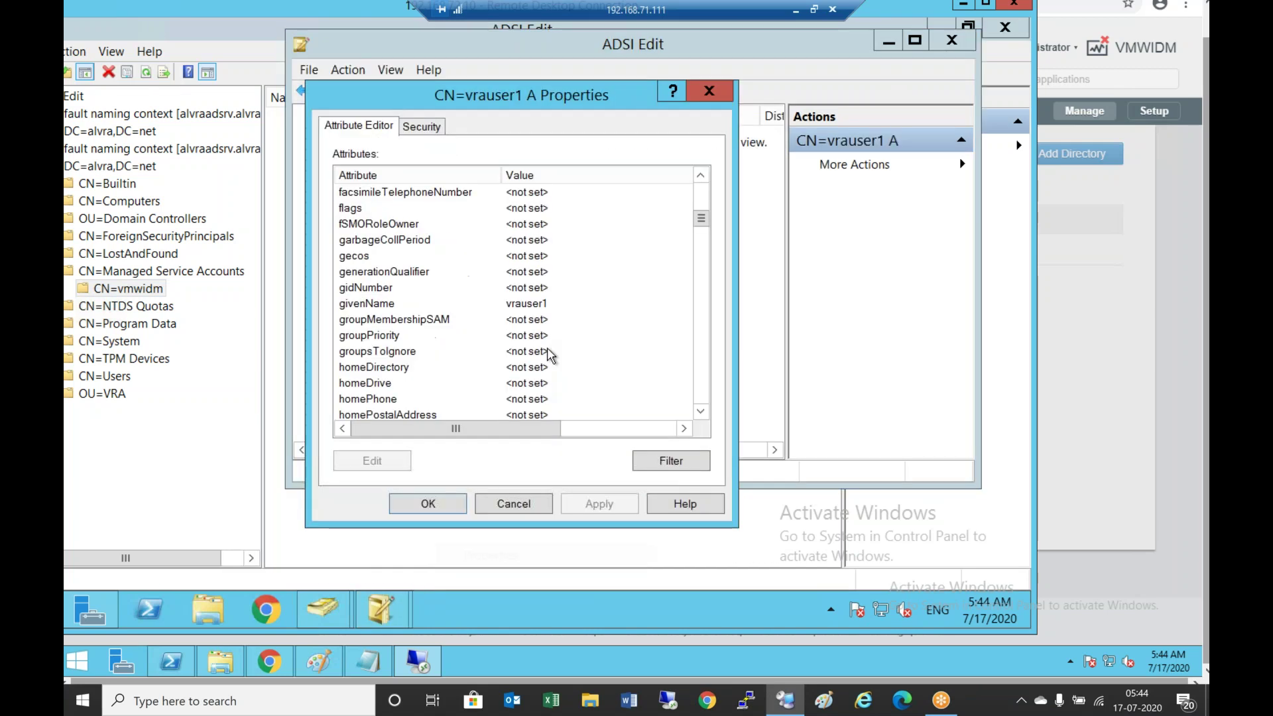
{"action": "left_click", "coordinate": [700, 403]}
{"action": "left_click", "coordinate": [701, 411]}
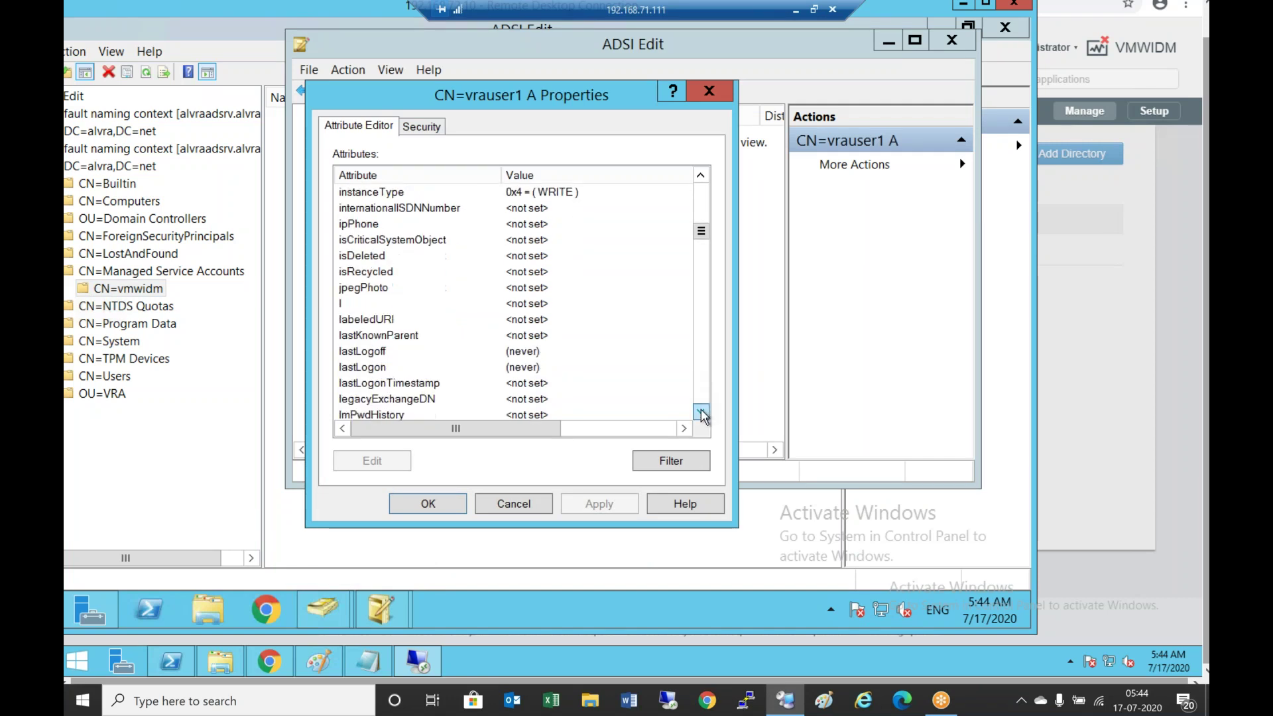
{"action": "left_click", "coordinate": [702, 412]}
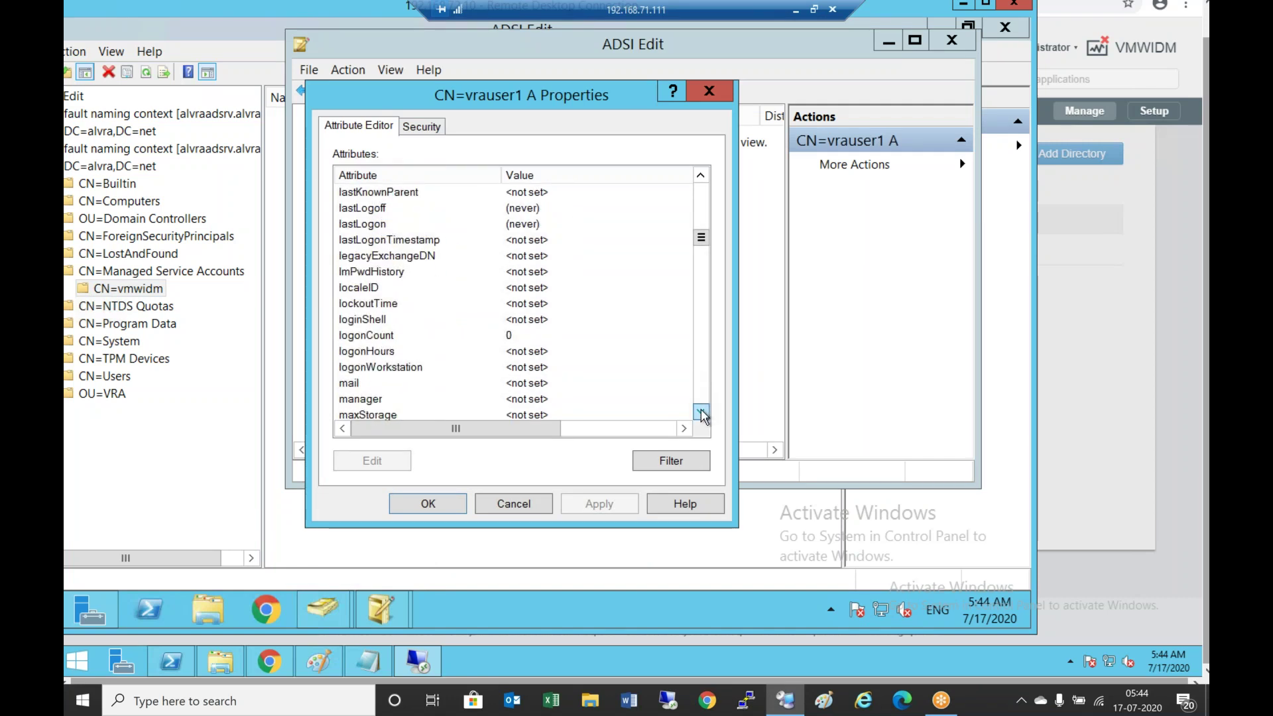
{"action": "left_click", "coordinate": [702, 413]}
{"action": "left_click", "coordinate": [702, 412]}
{"action": "left_click", "coordinate": [702, 412]}
{"action": "left_click", "coordinate": [702, 413]}
{"action": "right_click", "coordinate": [701, 414]}
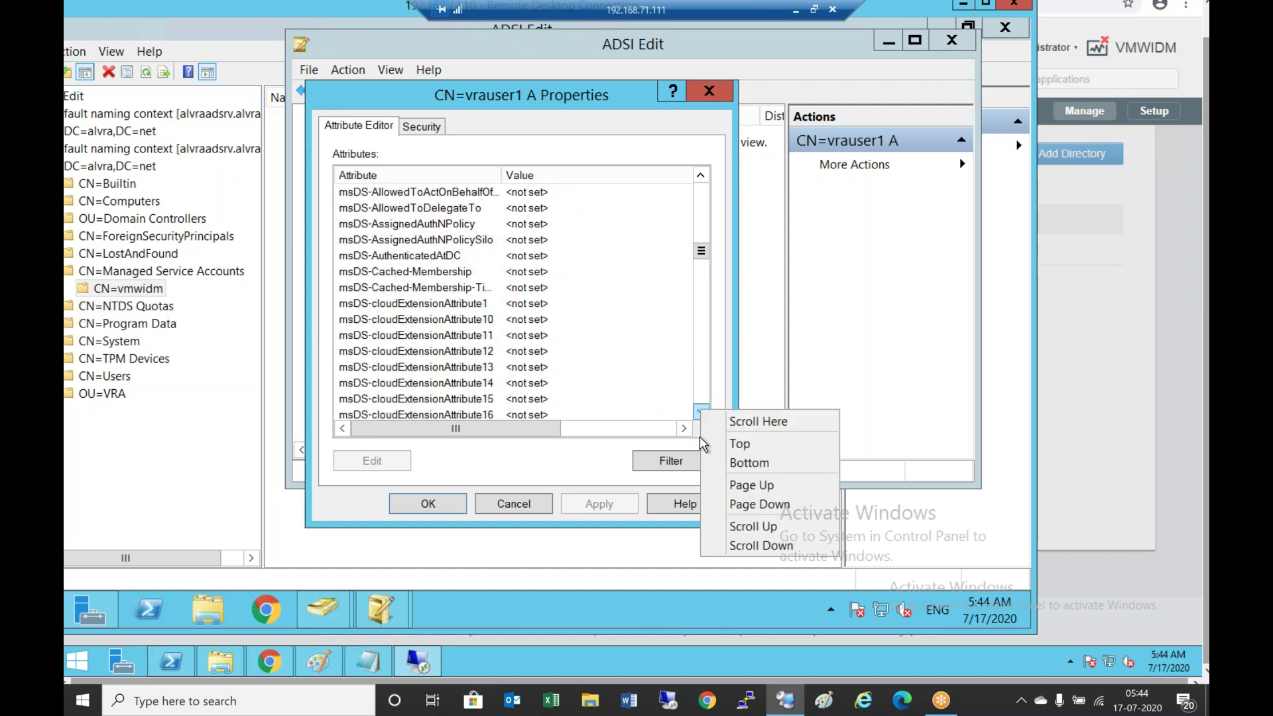
{"action": "left_click", "coordinate": [699, 442]}
{"action": "left_click", "coordinate": [701, 412]}
{"action": "left_click", "coordinate": [701, 412]}
{"action": "left_click", "coordinate": [702, 412]}
{"action": "left_click", "coordinate": [702, 412]}
{"action": "left_click", "coordinate": [701, 413]}
{"action": "left_click", "coordinate": [702, 412]}
{"action": "left_click", "coordinate": [702, 413]}
{"action": "left_click", "coordinate": [701, 413]}
{"action": "left_click", "coordinate": [702, 413]}
{"action": "left_click", "coordinate": [702, 413]}
{"action": "left_click", "coordinate": [702, 412]}
{"action": "left_click", "coordinate": [701, 412]}
{"action": "left_click", "coordinate": [701, 413]}
{"action": "left_click", "coordinate": [702, 412]}
{"action": "left_click", "coordinate": [701, 412]}
{"action": "left_click", "coordinate": [701, 412]}
{"action": "left_click", "coordinate": [701, 413]}
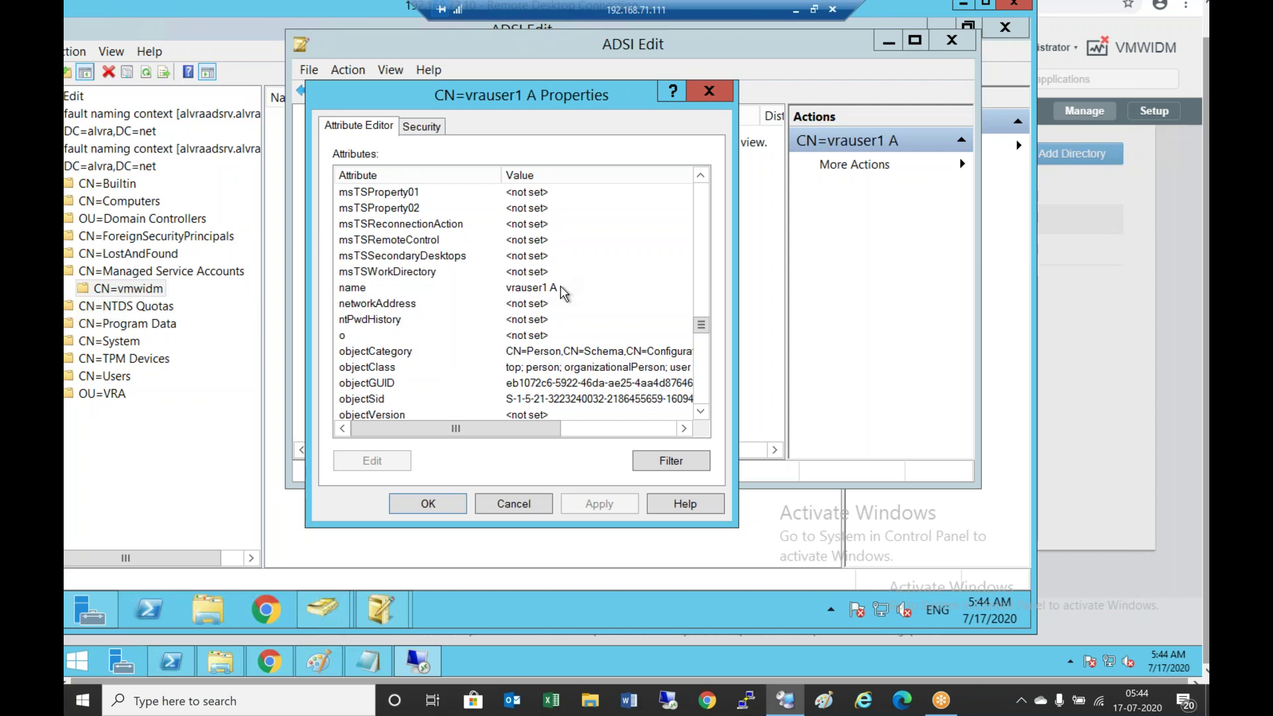
Confirm sn is set to A, then return to Identity Manager's Map User Attributes page
{"action": "left_click", "coordinate": [702, 416]}
{"action": "left_click", "coordinate": [703, 417]}
{"action": "left_click", "coordinate": [703, 416]}
{"action": "left_click", "coordinate": [703, 416]}
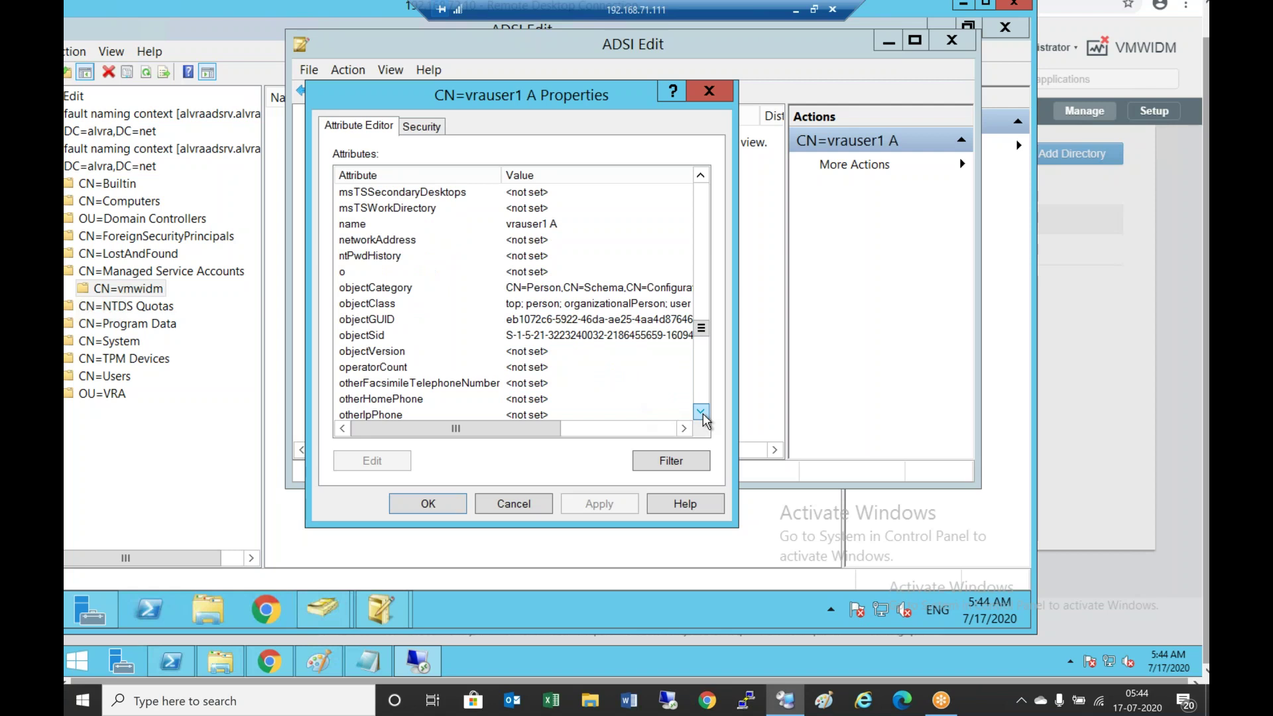
{"action": "left_click_drag", "start_coordinate": [703, 416], "coordinate": [703, 416]}
{"action": "right_click", "coordinate": [703, 416]}
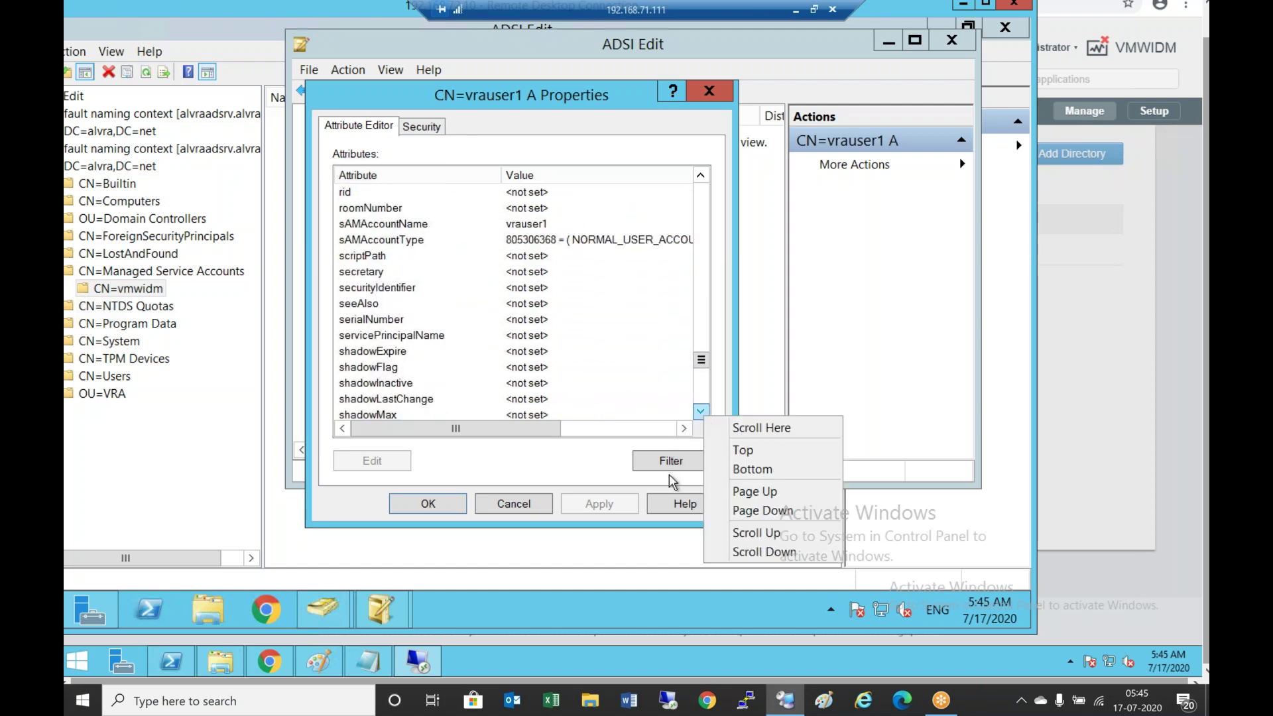
{"action": "left_click", "coordinate": [701, 417]}
{"action": "left_click", "coordinate": [701, 417]}
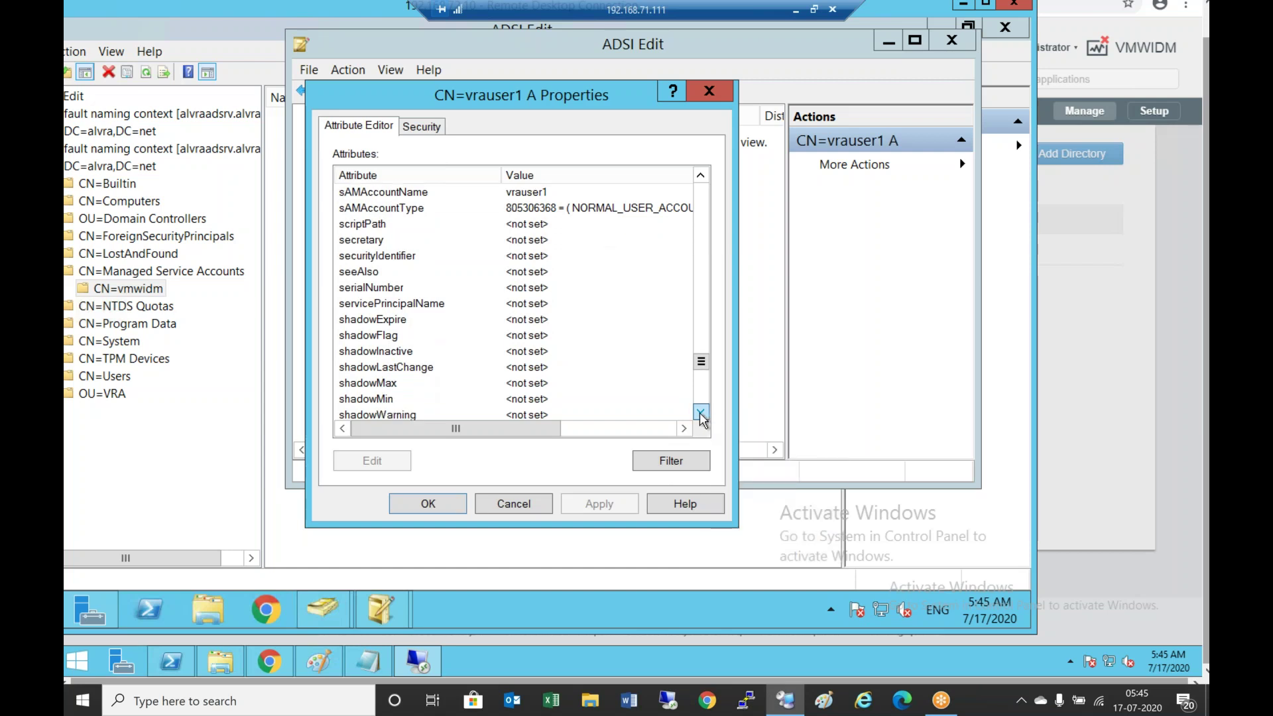
{"action": "left_click", "coordinate": [702, 417]}
{"action": "left_click", "coordinate": [701, 417]}
{"action": "right_click", "coordinate": [702, 417]}
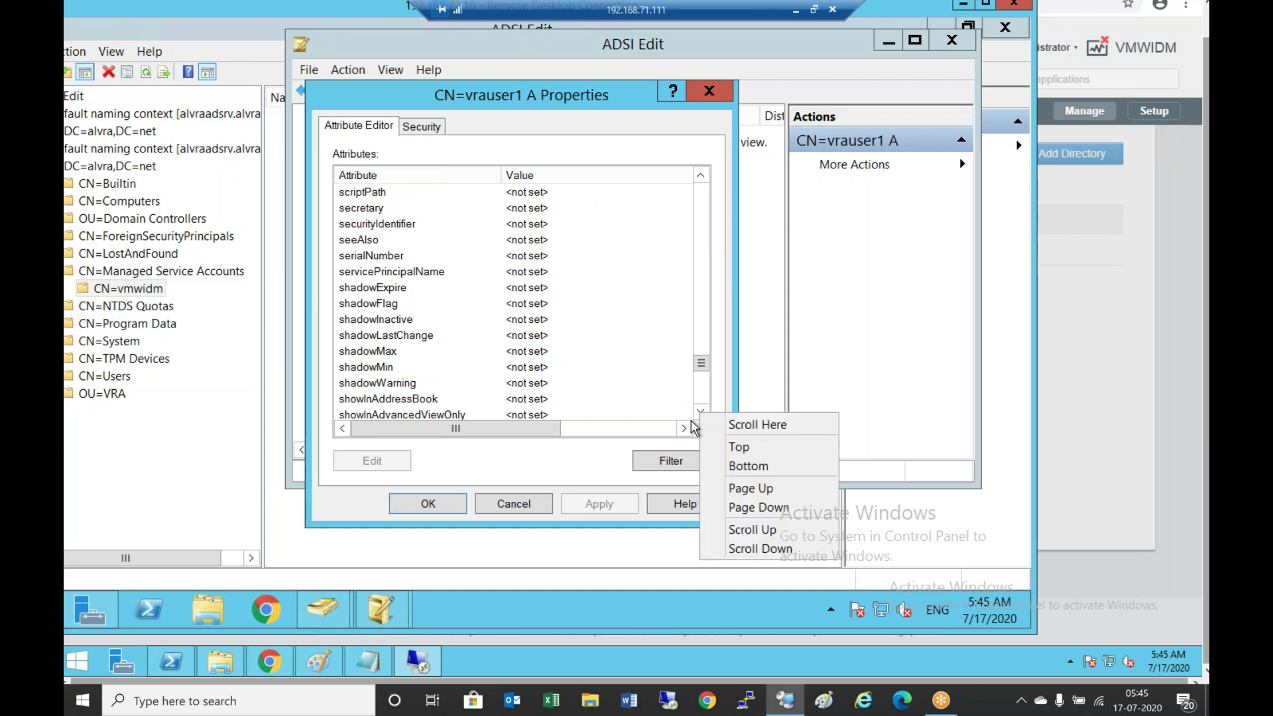
{"action": "left_click", "coordinate": [704, 420]}
{"action": "left_click", "coordinate": [702, 415]}
{"action": "right_click", "coordinate": [701, 415]}
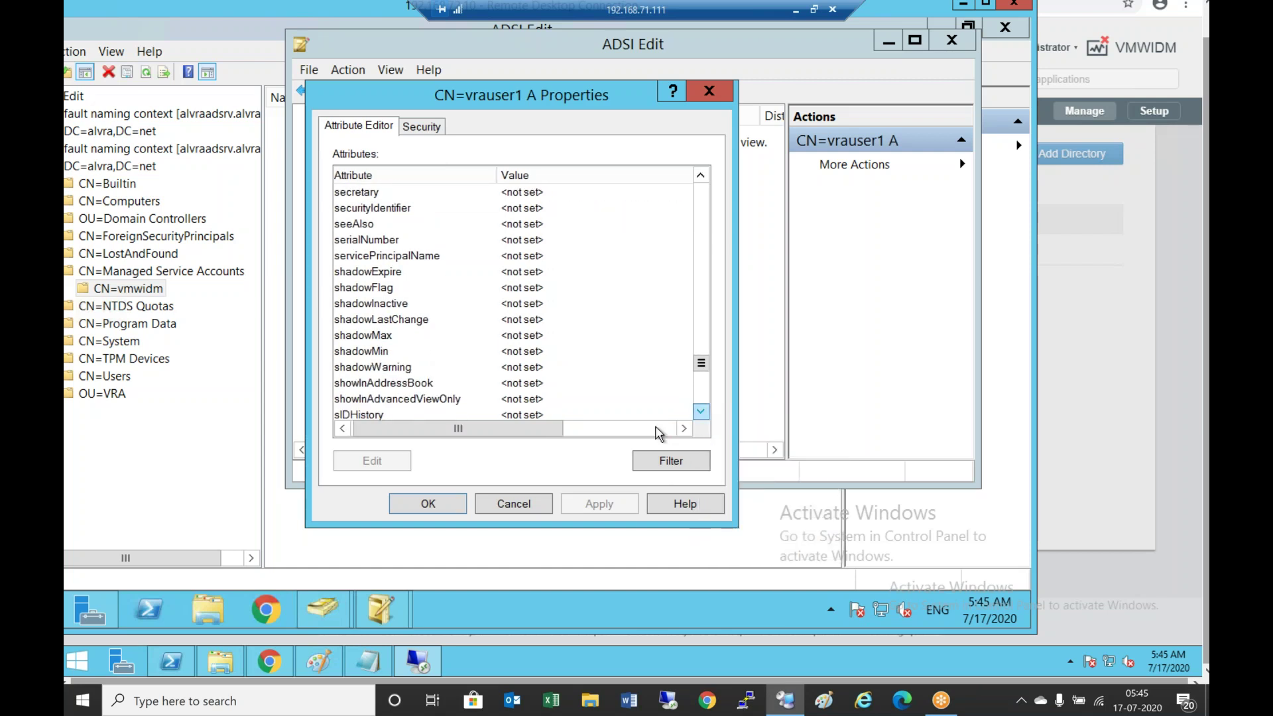
{"action": "left_click", "coordinate": [537, 435]}
{"action": "left_click_drag", "start_coordinate": [537, 436], "coordinate": [534, 436]}
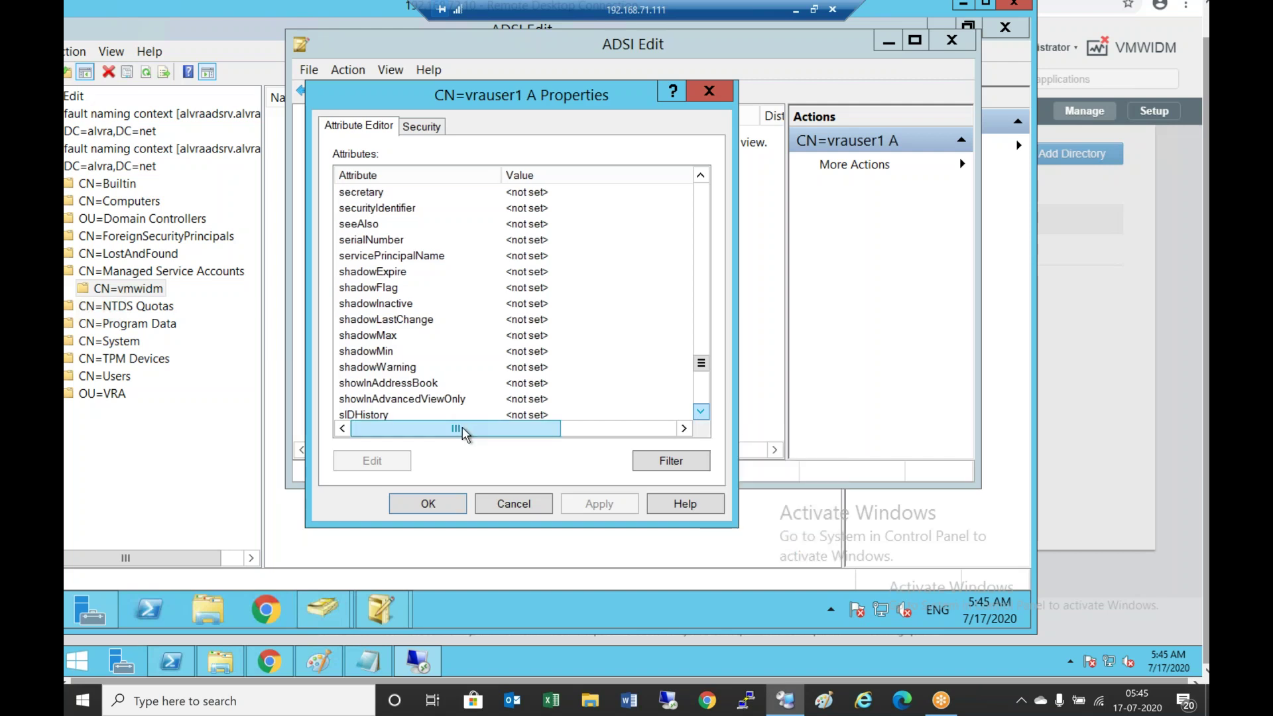
{"action": "left_click", "coordinate": [701, 413]}
{"action": "left_click", "coordinate": [701, 413]}
{"action": "left_click", "coordinate": [701, 412]}
{"action": "left_click", "coordinate": [701, 413]}
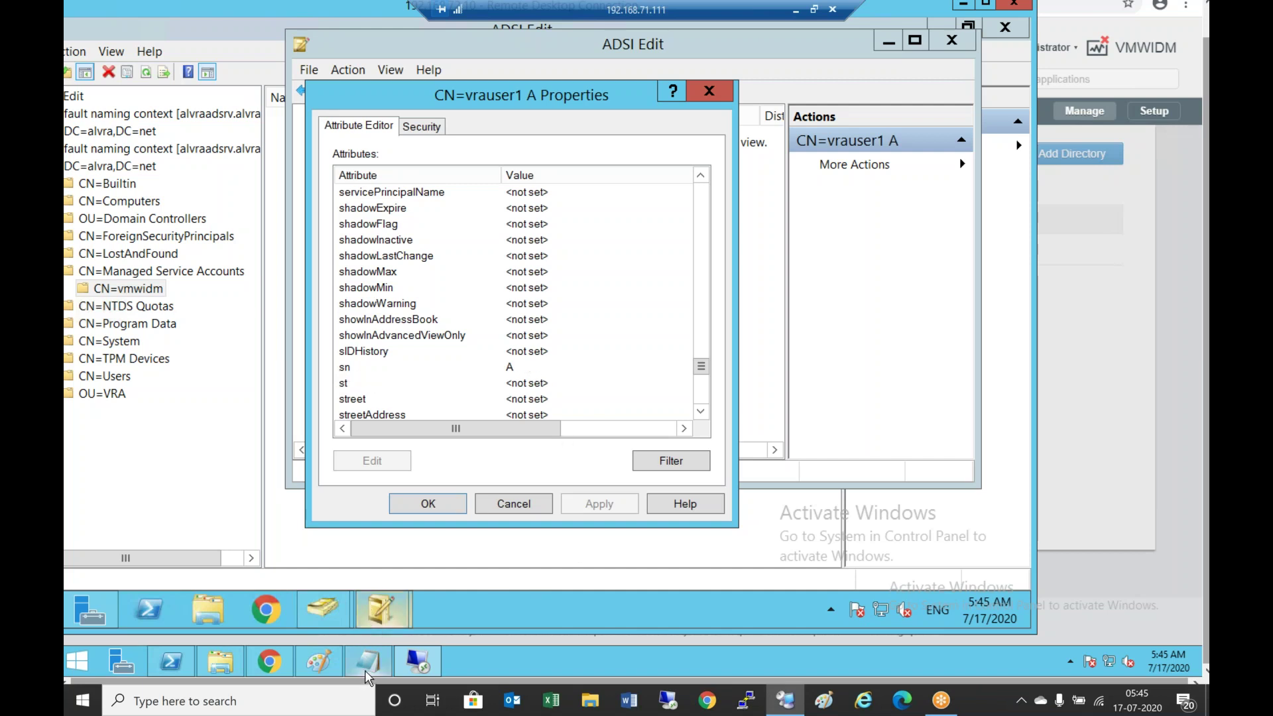
{"action": "mouse_move", "coordinate": [368, 667]}
{"action": "left_click", "coordinate": [269, 661]}
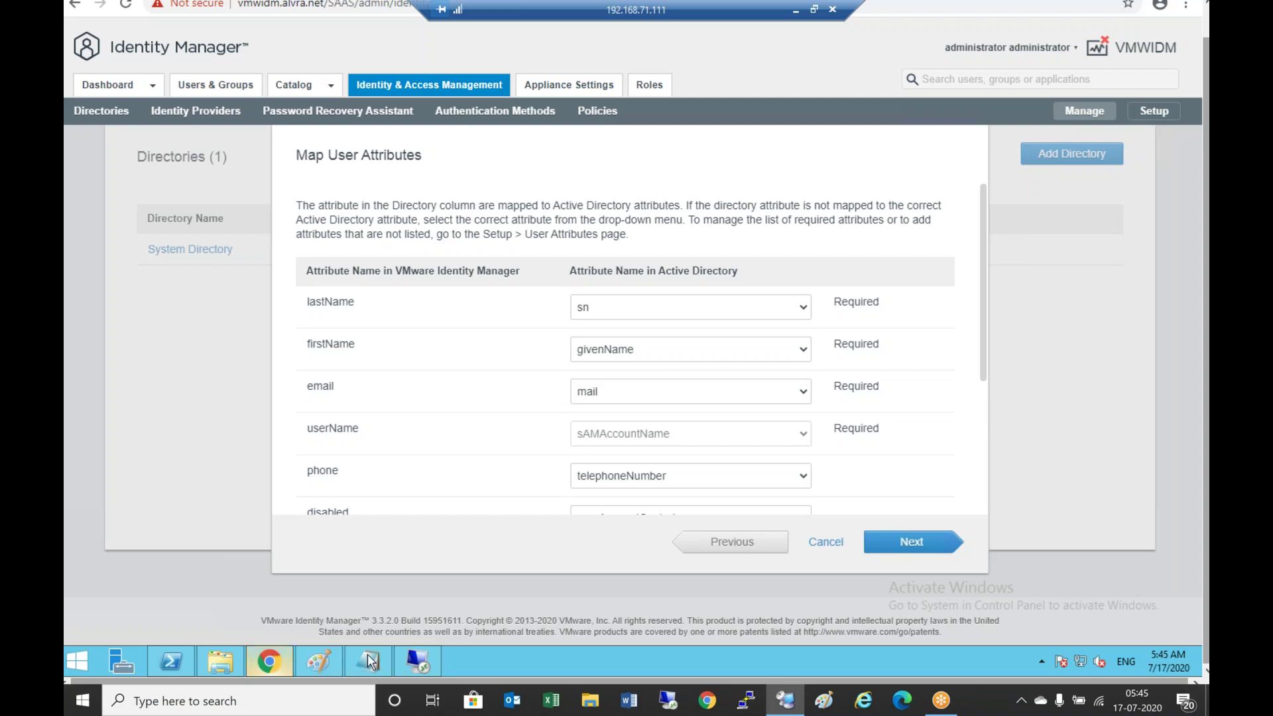
Bring back vrauser1 A's ADSI Edit Properties and scroll up to find mail is not set
{"action": "left_click", "coordinate": [417, 661]}
{"action": "left_click", "coordinate": [503, 437]}
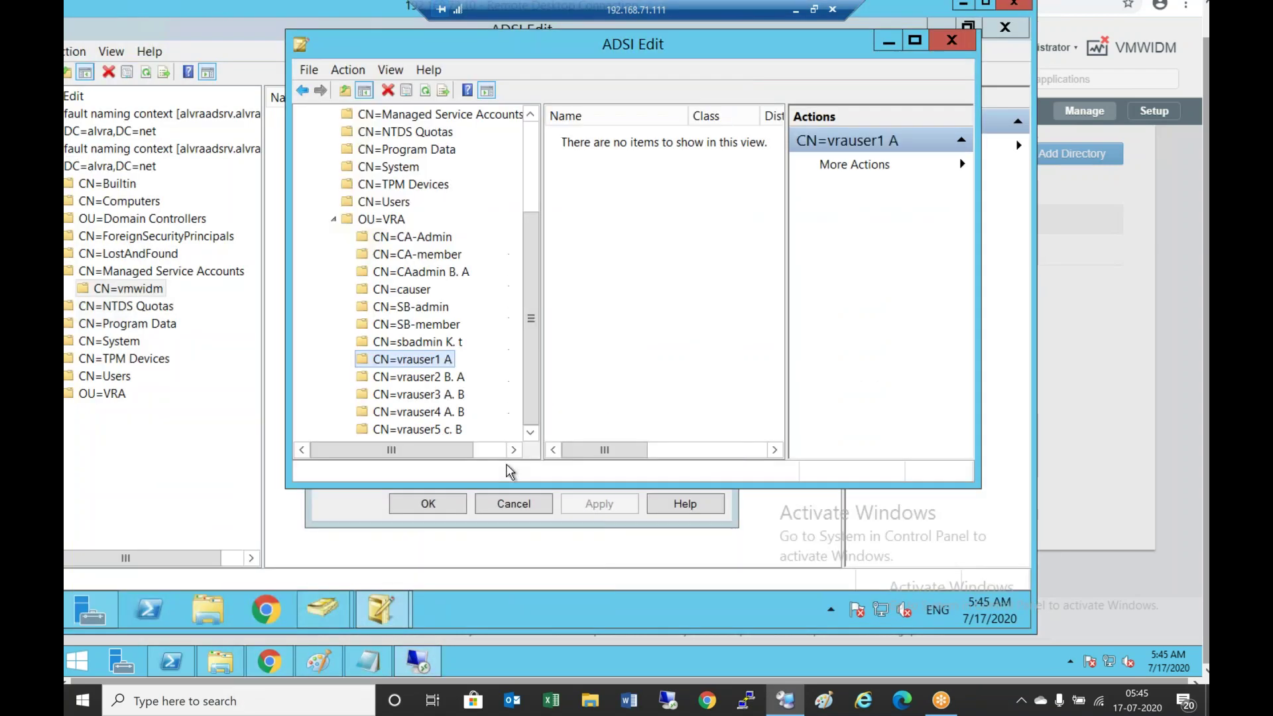
{"action": "left_click", "coordinate": [358, 507]}
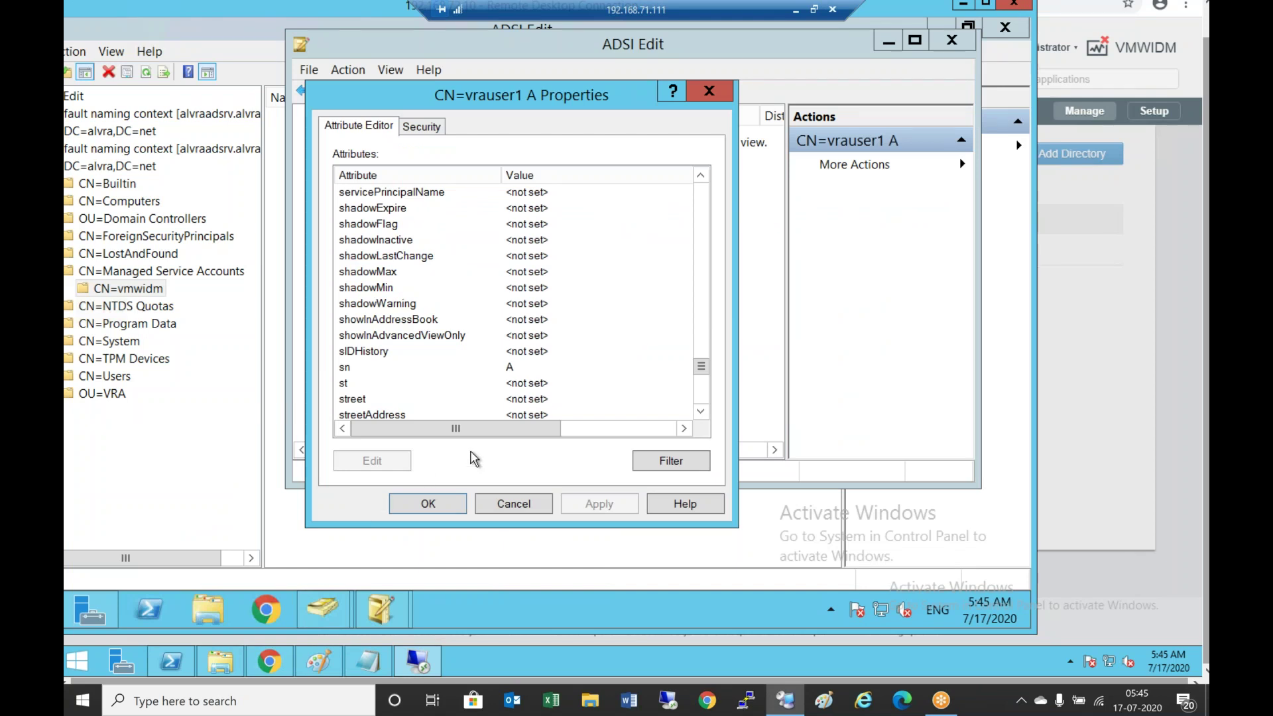
{"action": "left_click", "coordinate": [704, 288]}
{"action": "left_click", "coordinate": [708, 260]}
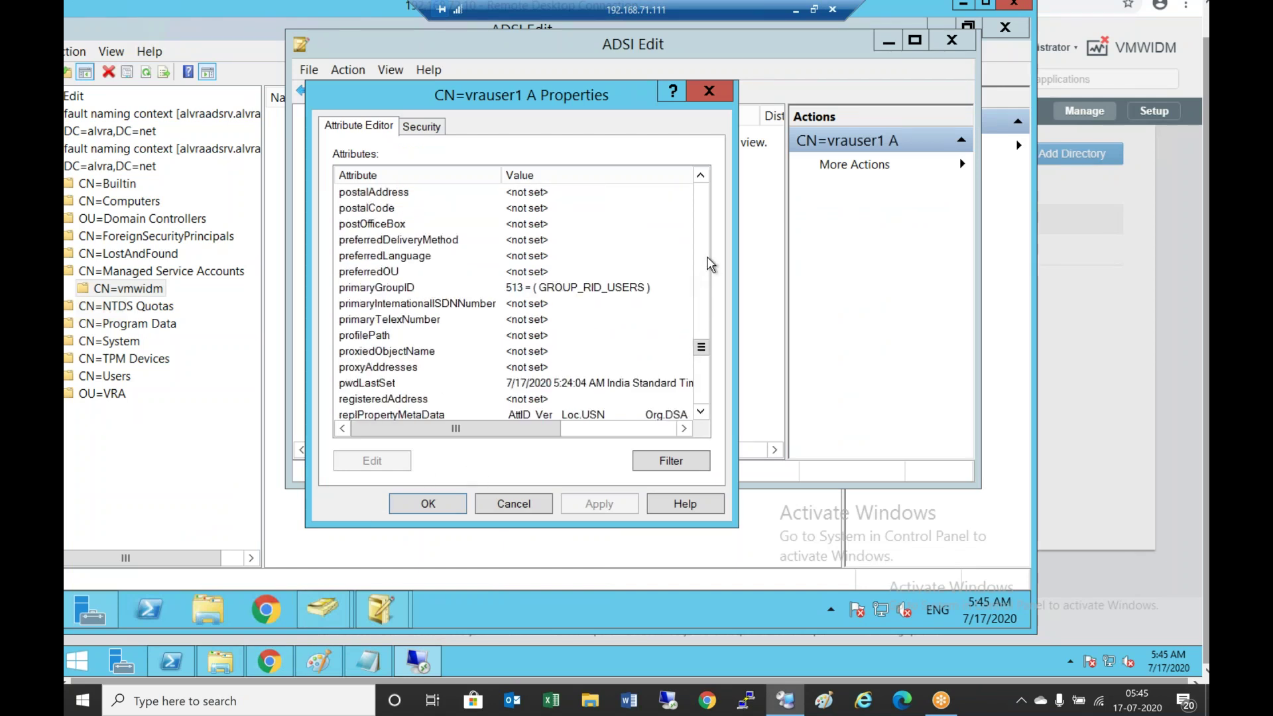
{"action": "left_click", "coordinate": [706, 264]}
{"action": "left_click", "coordinate": [704, 262]}
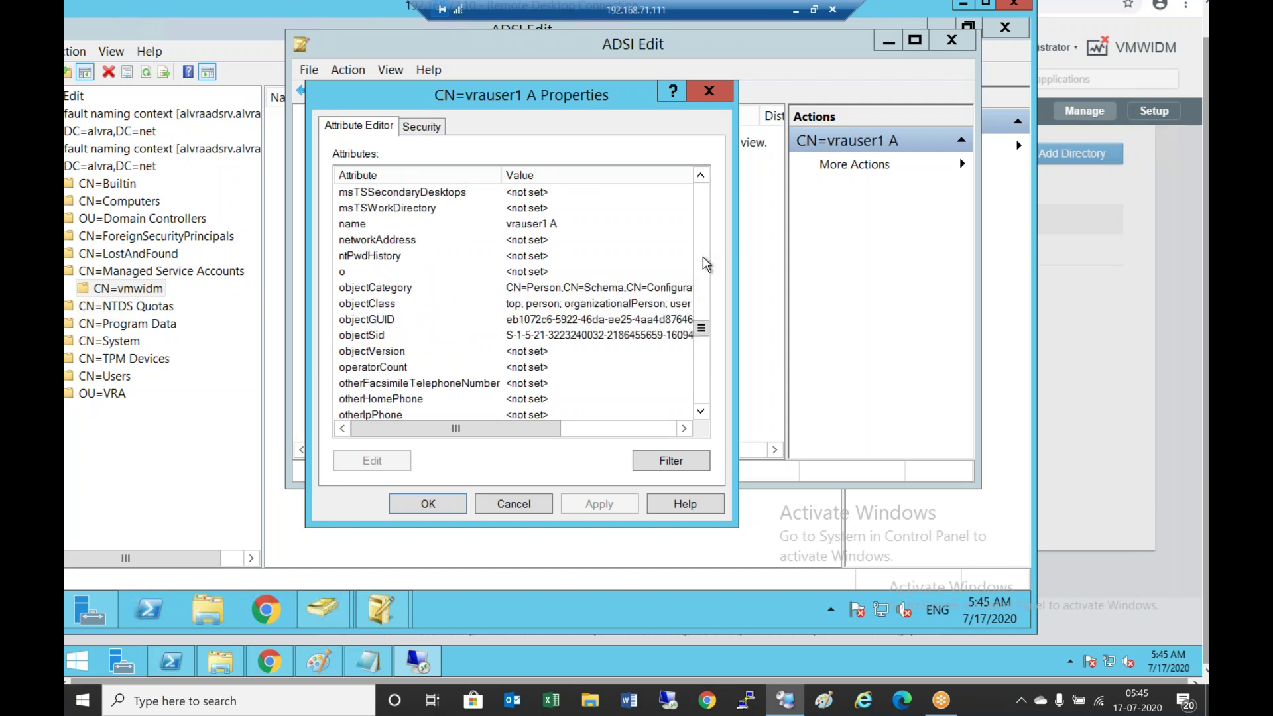
{"action": "left_click", "coordinate": [703, 256]}
{"action": "left_click", "coordinate": [703, 220]}
{"action": "left_click", "coordinate": [702, 220]}
{"action": "left_click", "coordinate": [702, 220]}
{"action": "left_click", "coordinate": [703, 220]}
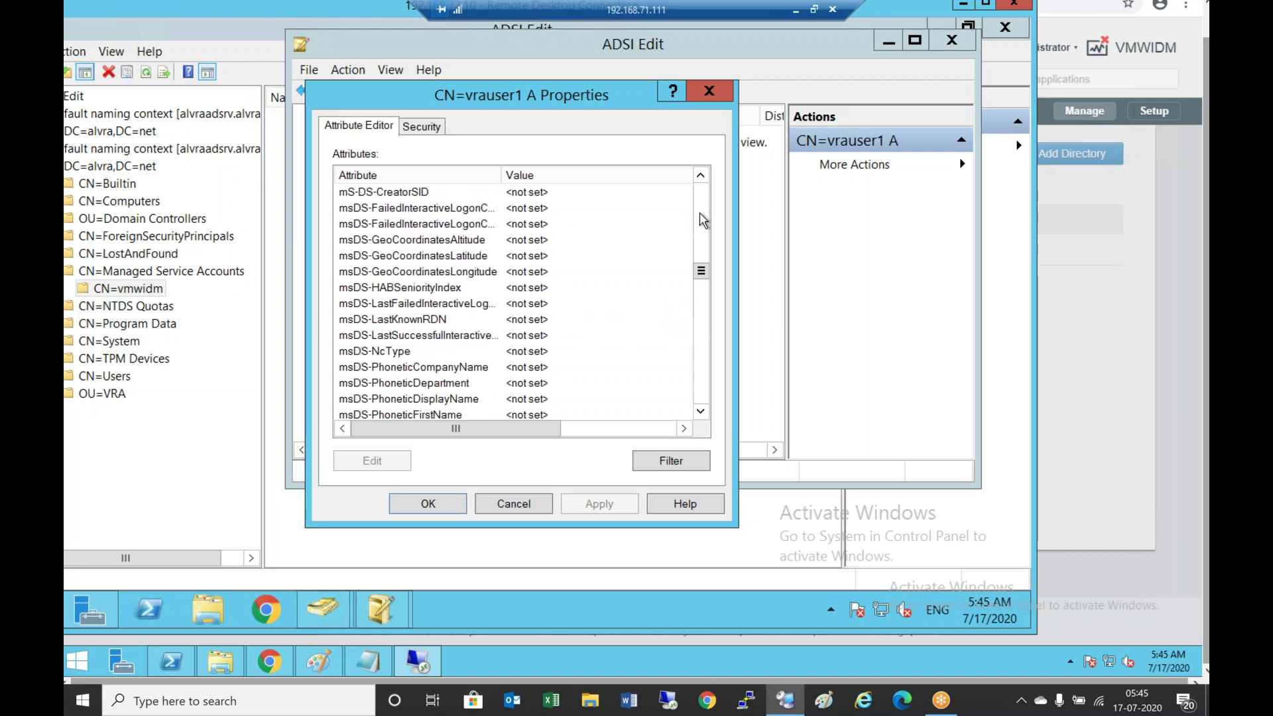
{"action": "left_click", "coordinate": [700, 216]}
{"action": "left_click", "coordinate": [700, 216]}
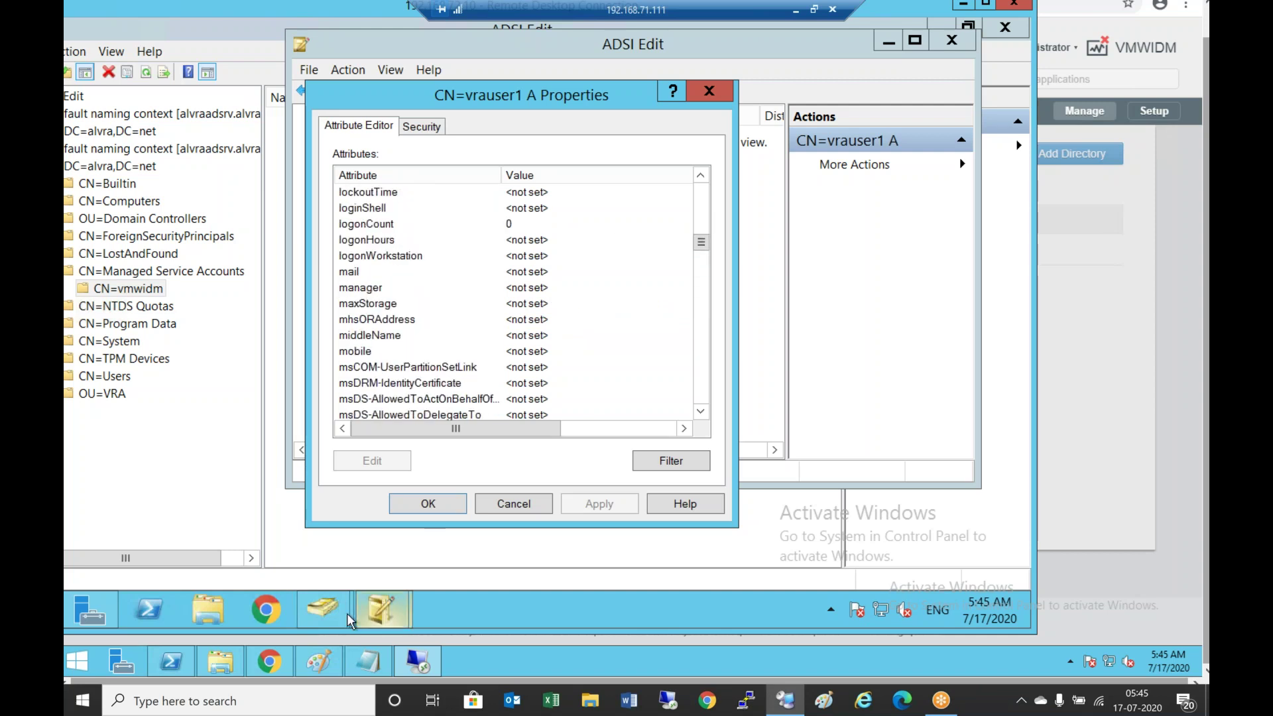
Switch to Active Directory Users and Computers and select the vrauser2 B. A account
{"action": "mouse_move", "coordinate": [329, 618]}
{"action": "left_click", "coordinate": [446, 499]}
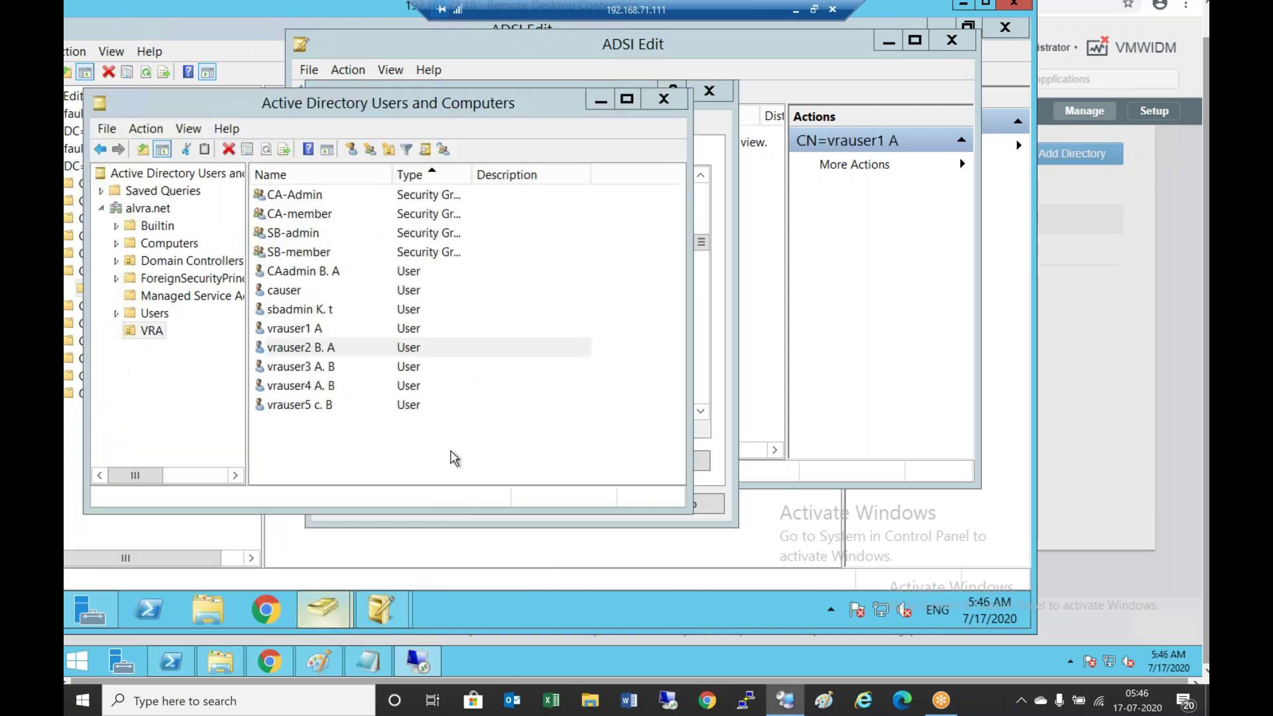
{"action": "left_click", "coordinate": [312, 347]}
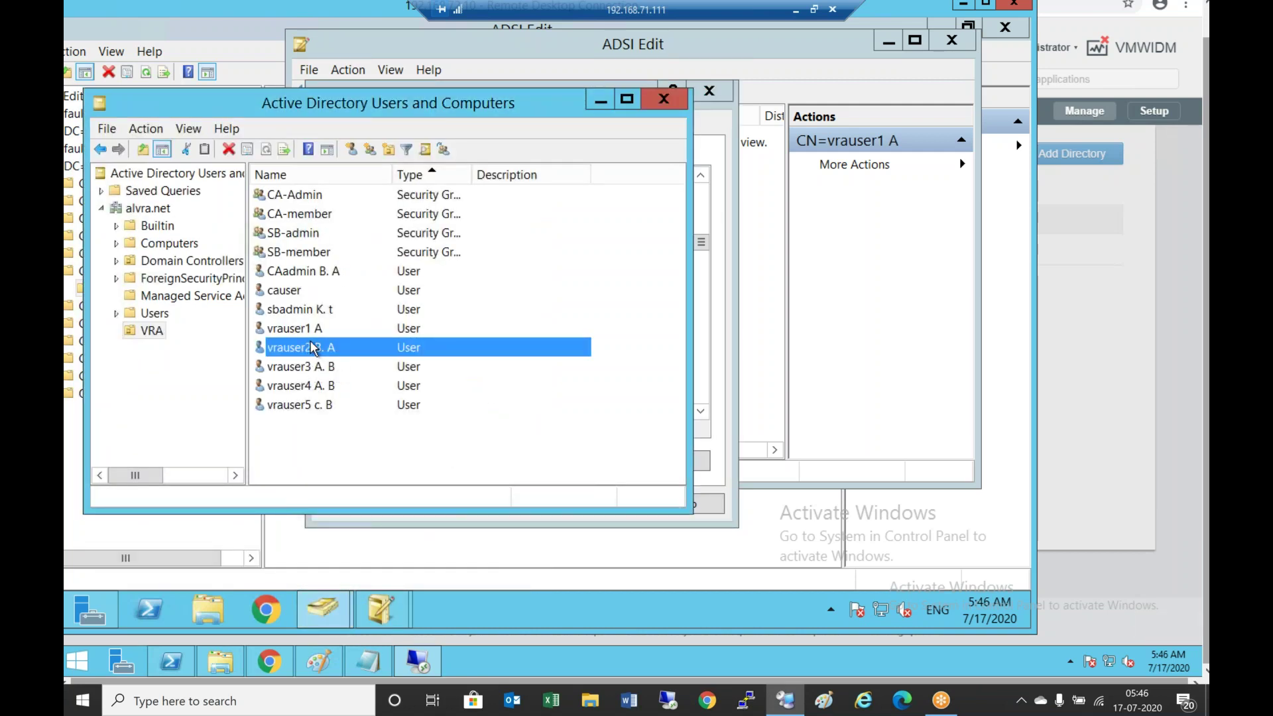
{"action": "double_click", "coordinate": [311, 347]}
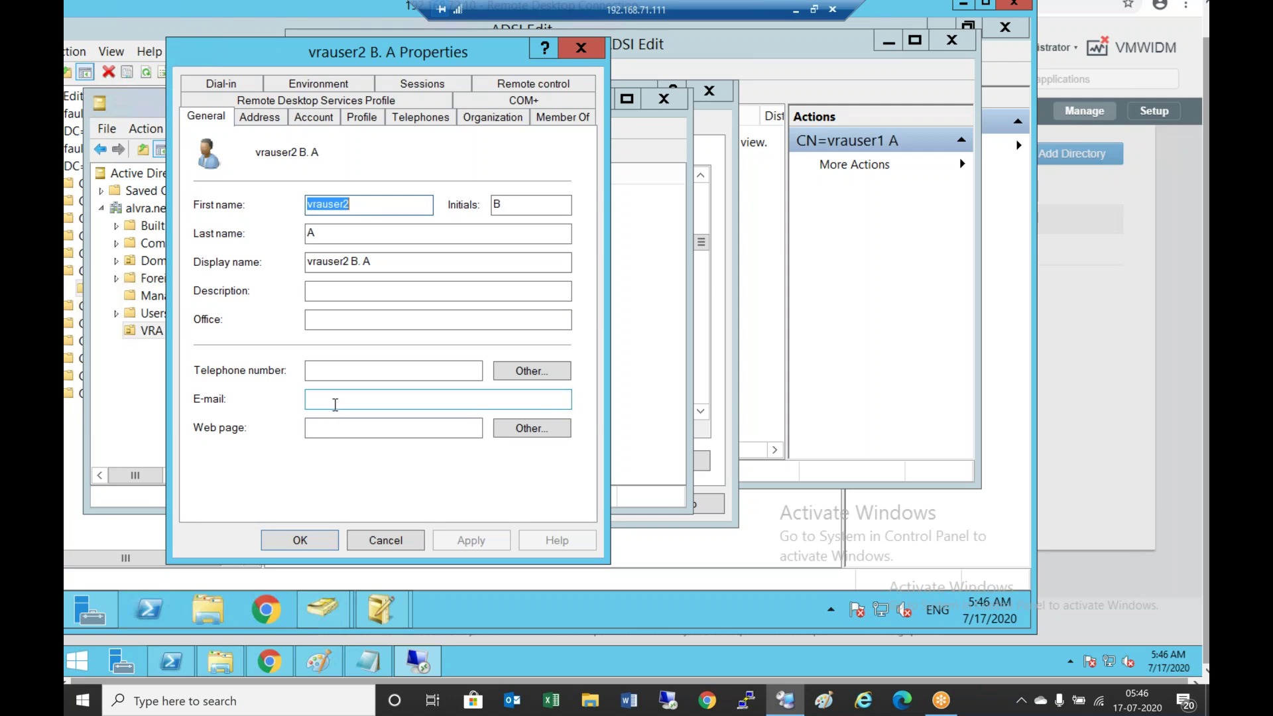
{"action": "left_click", "coordinate": [352, 398]}
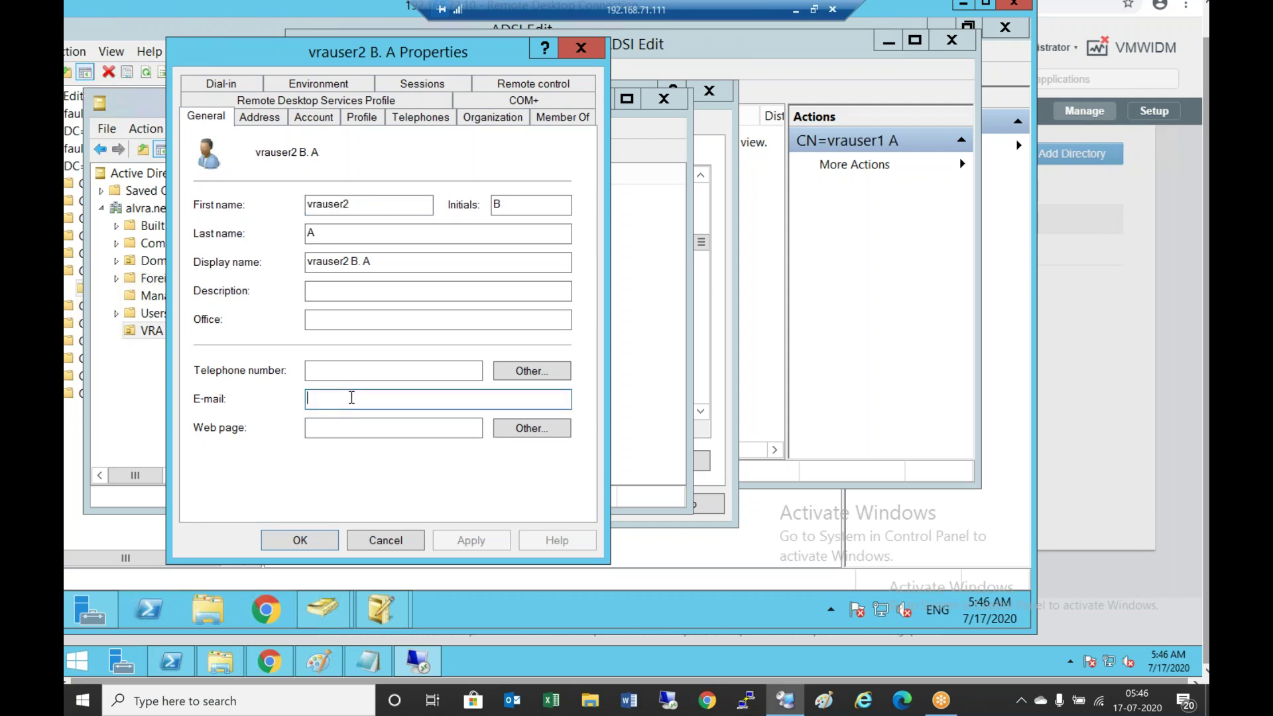
{"action": "type", "text": "vra"}
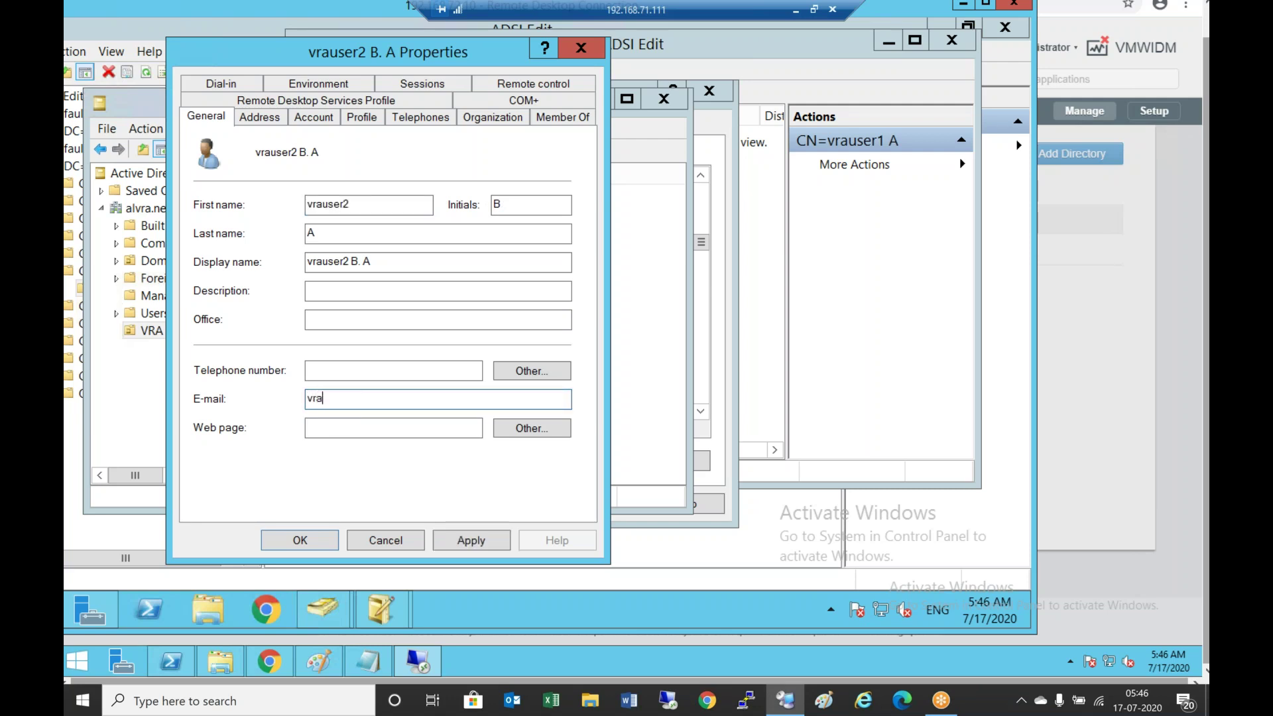
{"action": "type", "text": "user2"}
{"action": "key", "text": "BackSpace"}
{"action": "key", "text": "BackSpace"}
{"action": "key", "text": "BackSpace"}
{"action": "key", "text": "BackSpace"}
{"action": "key", "text": "BackSpace"}
{"action": "key", "text": "BackSpace"}
{"action": "key", "text": "BackSpace"}
{"action": "key", "text": "BackSpace"}
{"action": "left_click", "coordinate": [397, 538]}
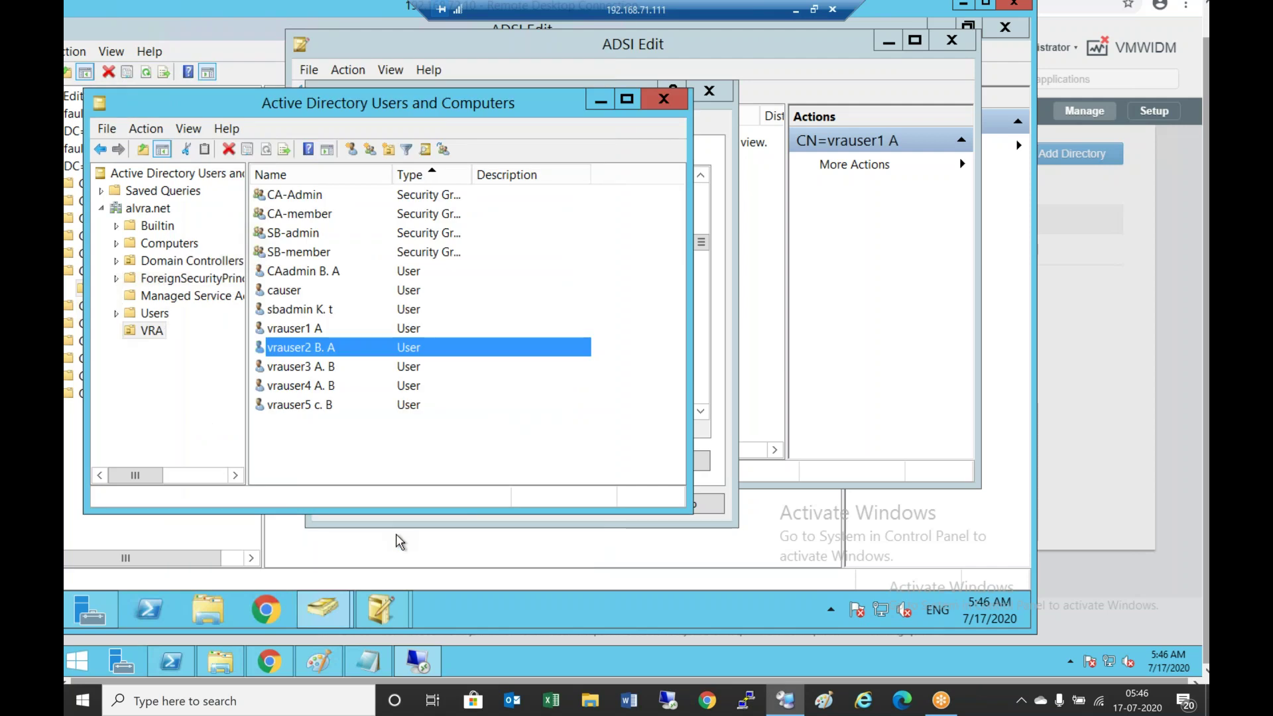
Reopen vrauser1 A's Properties, jump through the list with 'uidn' and scroll to userPrincipalName
{"action": "left_click", "coordinate": [382, 610]}
{"action": "left_click", "coordinate": [379, 615]}
{"action": "left_click", "coordinate": [445, 513]}
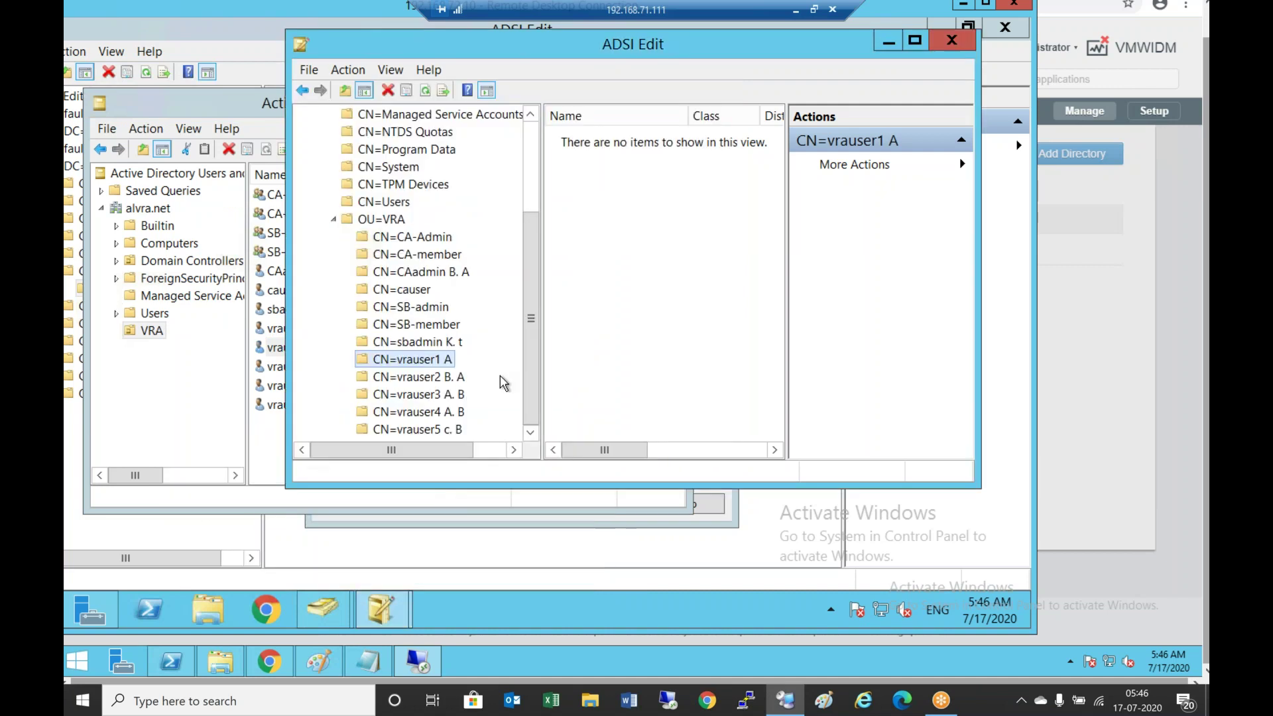
{"action": "right_click", "coordinate": [448, 364]}
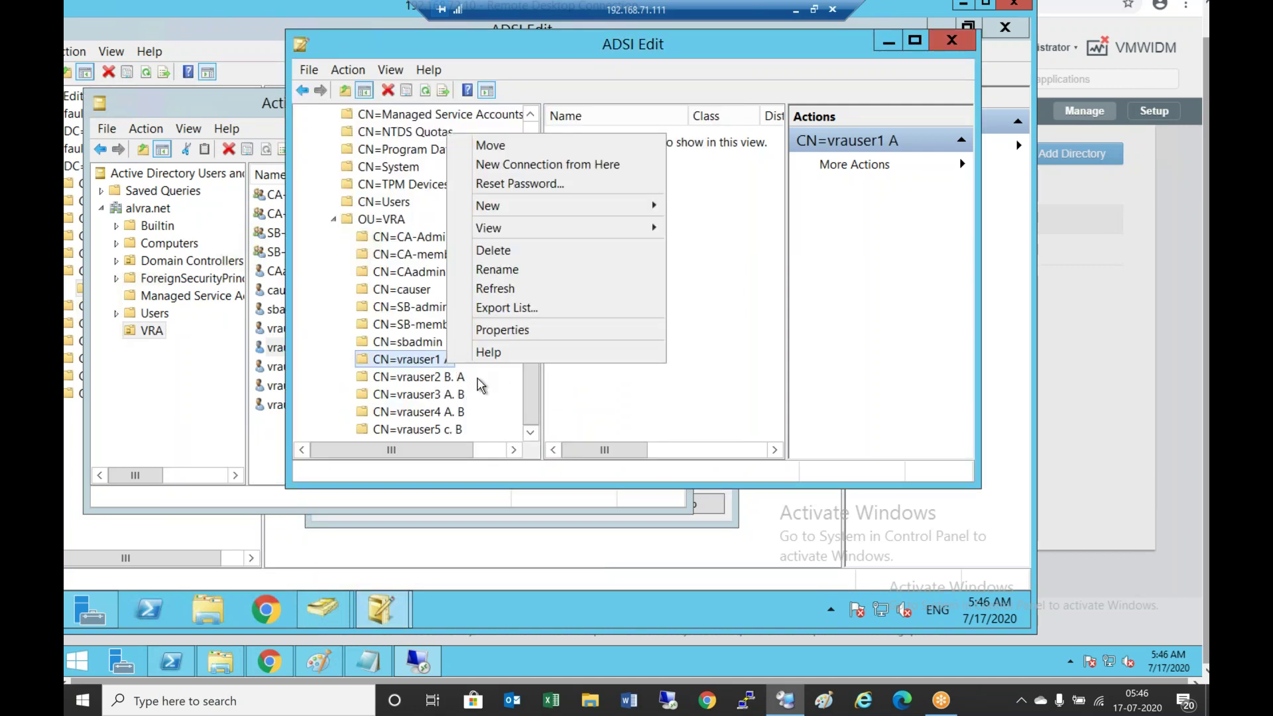
{"action": "left_click", "coordinate": [569, 337]}
{"action": "left_click", "coordinate": [422, 336]}
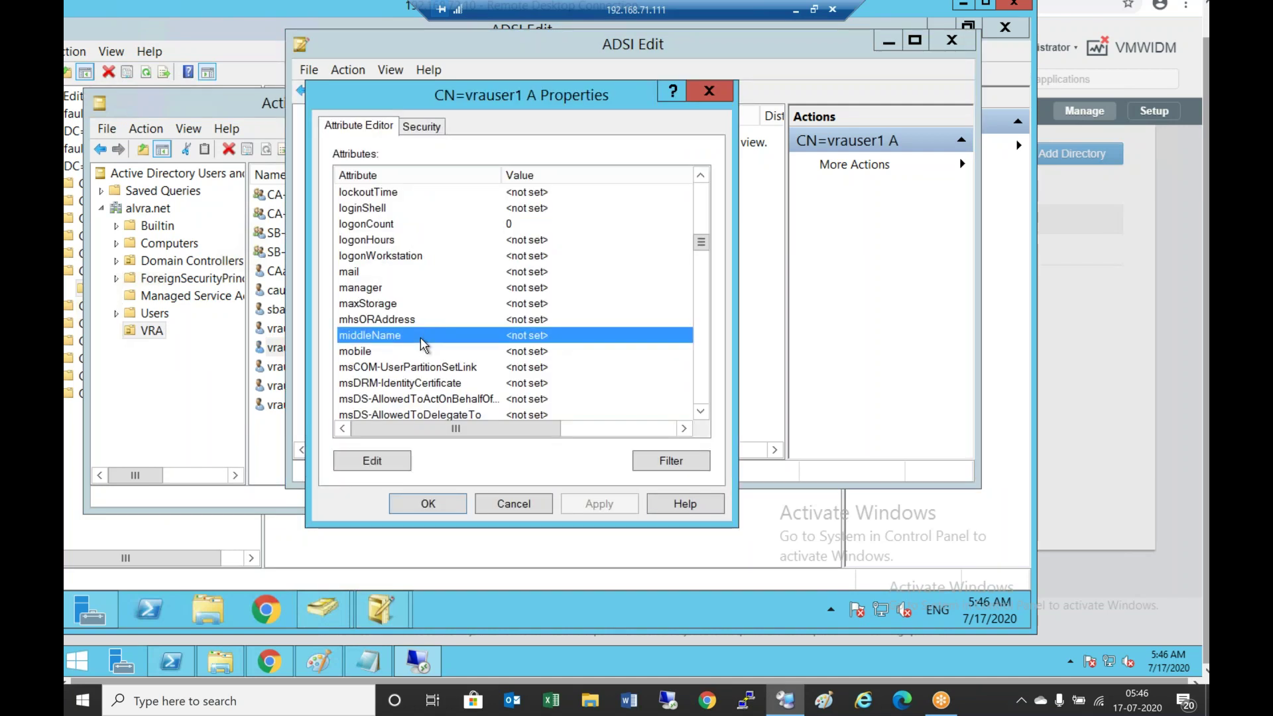
{"action": "type", "text": "uidn"}
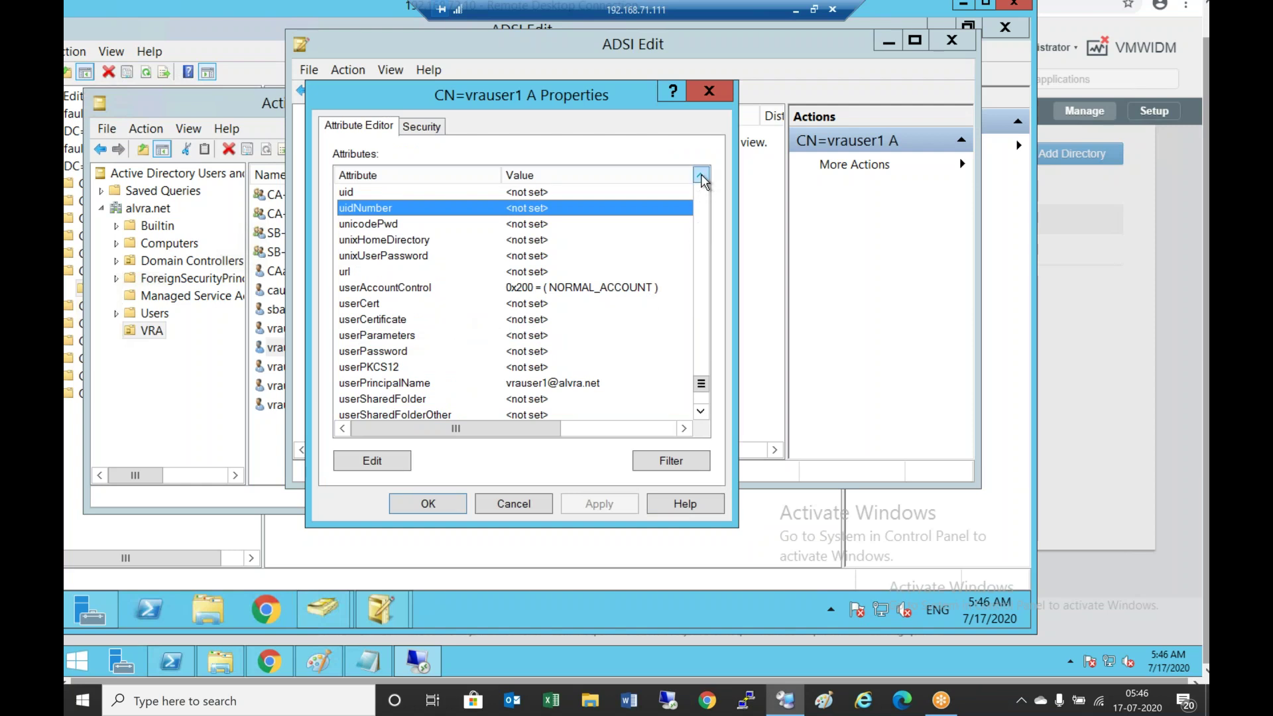
{"action": "left_click", "coordinate": [700, 175]}
{"action": "left_click", "coordinate": [700, 411]}
{"action": "left_click", "coordinate": [700, 411]}
{"action": "left_click", "coordinate": [700, 411]}
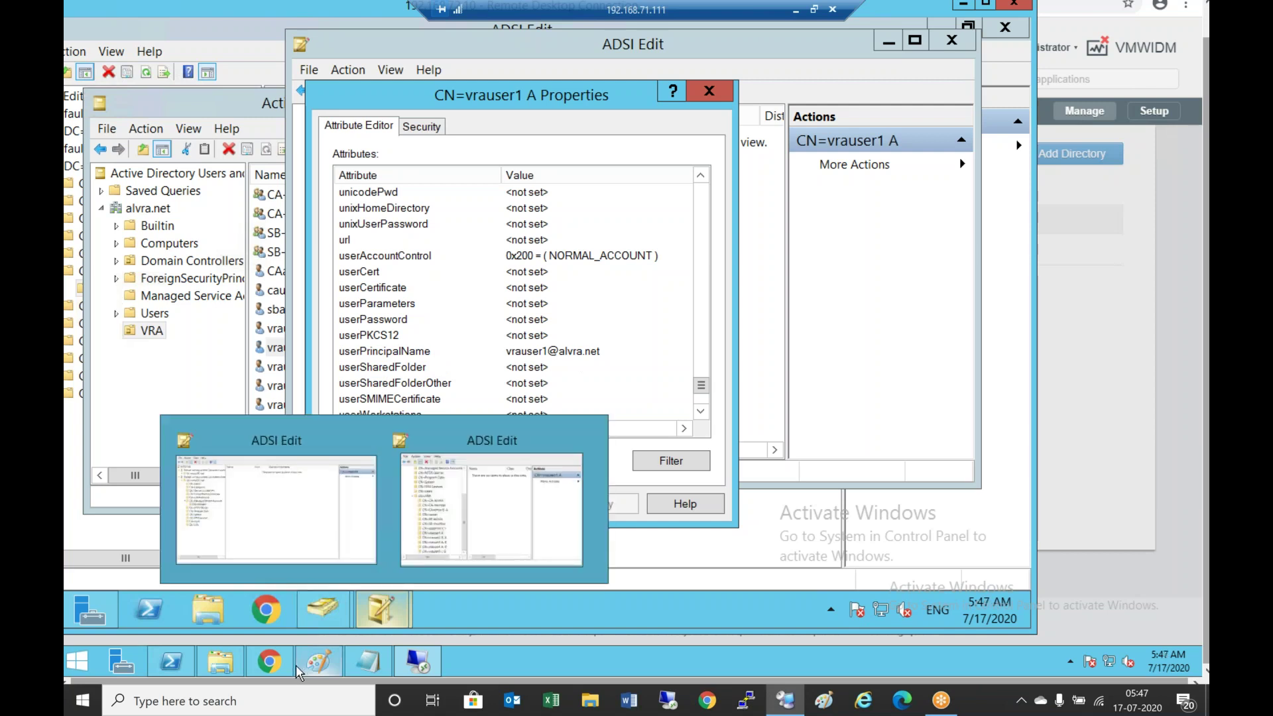
In Identity Manager's Map User Attributes, map email to userPrincipalName
{"action": "left_click", "coordinate": [269, 661]}
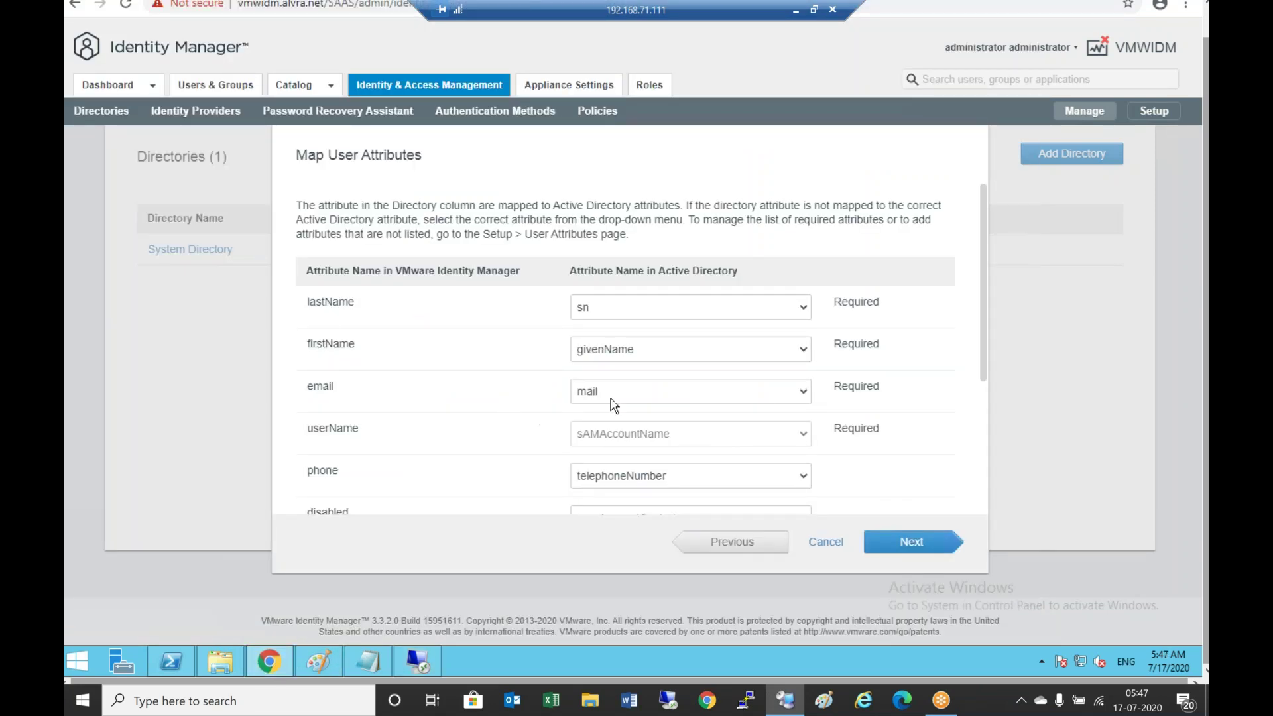
{"action": "left_click", "coordinate": [802, 393]}
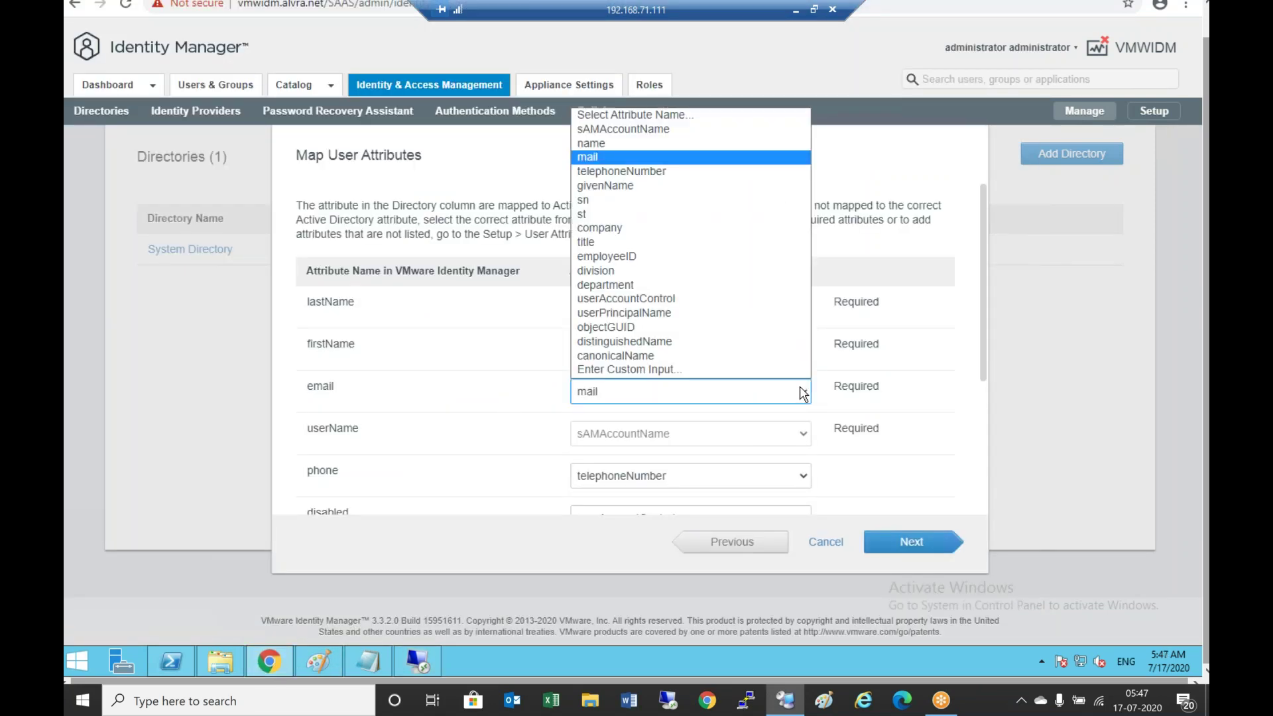
{"action": "left_click", "coordinate": [623, 313]}
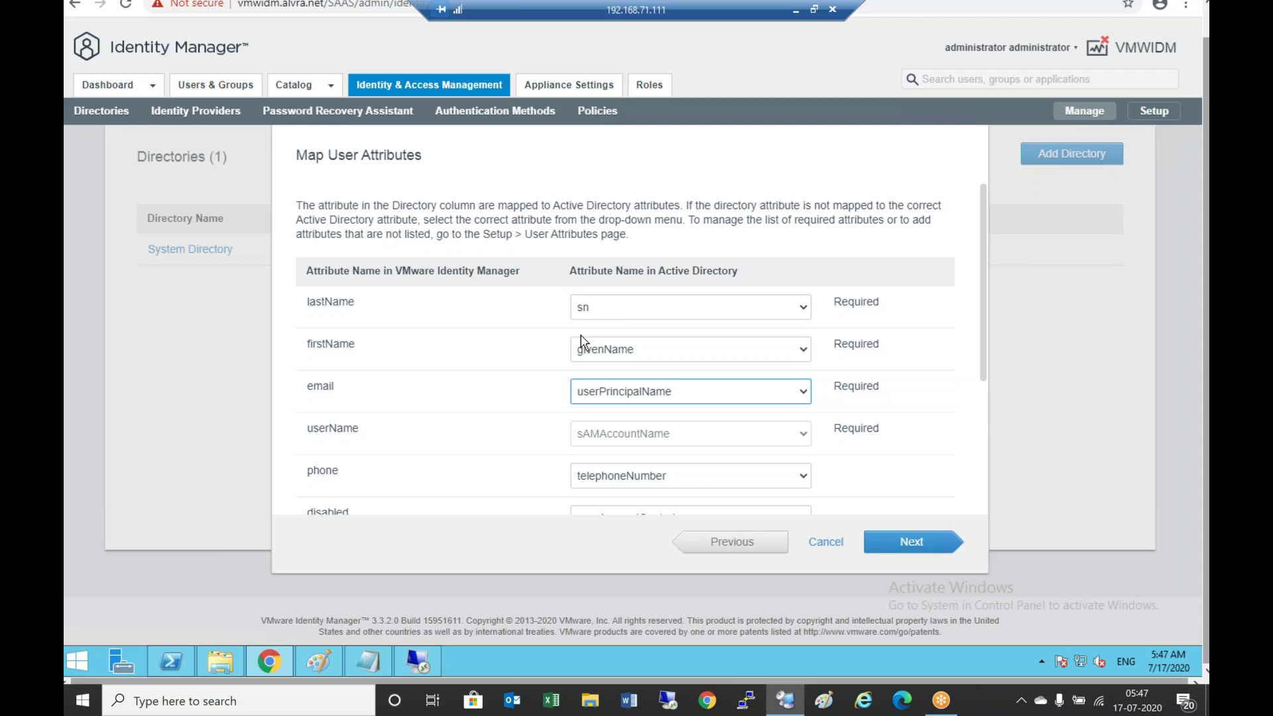
Briefly change lastName to name, then set it back to sn
{"action": "left_click", "coordinate": [804, 317]}
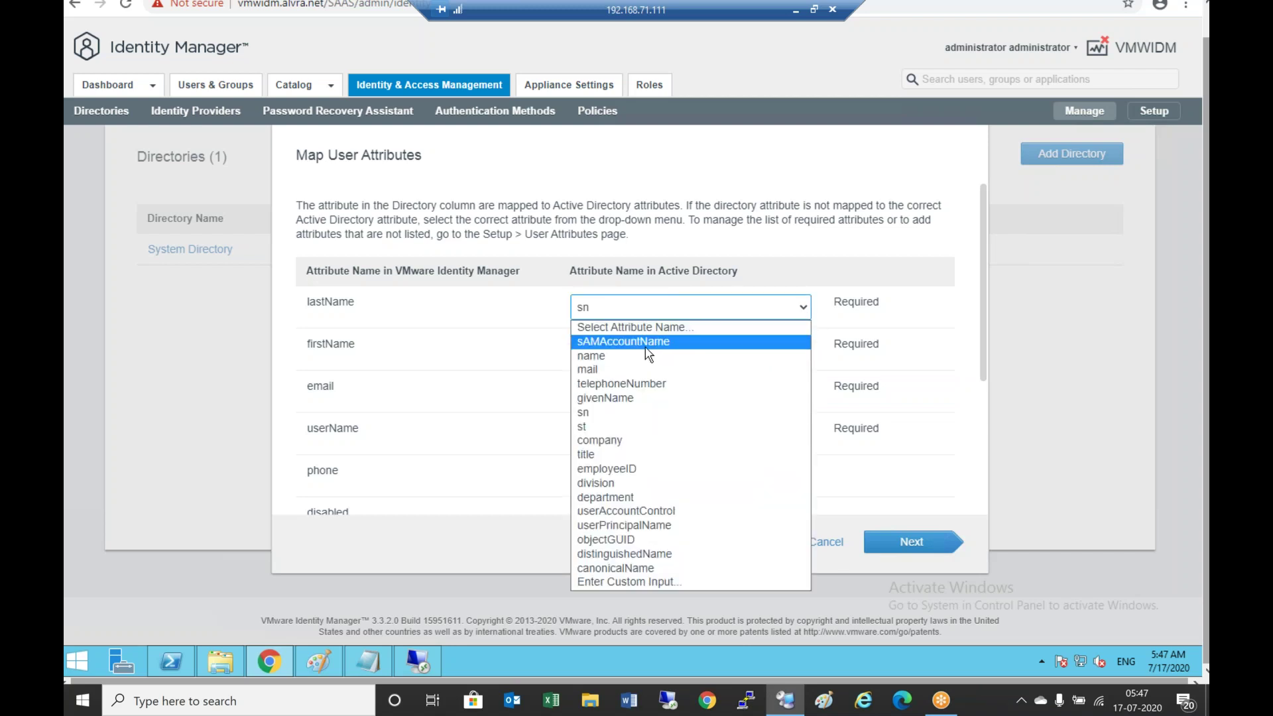
{"action": "left_click", "coordinate": [624, 356]}
{"action": "right_click", "coordinate": [623, 353]}
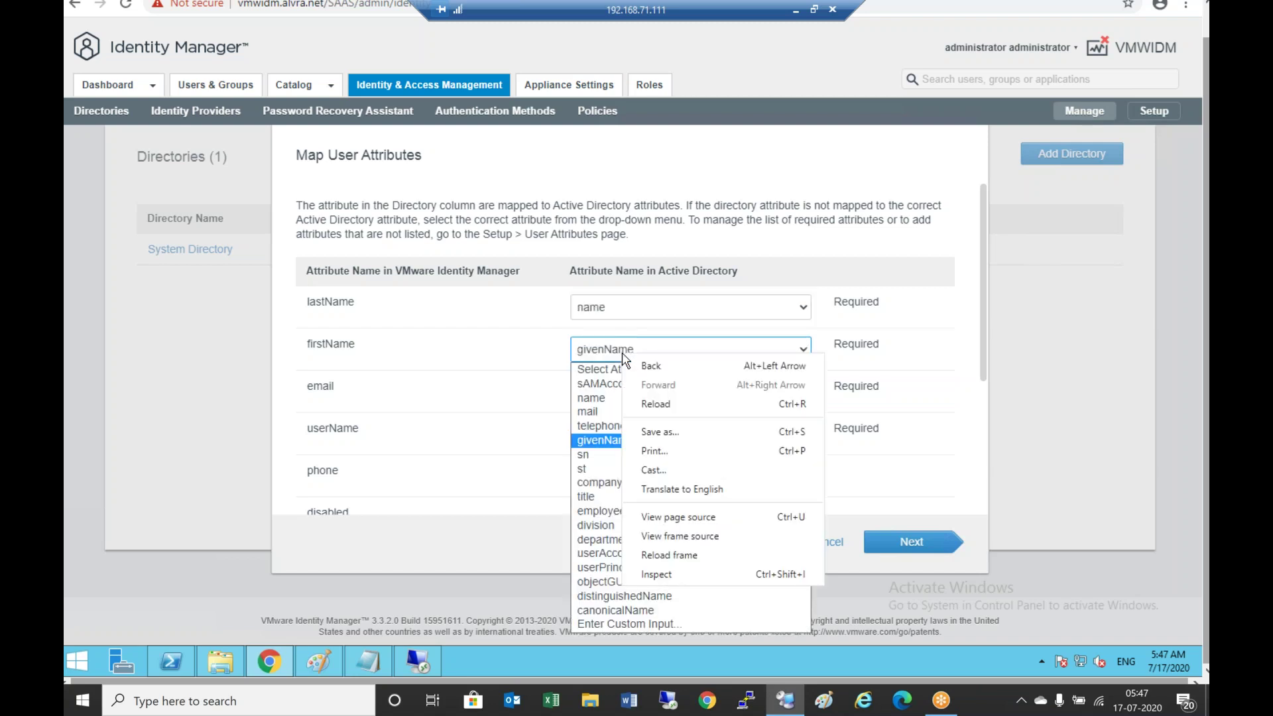
{"action": "left_click", "coordinate": [804, 280]}
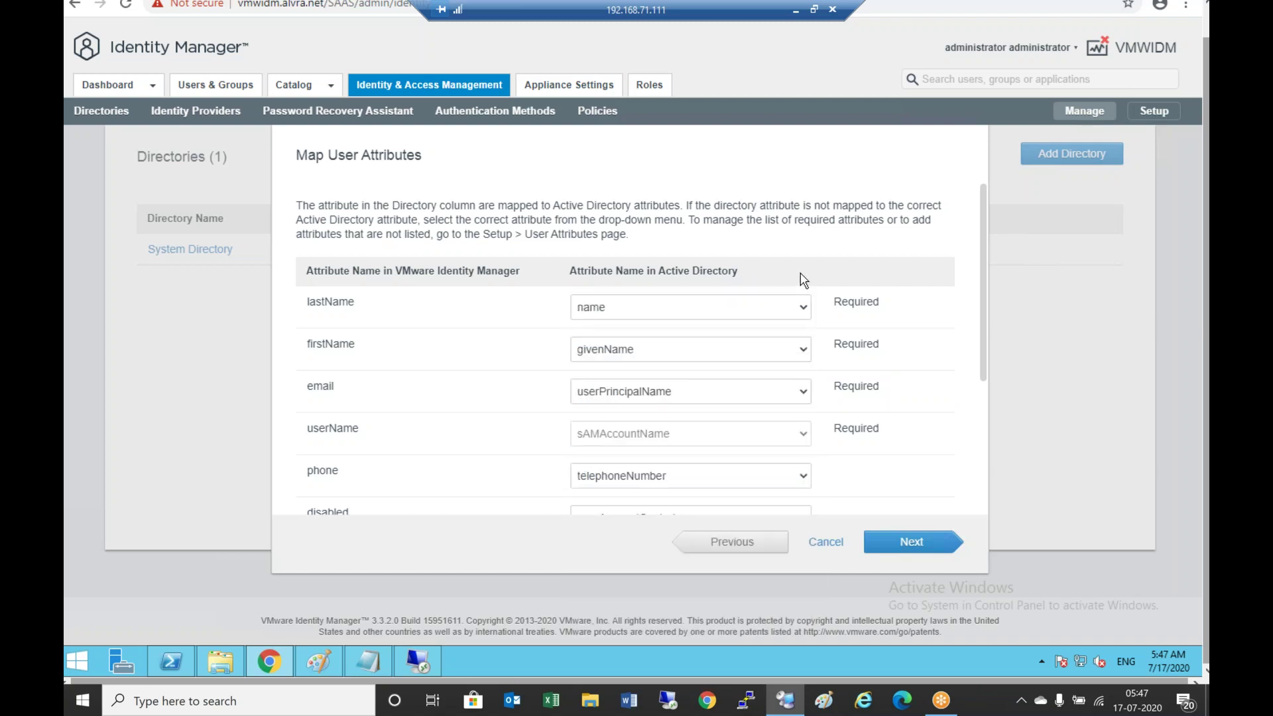
{"action": "left_click", "coordinate": [803, 309]}
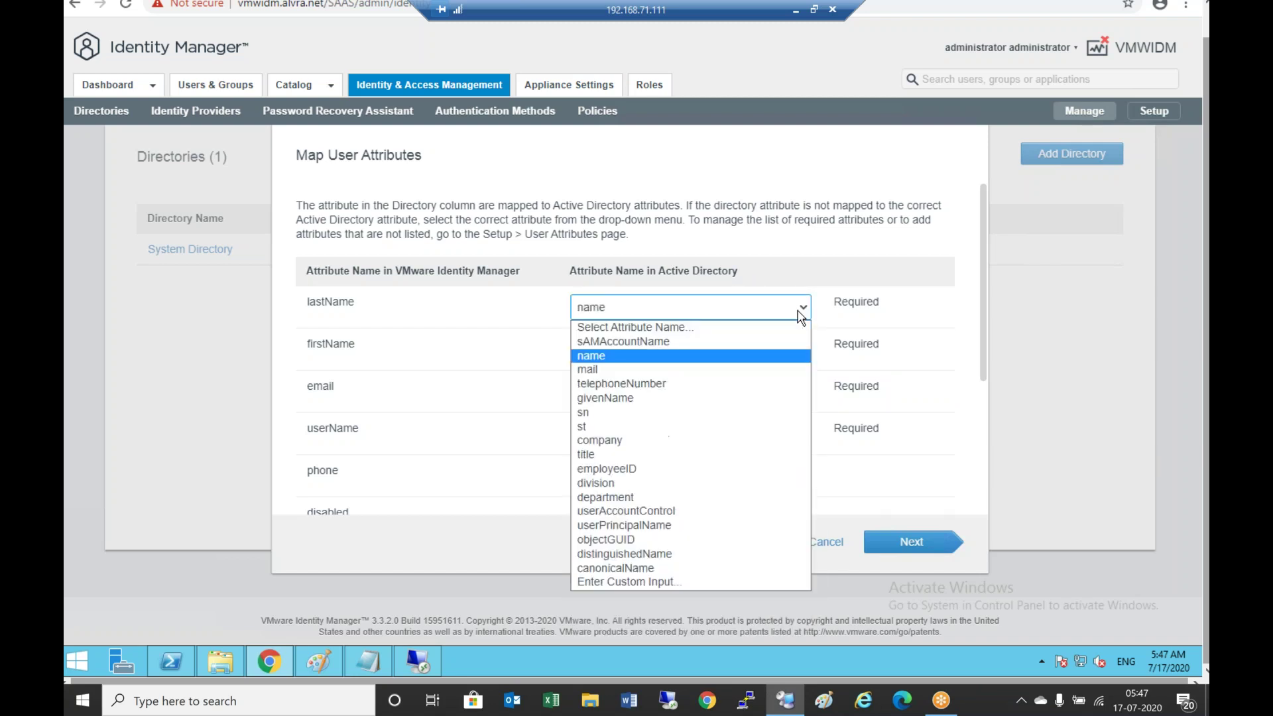
{"action": "left_click", "coordinate": [599, 411]}
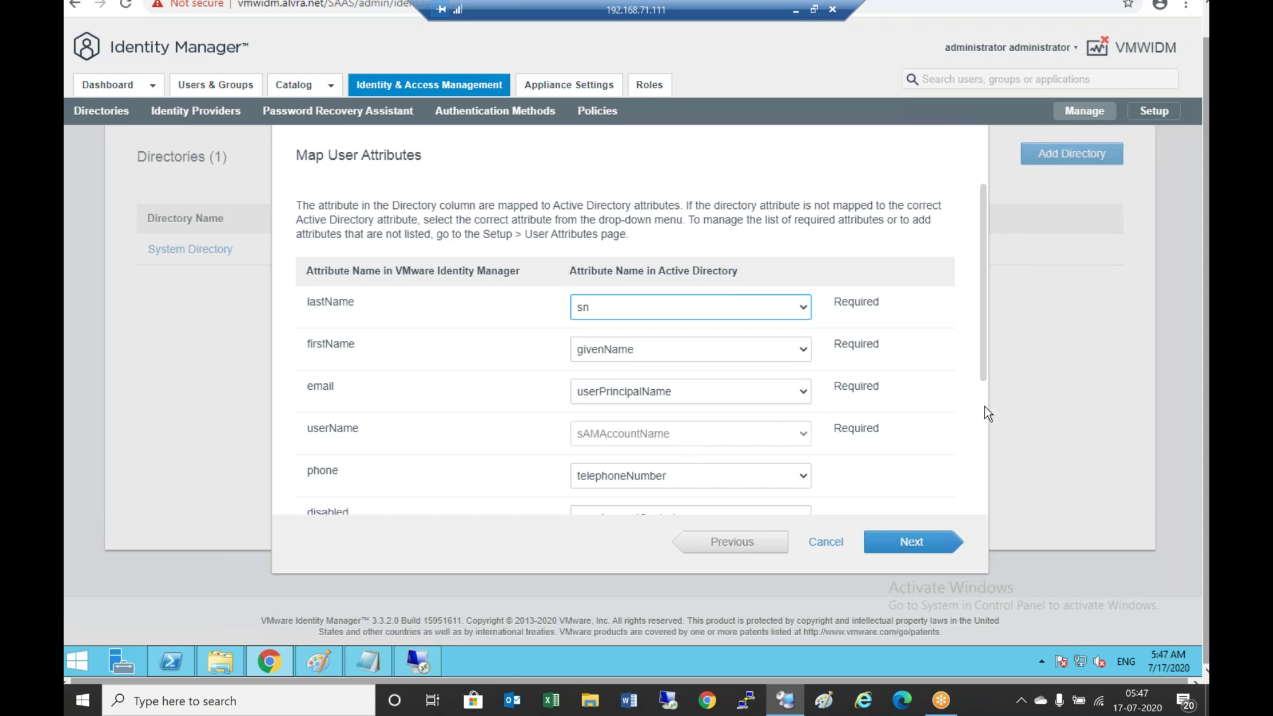
{"action": "scroll", "coordinate": [987, 414], "scroll_direction": "down", "scroll_amount": 3}
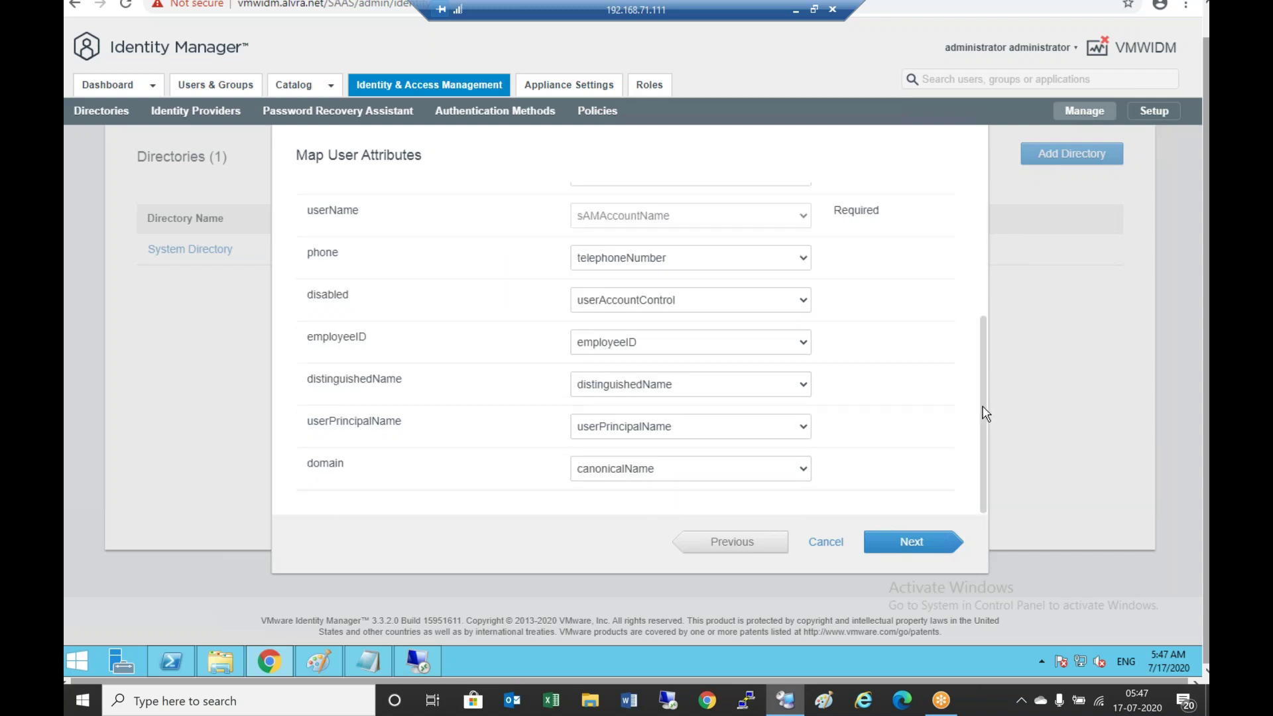
{"action": "scroll", "coordinate": [986, 415], "scroll_direction": "up", "scroll_amount": 5}
{"action": "scroll", "coordinate": [981, 299], "scroll_direction": "down", "scroll_amount": 5}
Advance to the group sync step and copy the DN OU=VRA,DC=alvra,DC=net from Notepad
{"action": "left_click", "coordinate": [913, 542]}
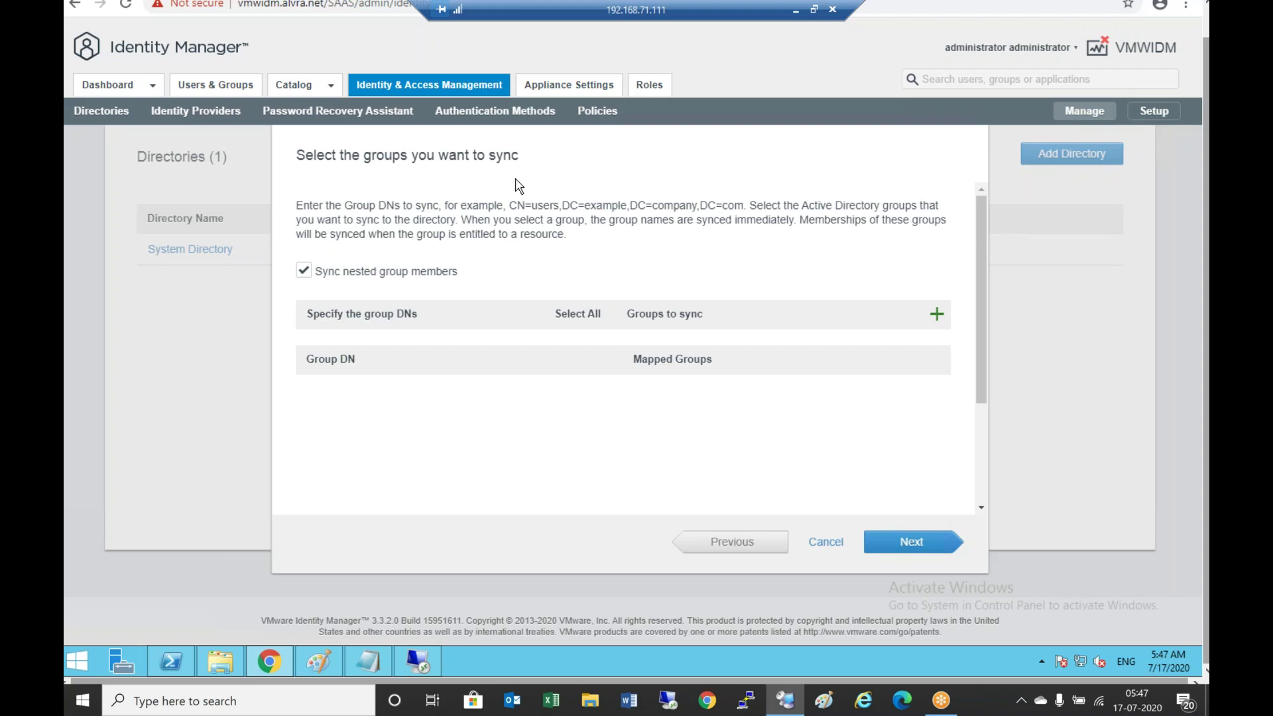
{"action": "left_click", "coordinate": [937, 314]}
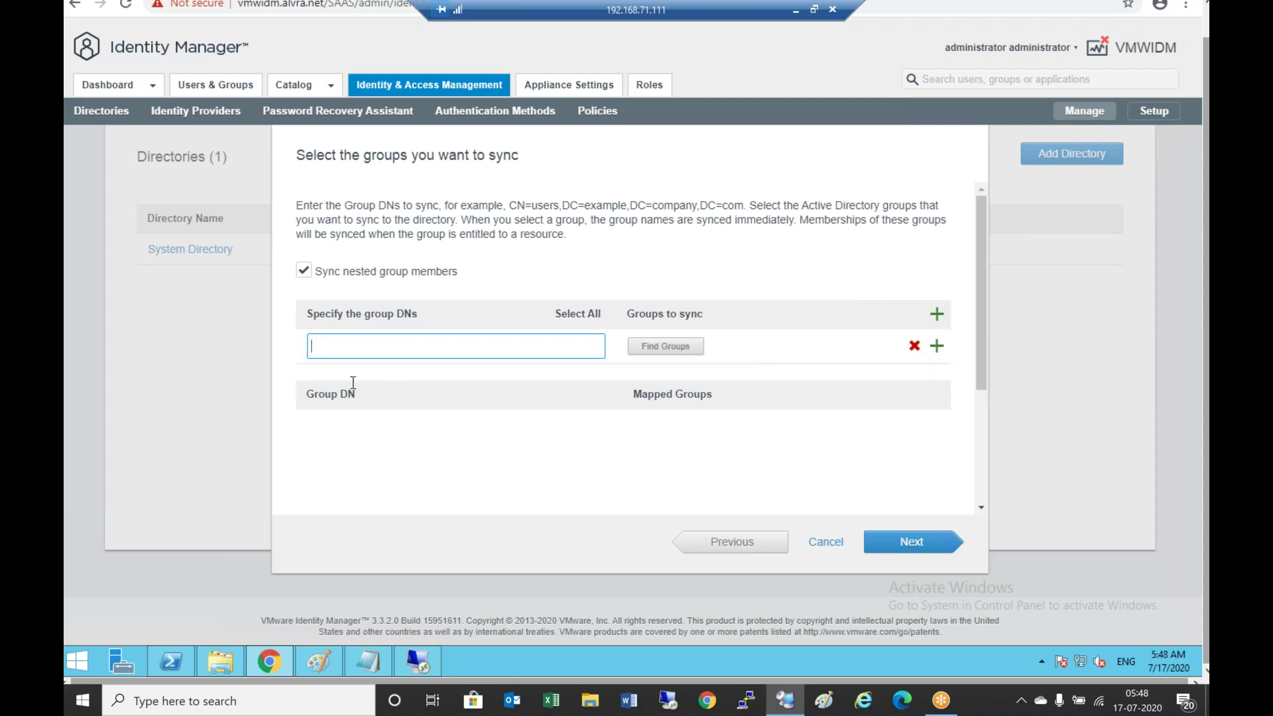
{"action": "left_click", "coordinate": [368, 659]}
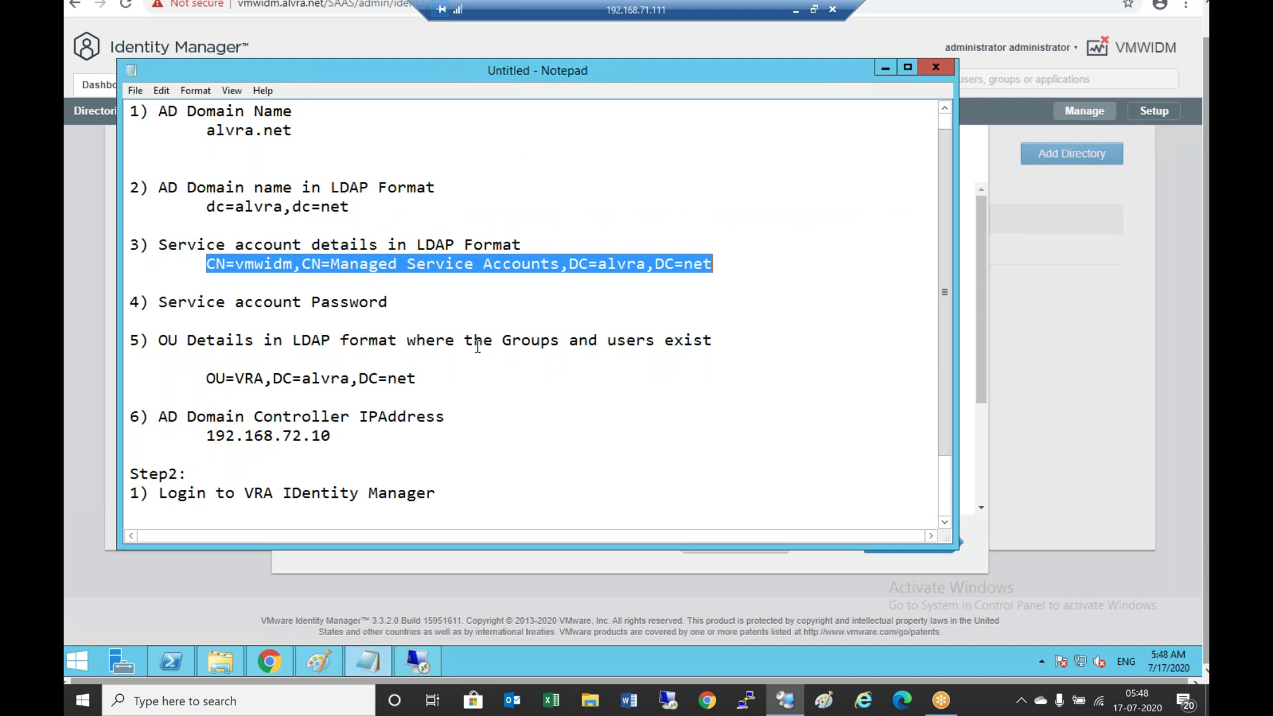
{"action": "left_click_drag", "start_coordinate": [206, 379], "coordinate": [437, 372]}
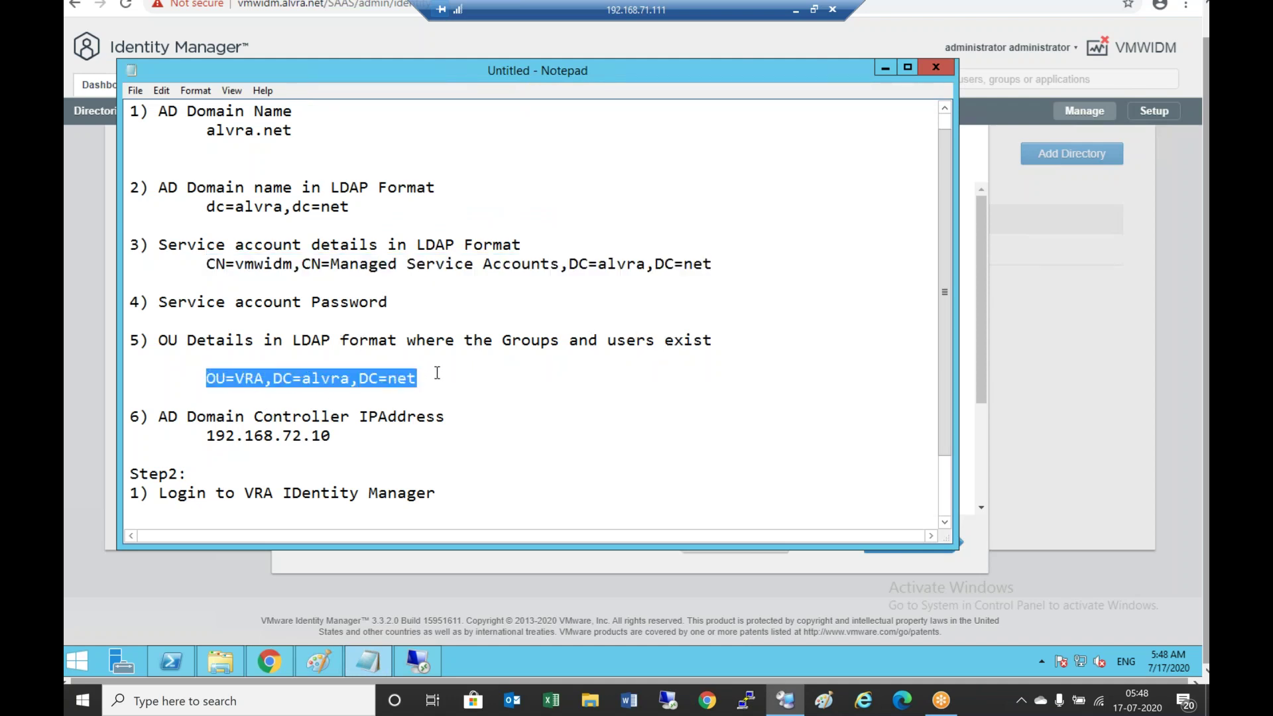
{"action": "right_click", "coordinate": [391, 382]}
{"action": "left_click", "coordinate": [452, 432]}
Paste OU=VRA,DC=alvra,DC=net as a group DN and run Find Groups, which finds 4
{"action": "left_click", "coordinate": [272, 662]}
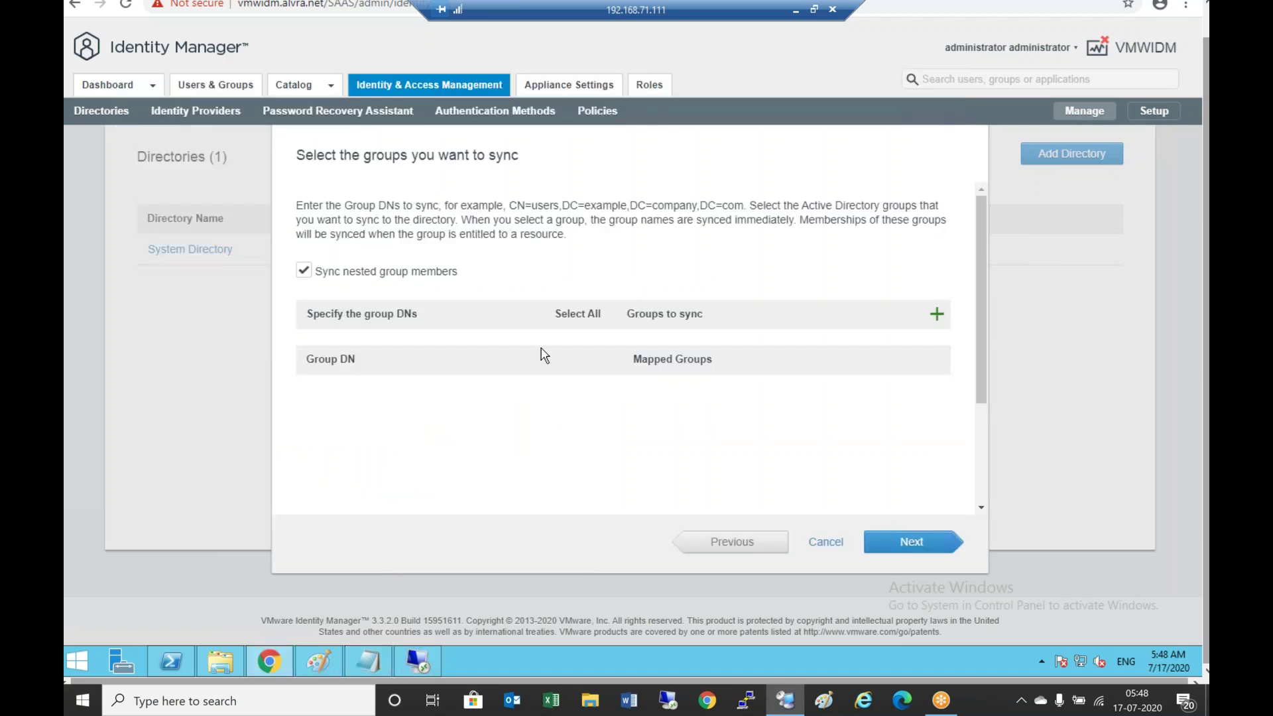
{"action": "left_click", "coordinate": [936, 313]}
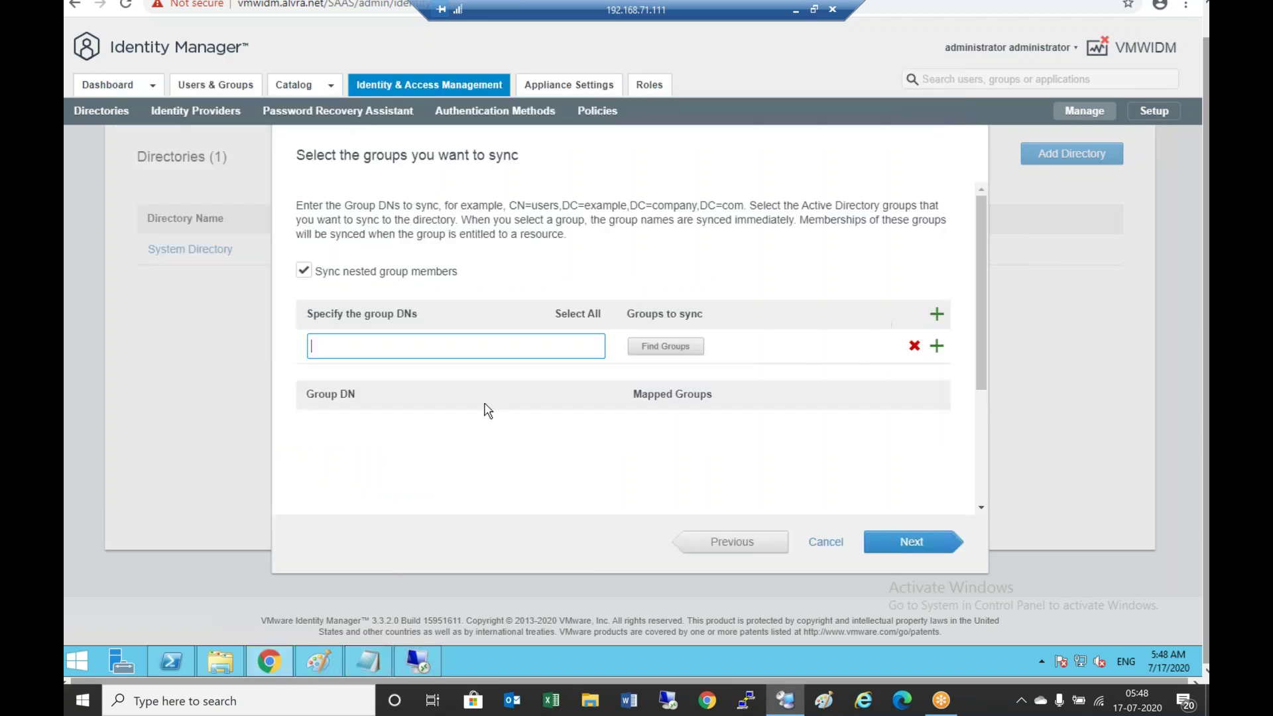
{"action": "right_click", "coordinate": [523, 346]}
{"action": "left_click", "coordinate": [560, 444]}
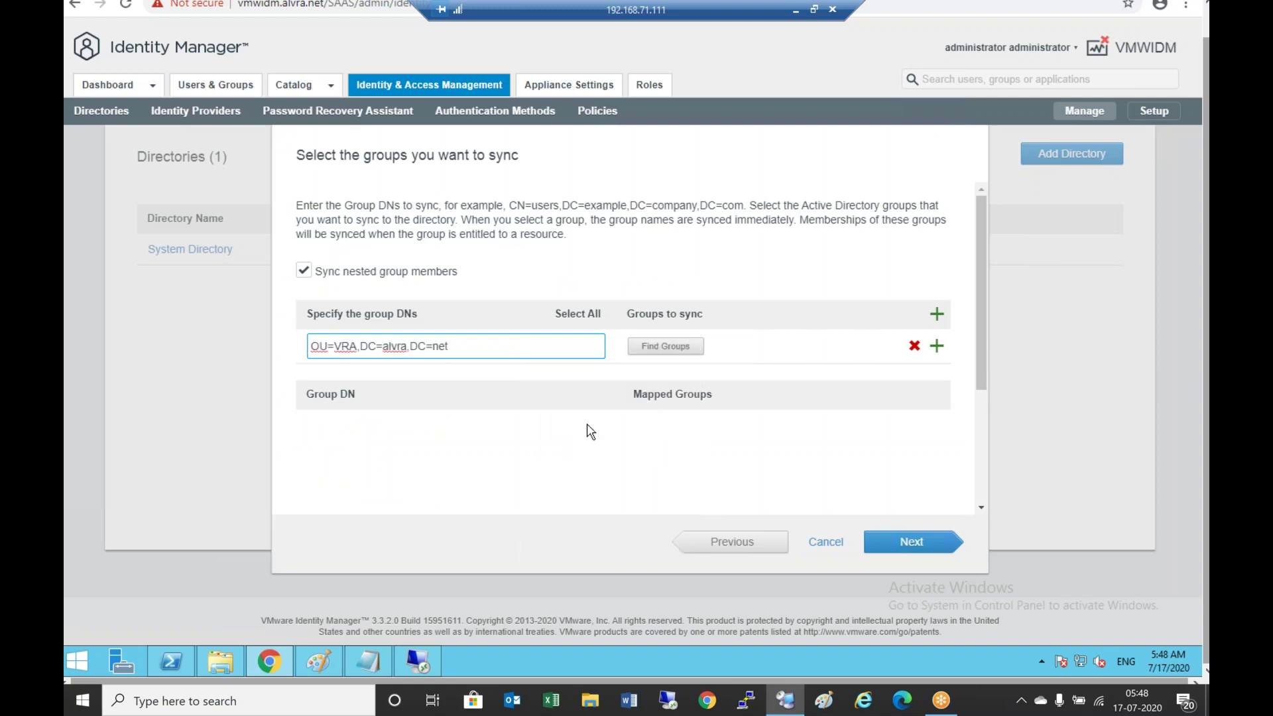
{"action": "left_click", "coordinate": [669, 346]}
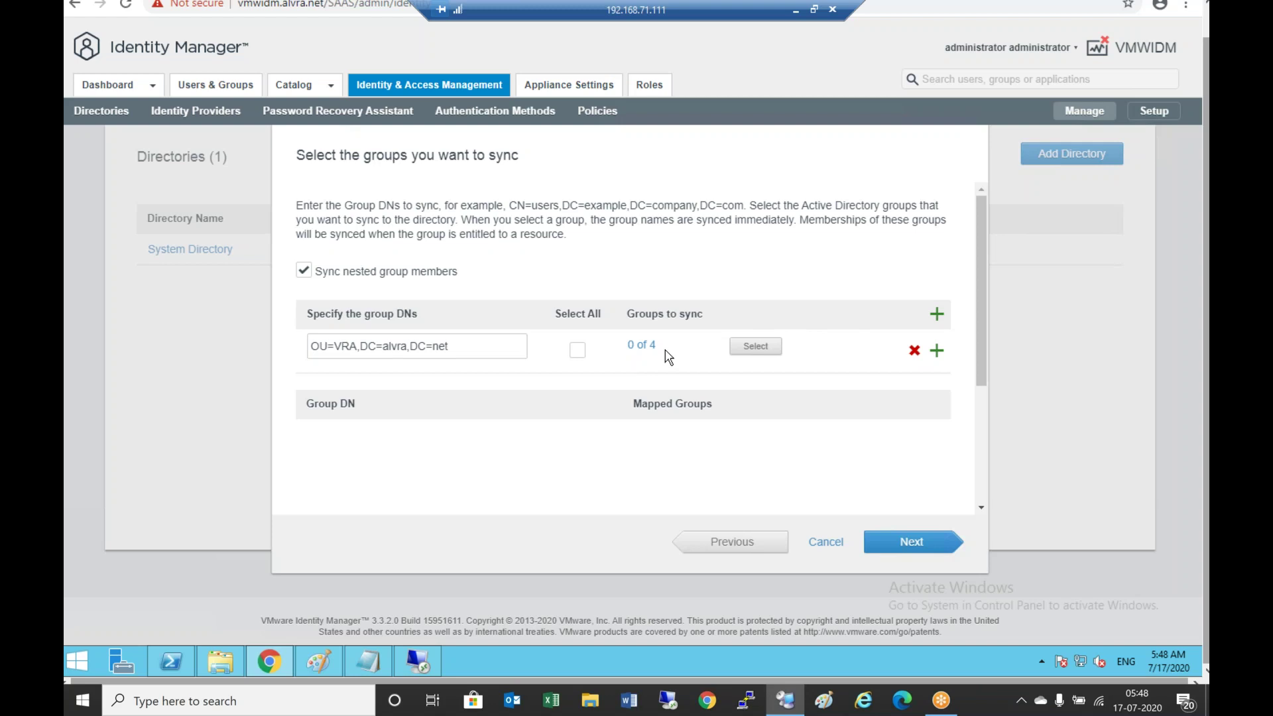
Check and save all 4 groups under OU=VRA, tick Select All, and continue to user sync
{"action": "left_click", "coordinate": [642, 345]}
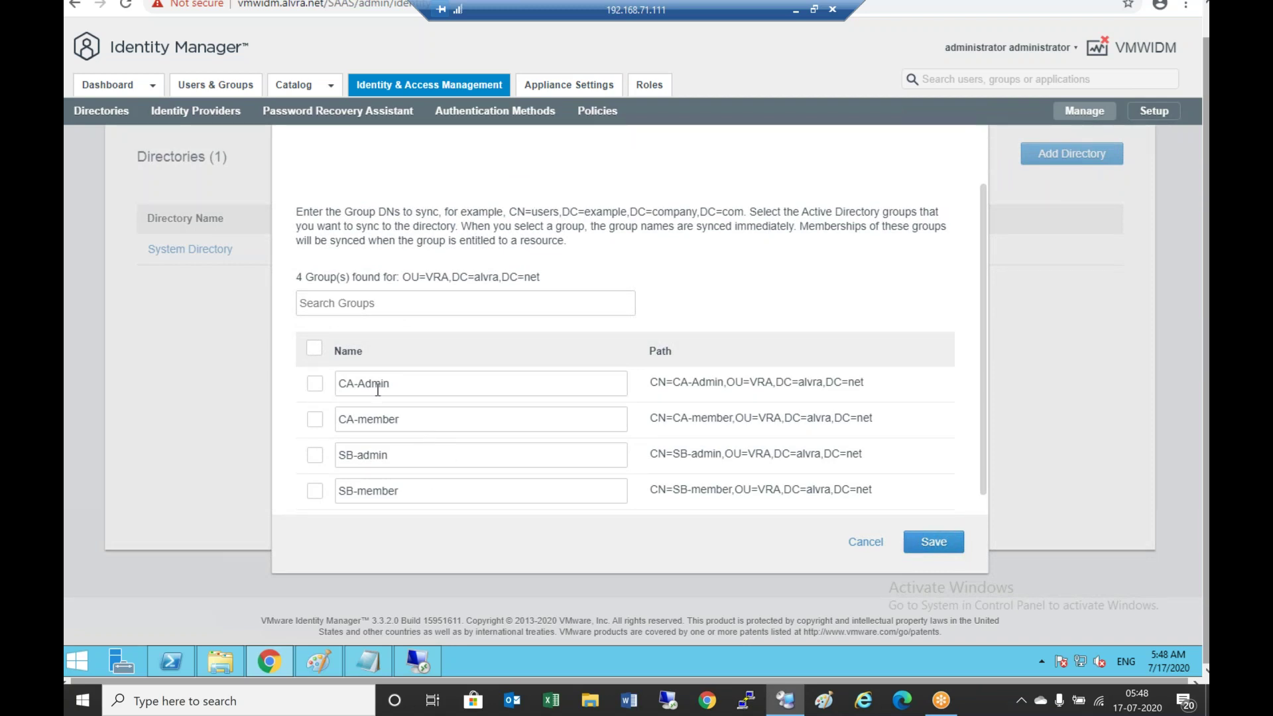
{"action": "left_click", "coordinate": [314, 349]}
{"action": "left_click", "coordinate": [916, 552]}
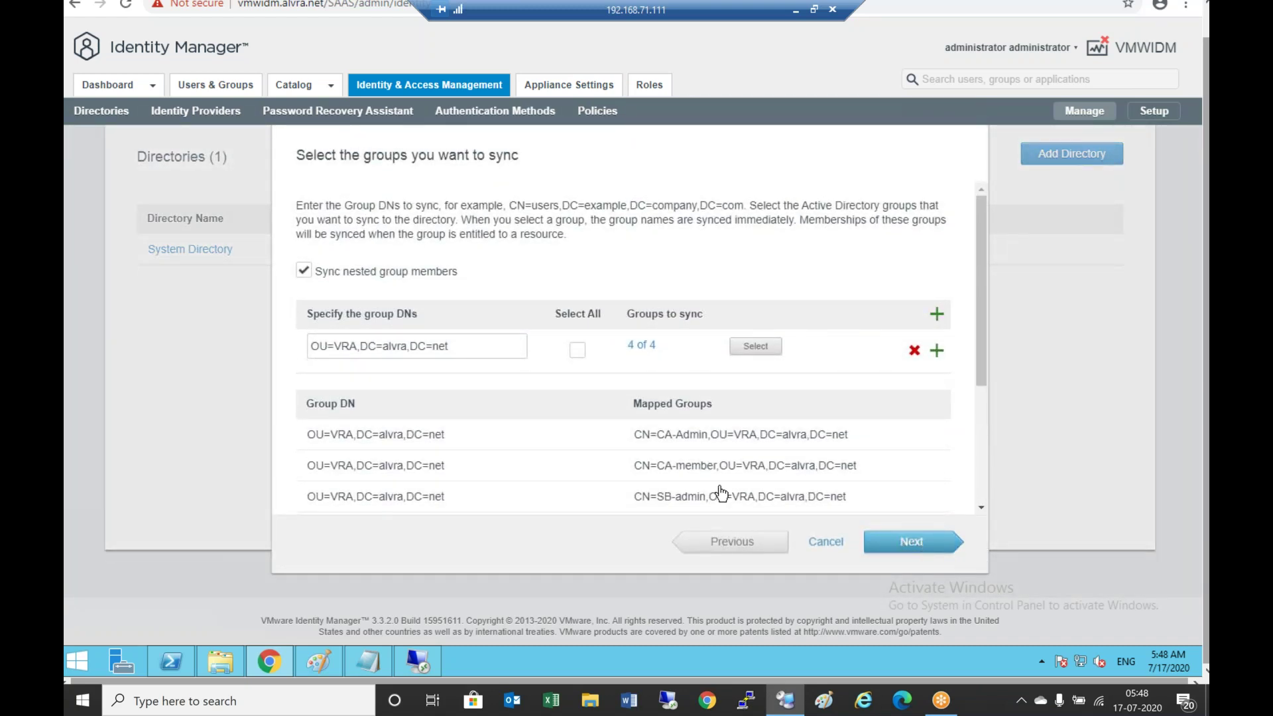
{"action": "left_click", "coordinate": [581, 351]}
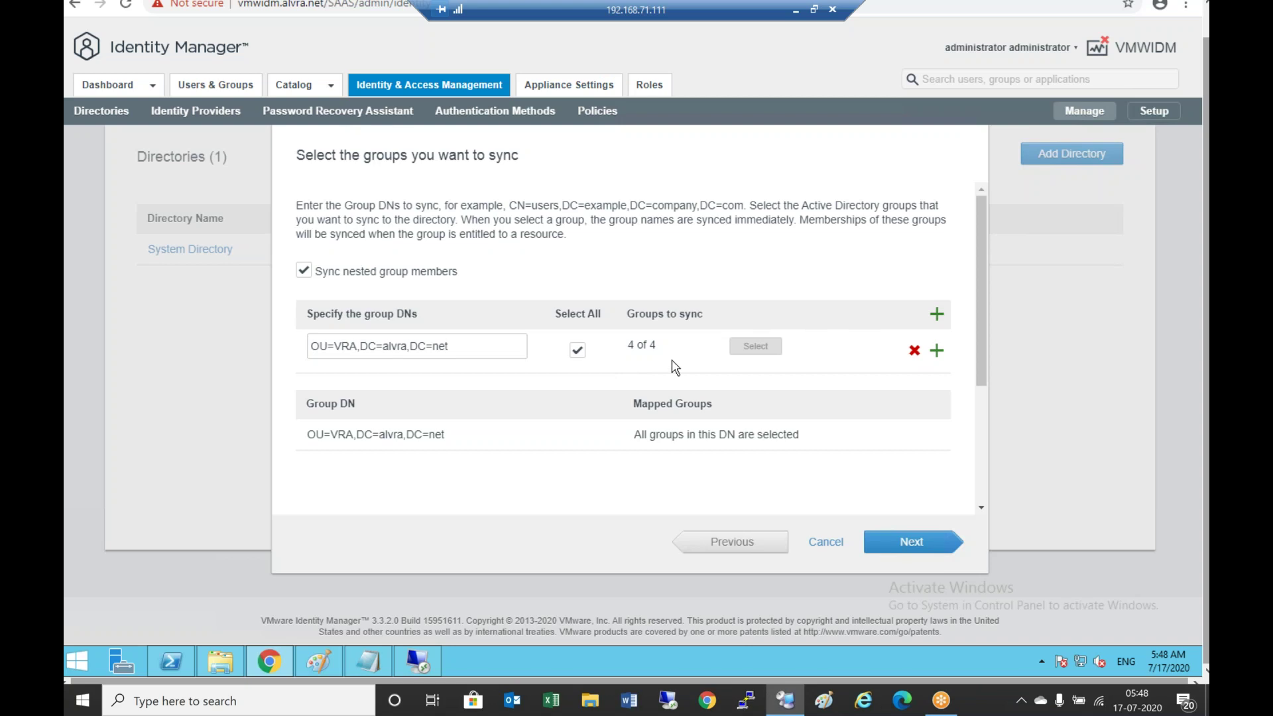
{"action": "left_click", "coordinate": [914, 542]}
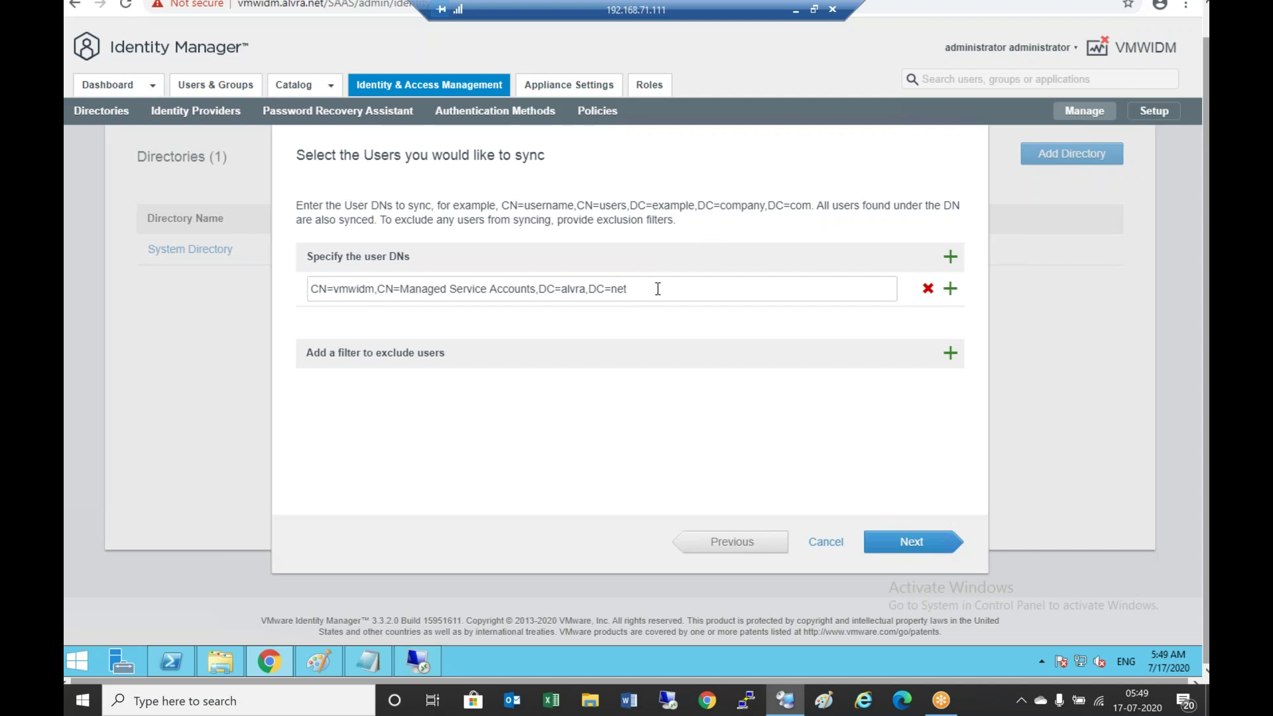
Replace the service account user DN with OU=VRA,DC=alvra,DC=net and proceed to the review
{"action": "left_click", "coordinate": [927, 289]}
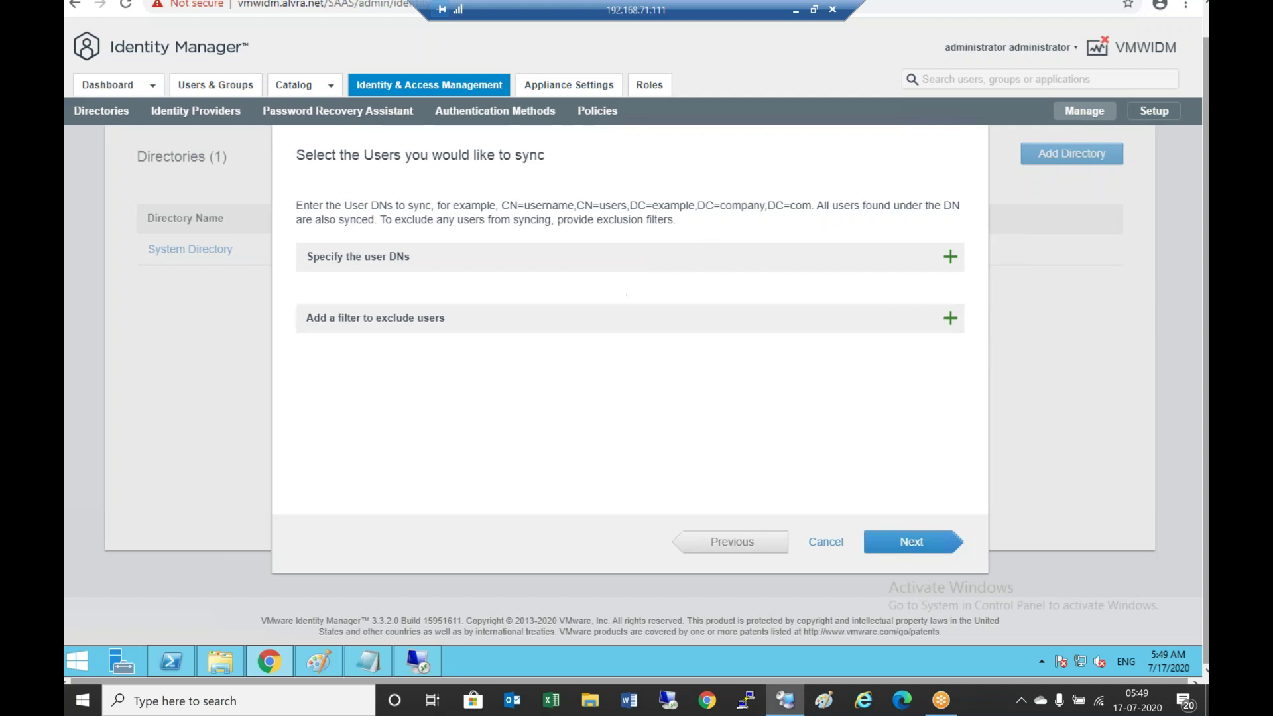
{"action": "left_click", "coordinate": [951, 257]}
{"action": "right_click", "coordinate": [533, 293]}
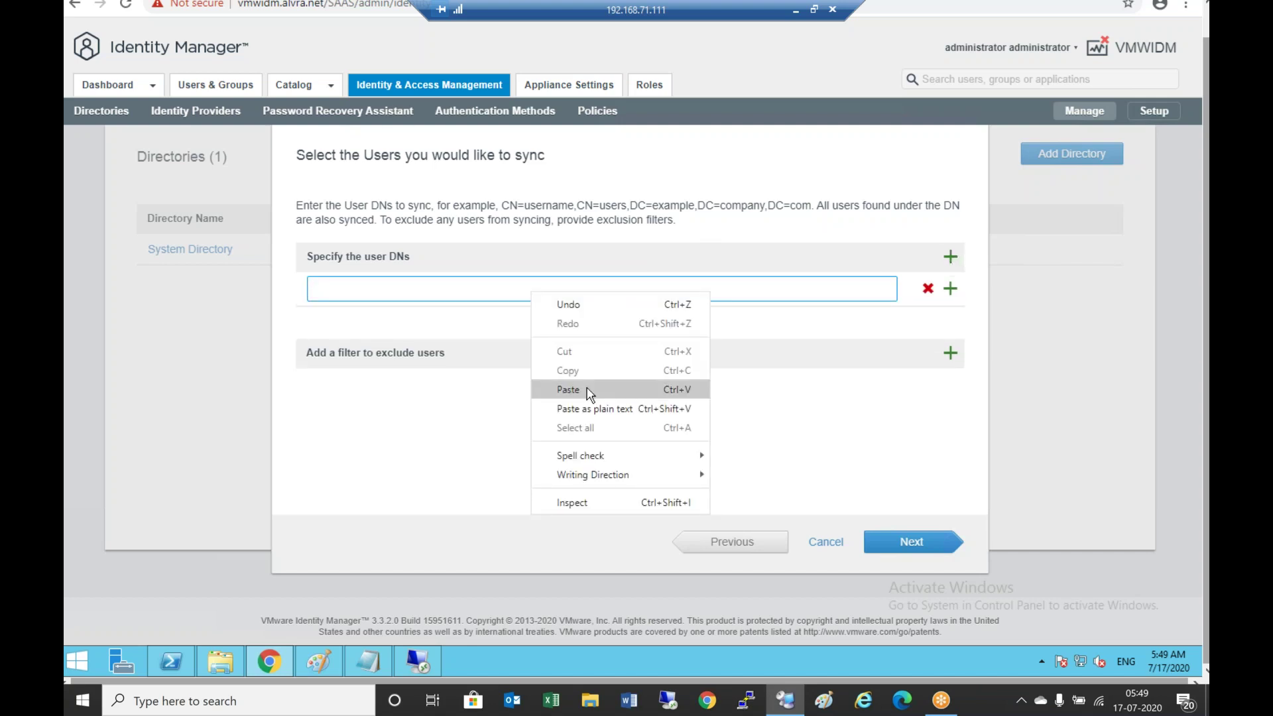
{"action": "left_click", "coordinate": [588, 390]}
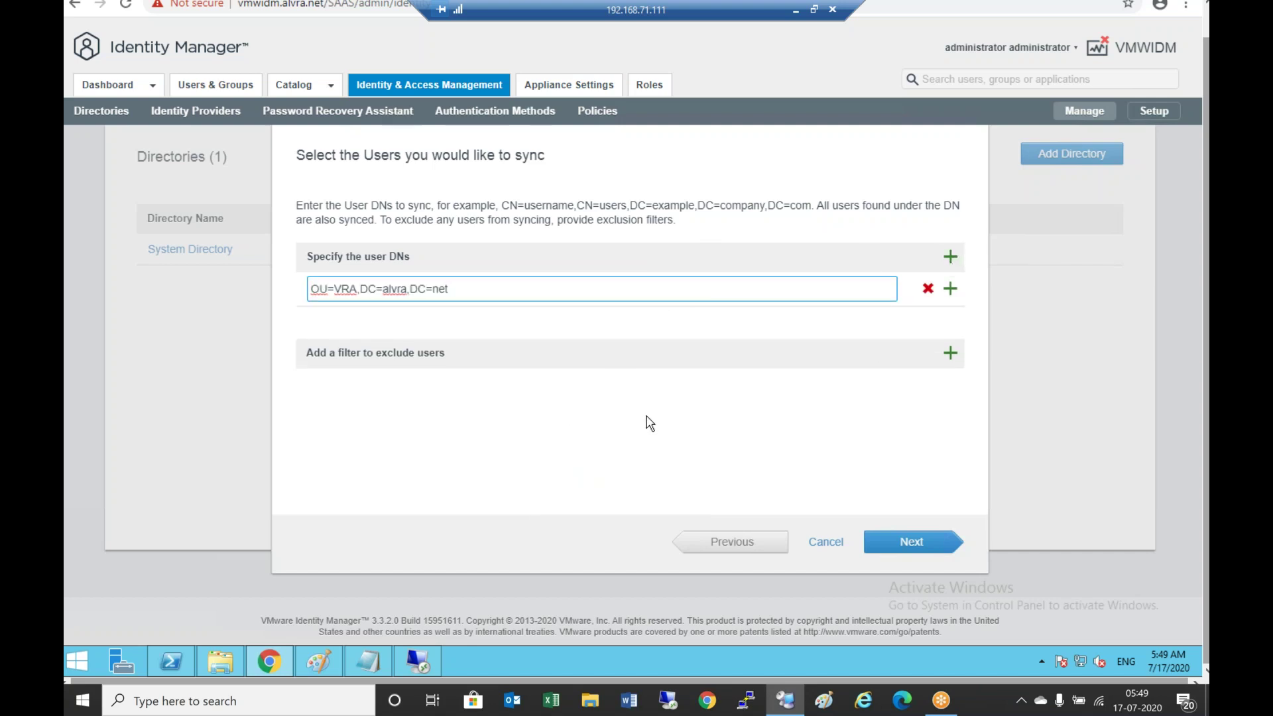
{"action": "left_click", "coordinate": [875, 540]}
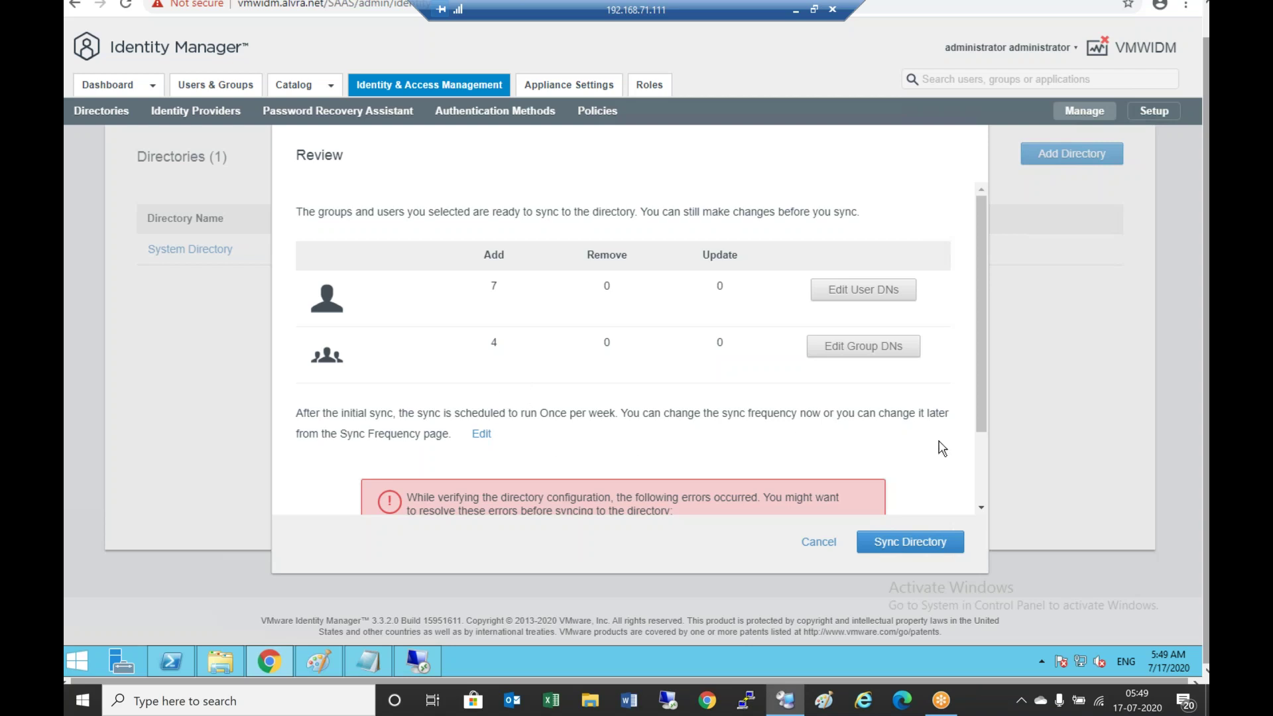
Change the review page's directory sync frequency to Every 15 minutes
{"action": "left_click_drag", "start_coordinate": [981, 352], "coordinate": [998, 494]}
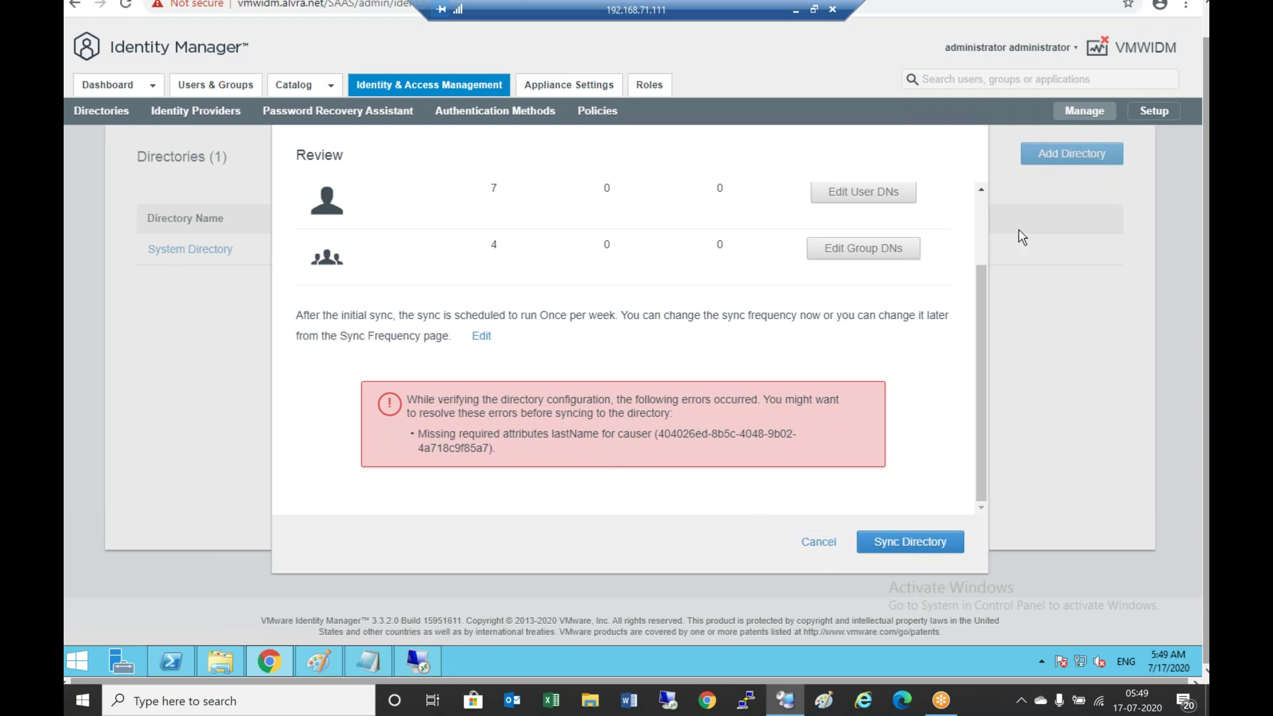
{"action": "scroll", "coordinate": [985, 224], "scroll_direction": "up", "scroll_amount": 2}
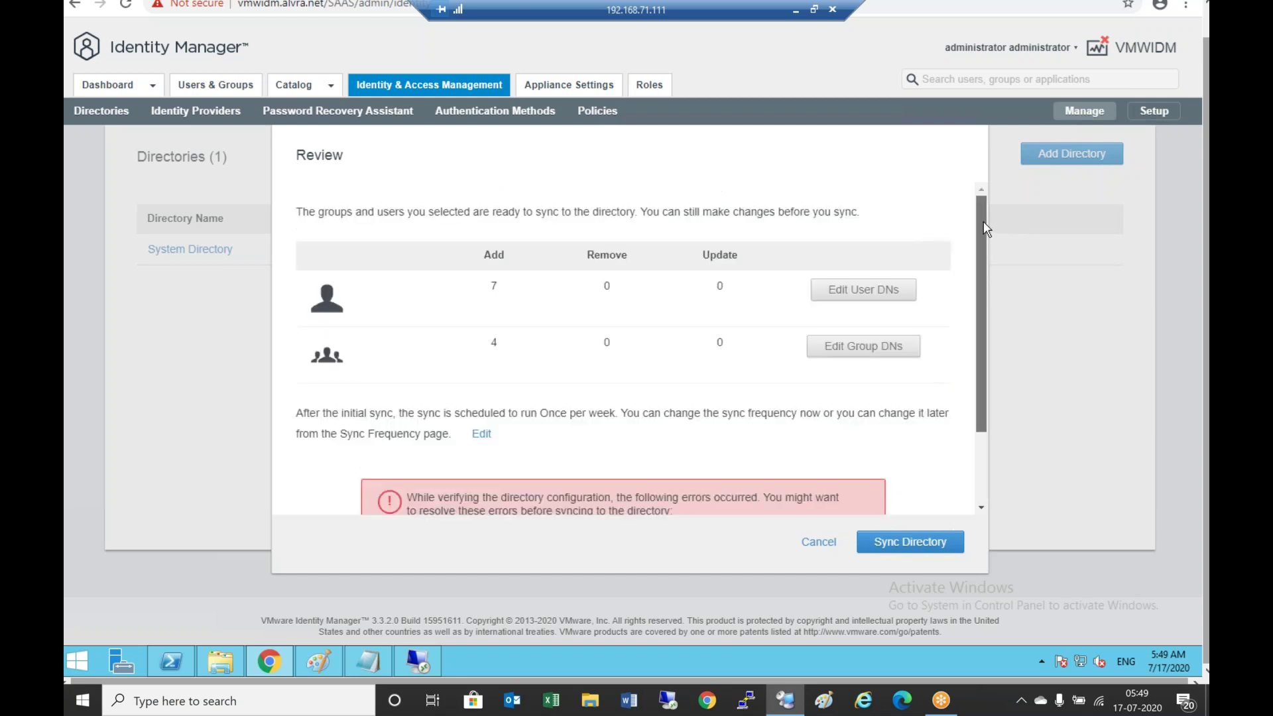
{"action": "scroll", "coordinate": [981, 219], "scroll_direction": "down", "scroll_amount": 2}
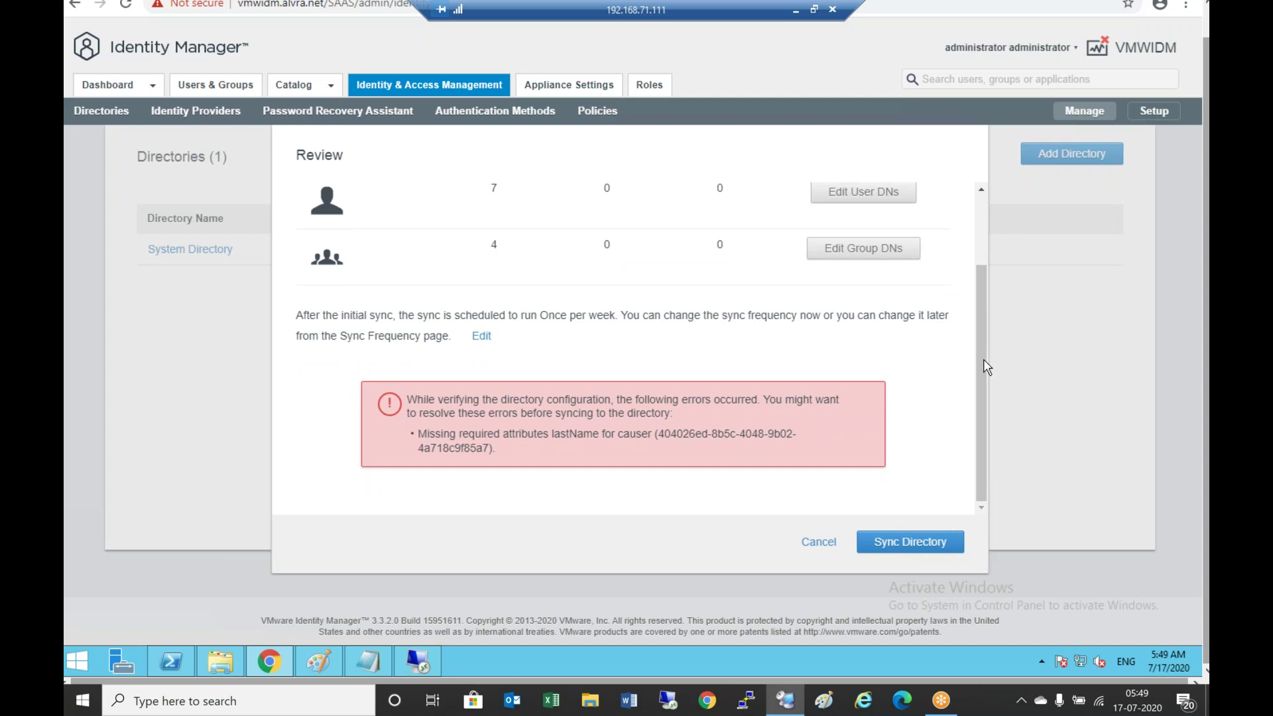
{"action": "left_click", "coordinate": [484, 336]}
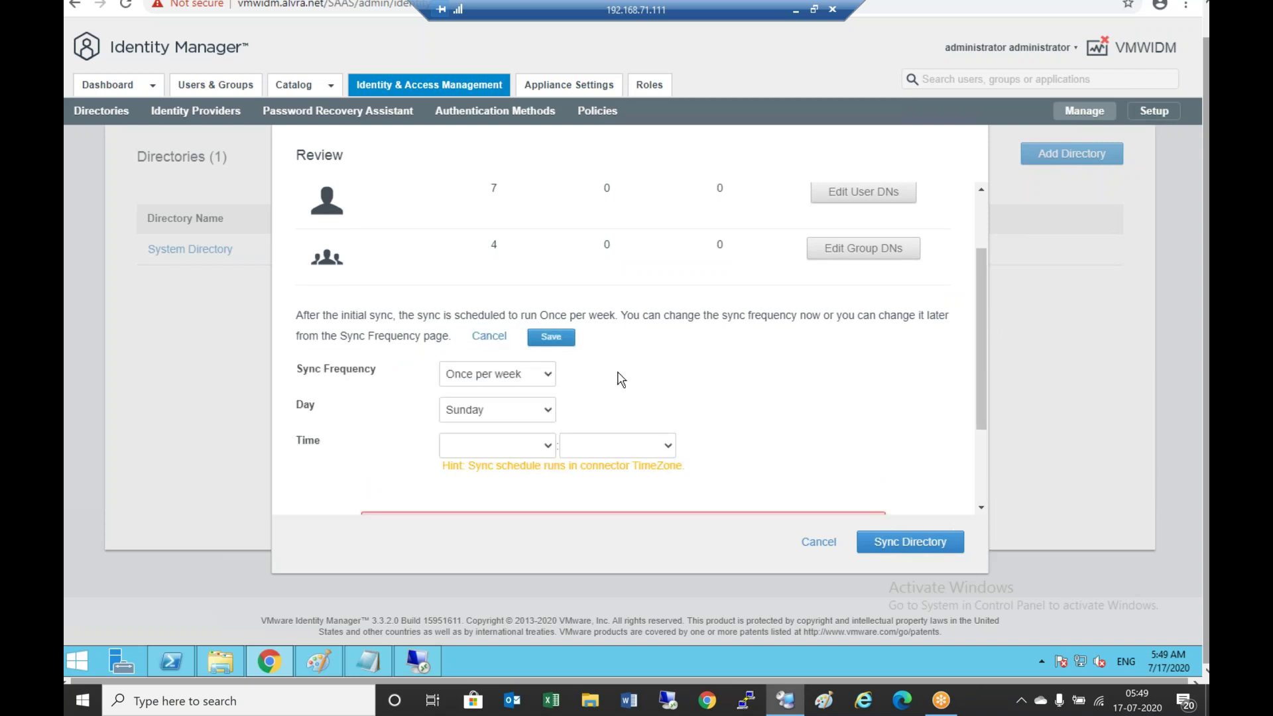
{"action": "scroll", "coordinate": [650, 392], "scroll_direction": "down", "scroll_amount": 2}
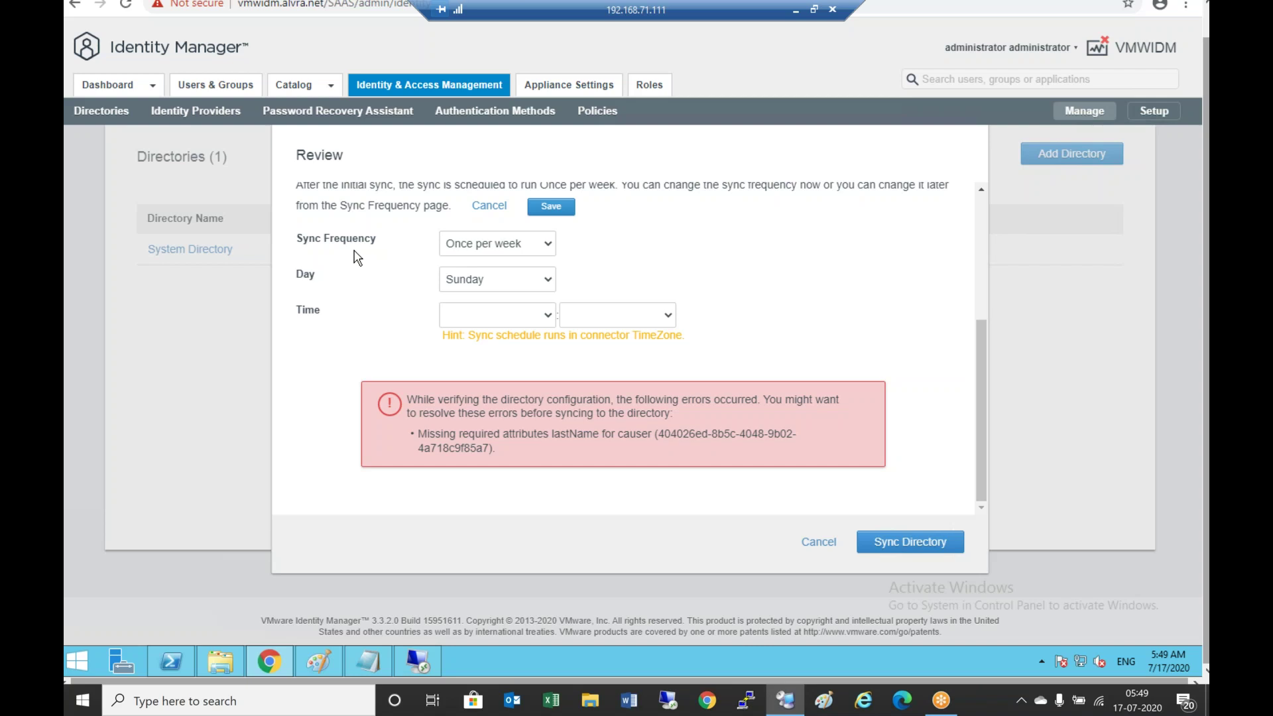
{"action": "left_click", "coordinate": [533, 246]}
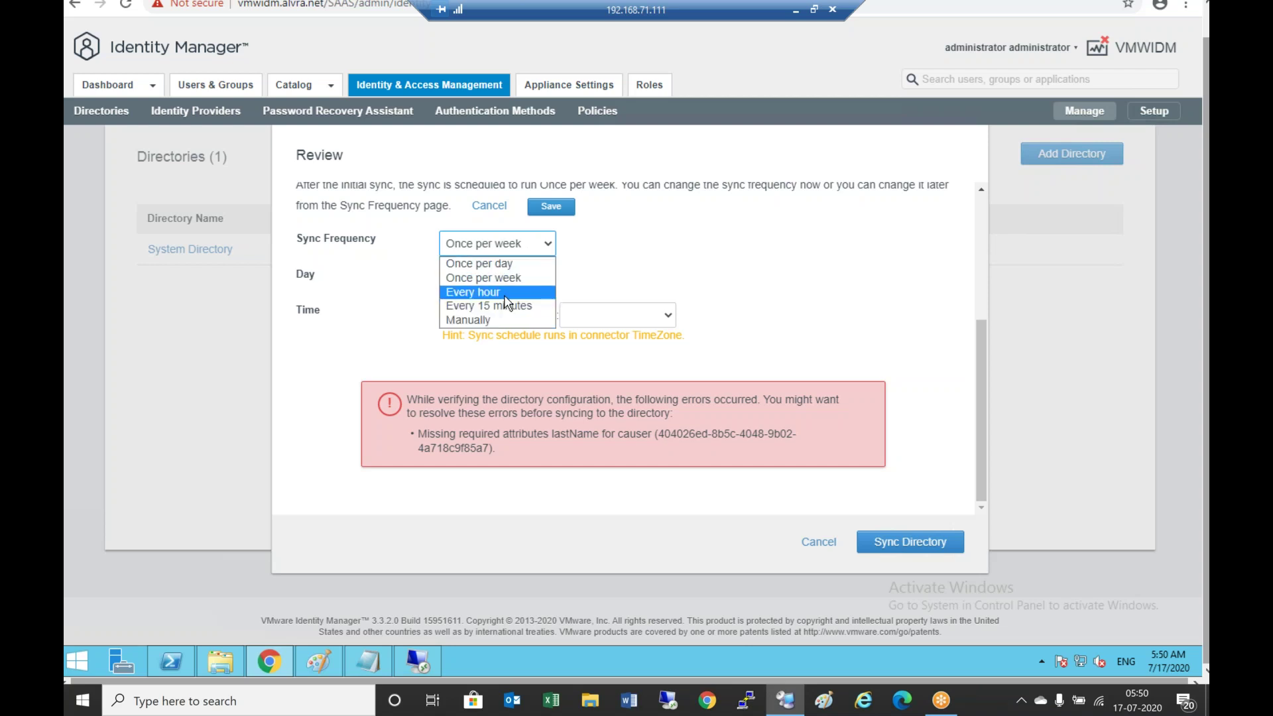
{"action": "left_click", "coordinate": [499, 312]}
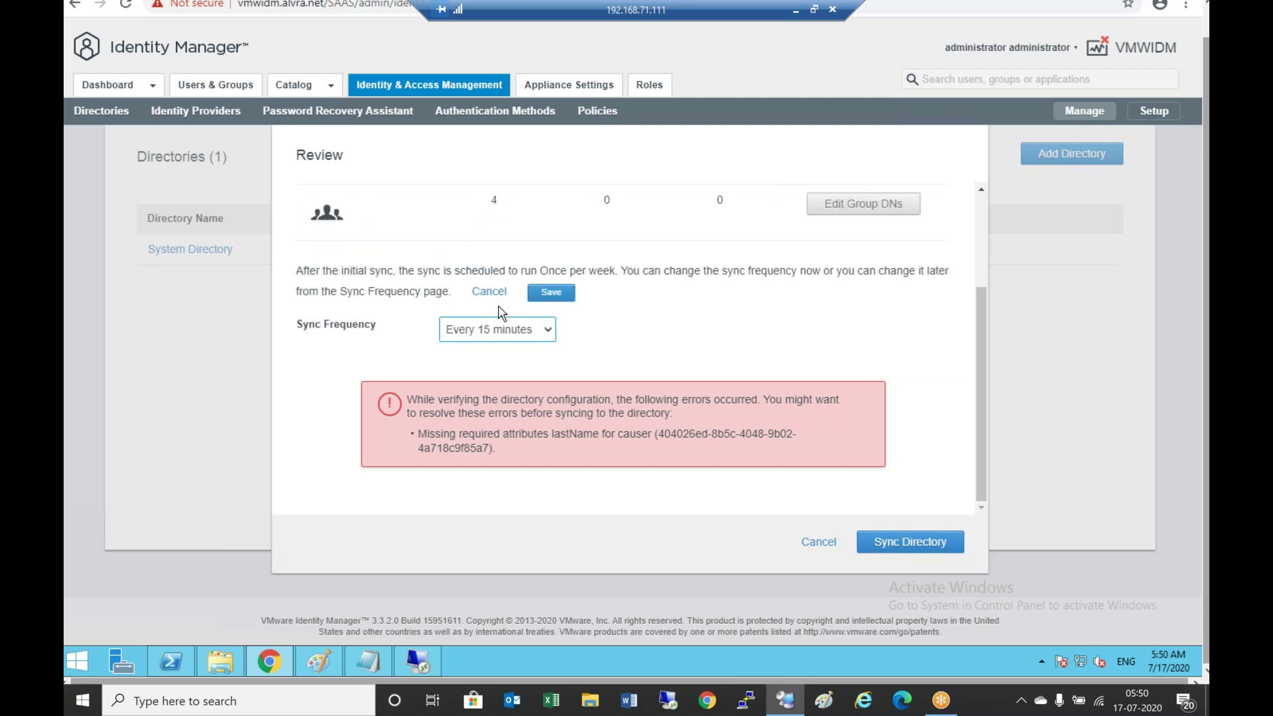
{"action": "scroll", "coordinate": [669, 344], "scroll_direction": "up", "scroll_amount": 3}
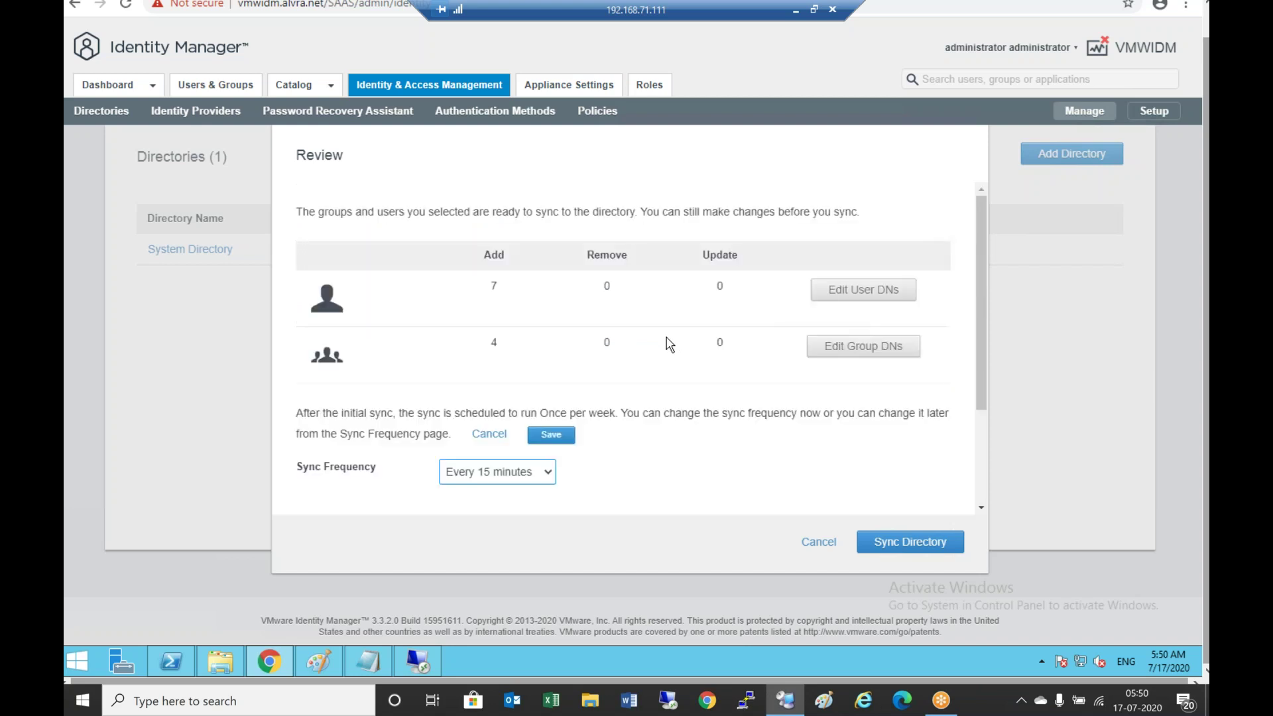
{"action": "scroll", "coordinate": [680, 454], "scroll_direction": "down", "scroll_amount": 2}
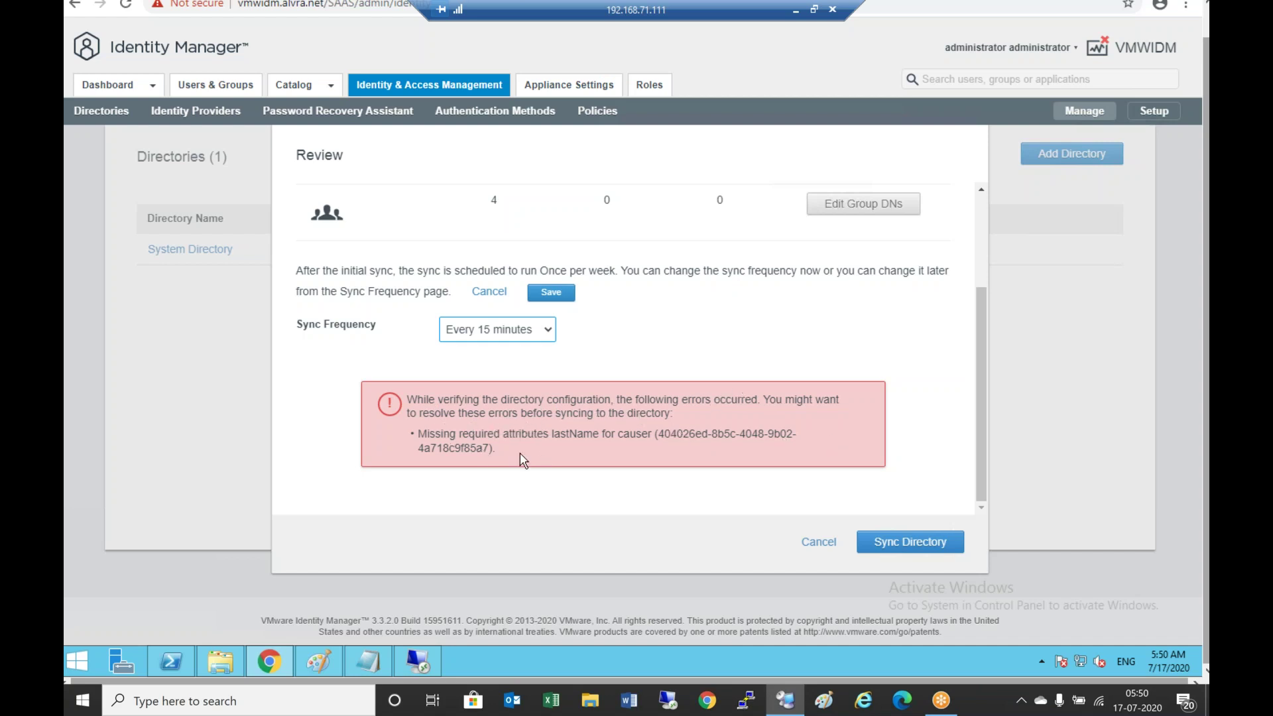
Close the user's attribute properties unchanged and bring Active Directory Users and Computers forward
{"action": "left_click", "coordinate": [417, 667]}
{"action": "left_click", "coordinate": [539, 529]}
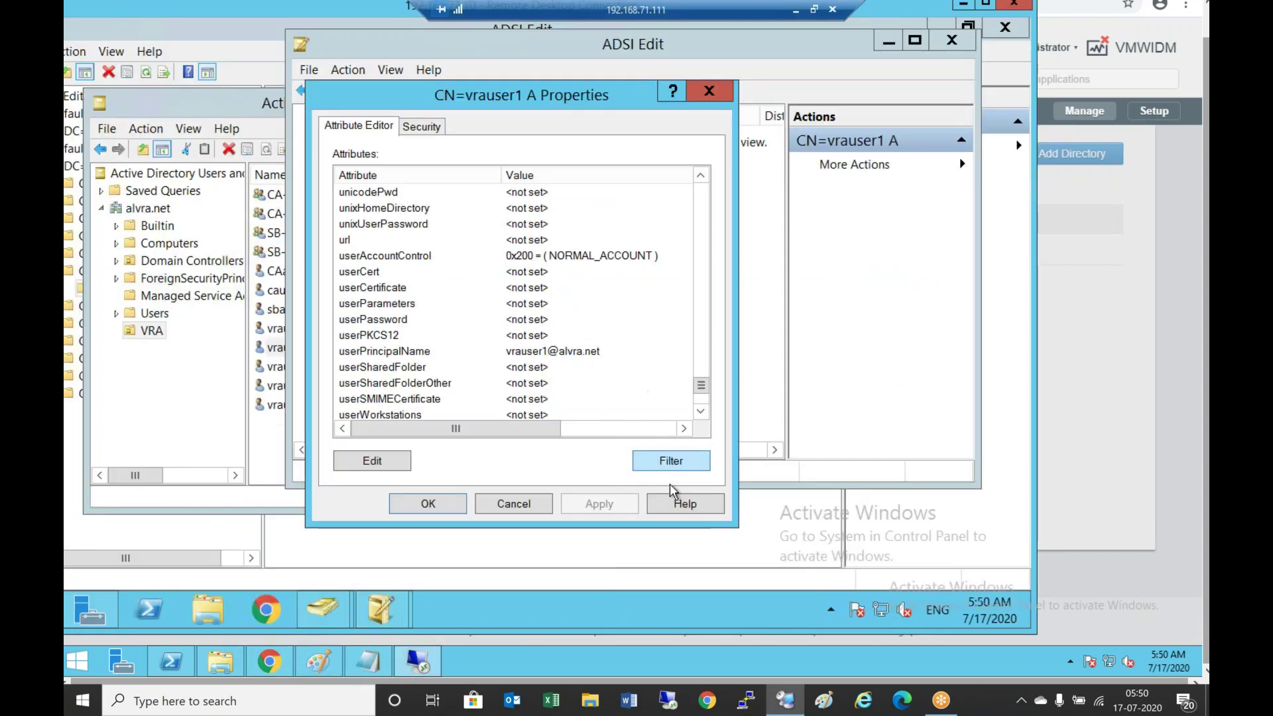
{"action": "left_click", "coordinate": [513, 504]}
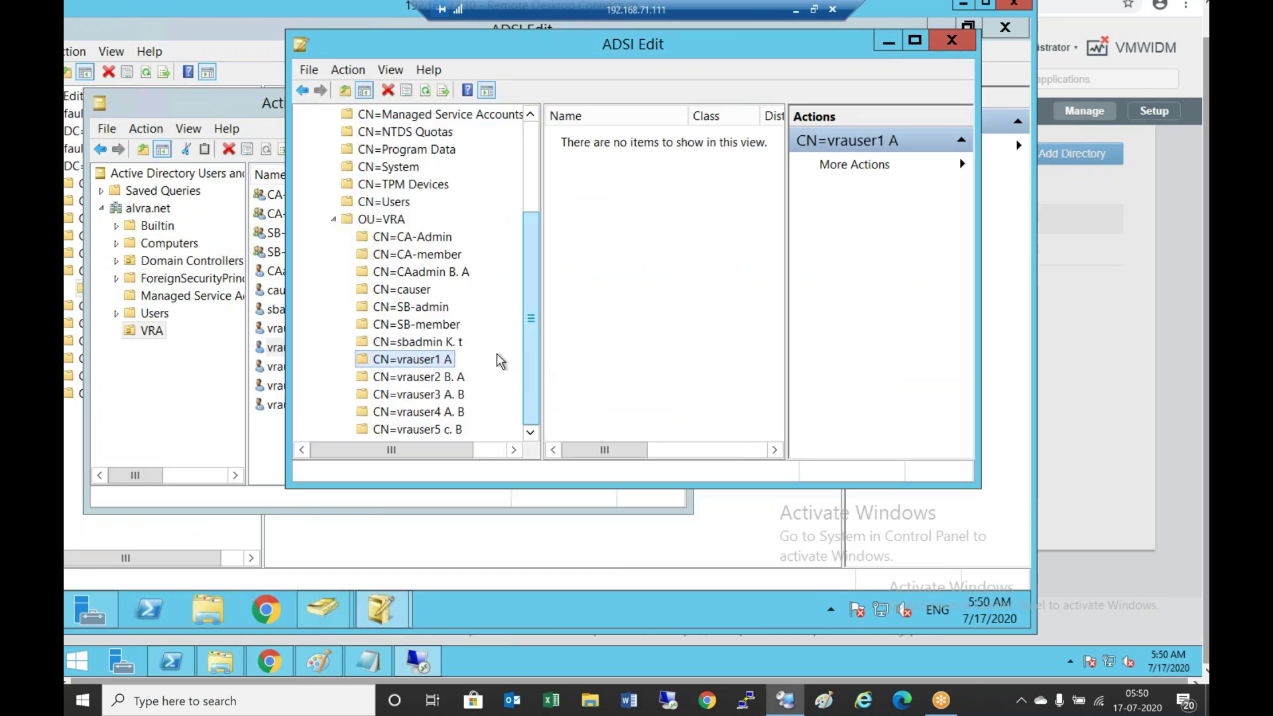
{"action": "left_click", "coordinate": [323, 607]}
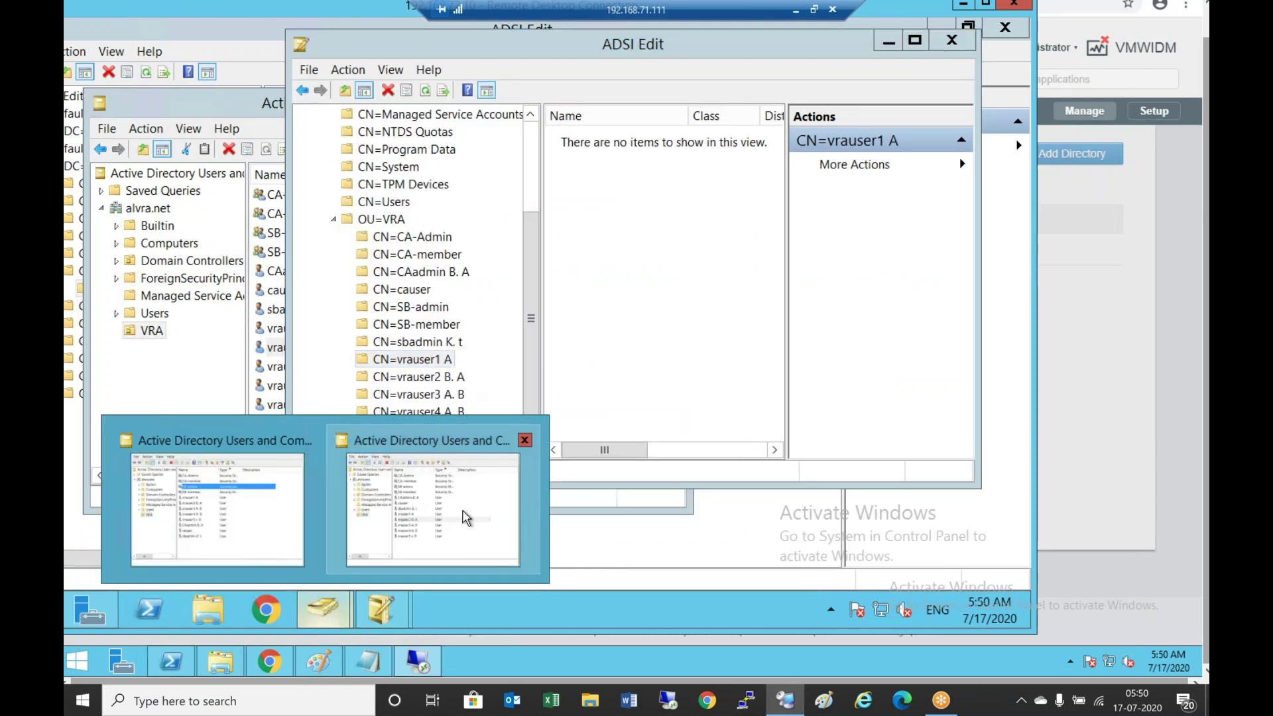
{"action": "left_click", "coordinate": [468, 518]}
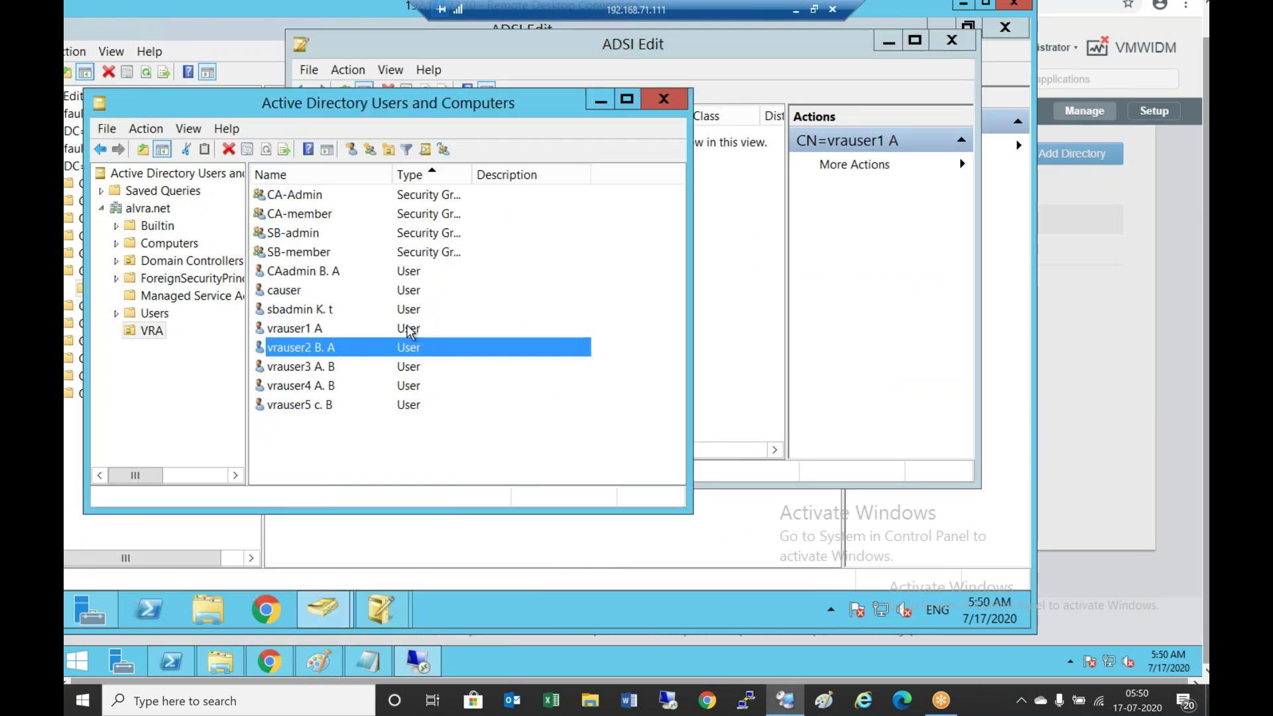
Give the user missing a last name the initial g and apply it
{"action": "double_click", "coordinate": [316, 291]}
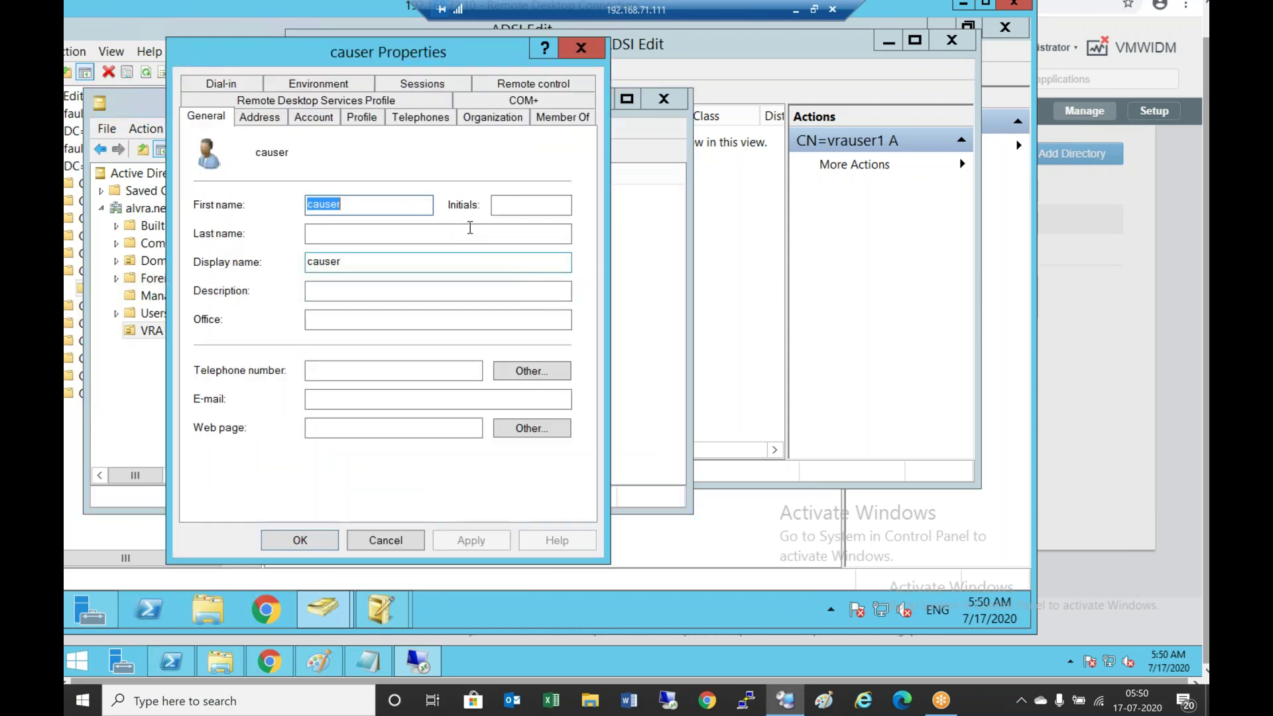
{"action": "left_click", "coordinate": [521, 204]}
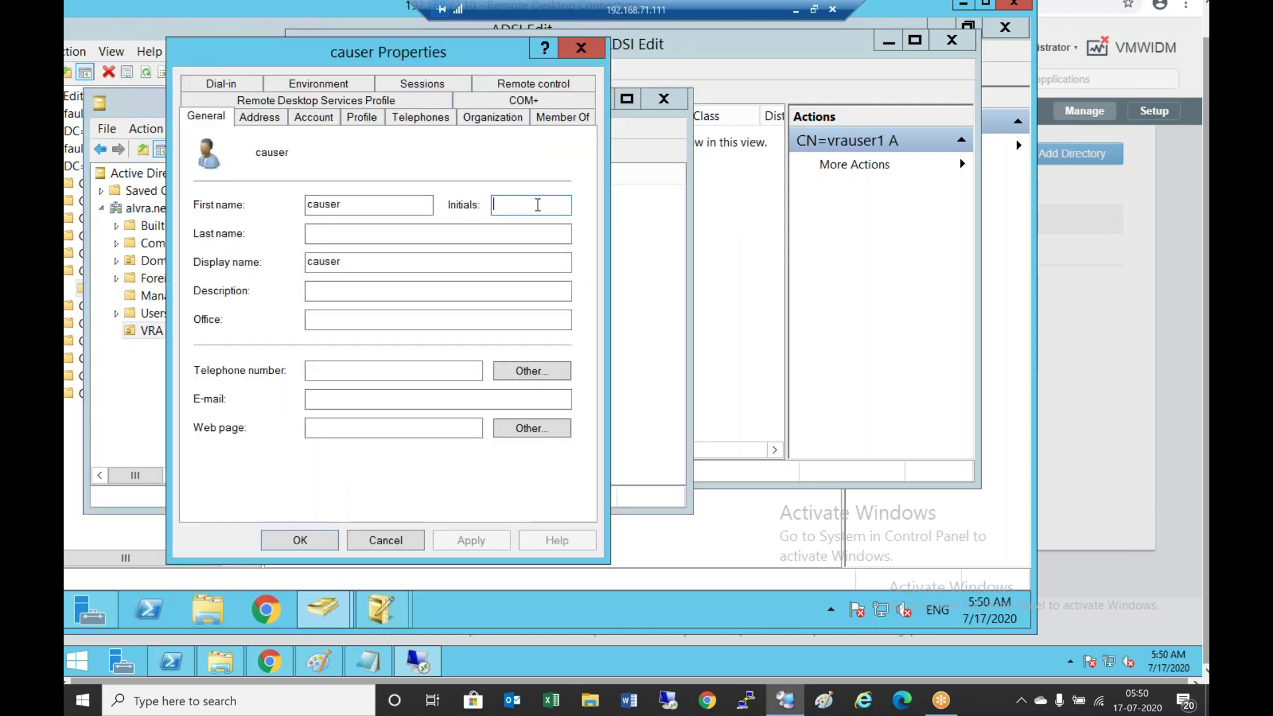
{"action": "type", "text": "g"}
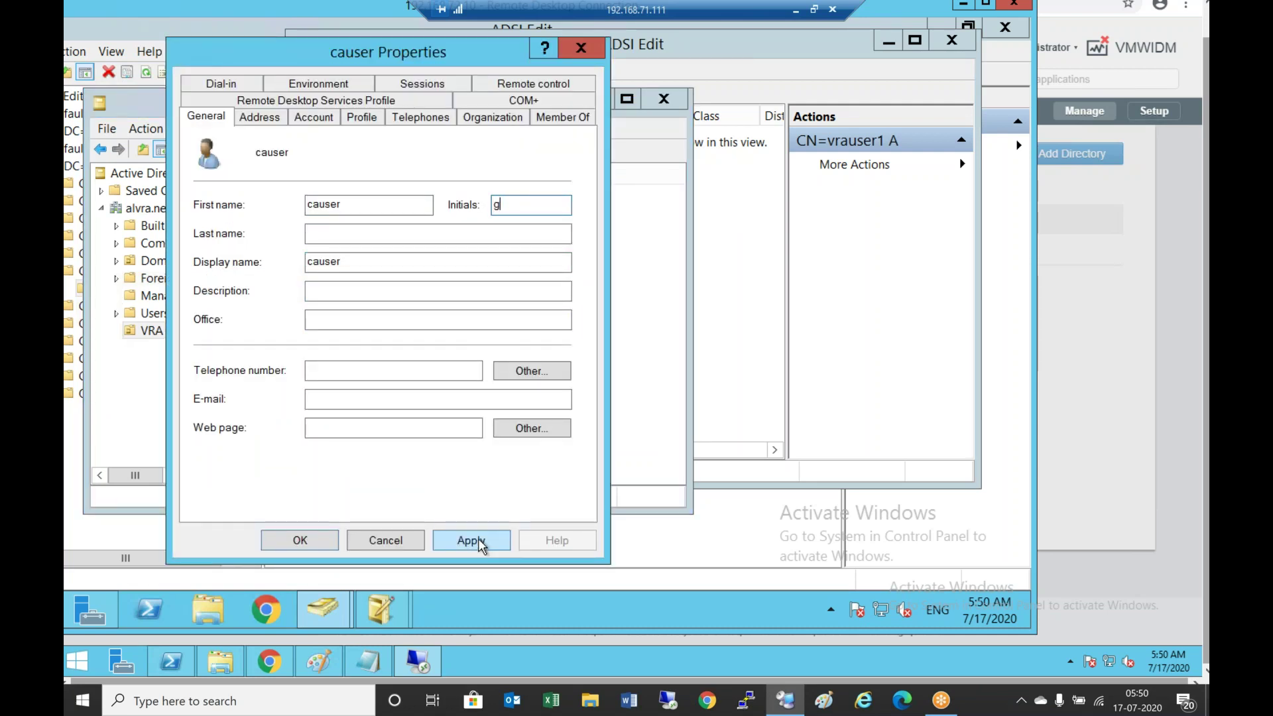
{"action": "left_click", "coordinate": [472, 541]}
{"action": "left_click", "coordinate": [299, 540]}
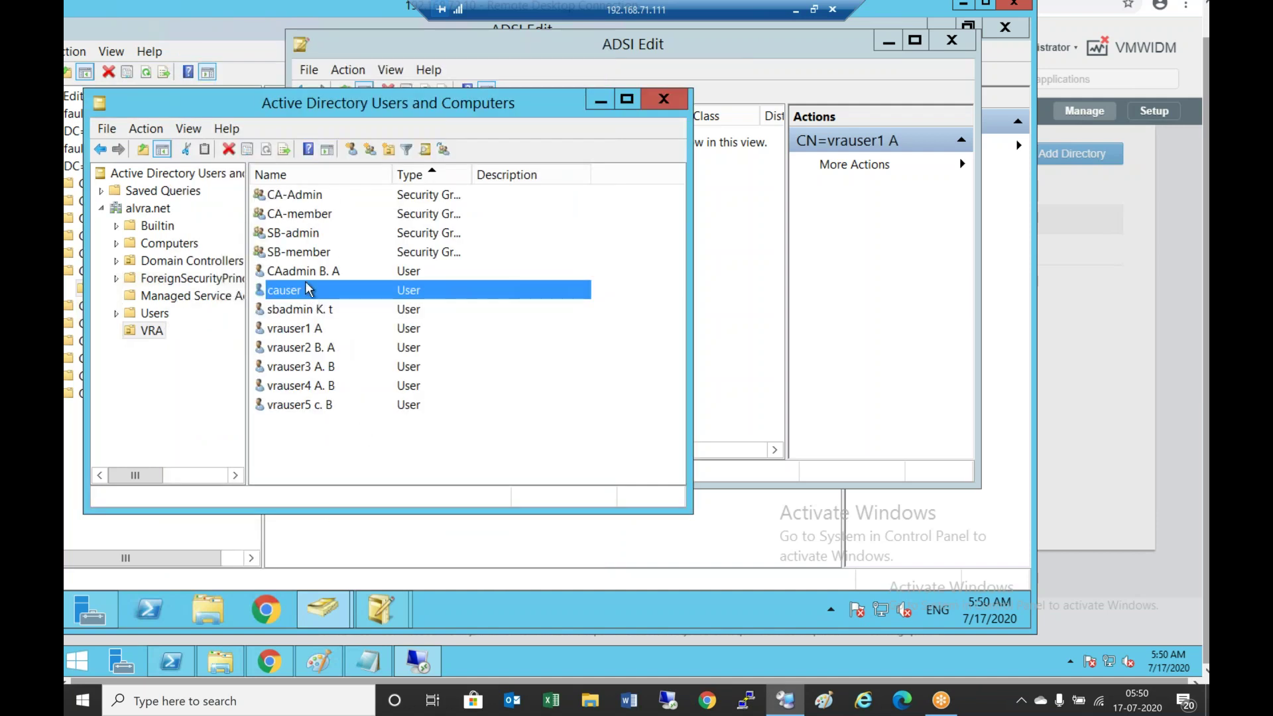
Set the first vrauser's initials to b and save the change
{"action": "double_click", "coordinate": [311, 329]}
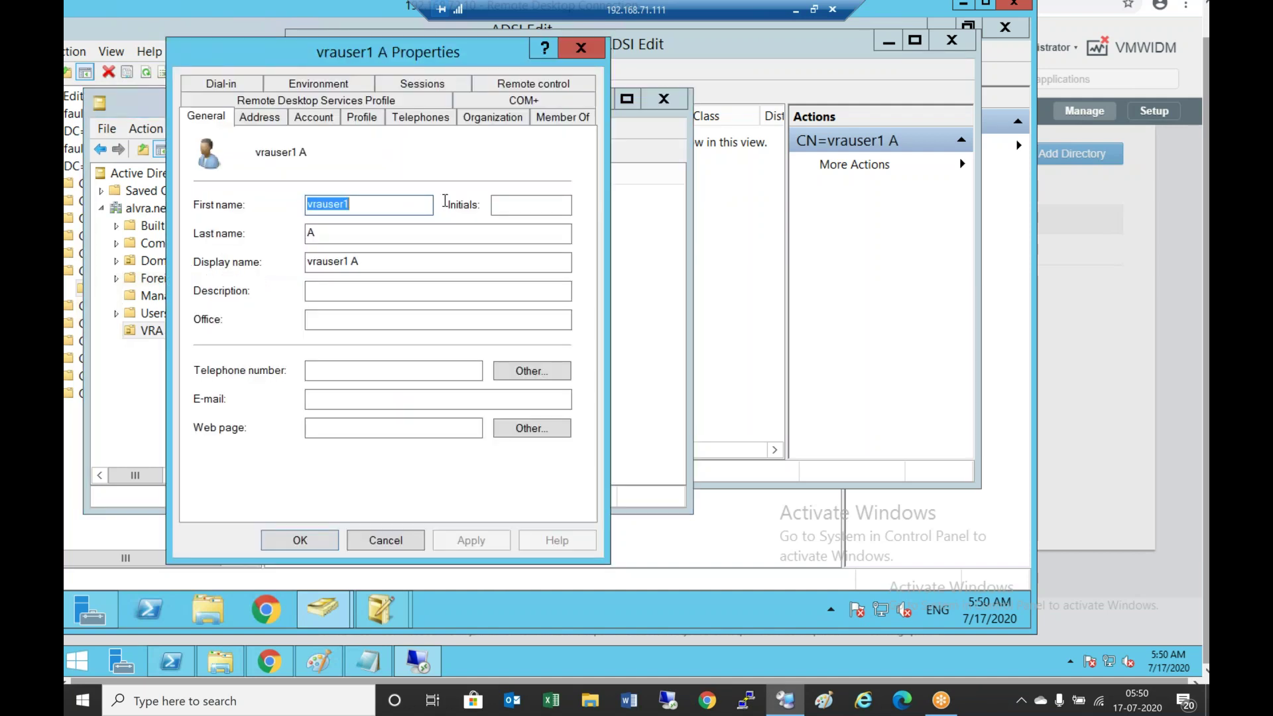
{"action": "left_click", "coordinate": [529, 211]}
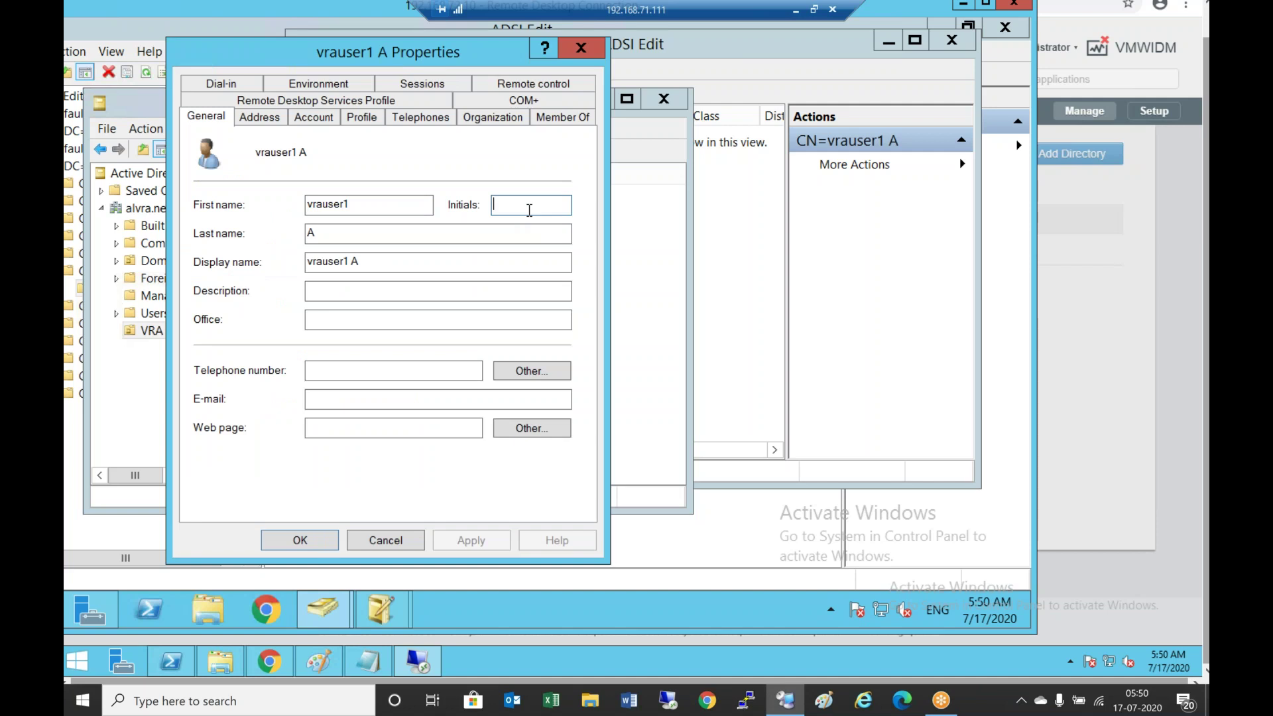
{"action": "type", "text": "b"}
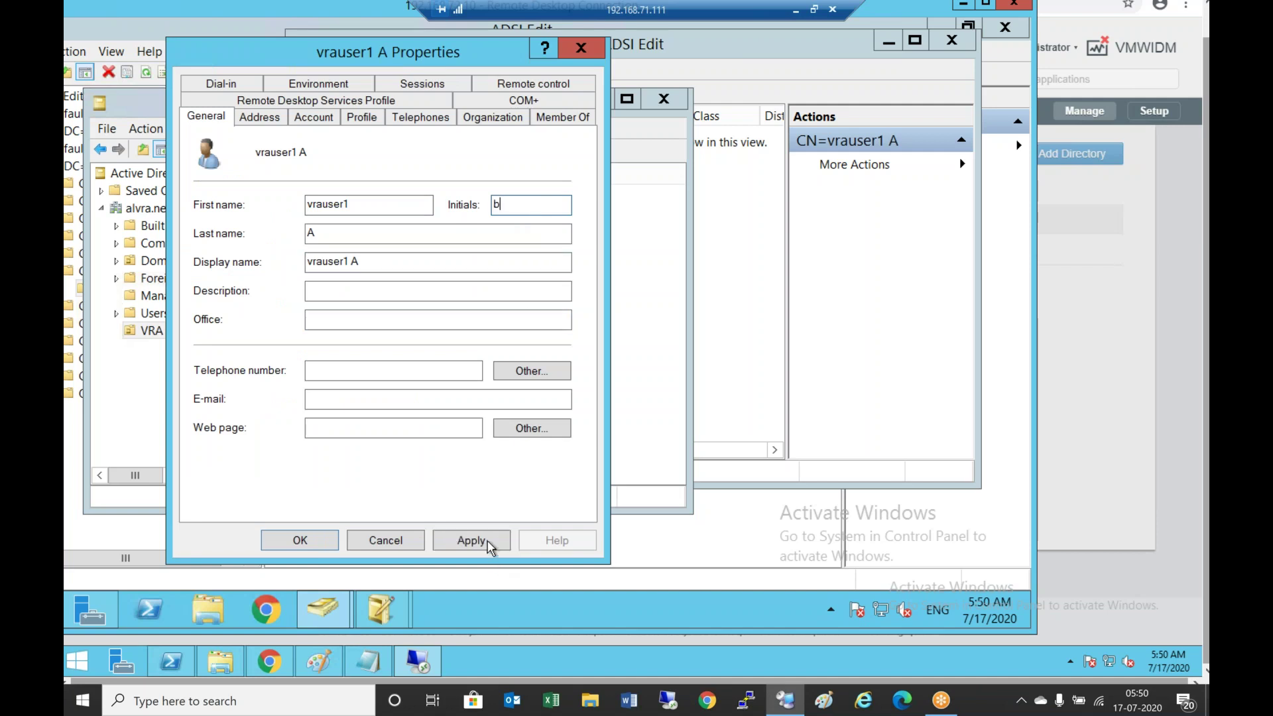
{"action": "left_click", "coordinate": [487, 539]}
{"action": "left_click", "coordinate": [300, 541]}
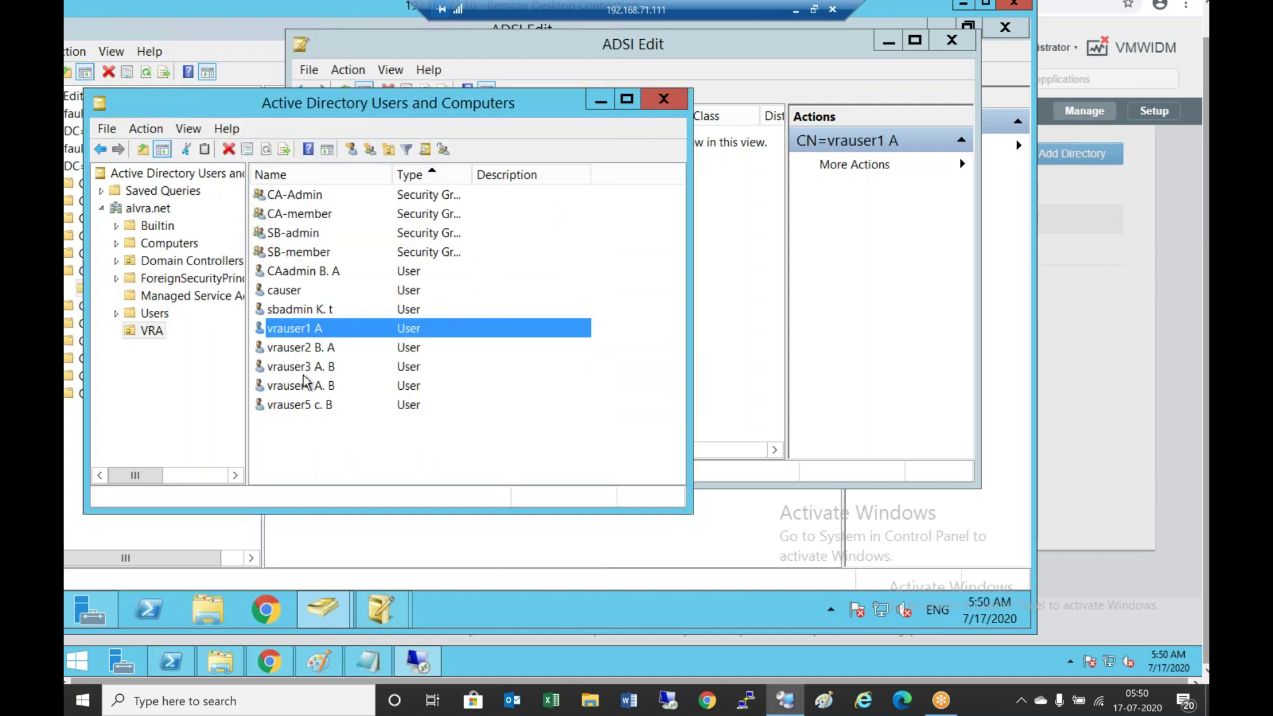
Review the other vrausers', CA admin's and SB admin's properties, closing each unchanged
{"action": "double_click", "coordinate": [310, 350]}
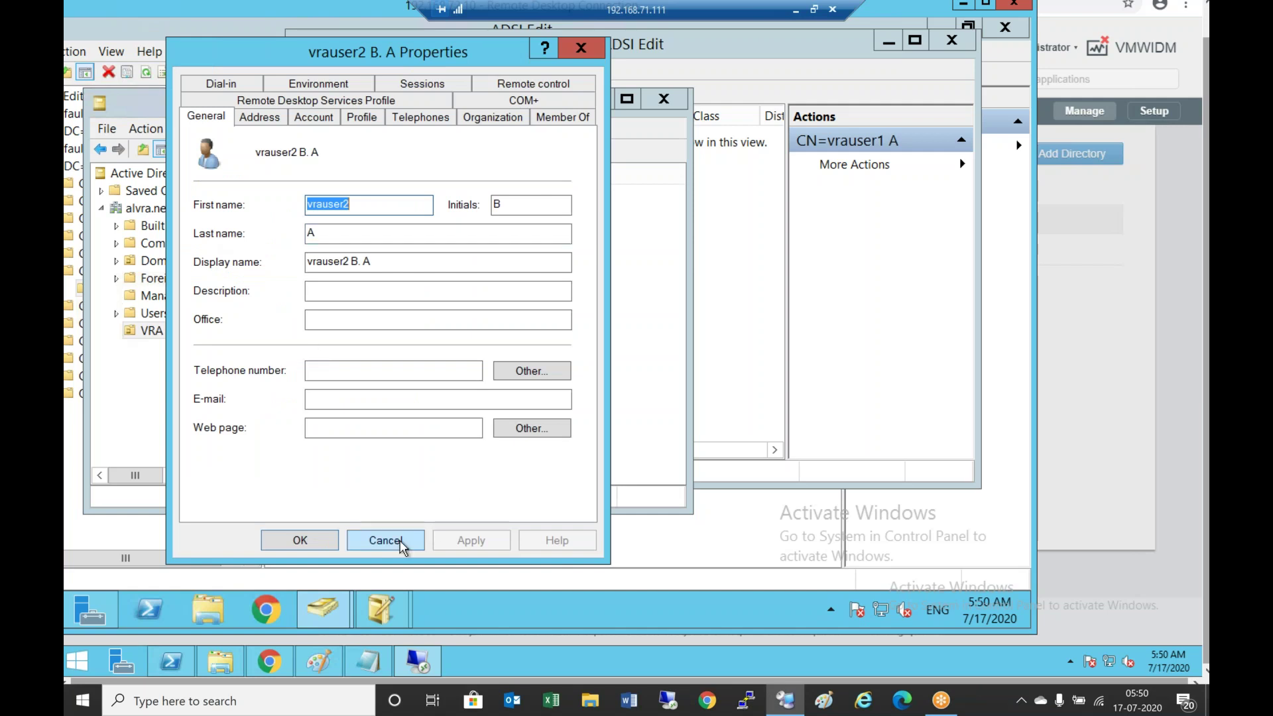
{"action": "left_click", "coordinate": [400, 540]}
{"action": "double_click", "coordinate": [338, 368]}
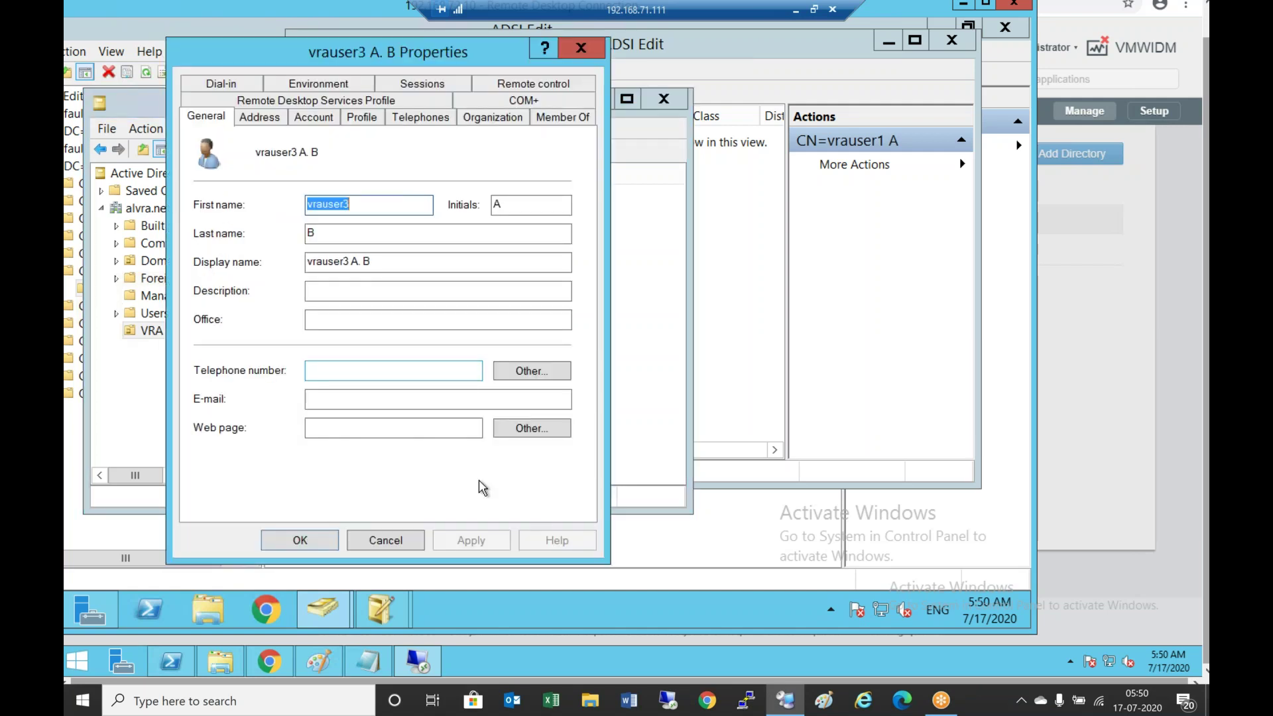
{"action": "left_click", "coordinate": [419, 542]}
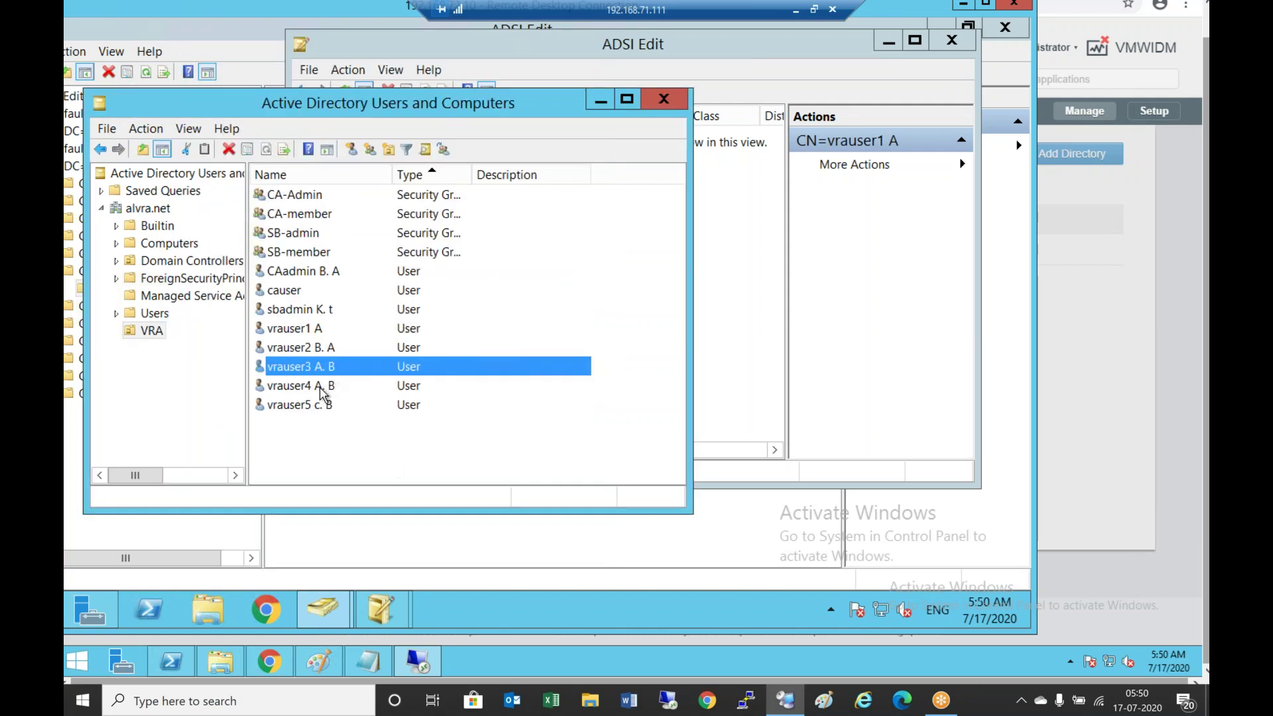
{"action": "double_click", "coordinate": [325, 388]}
{"action": "left_click", "coordinate": [415, 540]}
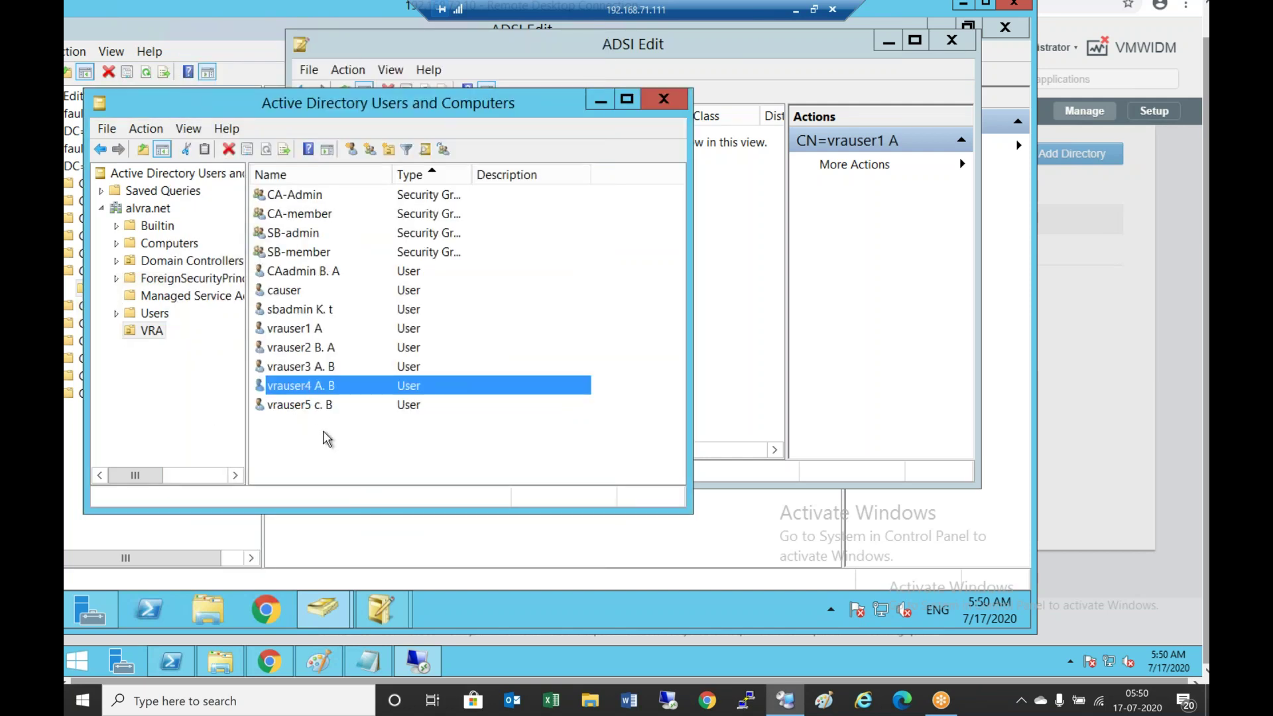
{"action": "double_click", "coordinate": [318, 408]}
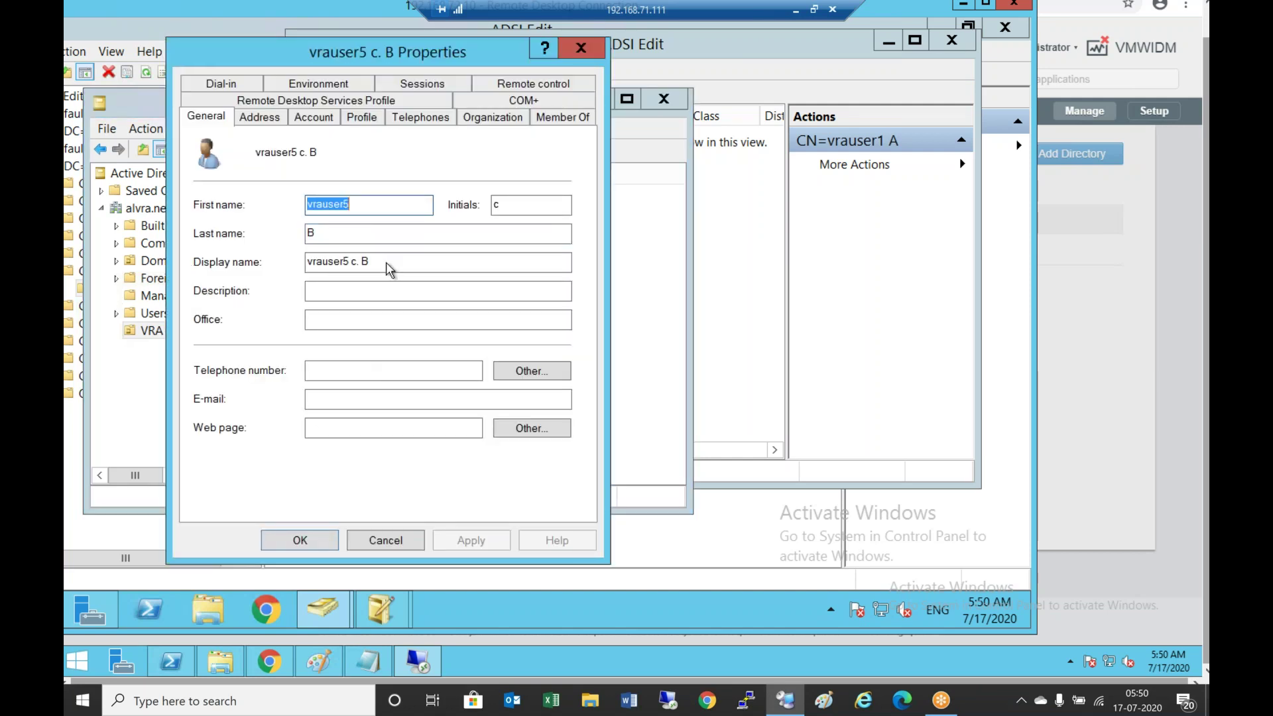
{"action": "left_click", "coordinate": [371, 538]}
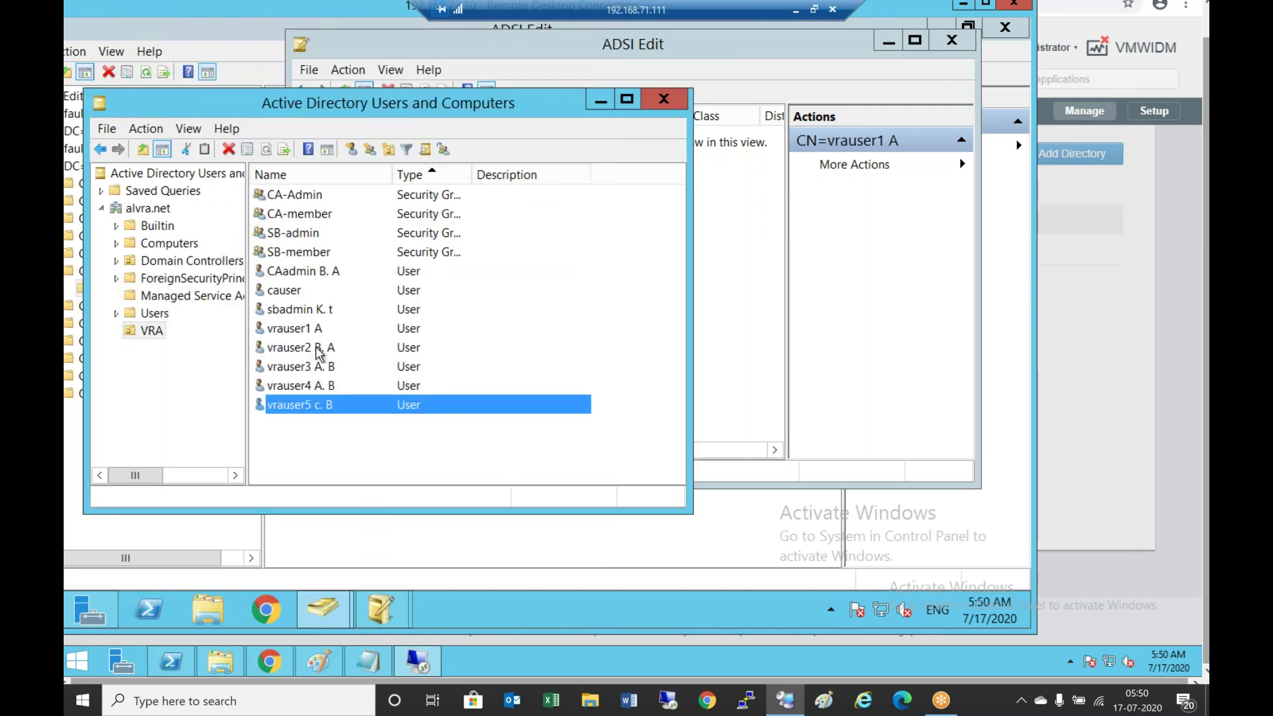
{"action": "double_click", "coordinate": [324, 273]}
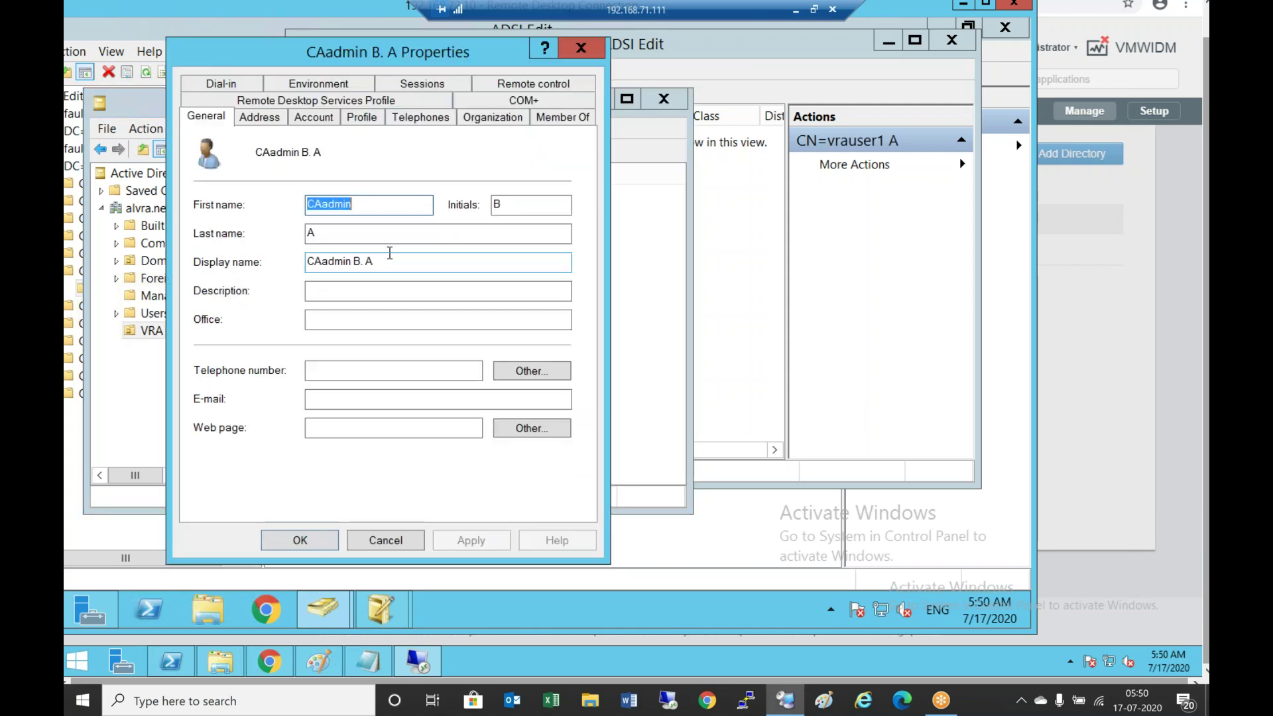
{"action": "left_click", "coordinate": [404, 545]}
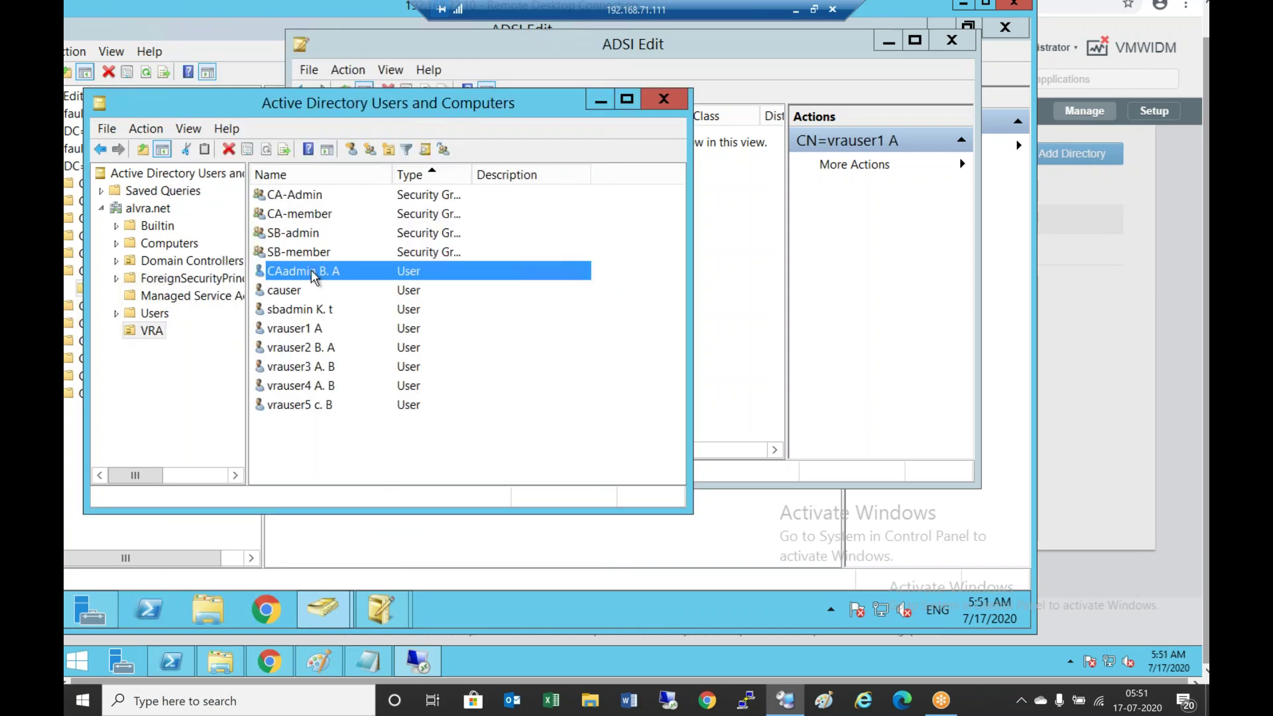
{"action": "double_click", "coordinate": [327, 312]}
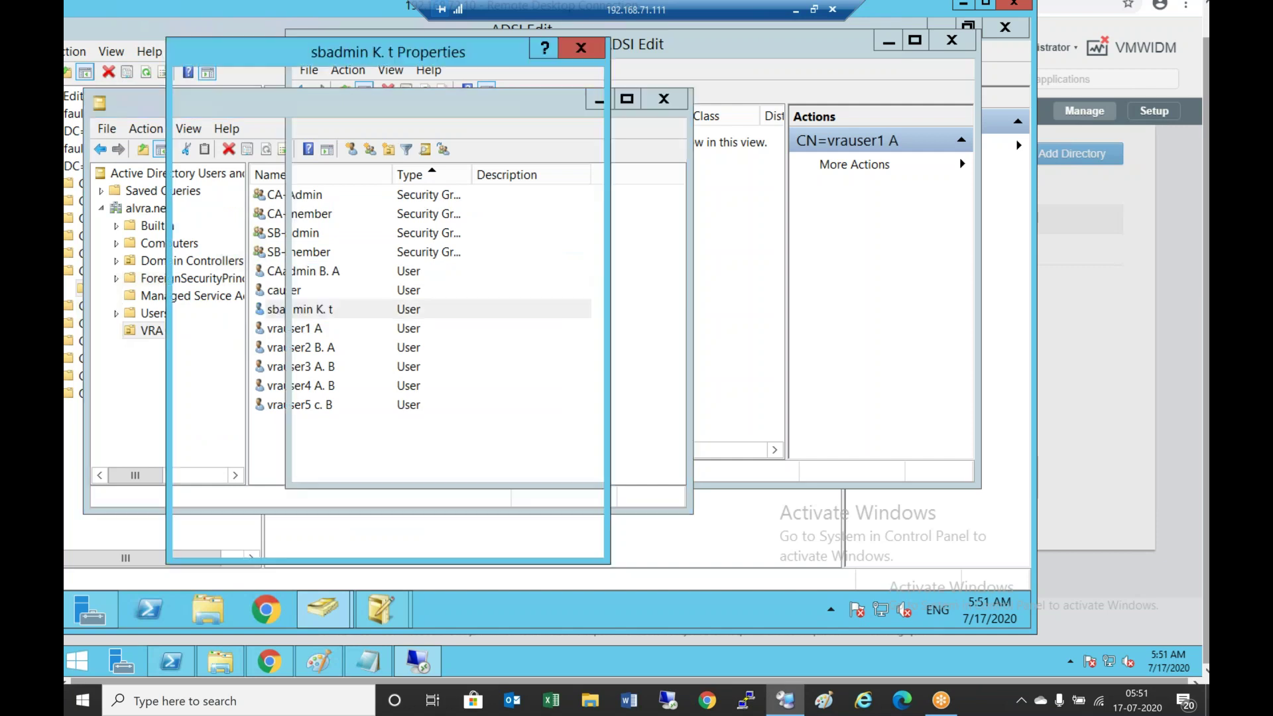
{"action": "left_click", "coordinate": [407, 542]}
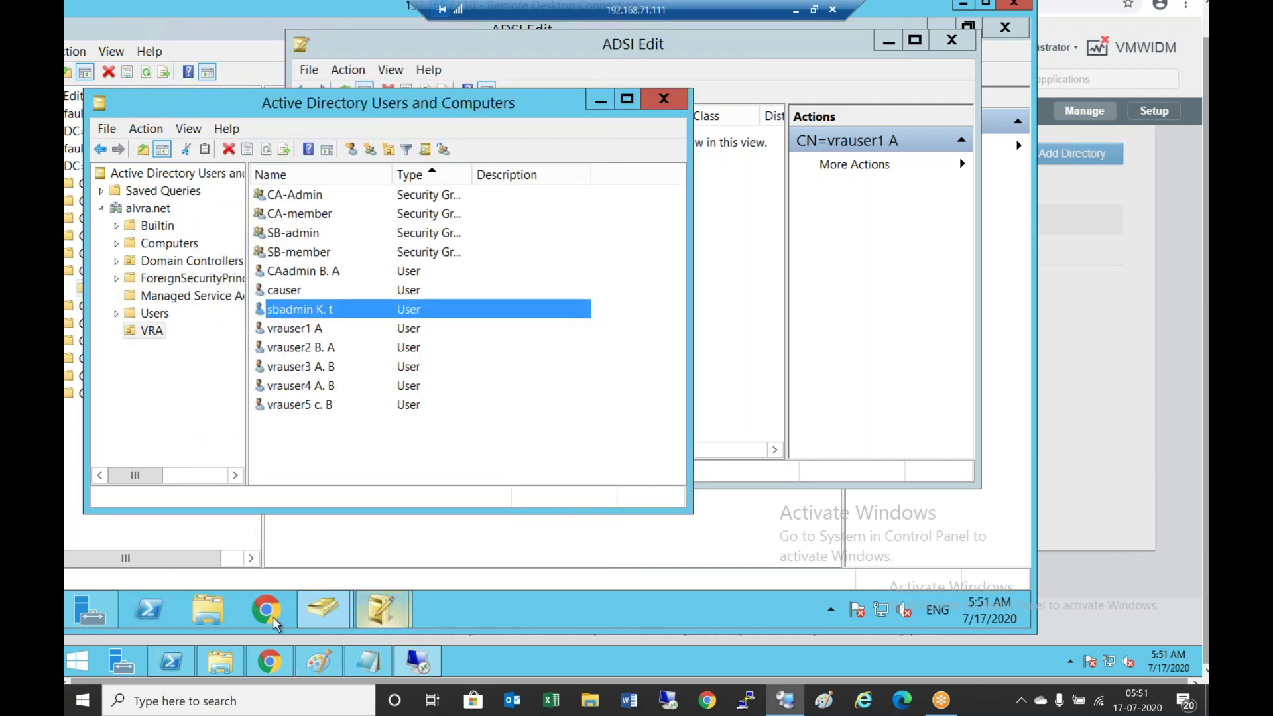
Save the 15-minute sync frequency and user DN settings, then start the 192.168.72.10 directory sync
{"action": "left_click", "coordinate": [277, 667]}
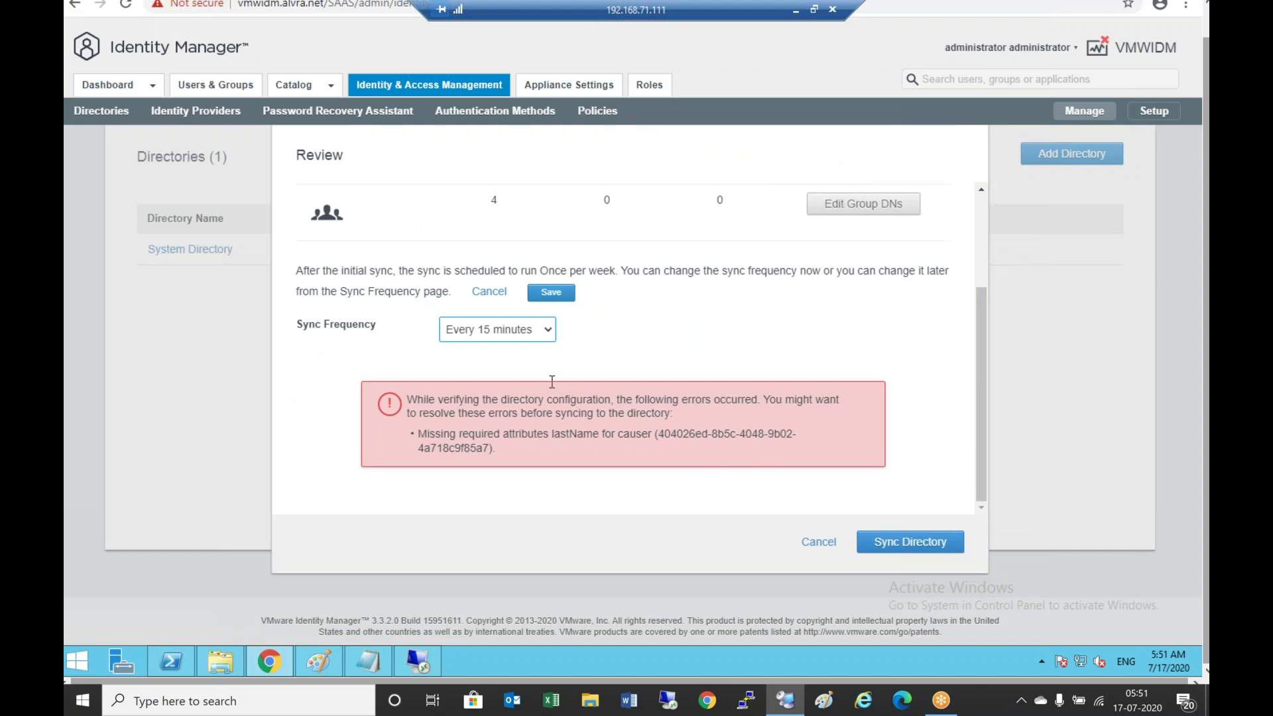
{"action": "left_click", "coordinate": [550, 292]}
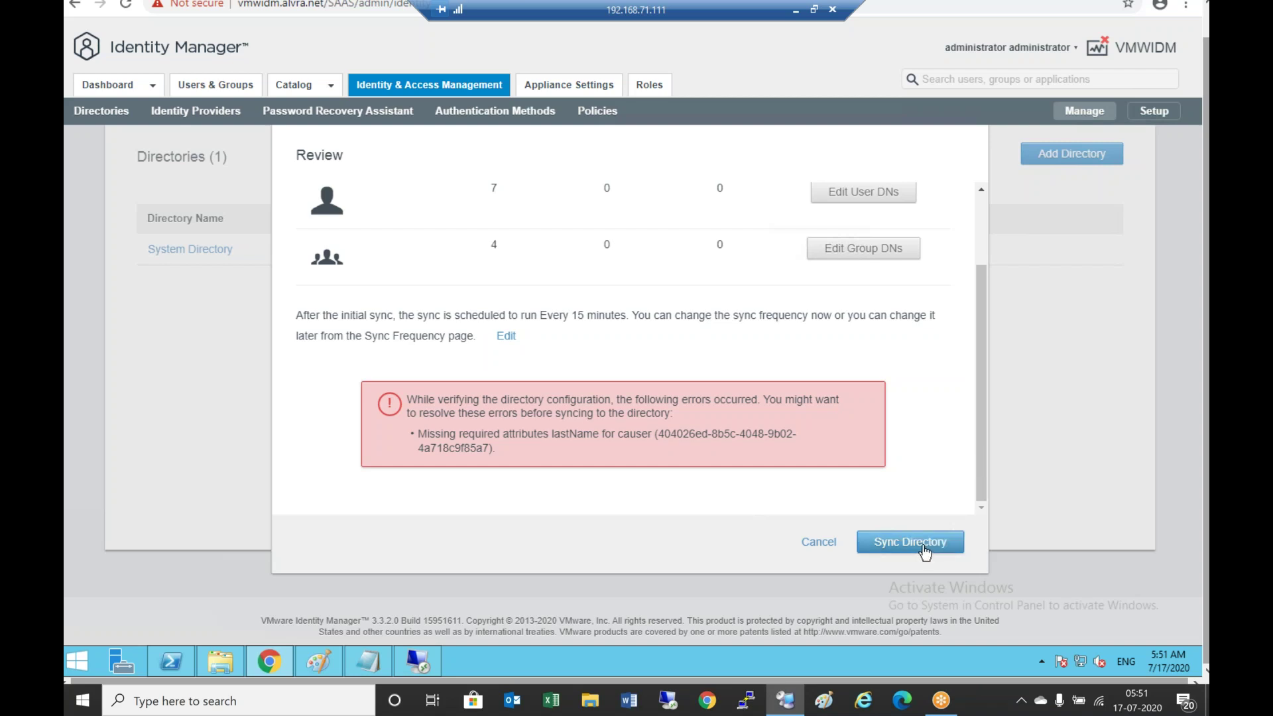
{"action": "left_click", "coordinate": [862, 193]}
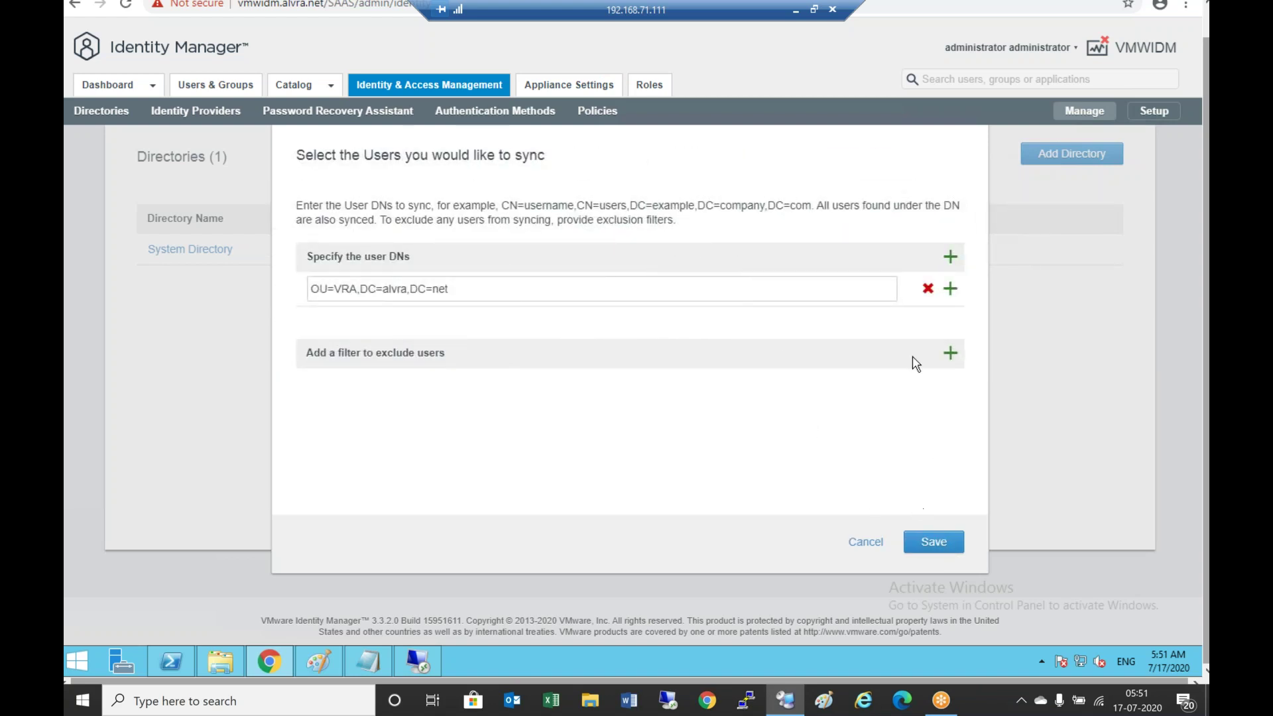
{"action": "left_click", "coordinate": [945, 537]}
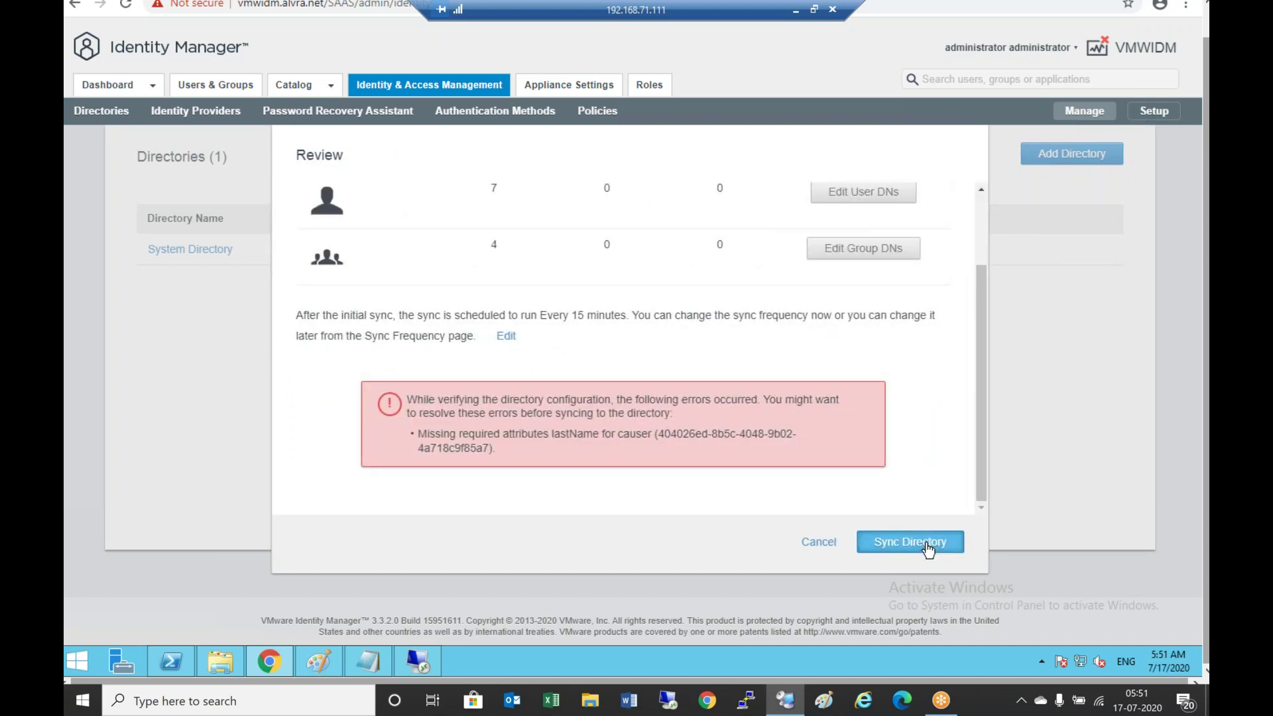
{"action": "left_click", "coordinate": [926, 551]}
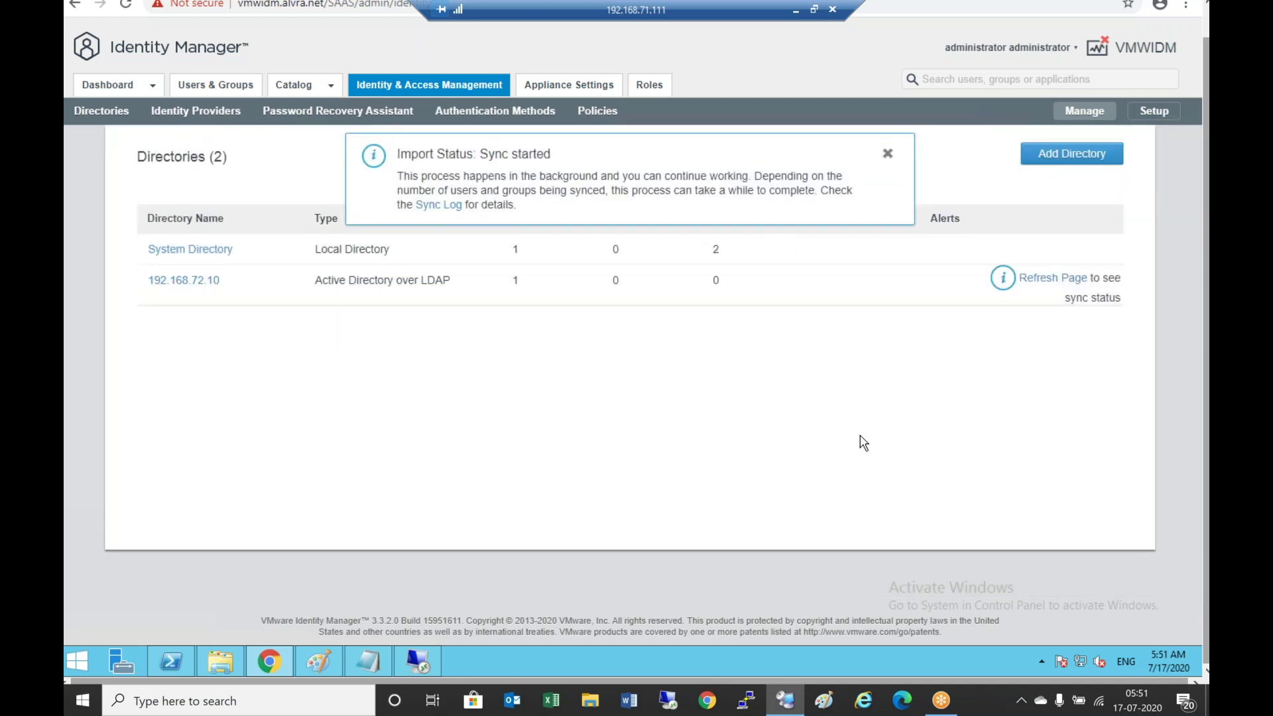
Refresh the directories list and check the lastName alert: 4 groups, 7 users synced
{"action": "left_click", "coordinate": [887, 154]}
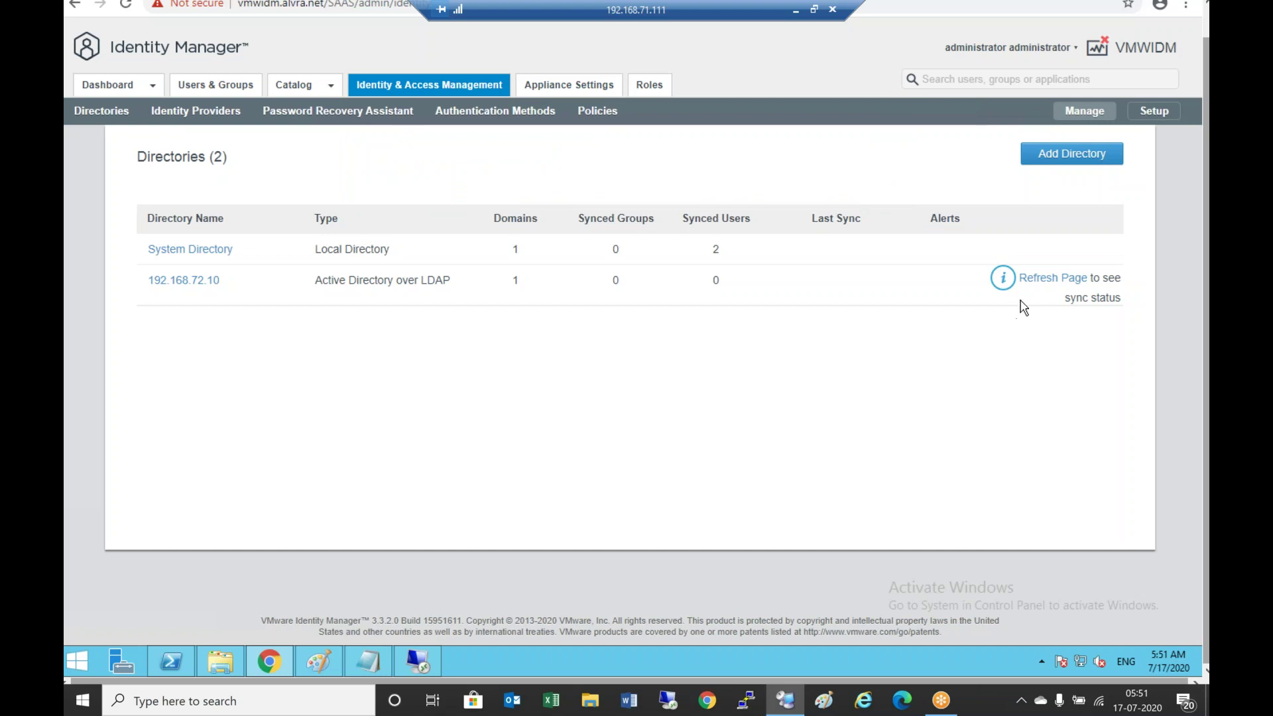
{"action": "left_click", "coordinate": [1038, 278]}
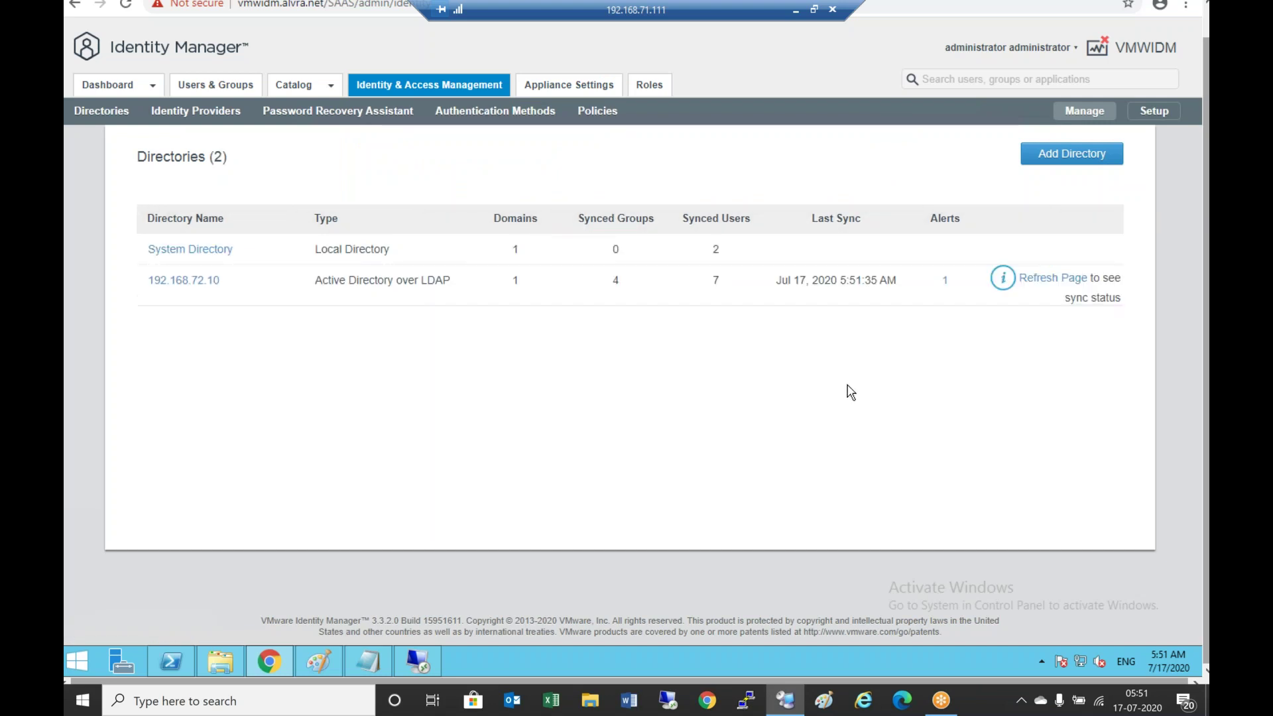
{"action": "left_click", "coordinate": [946, 284]}
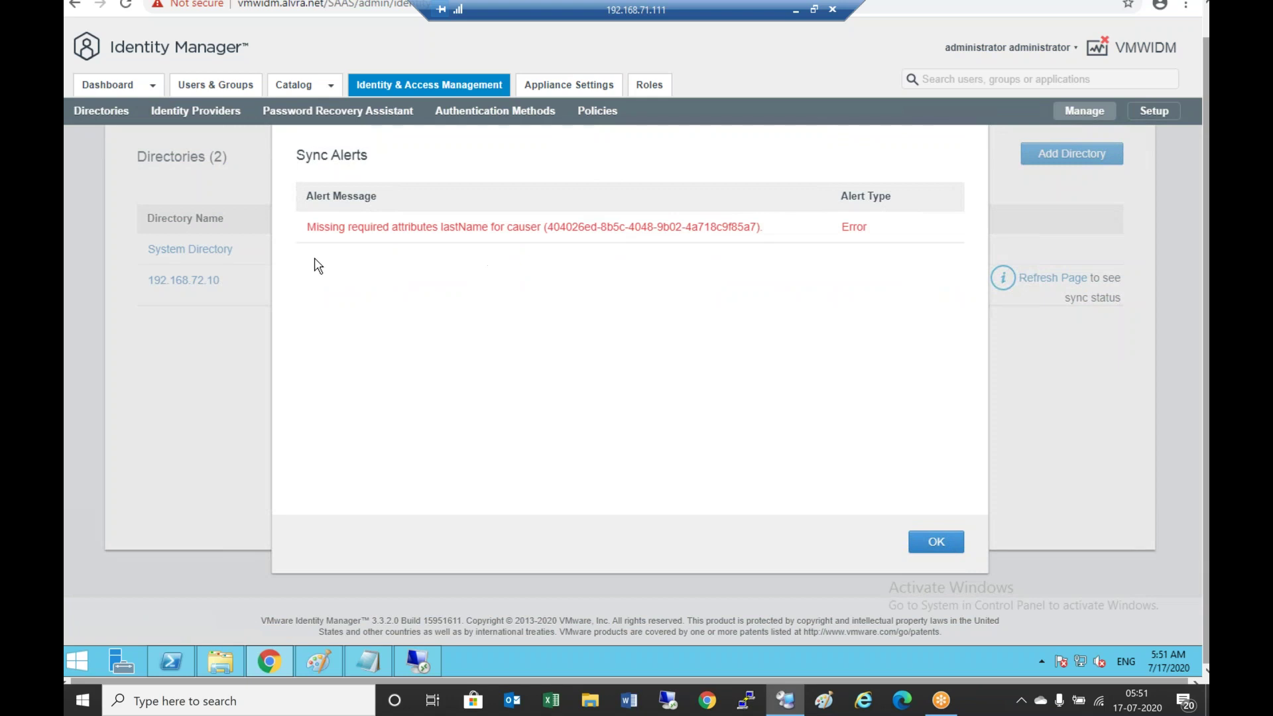
{"action": "left_click", "coordinate": [936, 548]}
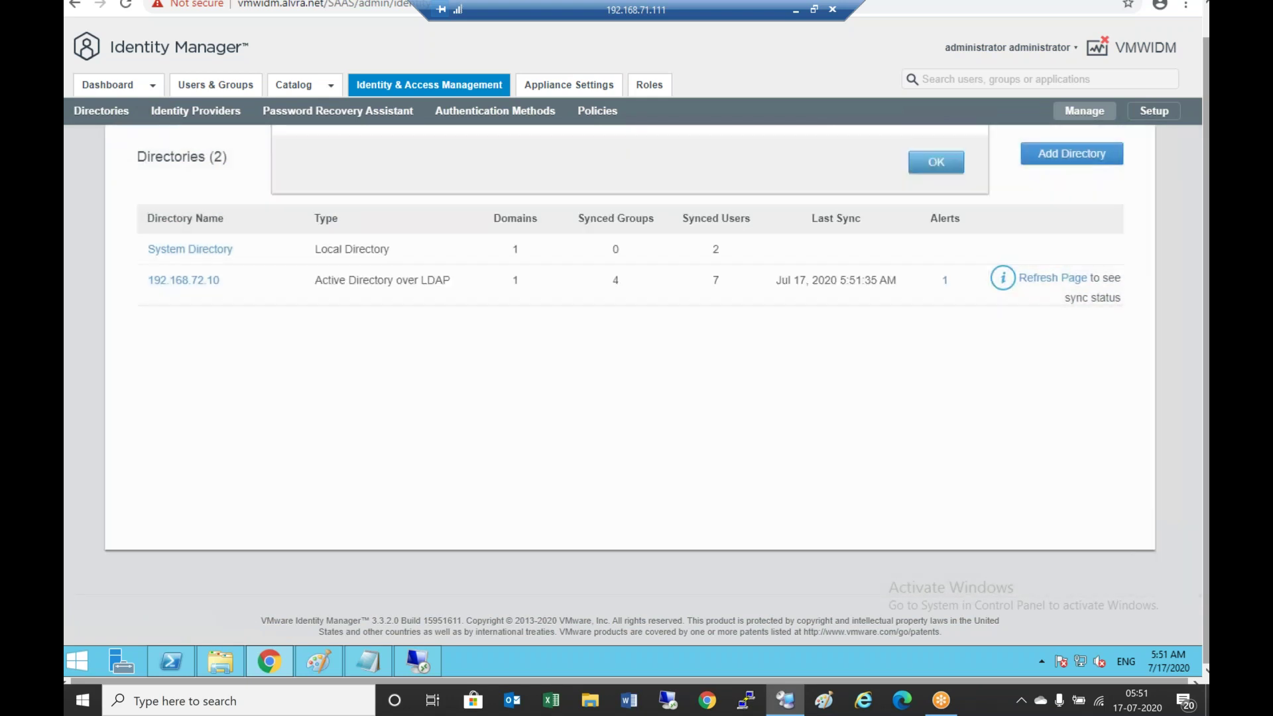
{"action": "left_click", "coordinate": [1073, 281]}
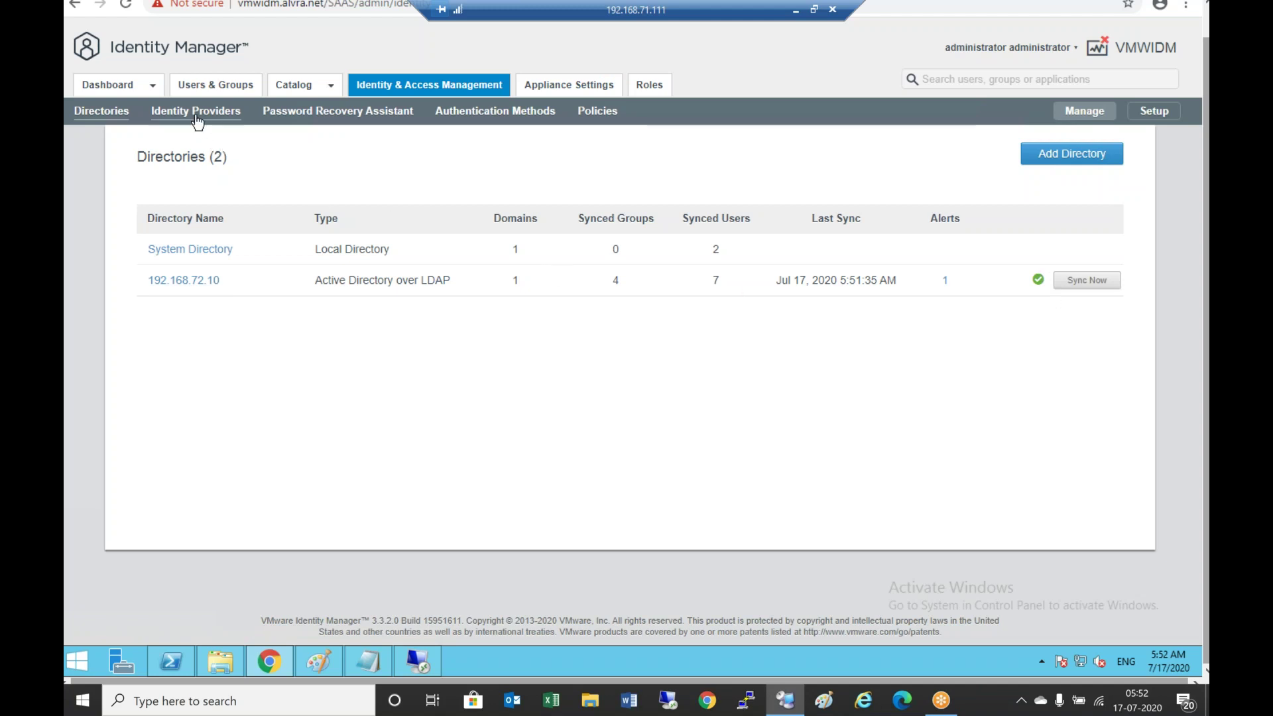
Show Users & Groups' Groups list: ALL USERS with 9 users plus four alvra.net groups
{"action": "left_click", "coordinate": [226, 86]}
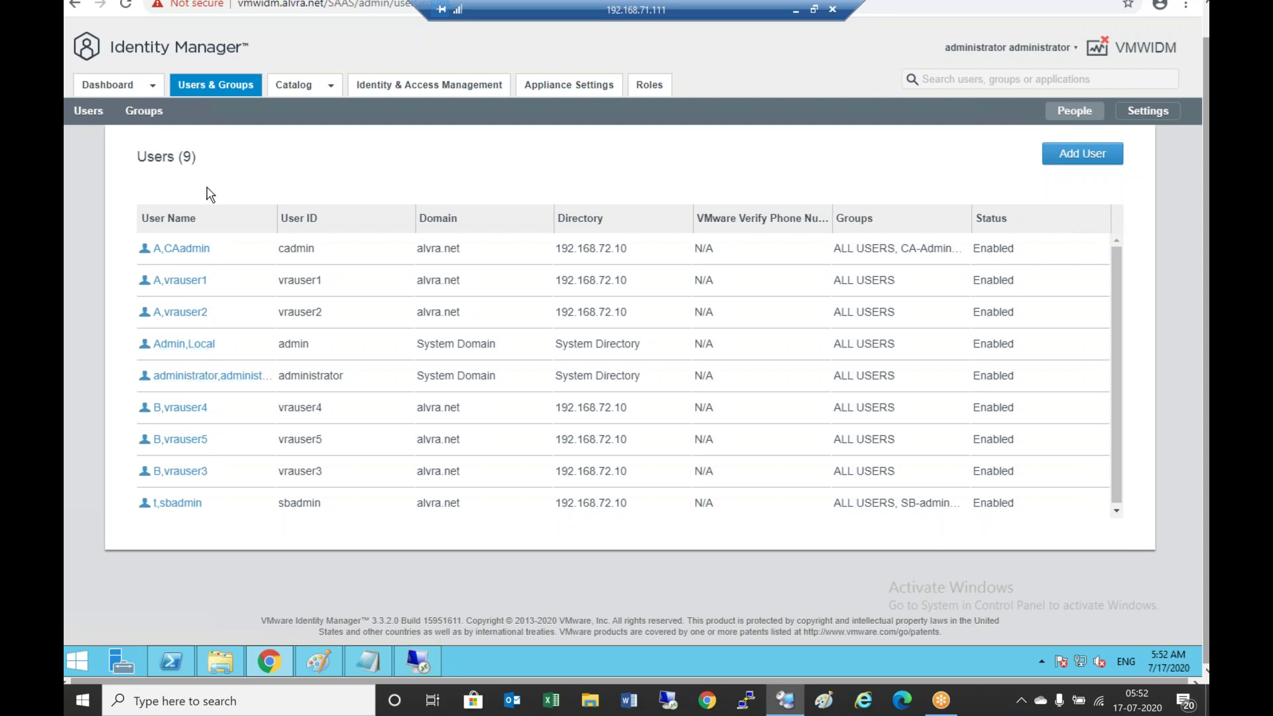
{"action": "left_click", "coordinate": [144, 111]}
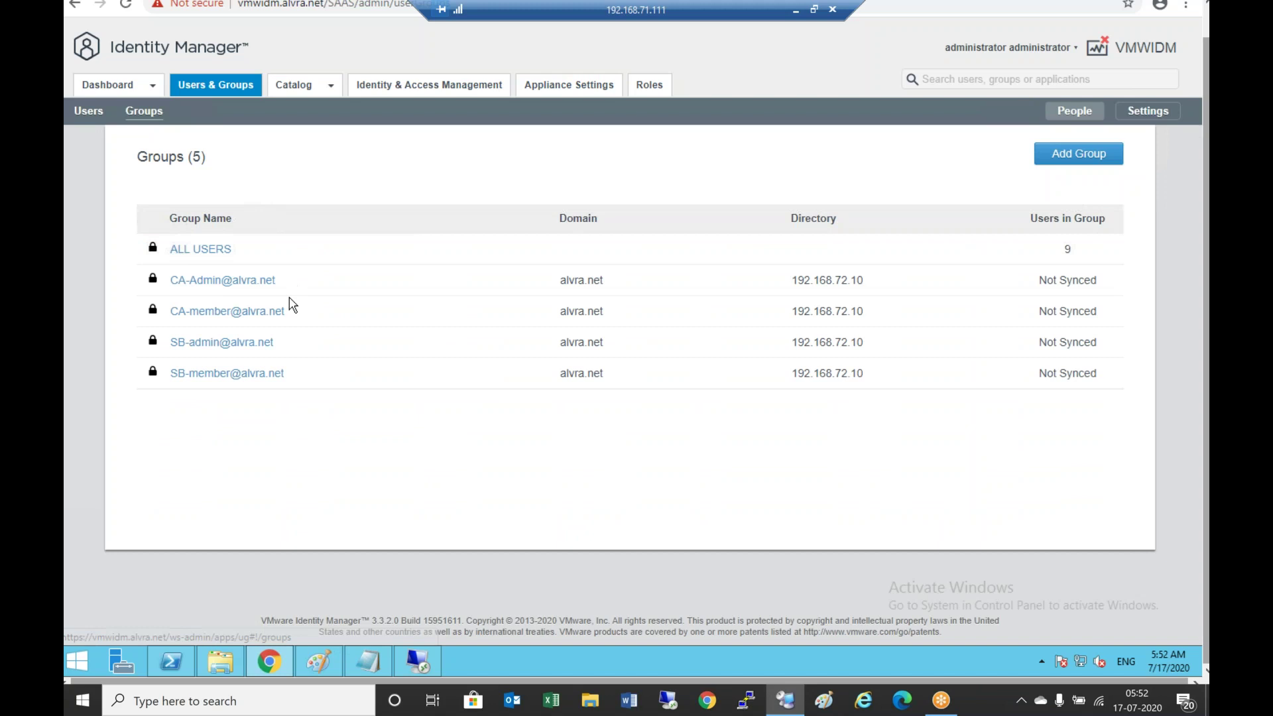